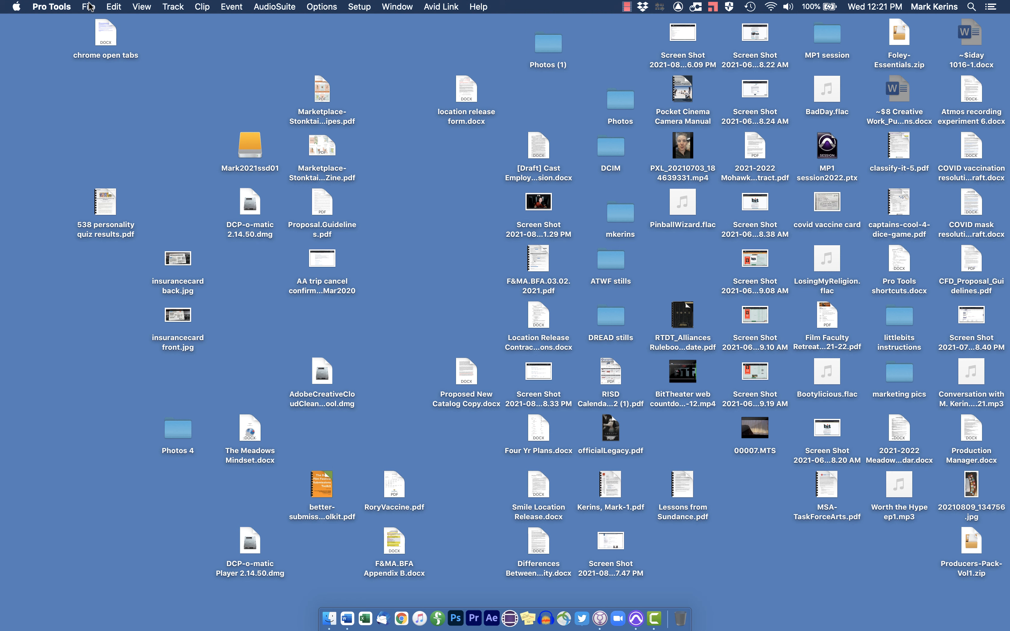
Start a new local storage session named "my test session".
left_click(89, 6)
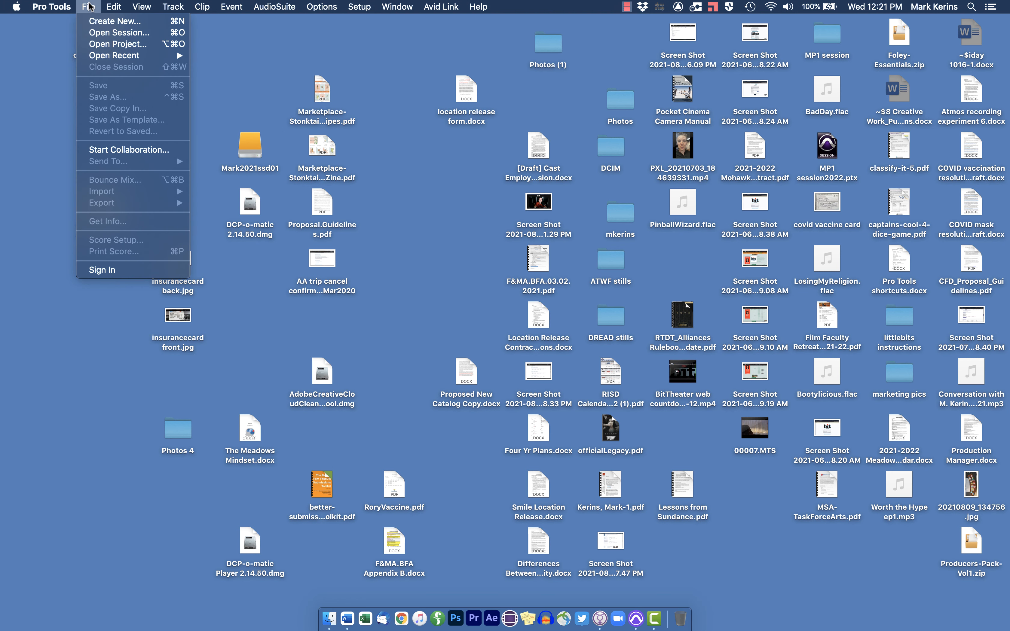
left_click(101, 21)
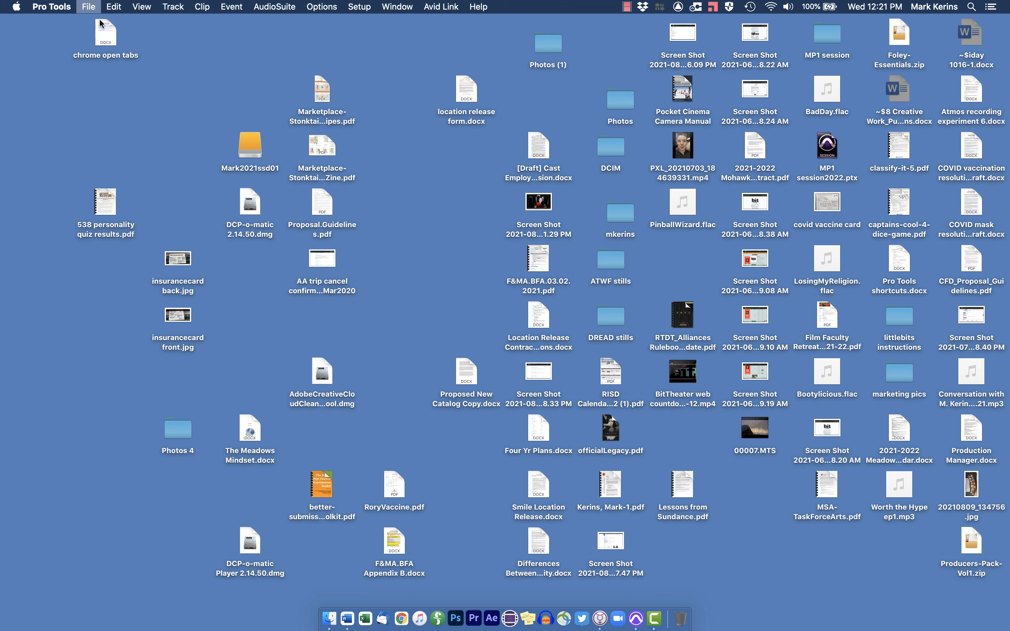
type("my")
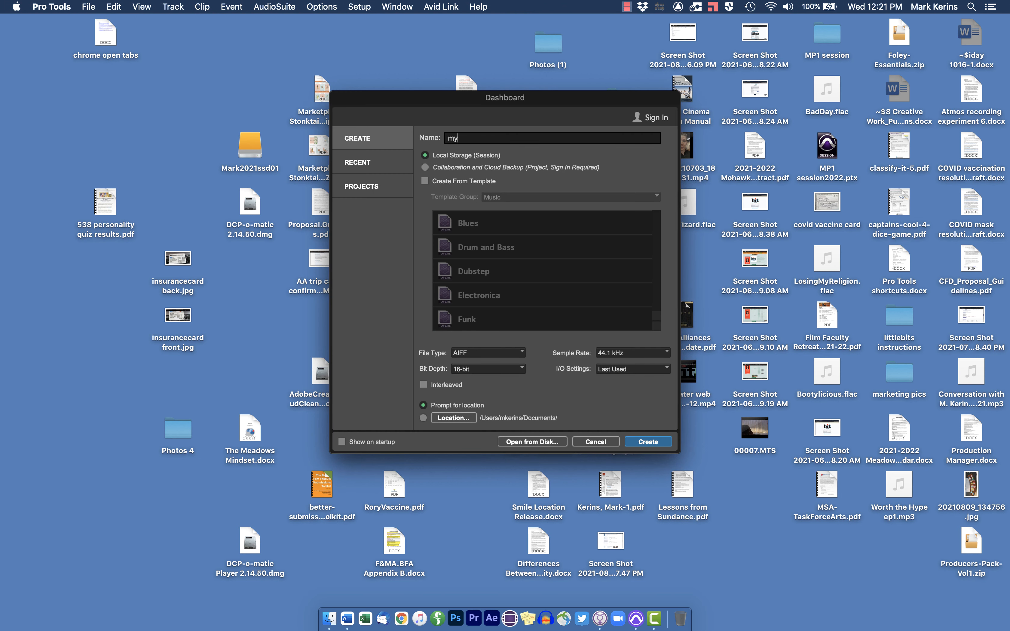
type(" test session")
Set the new session's file type to BWF (.WAV), sample rate to 48 kHz and bit depth to 24-bit.
left_click(504, 353)
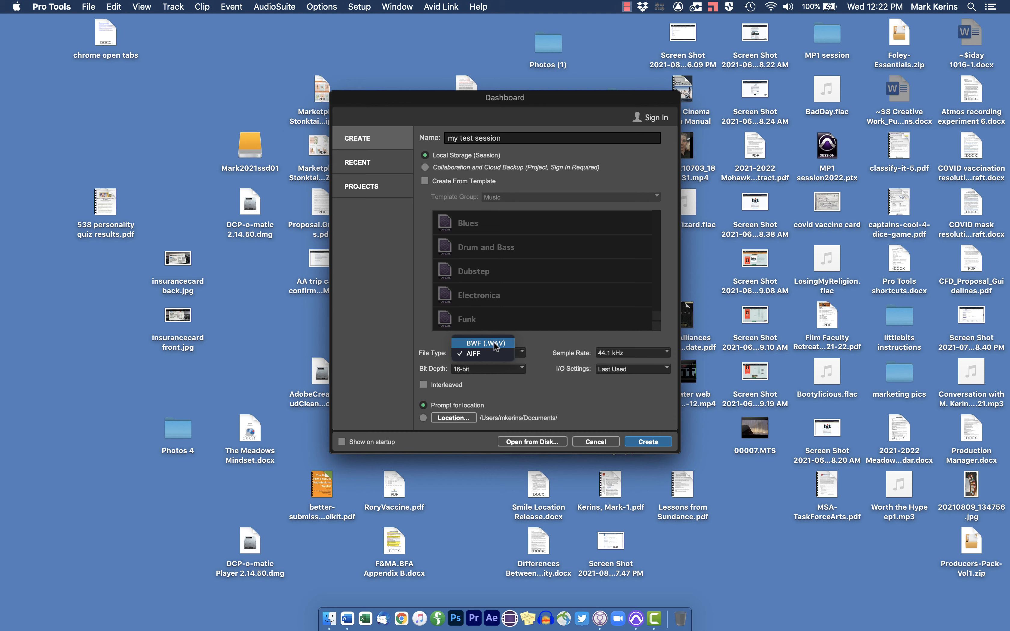
left_click(496, 346)
left_click(642, 354)
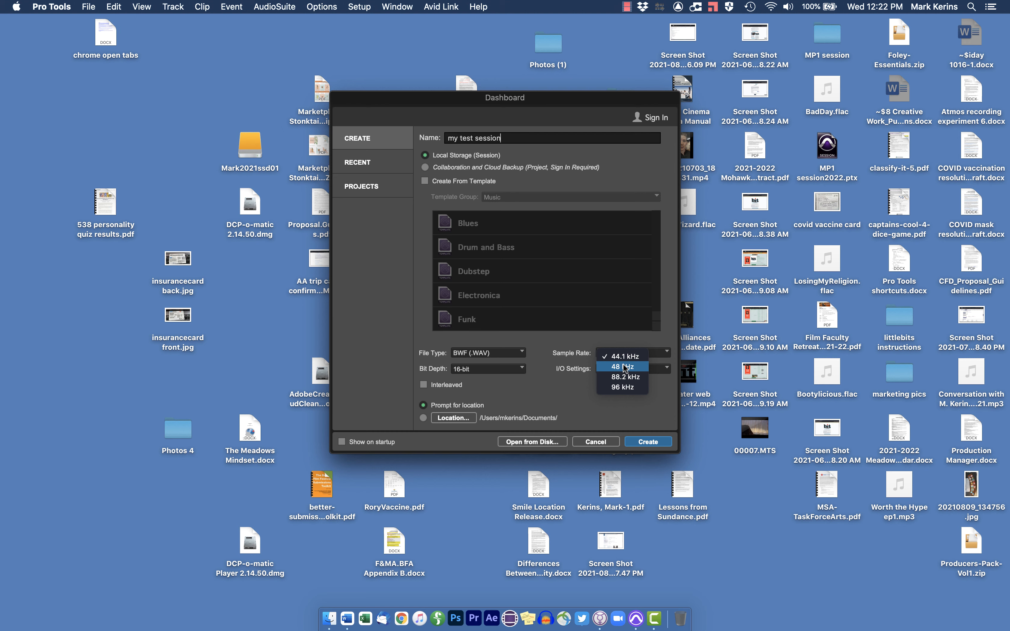
left_click(624, 368)
left_click(481, 371)
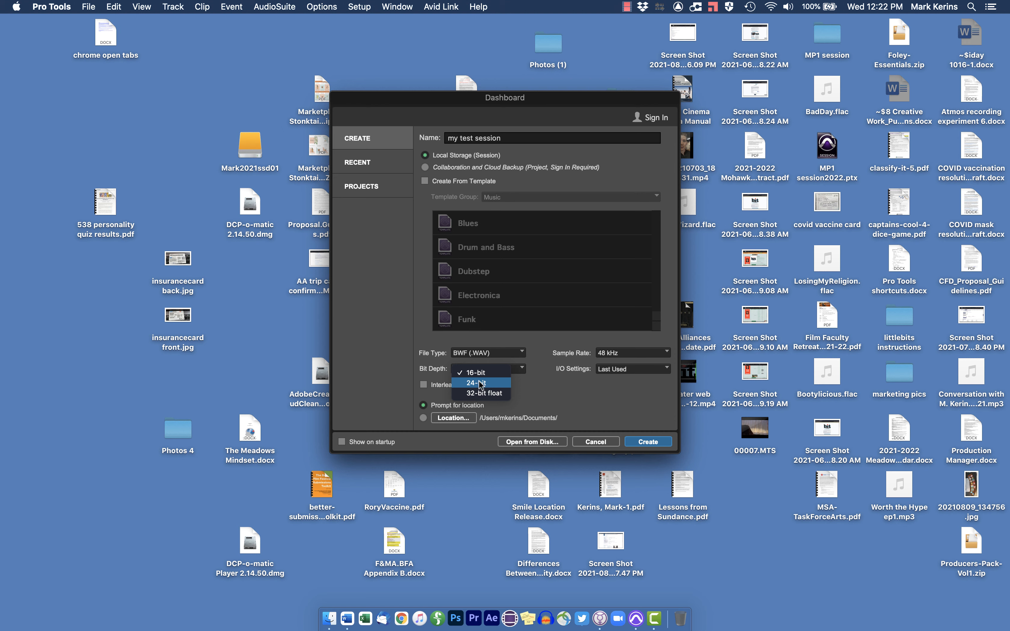
left_click(480, 384)
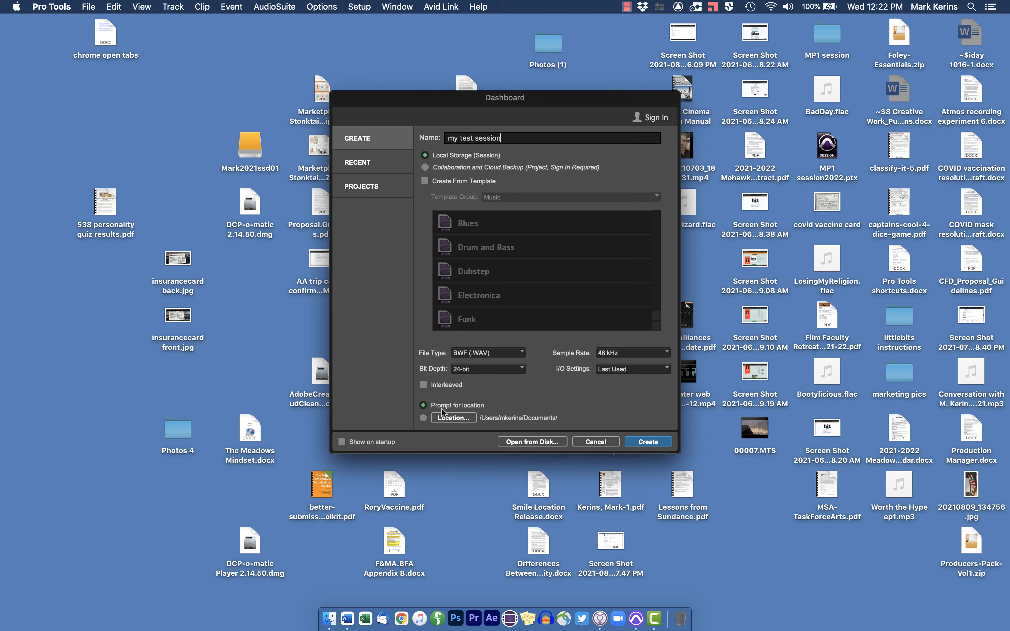
Create the session and save it in the Documents folder.
left_click(645, 442)
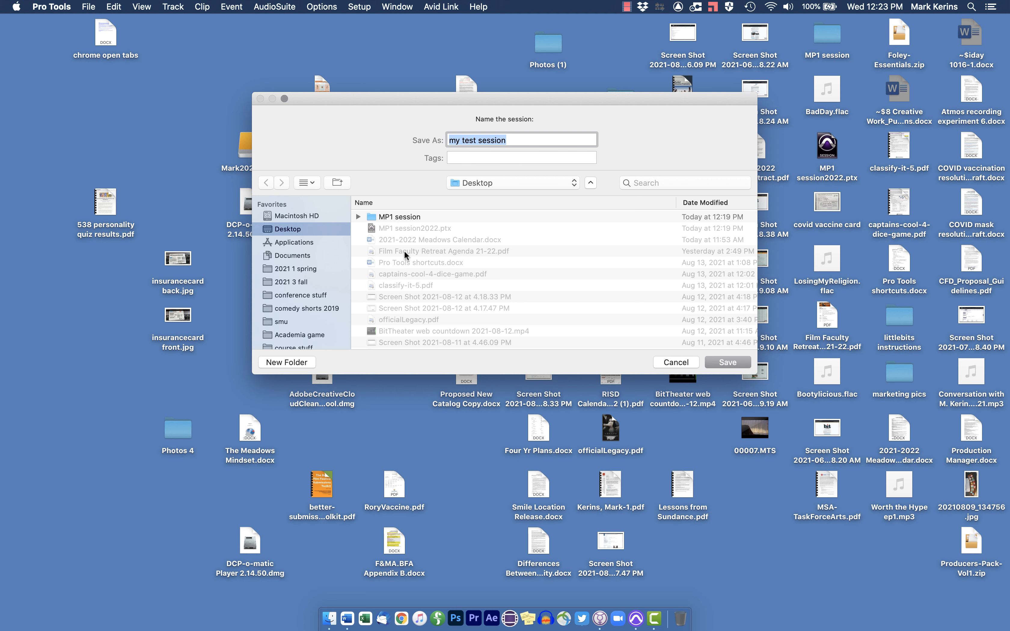
left_click(292, 256)
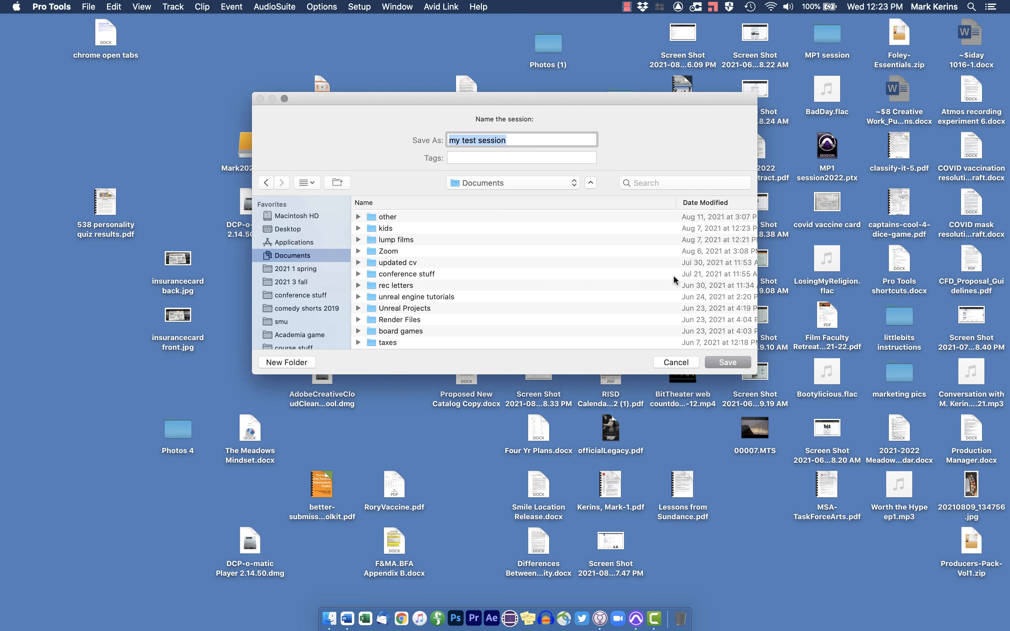
left_click(732, 362)
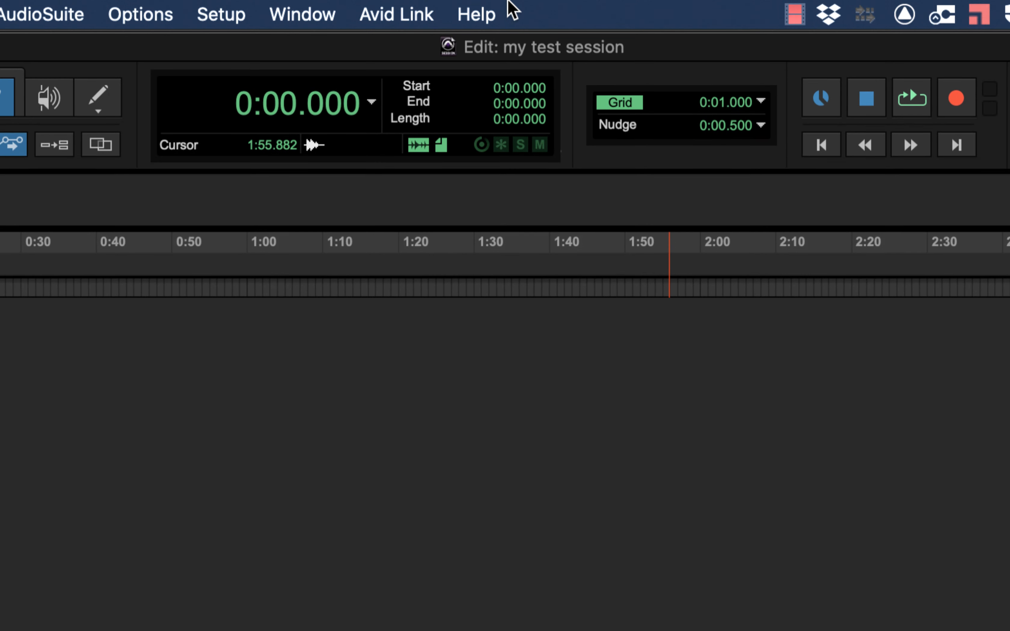
Switch back and forth between the session's Mix and Edit windows to view both.
key("super+equal")
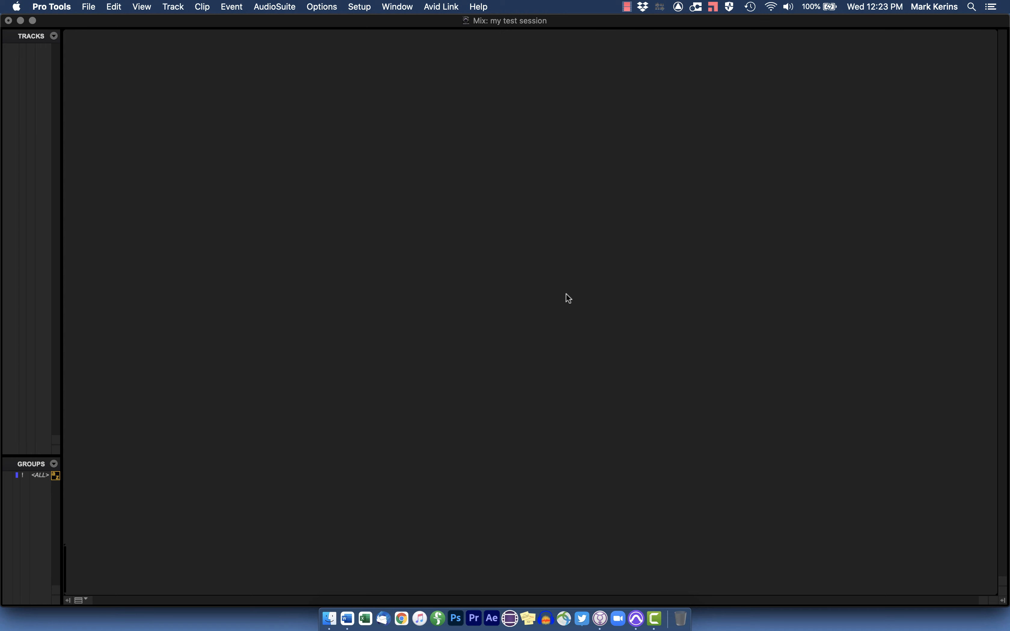
key("super+equal")
key("super+equal")
key("super+equal")
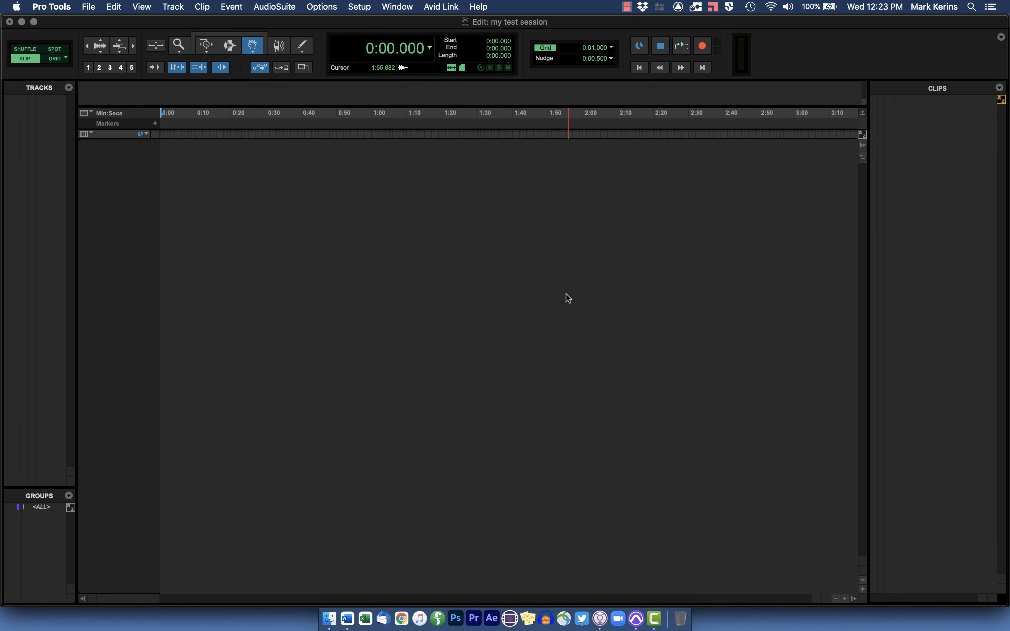
key("super+equal")
key("super+equal")
key("super+equal")
key("super+equal")
Start an audio import, browse to the Audio Files folder of MP1 session on the Desktop, and enlarge the import dialog.
left_click(86, 6)
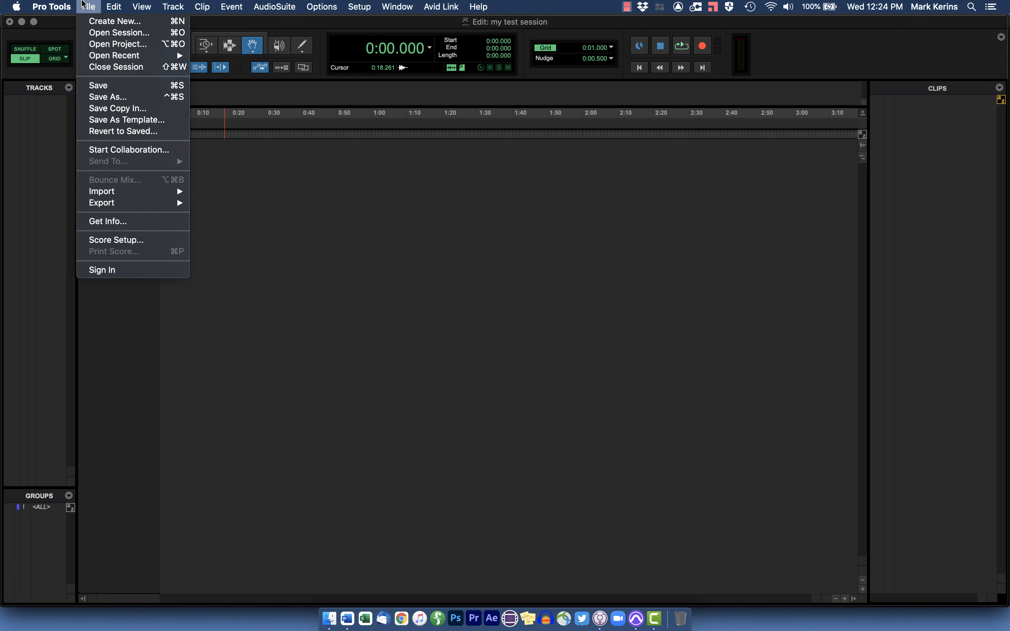
mouse_move(116, 203)
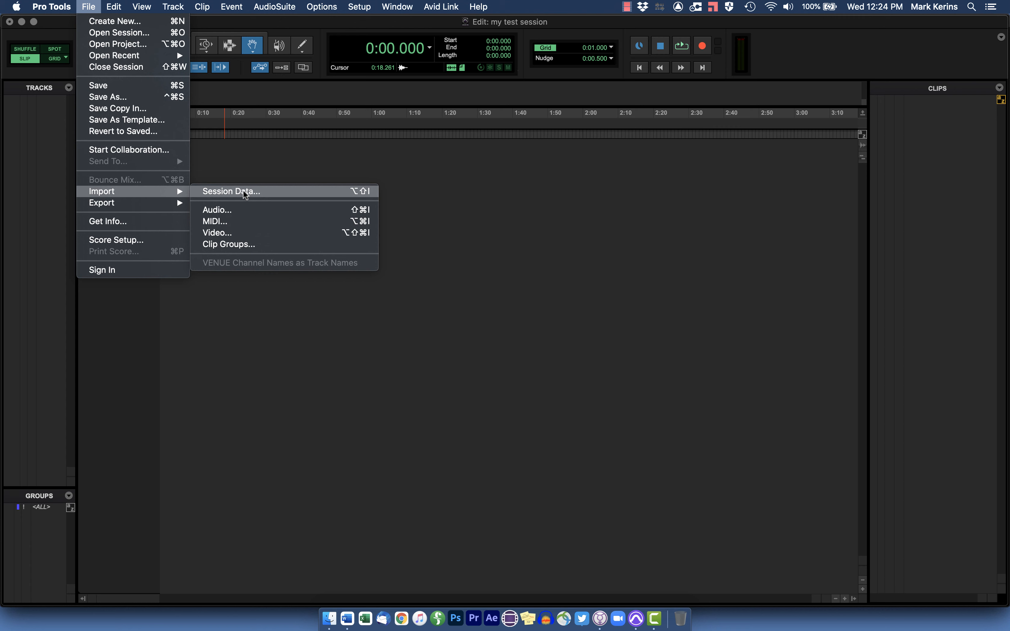
left_click(222, 211)
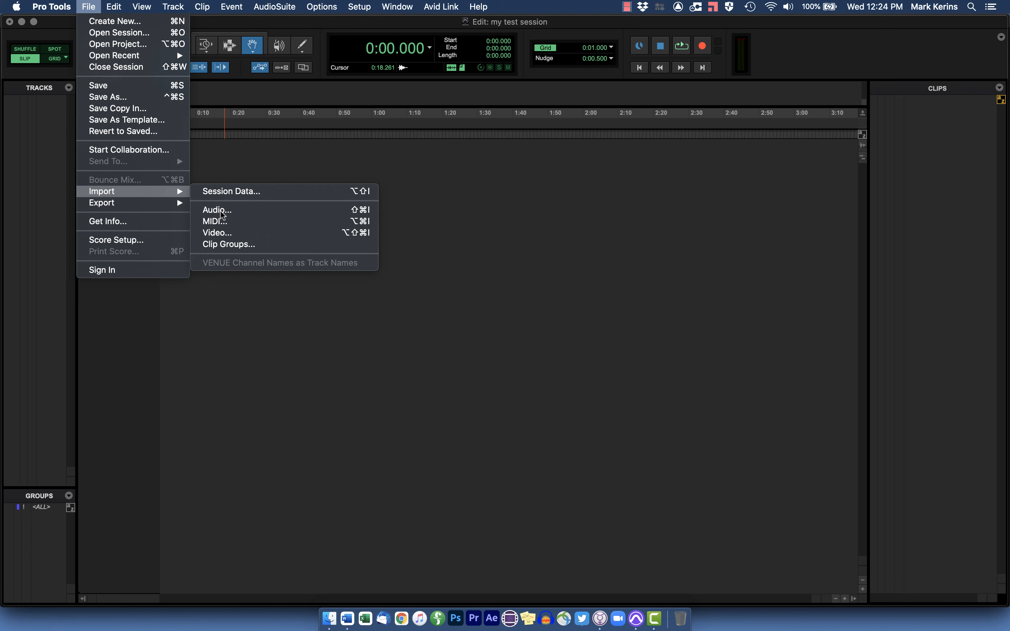
left_click(281, 151)
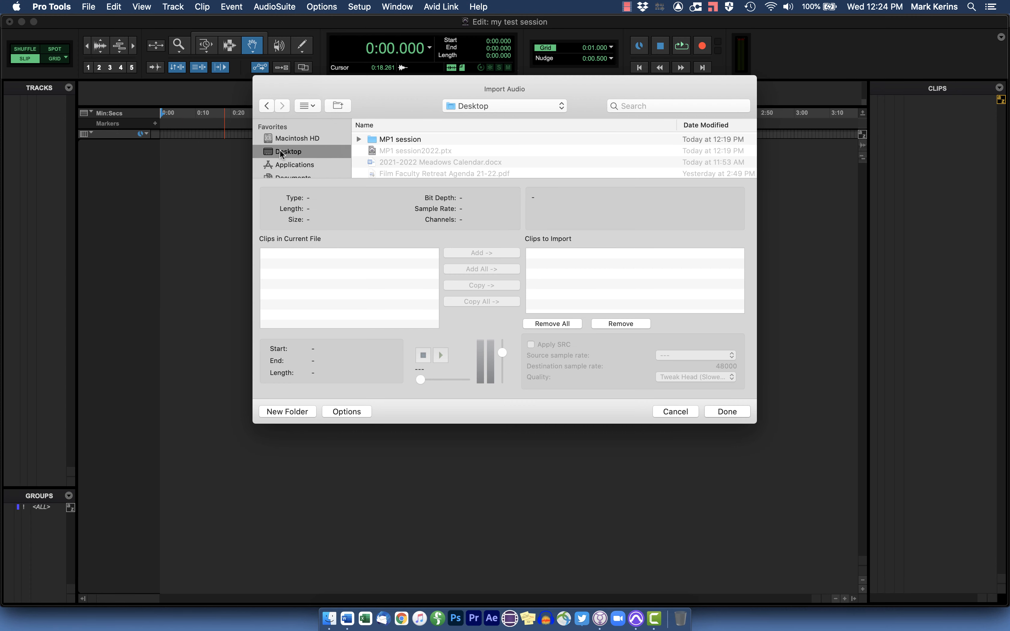
double_click(390, 139)
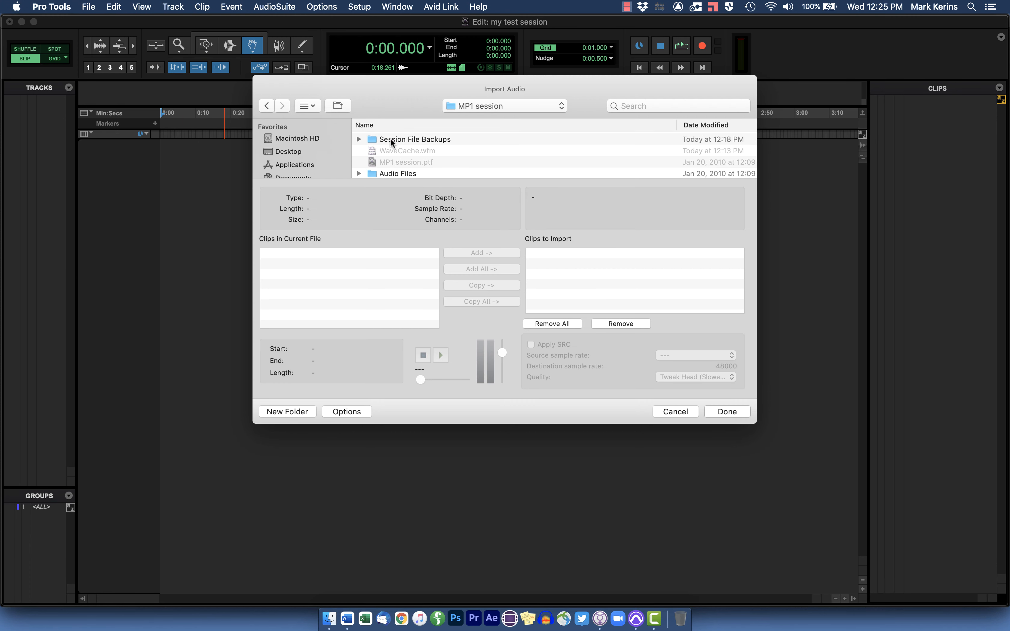
double_click(398, 172)
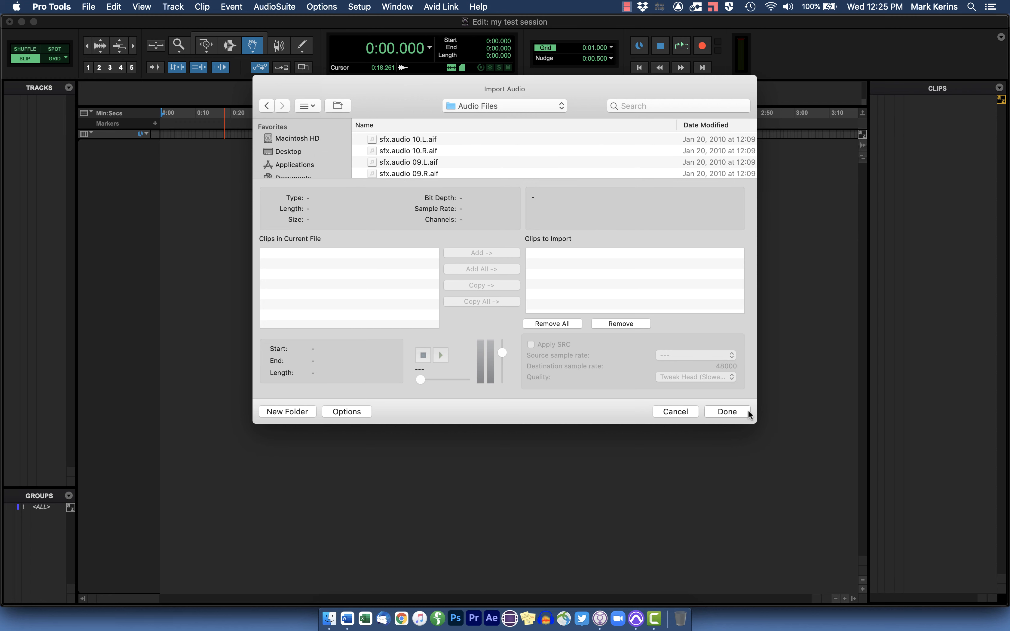
left_click_drag(756, 422, 902, 581)
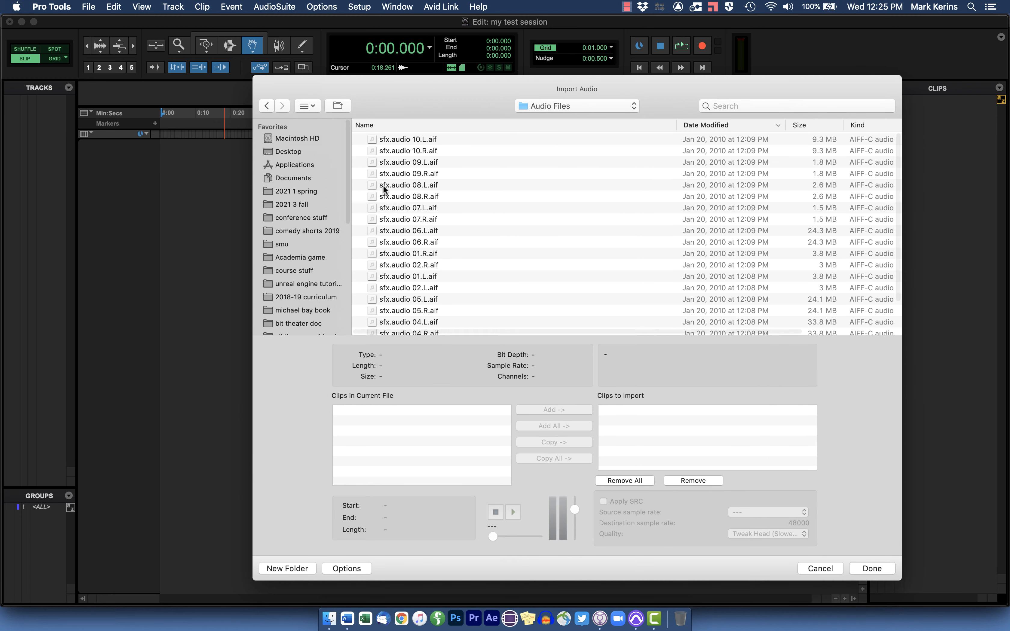
Preview the audio files sfx.audio 08.L.aif and sfx.audio 05.L.aif before importing.
left_click(399, 186)
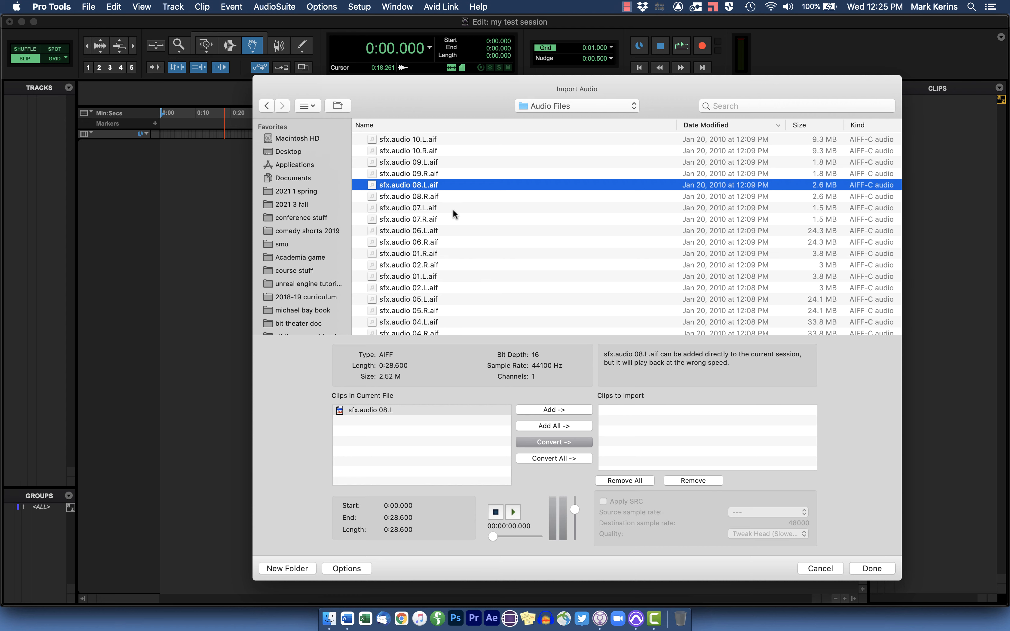
left_click(513, 513)
left_click(514, 516)
left_click(406, 299)
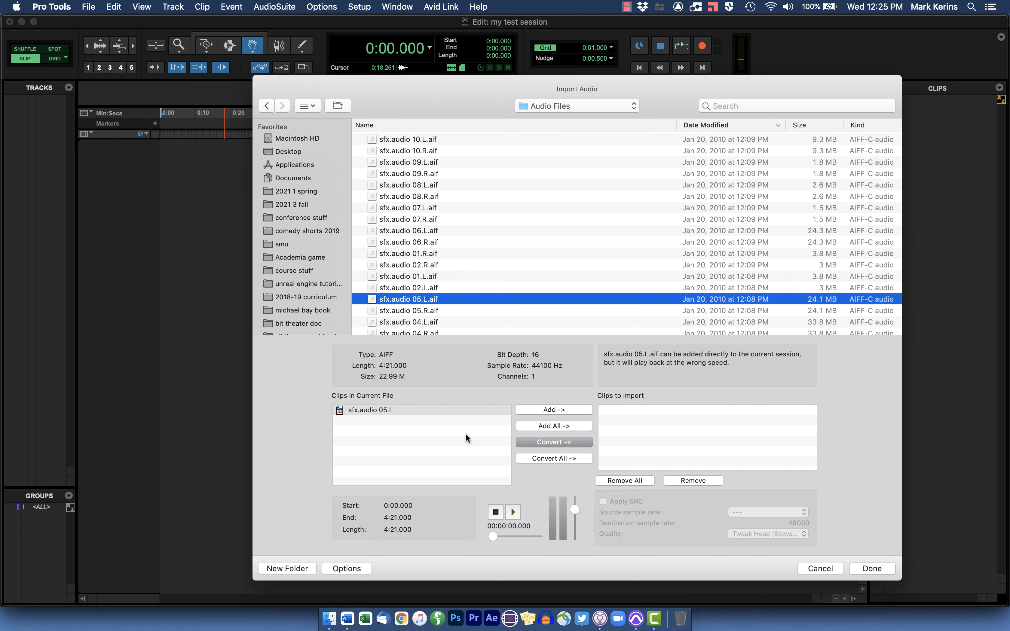
left_click(513, 512)
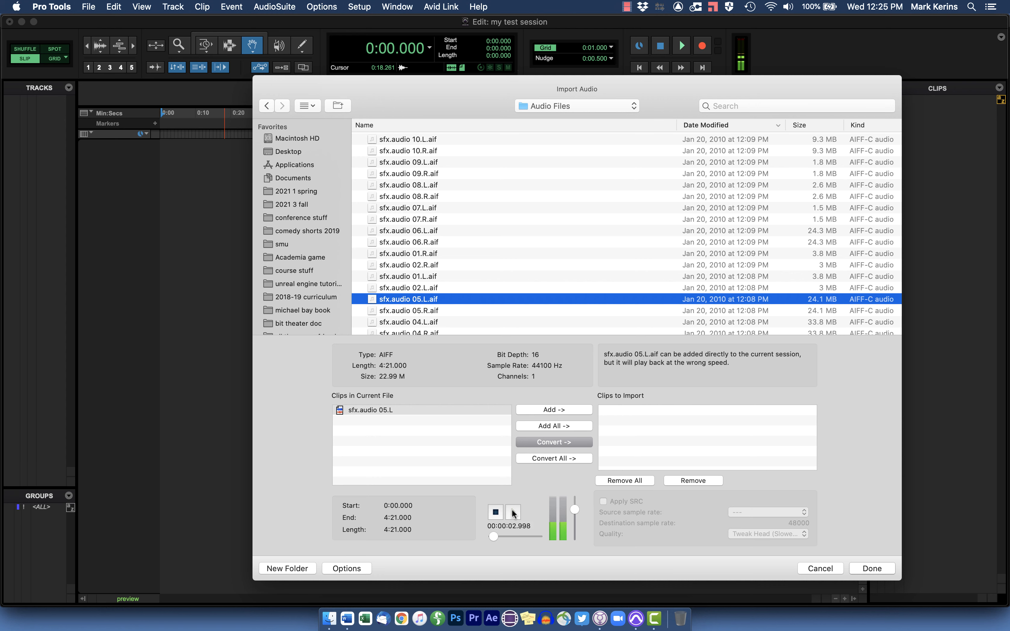
left_click(496, 513)
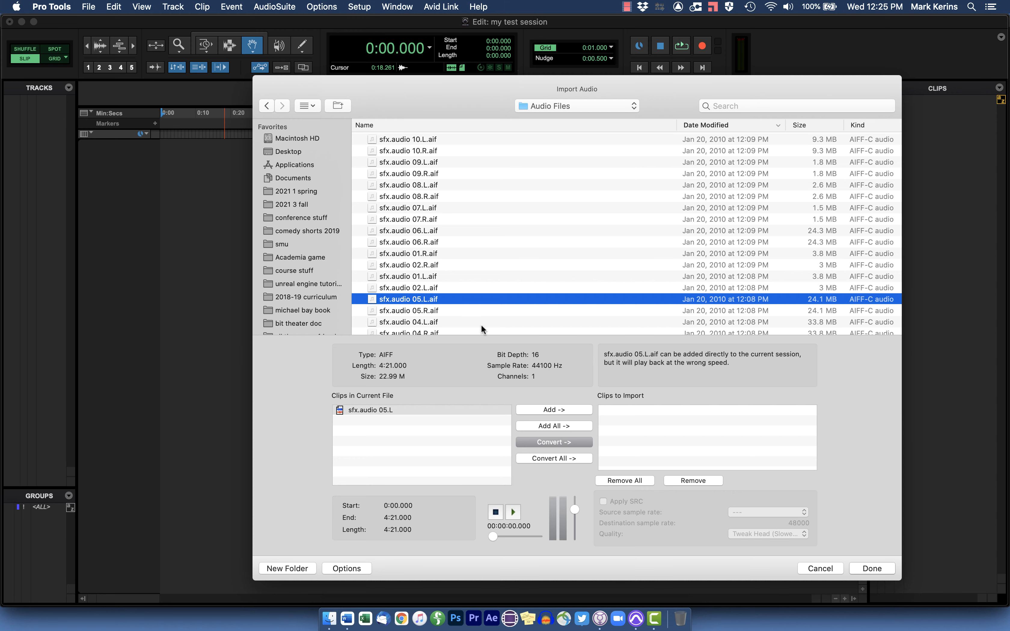
Add all files in the folder to the clips to import with Convert, using Tweak Head (Slowest) conversion quality.
left_click(407, 228)
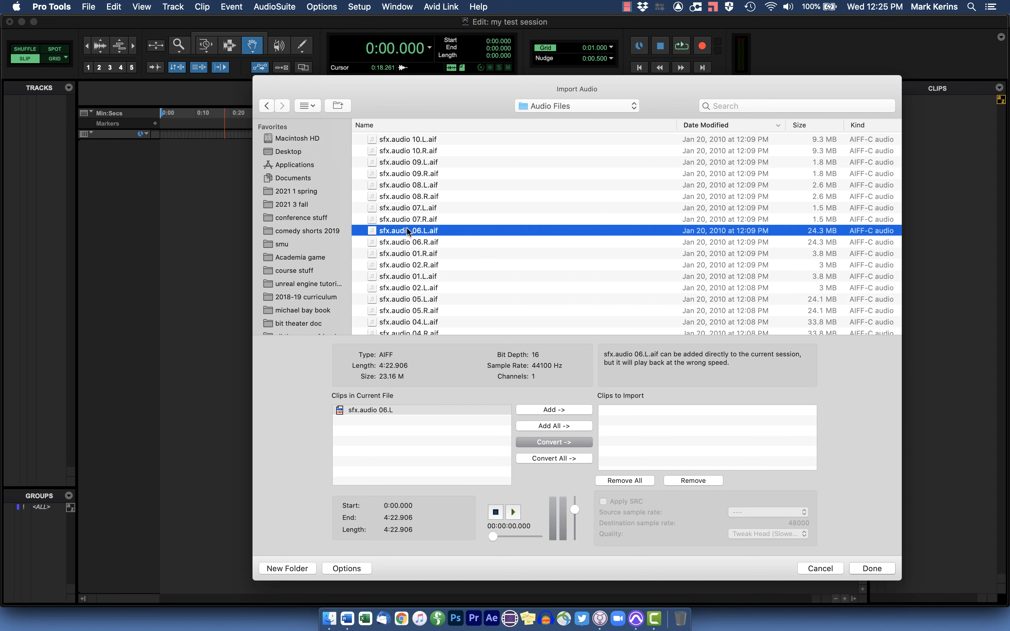
key("super+a")
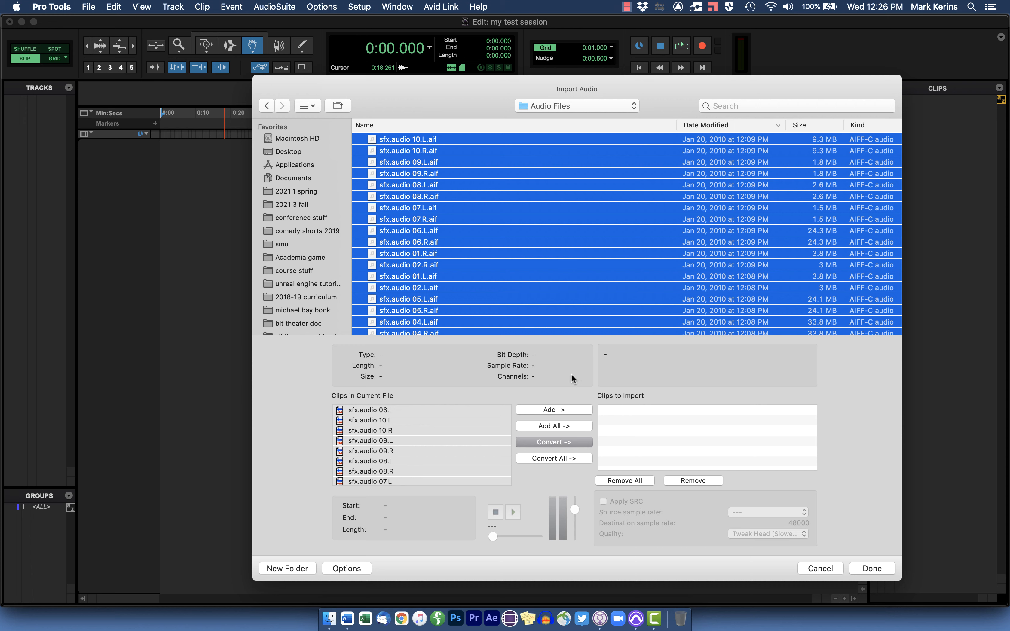
left_click(570, 438)
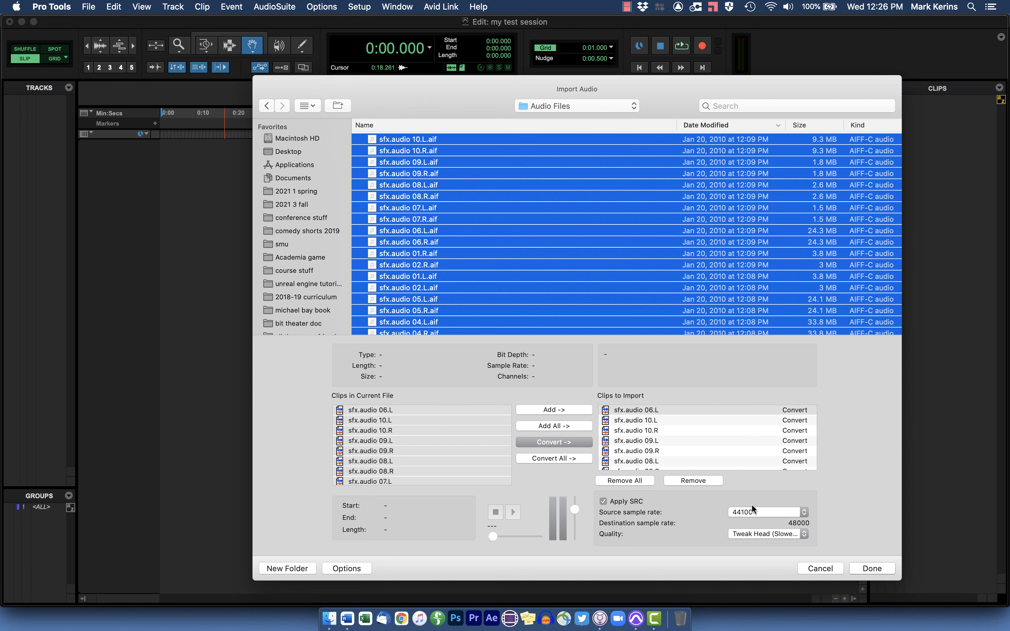
left_click(795, 534)
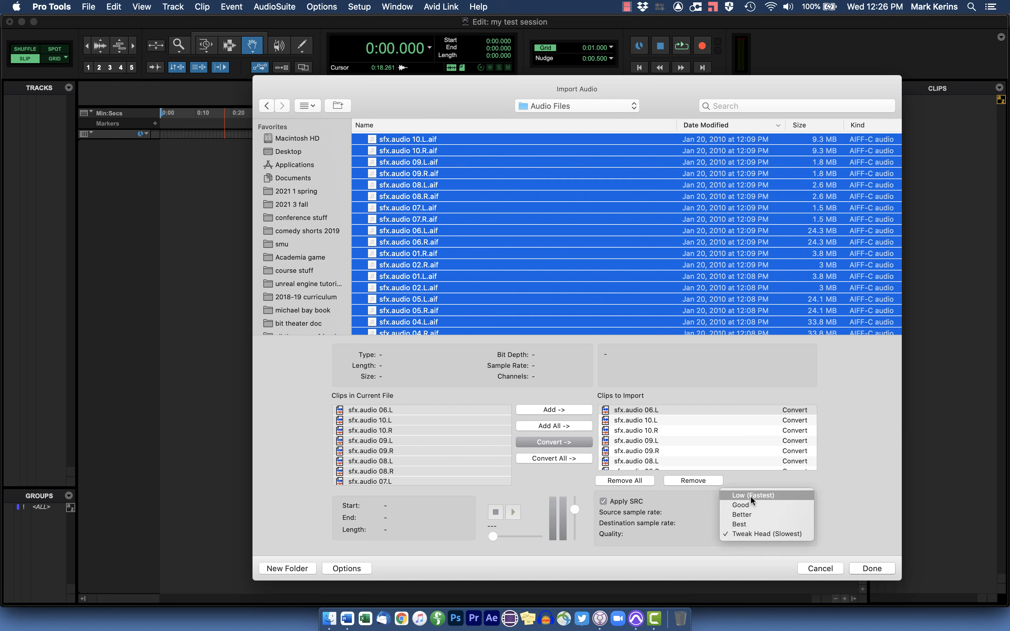
left_click(752, 533)
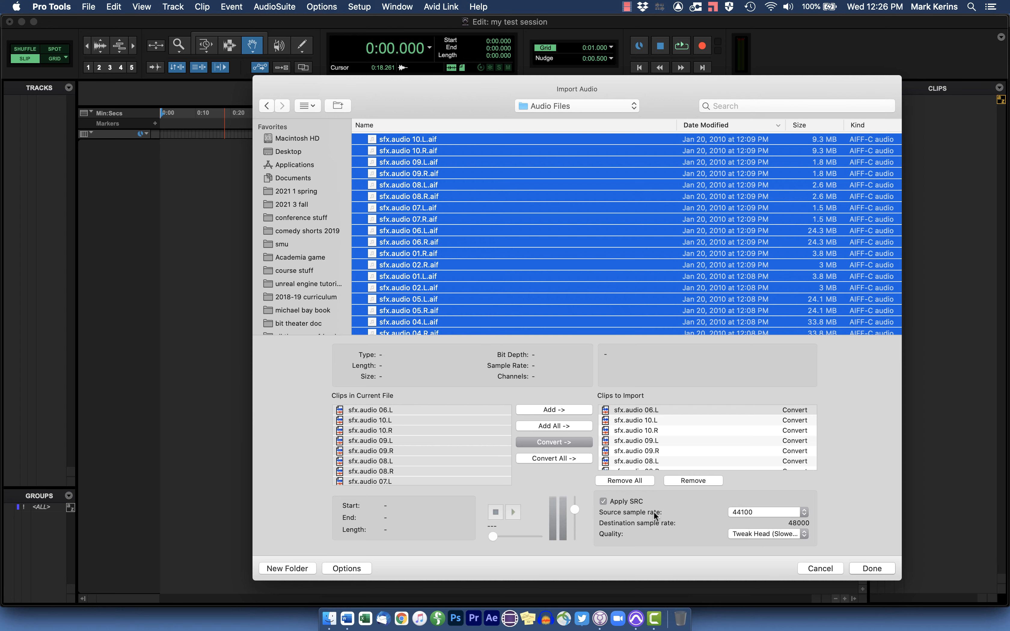
Complete the import, storing the converted files in the session's Audio Files folder and sending the clips to the Clip List.
left_click(872, 568)
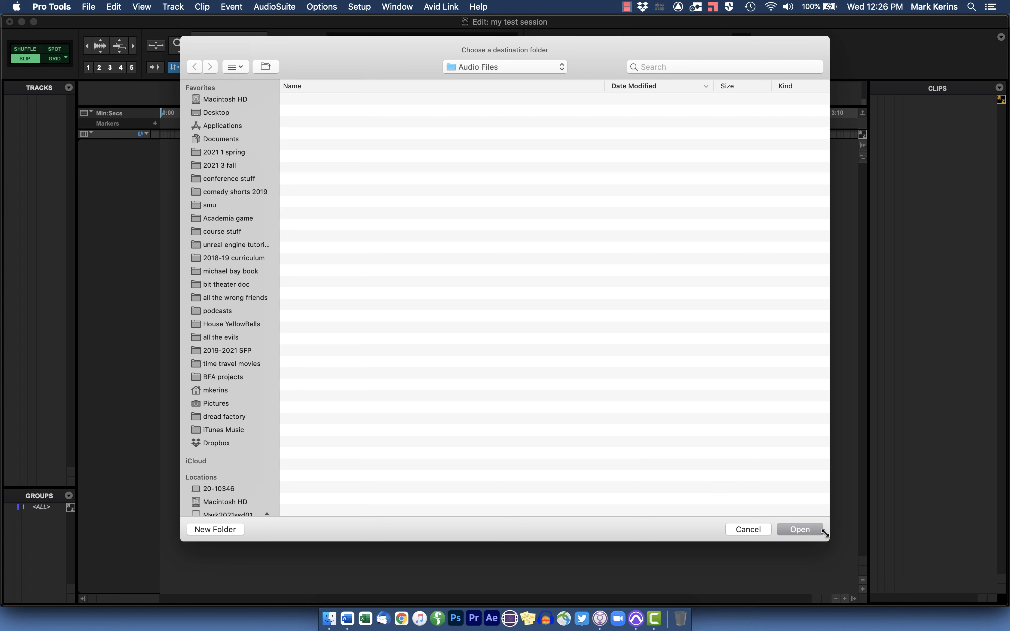
left_click(801, 529)
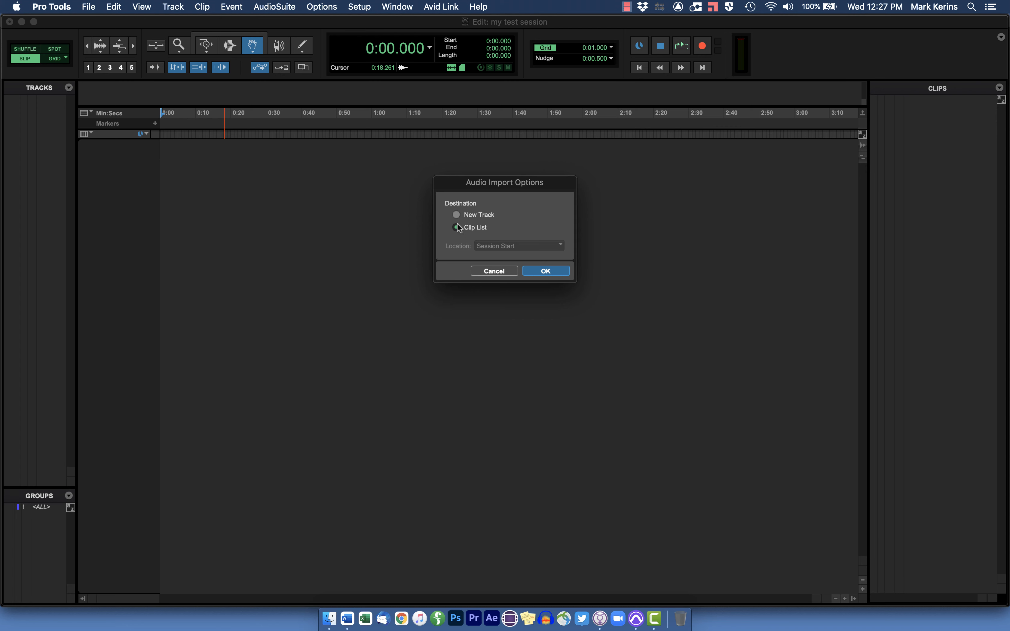
left_click(555, 271)
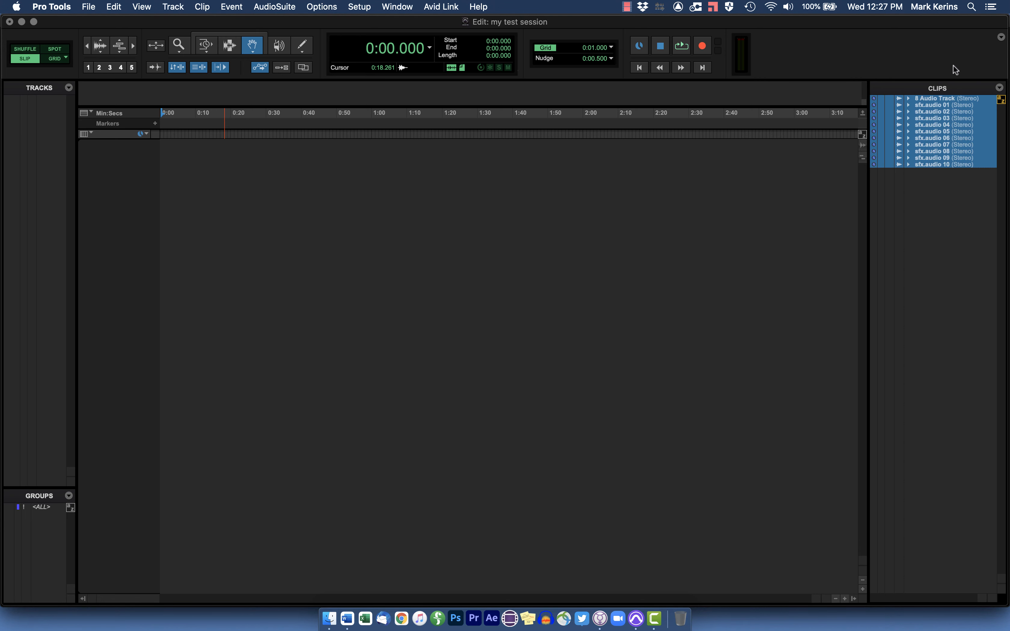
Deselect the imported clips and expand stereo clips sfx.audio 10 and sfx.audio 09 to examine their individual channels.
left_click(935, 191)
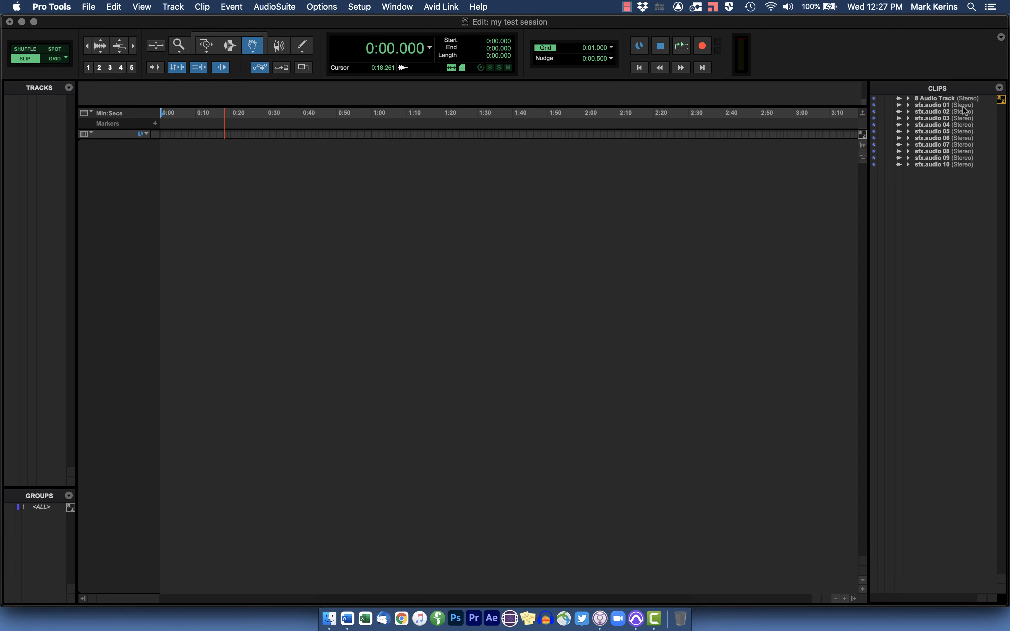
left_click(909, 164)
left_click(936, 171)
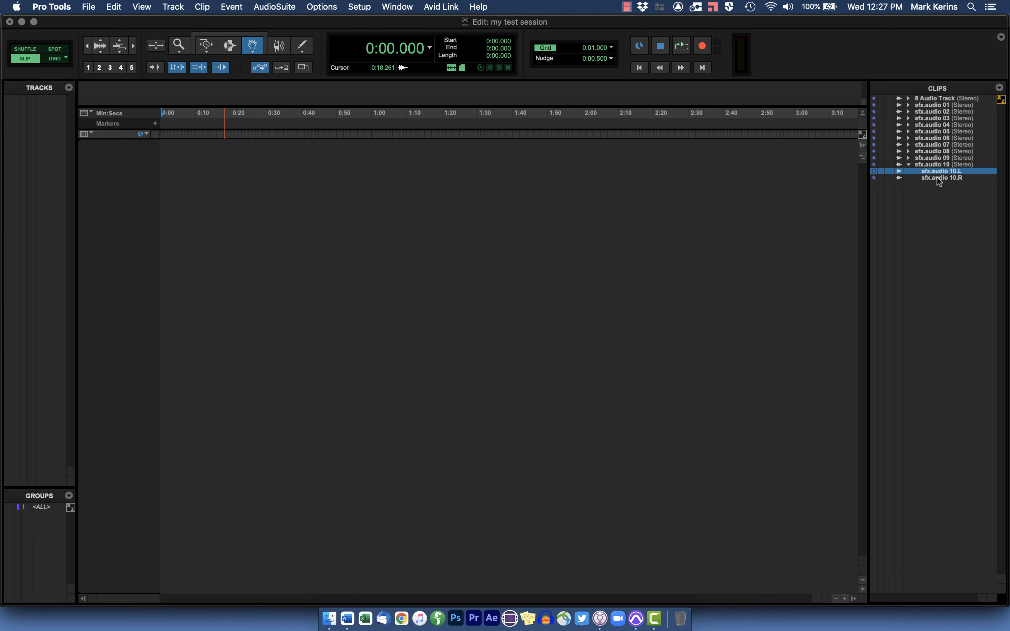
left_click(937, 177)
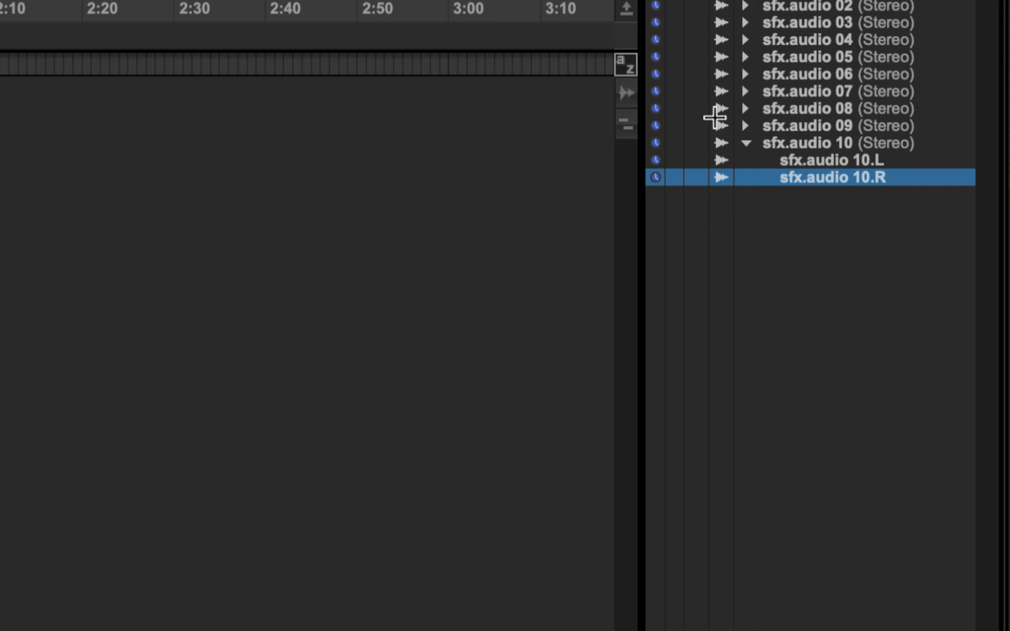
left_click(745, 126)
left_click(818, 143)
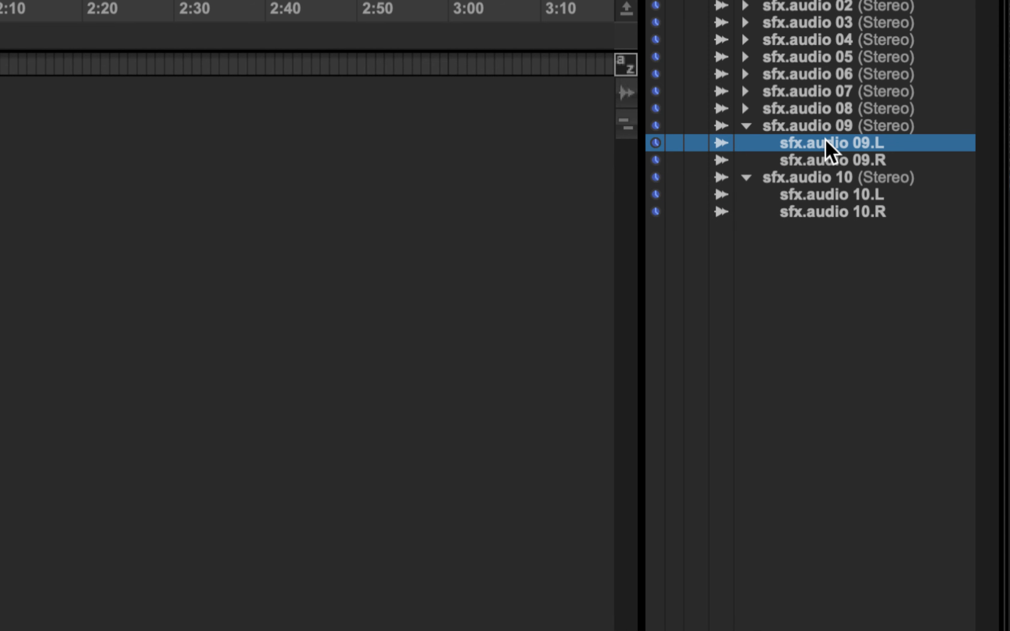
Collapse stereo clips sfx.audio 09 and sfx.audio 10 in the clip list and select sfx.audio 10.
left_click(746, 126)
left_click(746, 143)
left_click(789, 144)
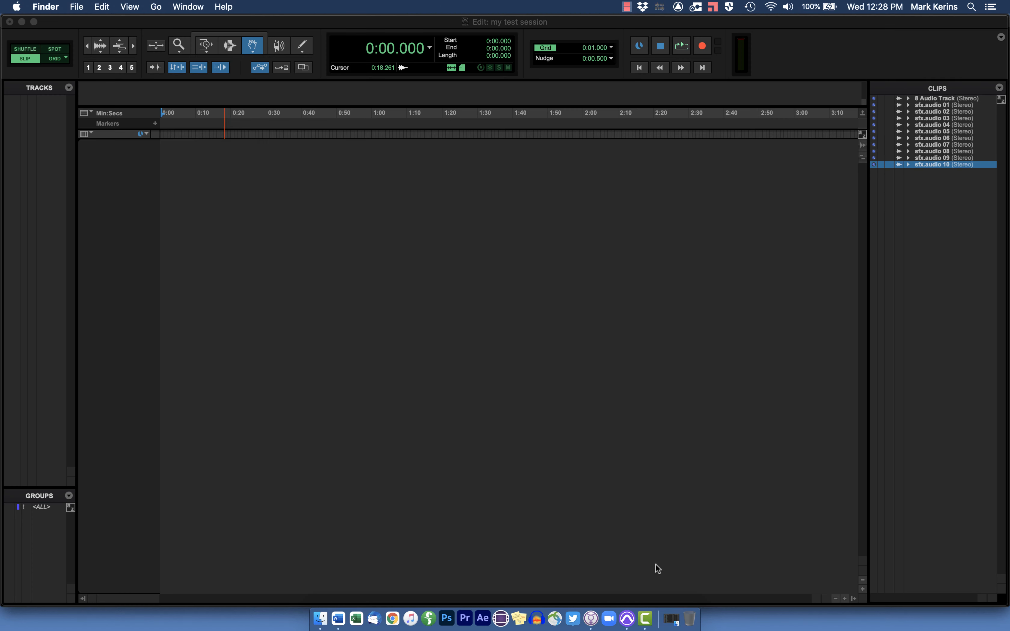
Switch to Finder, open the my test session folder, and expand its Audio Files folder to examine the converted files.
left_click(672, 619)
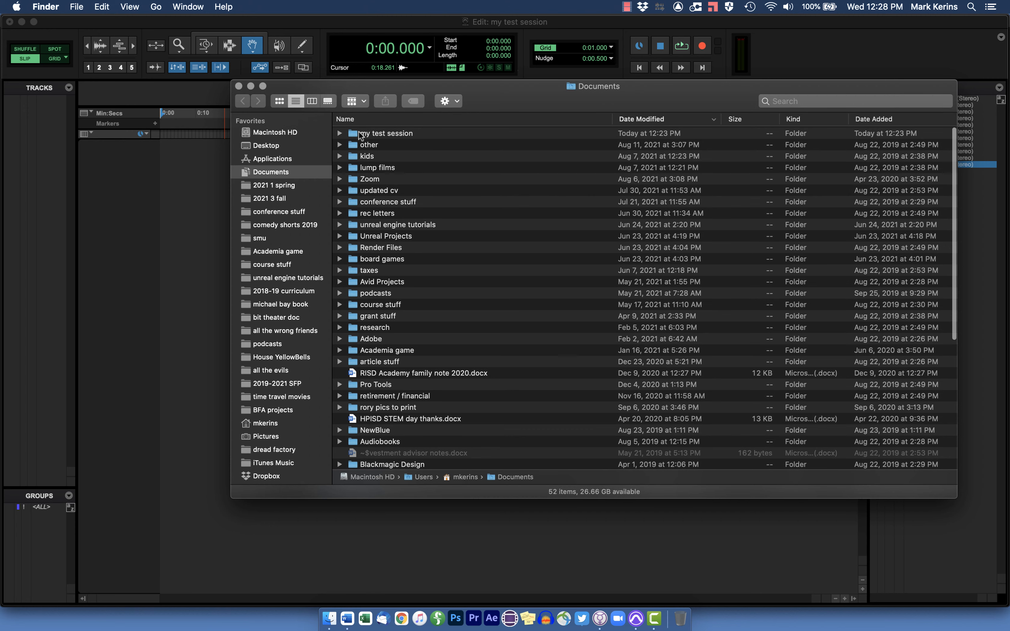
left_click(378, 134)
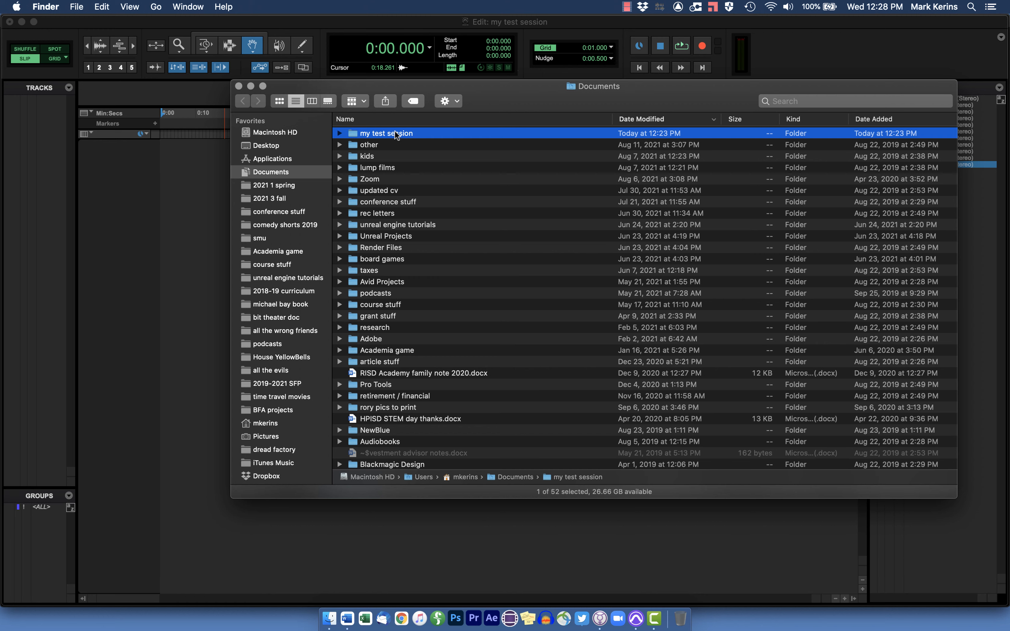
double_click(378, 134)
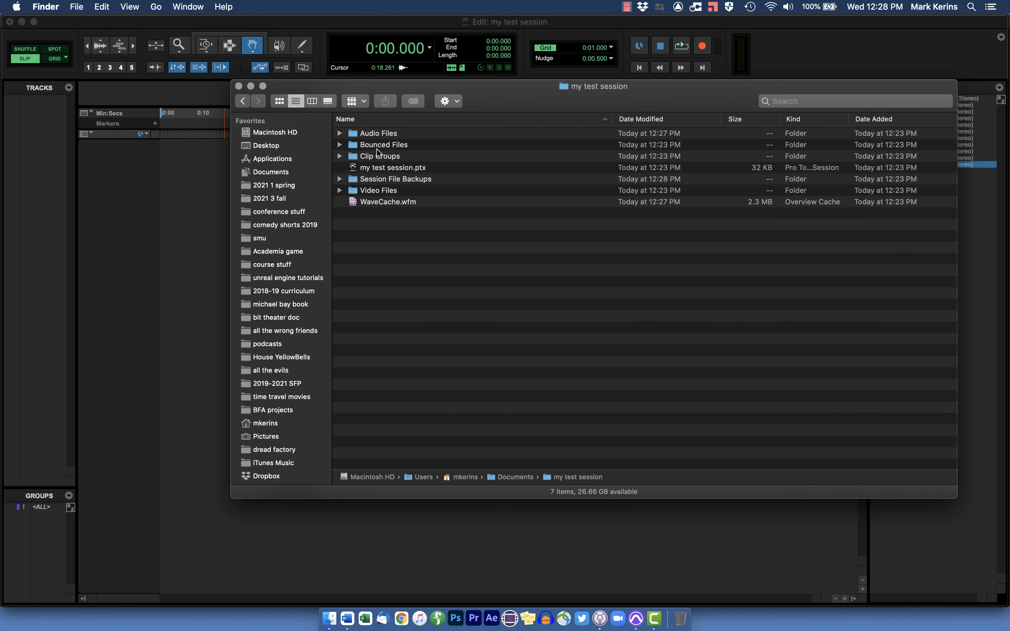
left_click(376, 170)
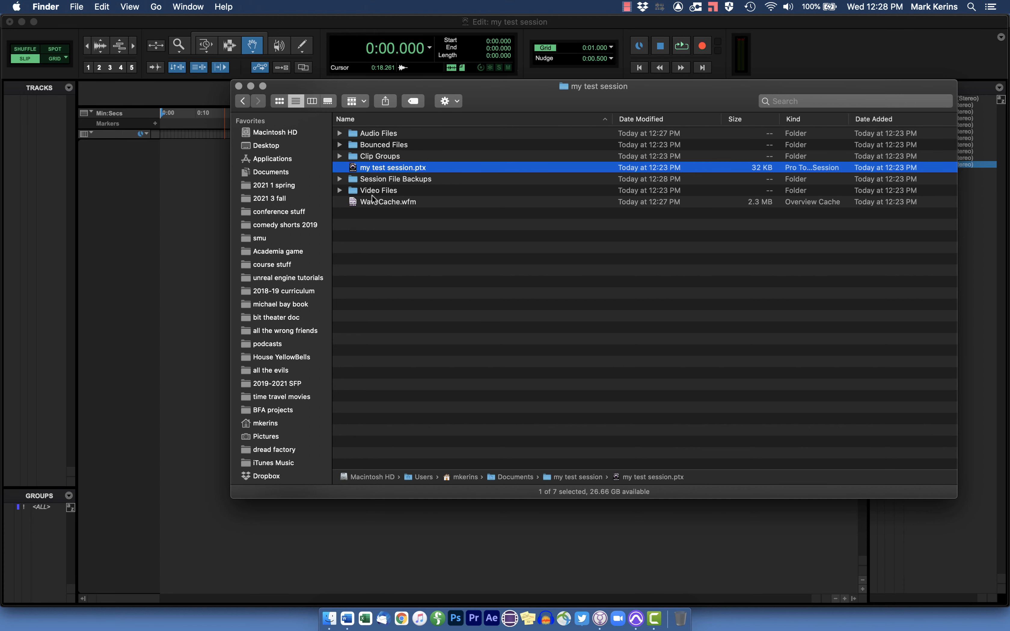
left_click(340, 134)
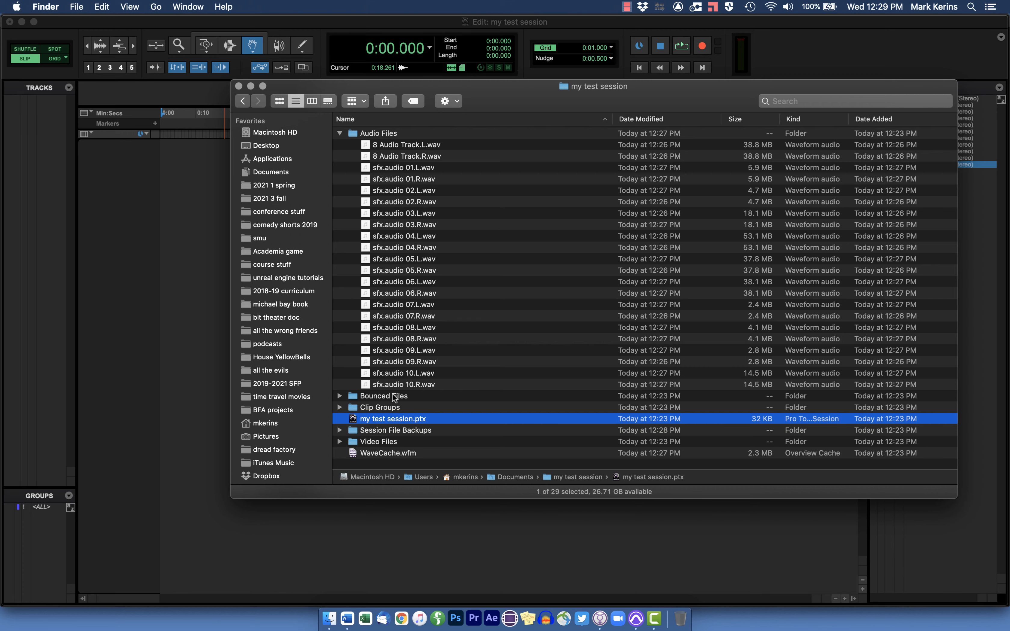
Compare the separate channel files sfx.audio 01.L.wav and sfx.audio 01.R.wav in the Audio Files folder.
left_click(367, 414)
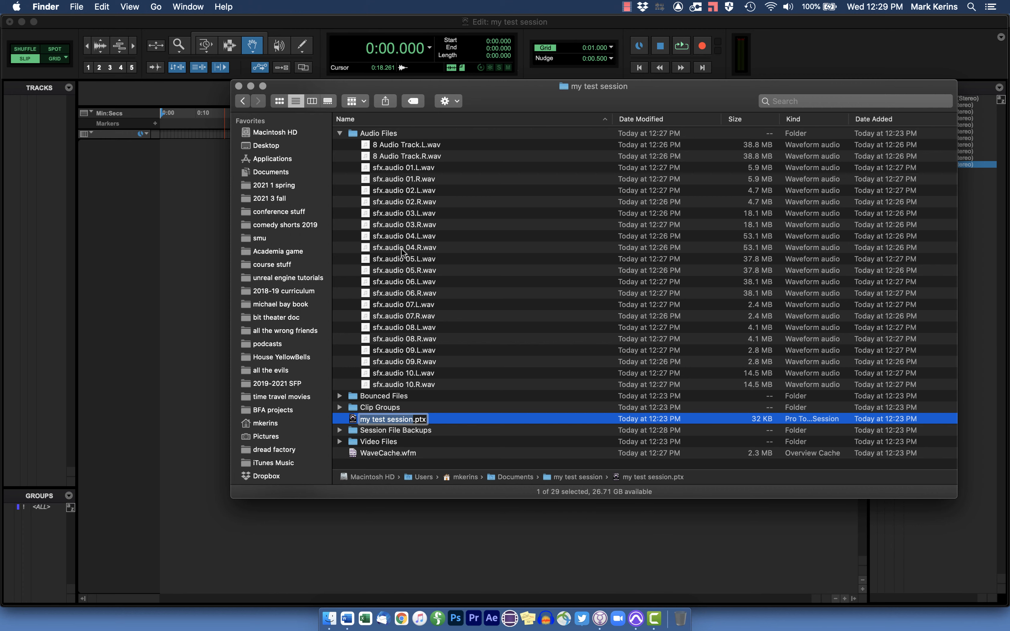
left_click(386, 168)
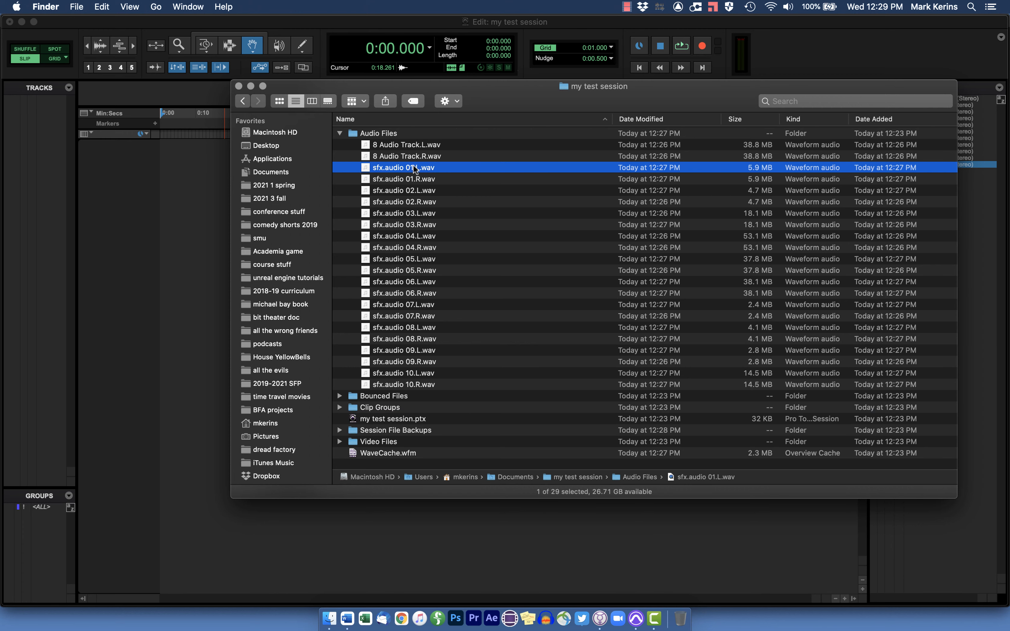
left_click(405, 178)
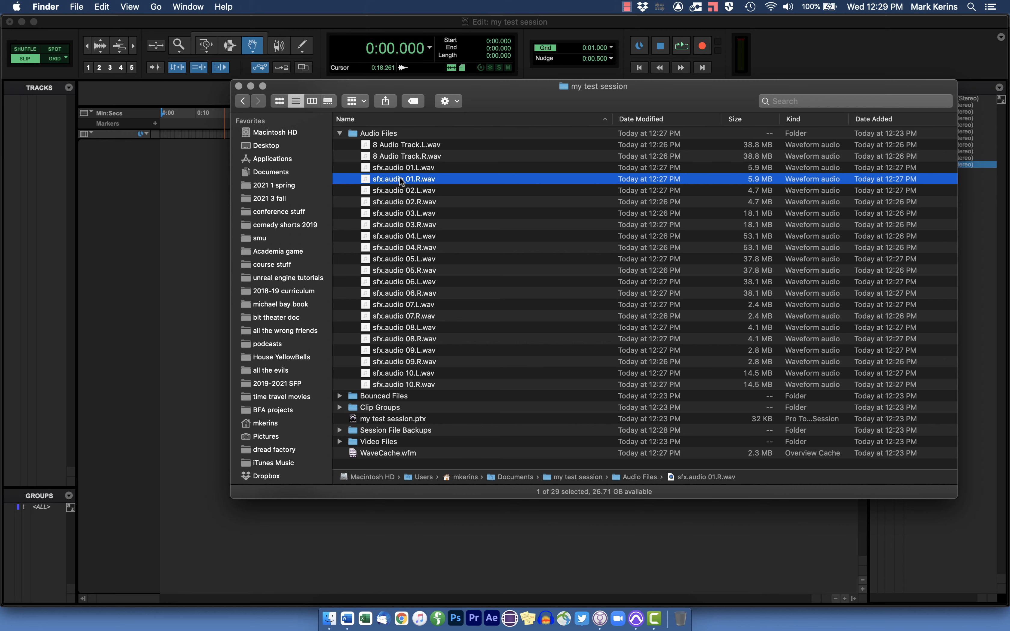
left_click(408, 169)
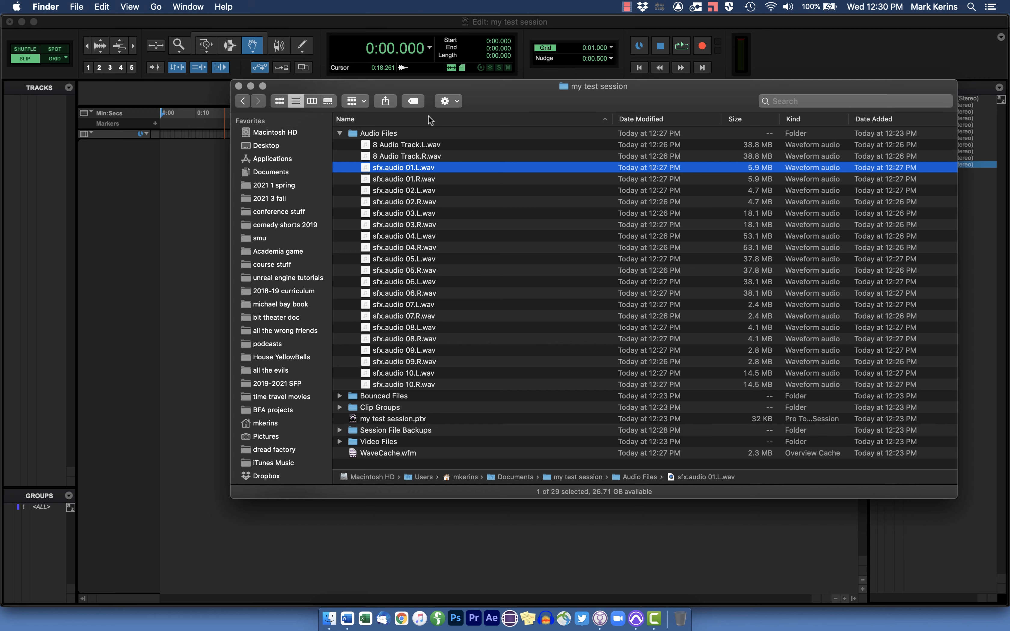
Switch back to Pro Tools and examine the left and right channels of stereo clips sfx.audio 10 and sfx.audio 07, collapsing each again.
key("super+Tab")
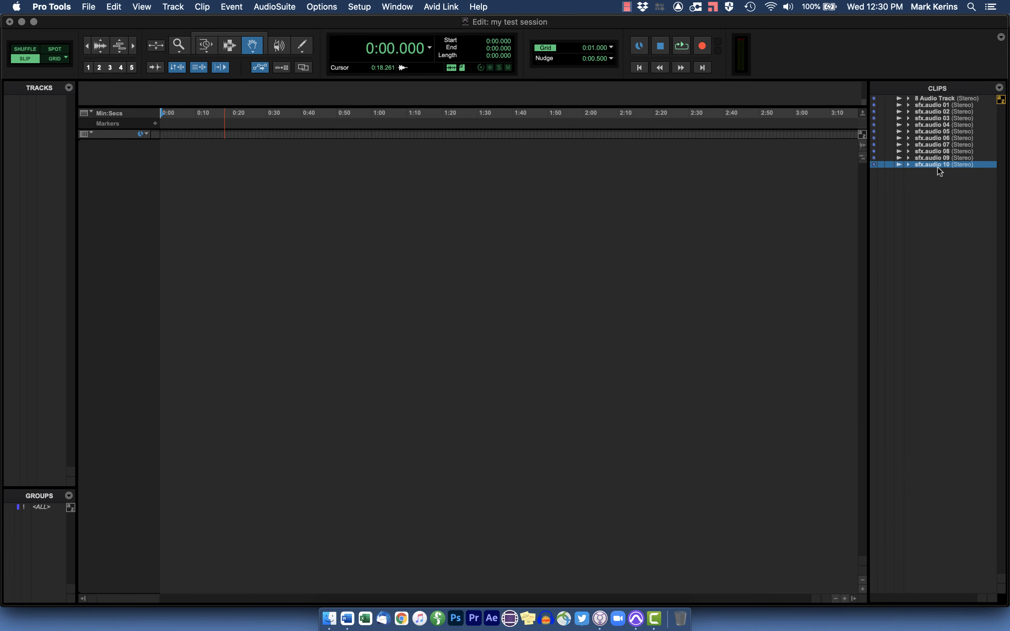
left_click(898, 168)
left_click(908, 165)
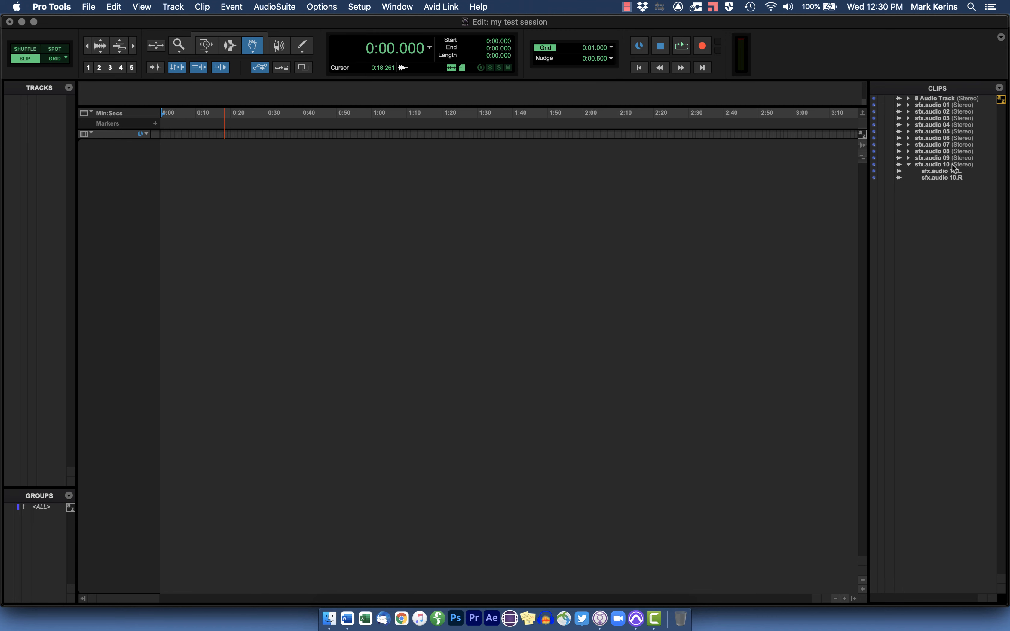
left_click(908, 164)
left_click(928, 165)
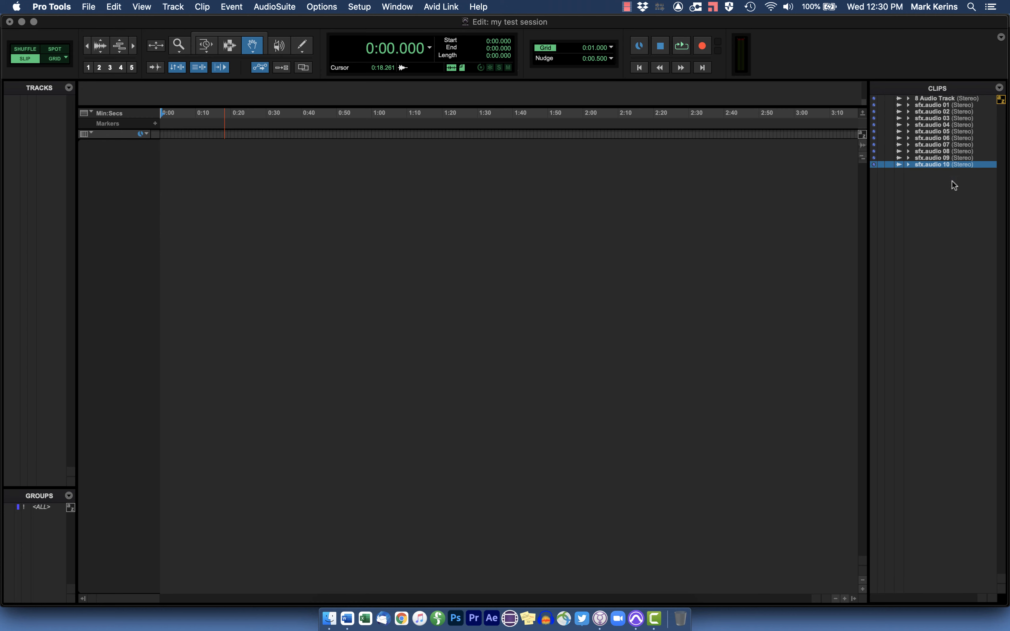
left_click(909, 145)
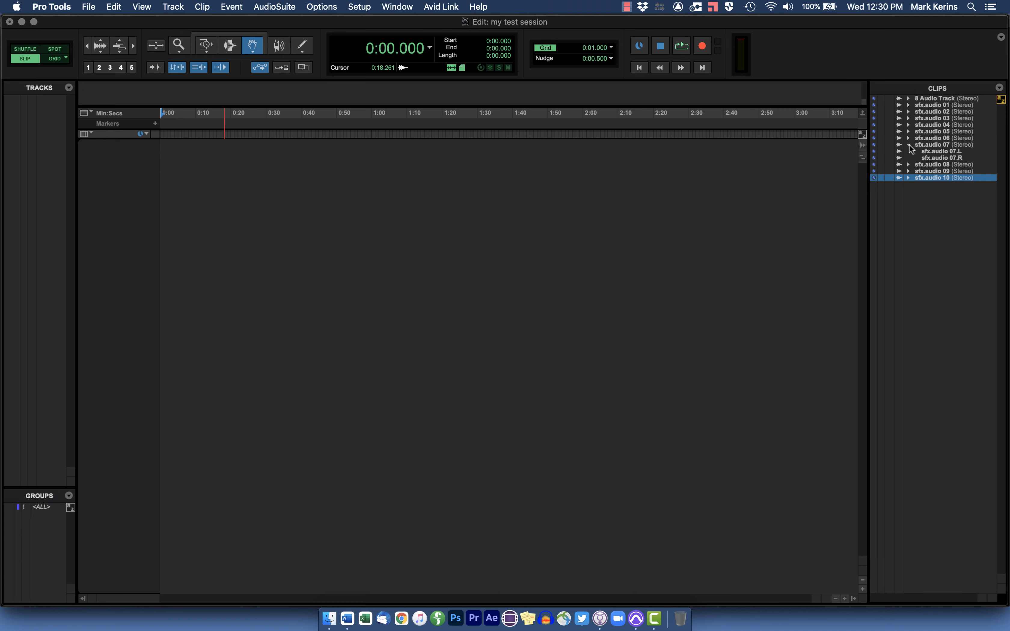
left_click(909, 144)
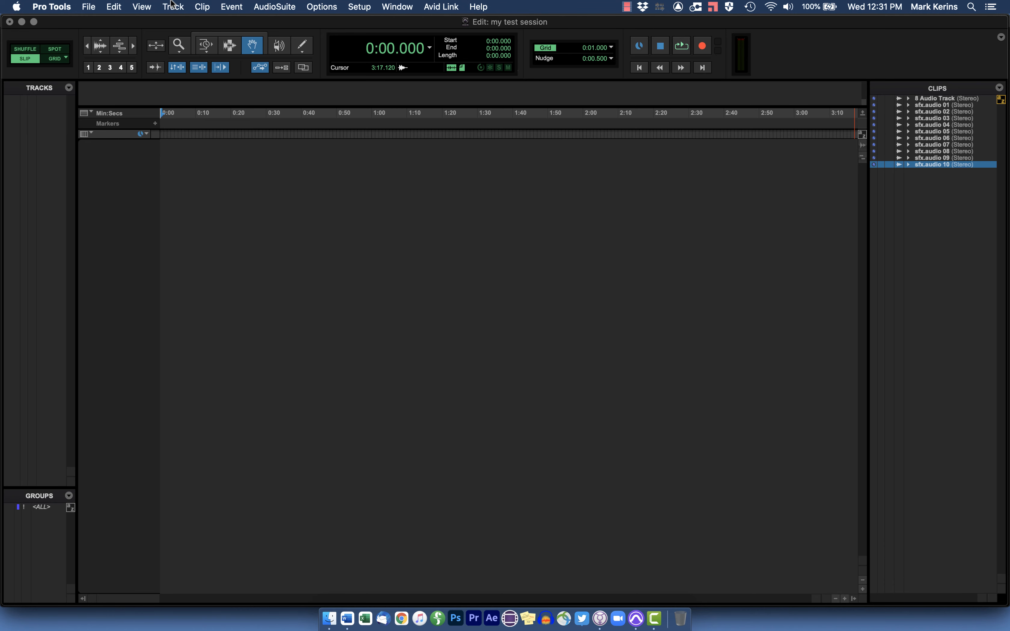
Set up three new stereo tracks of type Audio Track with the Samples timebase.
left_click(172, 6)
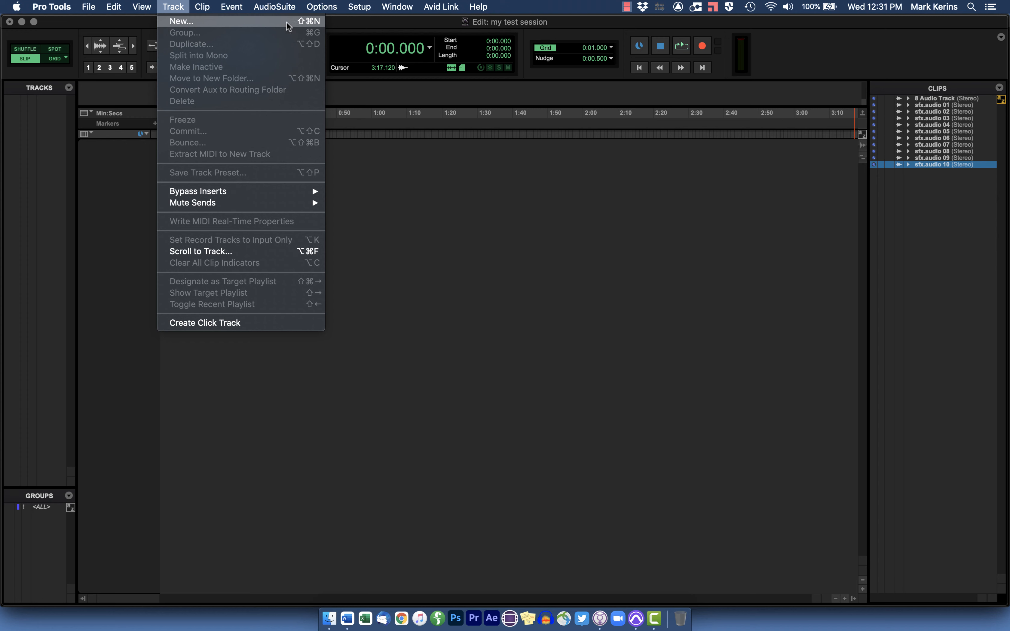
left_click(271, 24)
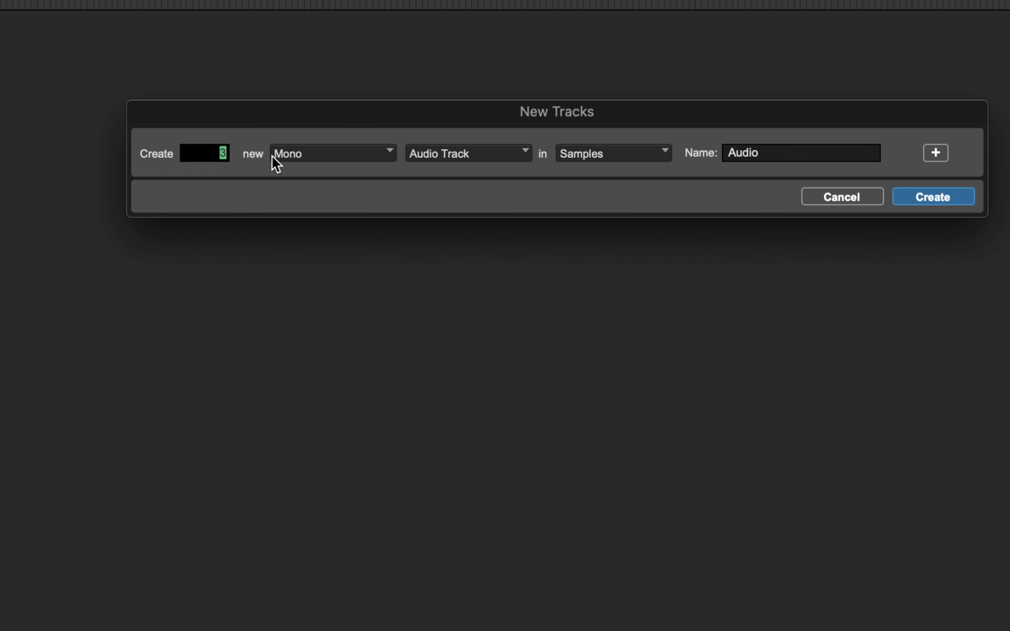
left_click(293, 159)
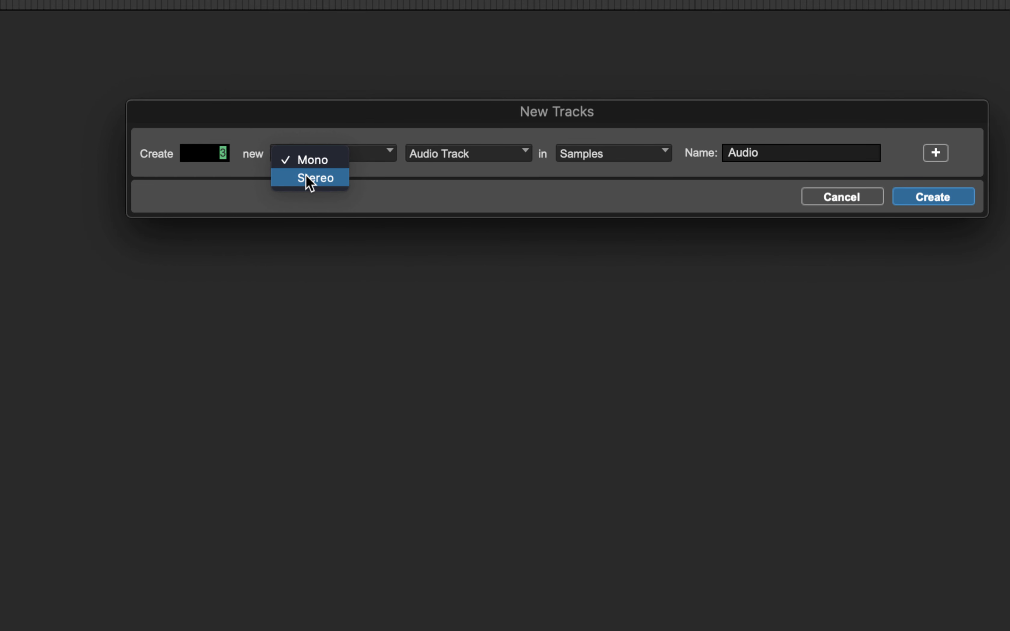
left_click(309, 179)
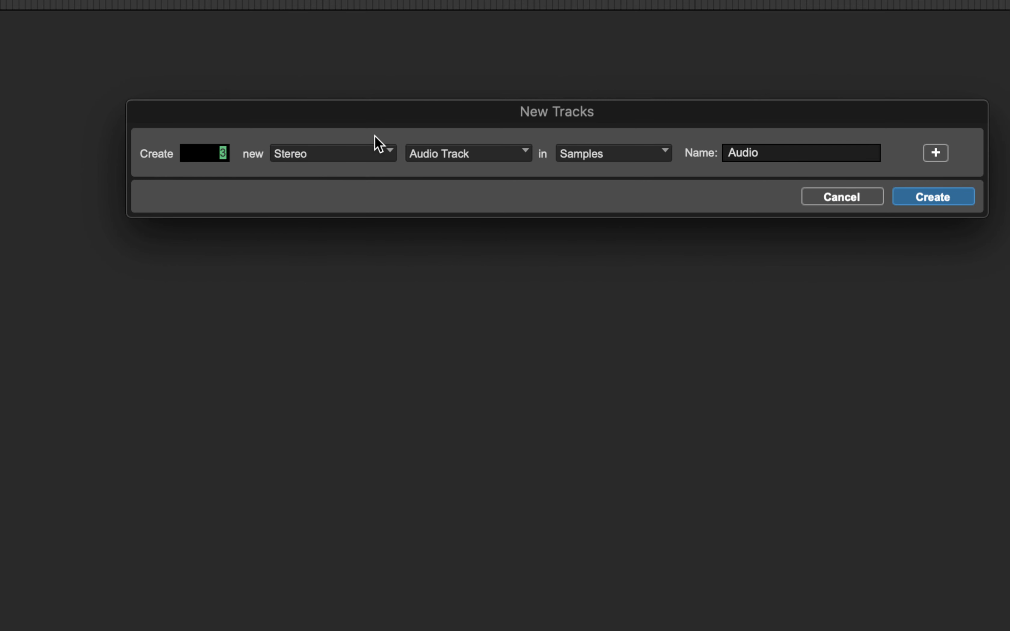
left_click(509, 155)
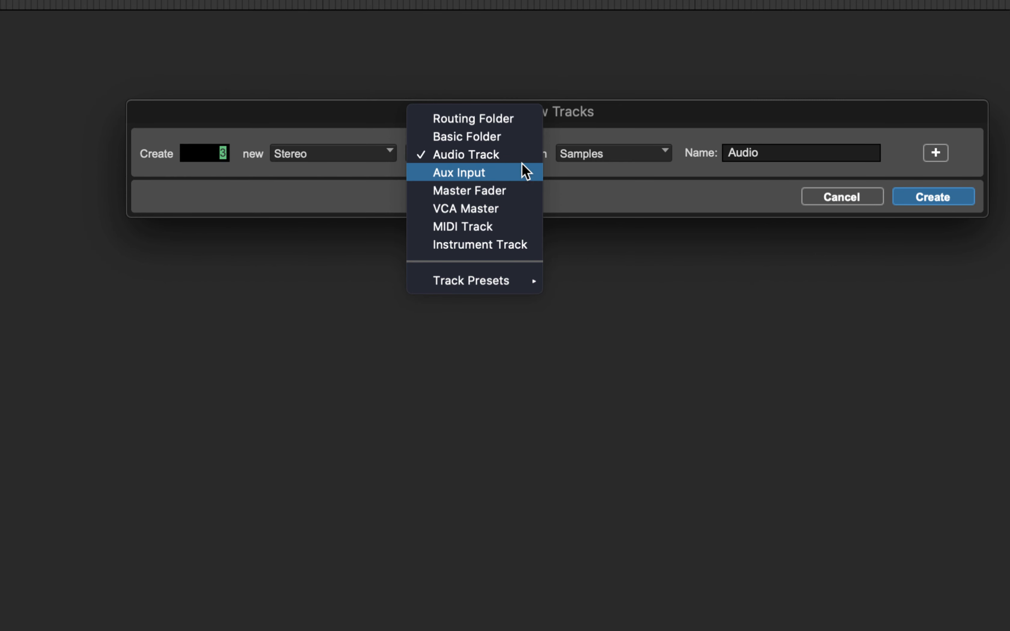
left_click(472, 153)
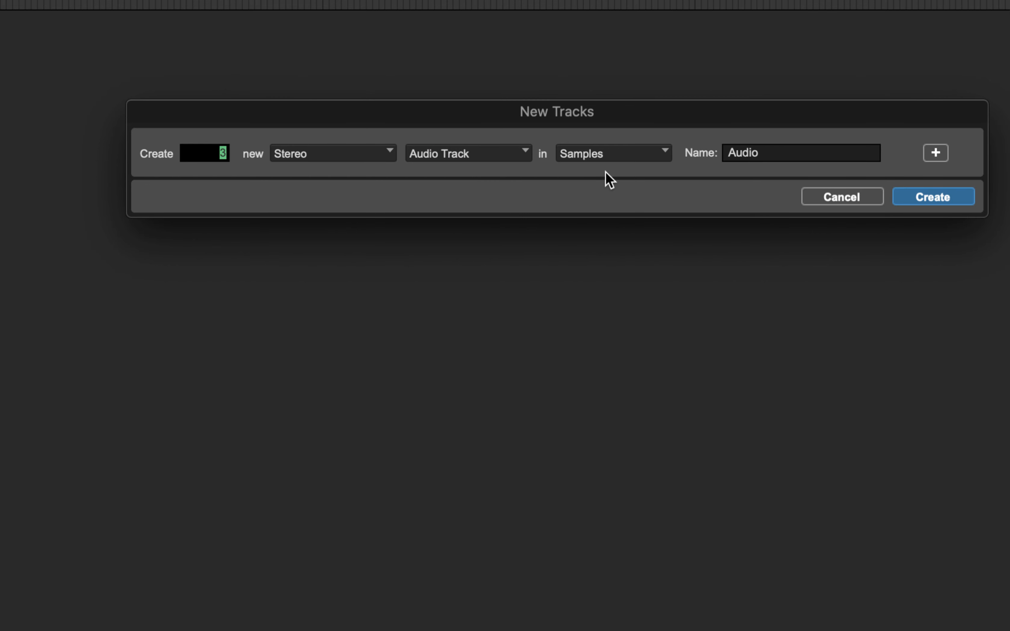
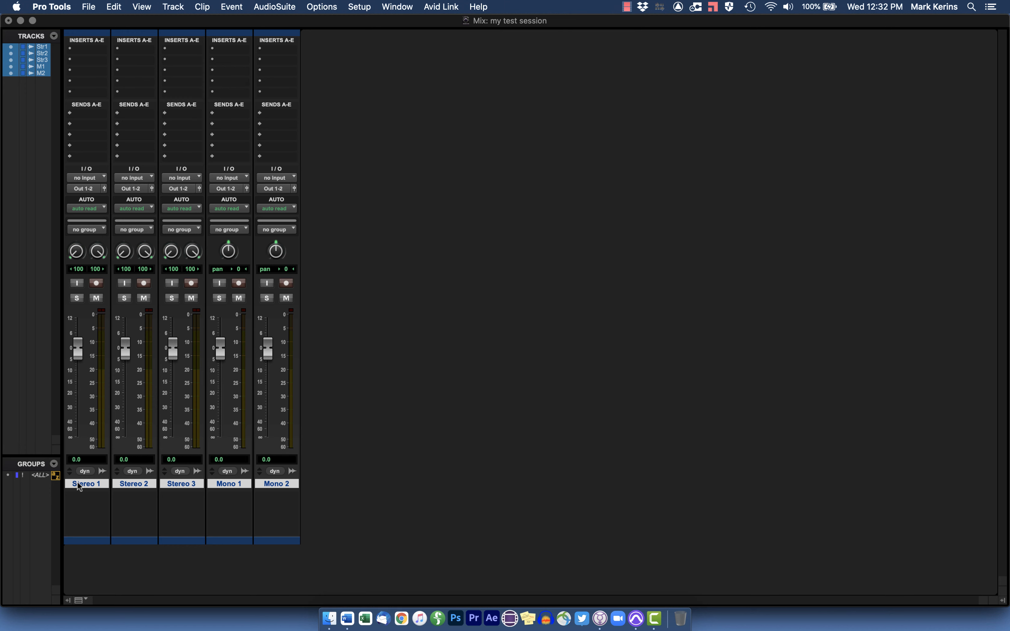
Compare how the new stereo and mono tracks appear in the Mix and Edit windows, finishing in the Edit window.
key("super+equal")
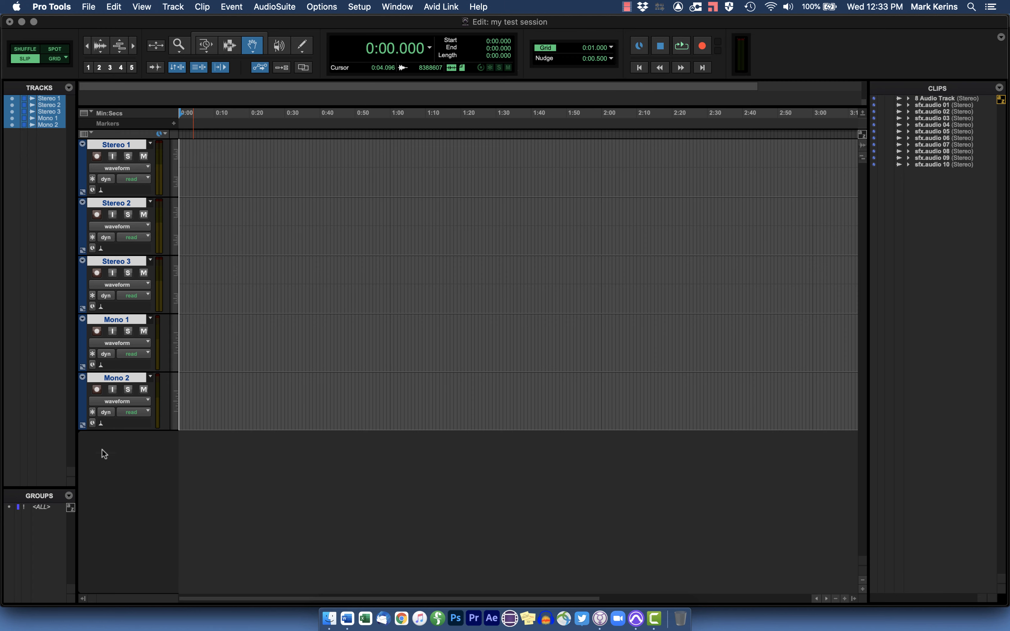
key("super+equal")
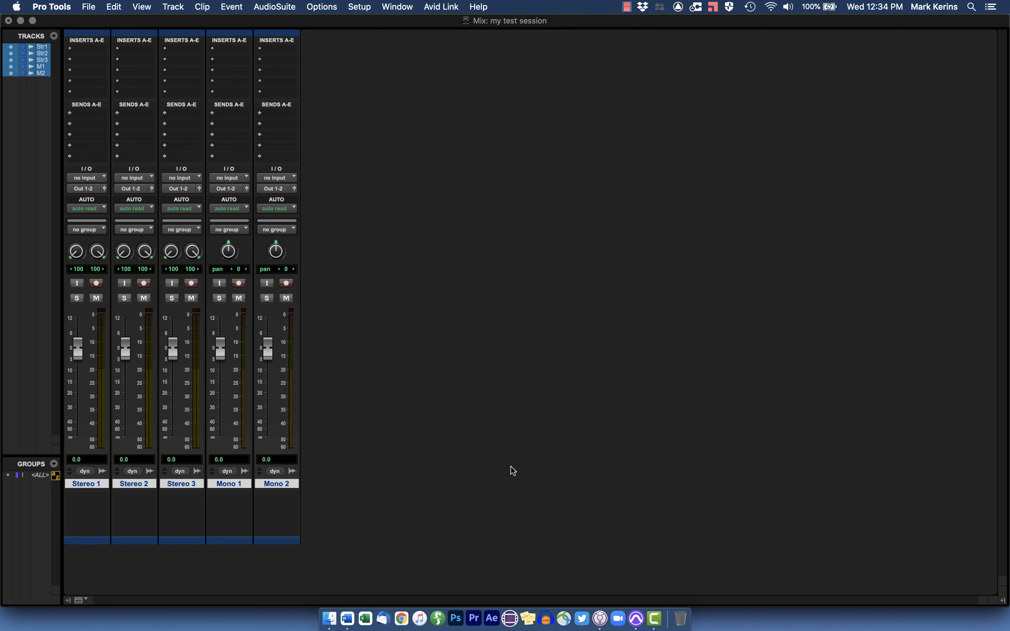
key("super+equal")
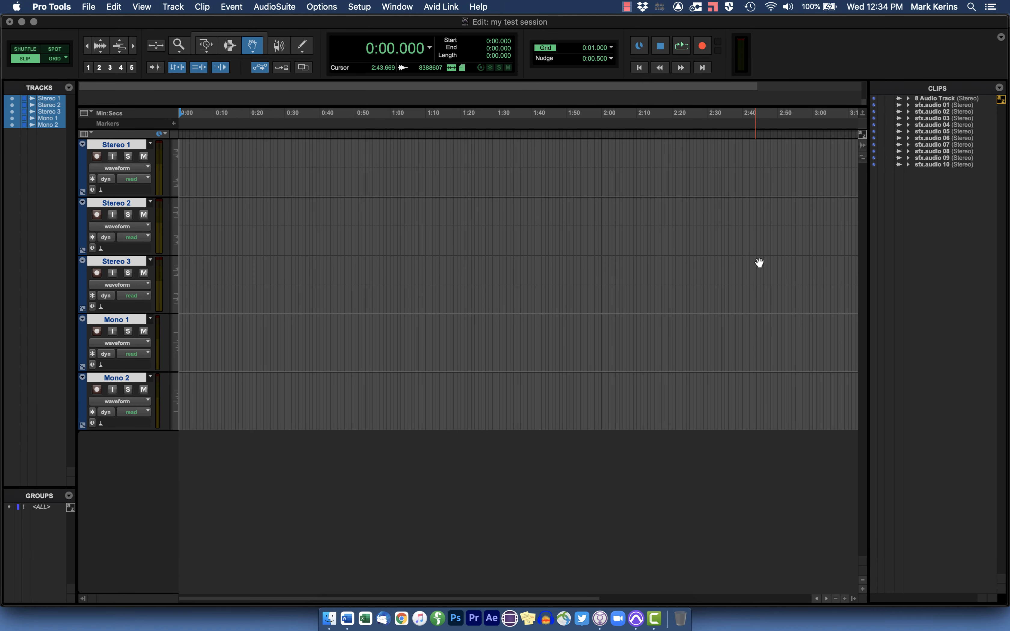
Place clip sfx.audio 06 on the Stereo 2 track at about 0:24.4 and compare the track in the Mix and Edit windows.
left_click_drag(942, 141, 265, 233)
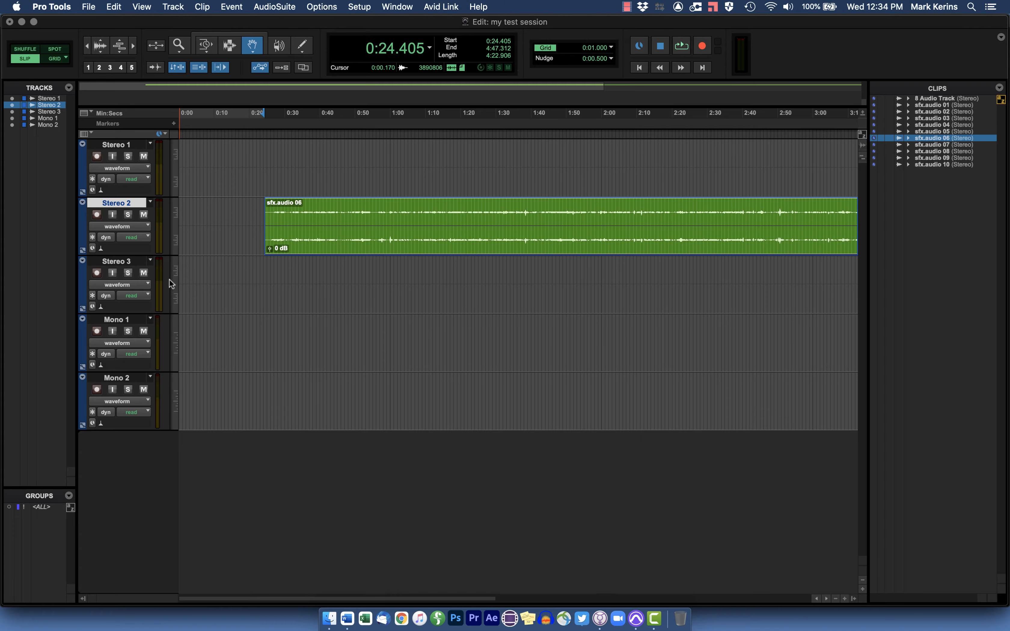
key("super+equal")
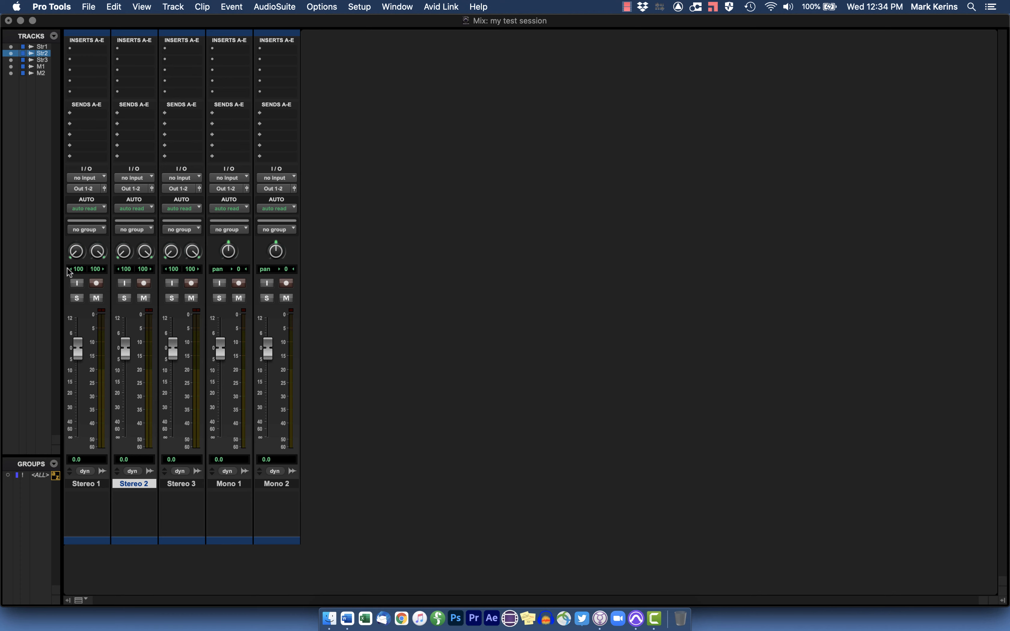
key("super+equal")
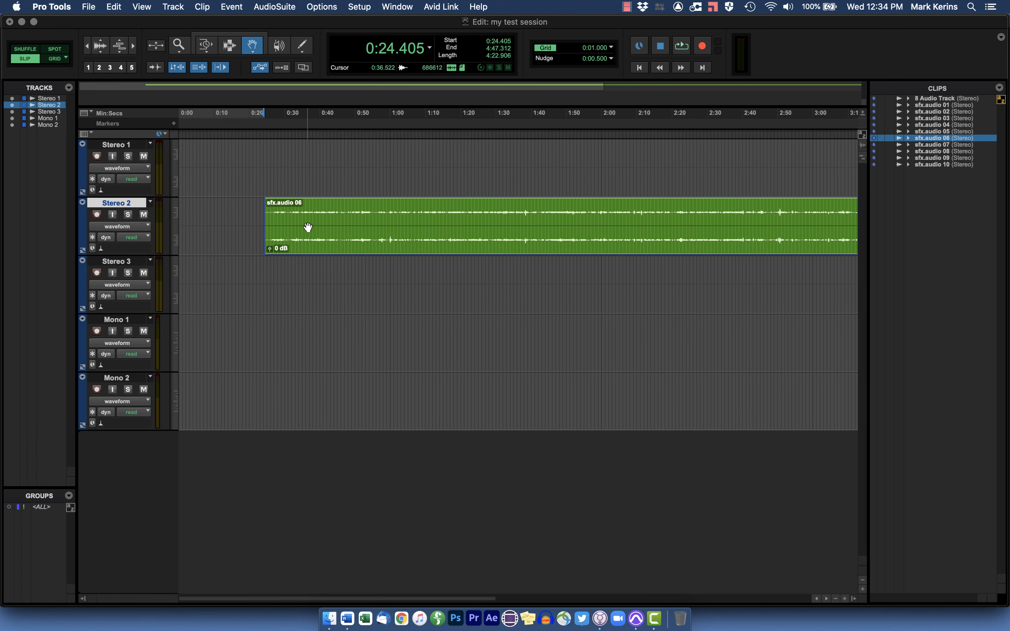
key("super+equal")
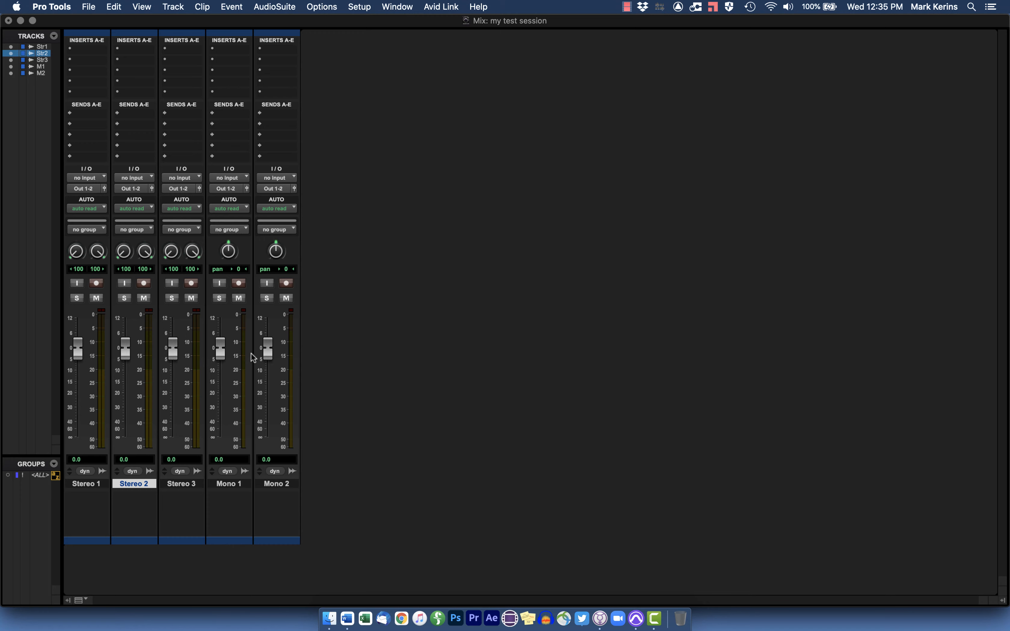
key("super+equal")
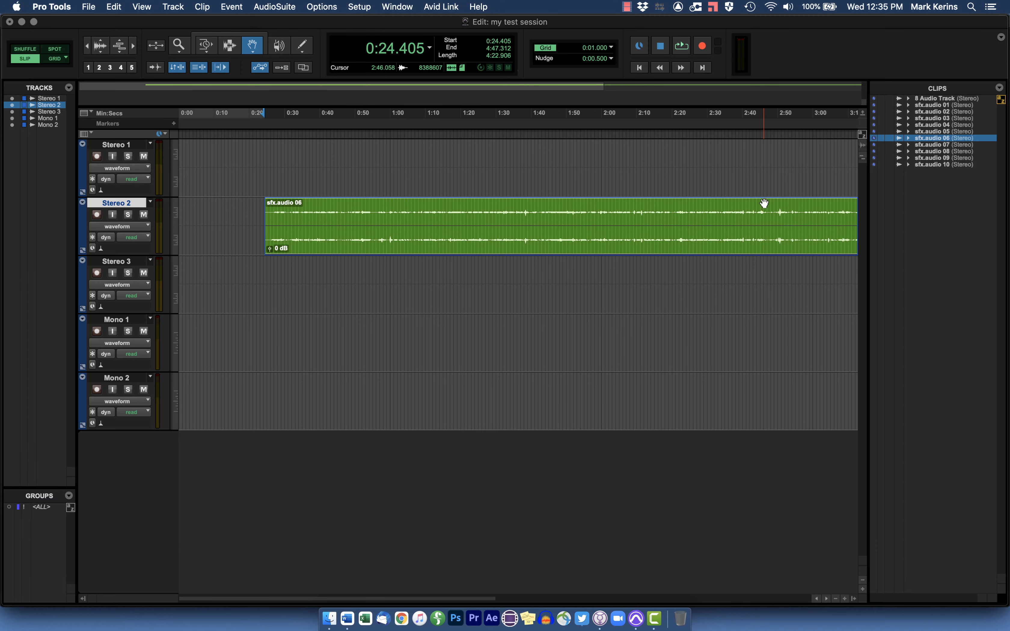
Move the sfx.audio 06 clip from Stereo 2 onto Mono 1 and Mono 2 at about 0:11.6, and select each channel's clip separately.
left_click_drag(352, 212, 330, 334)
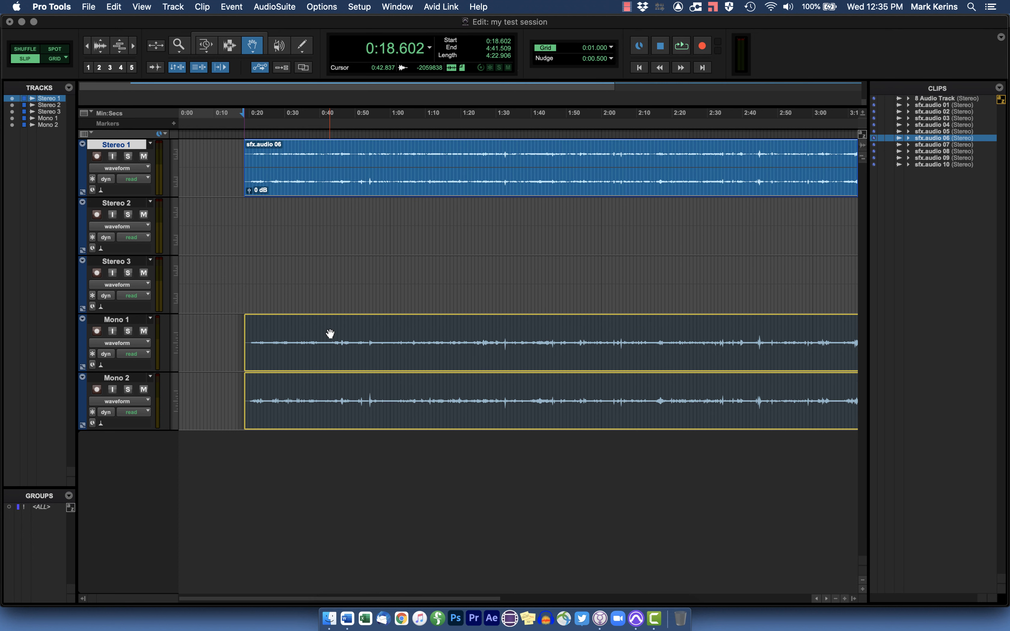
left_click_drag(330, 334, 330, 233)
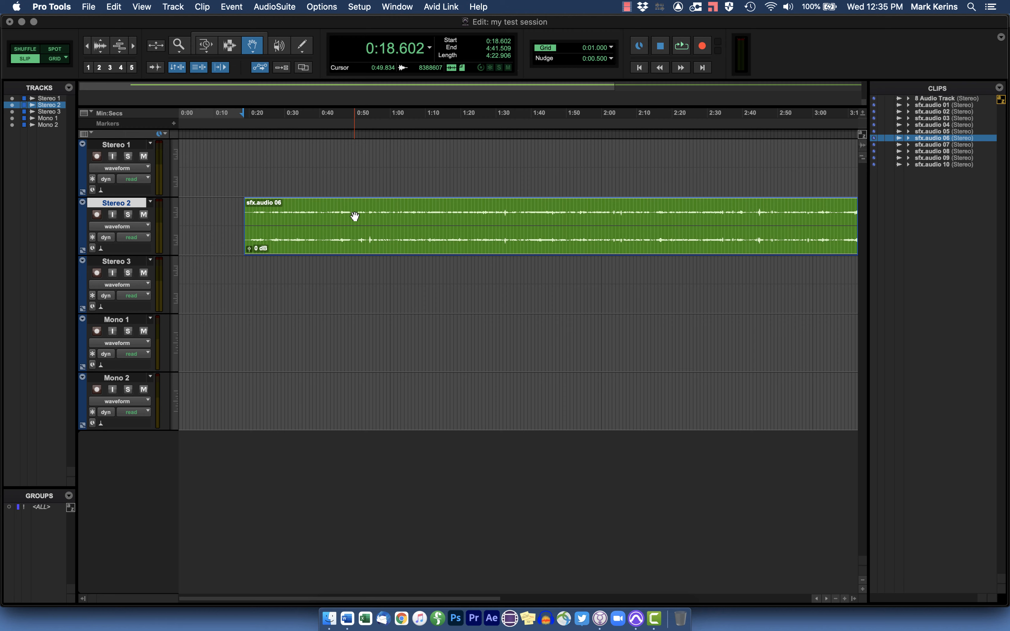
left_click_drag(355, 216, 329, 336)
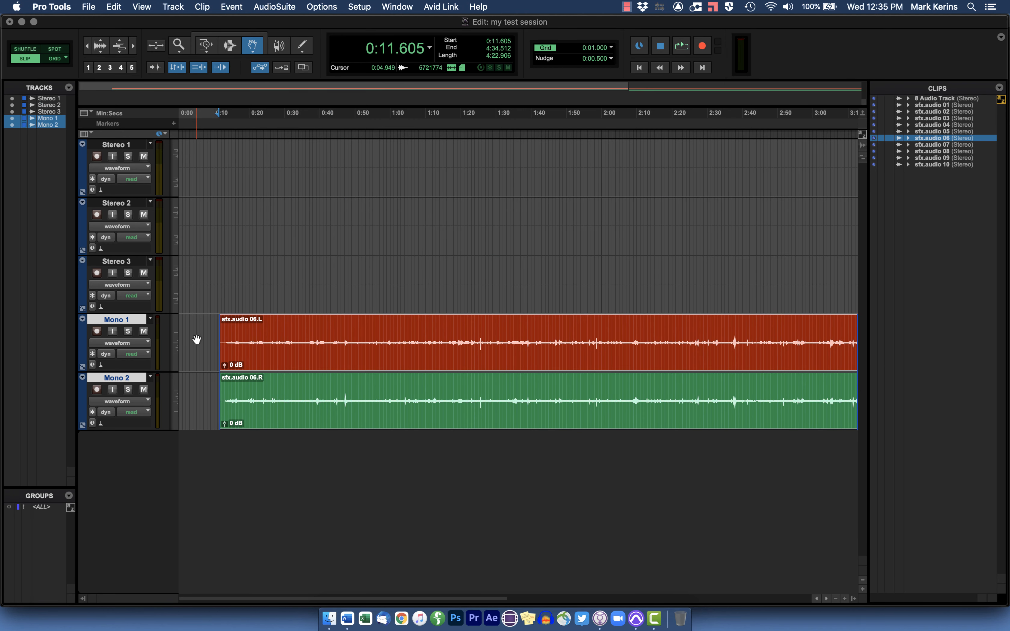
left_click(323, 344)
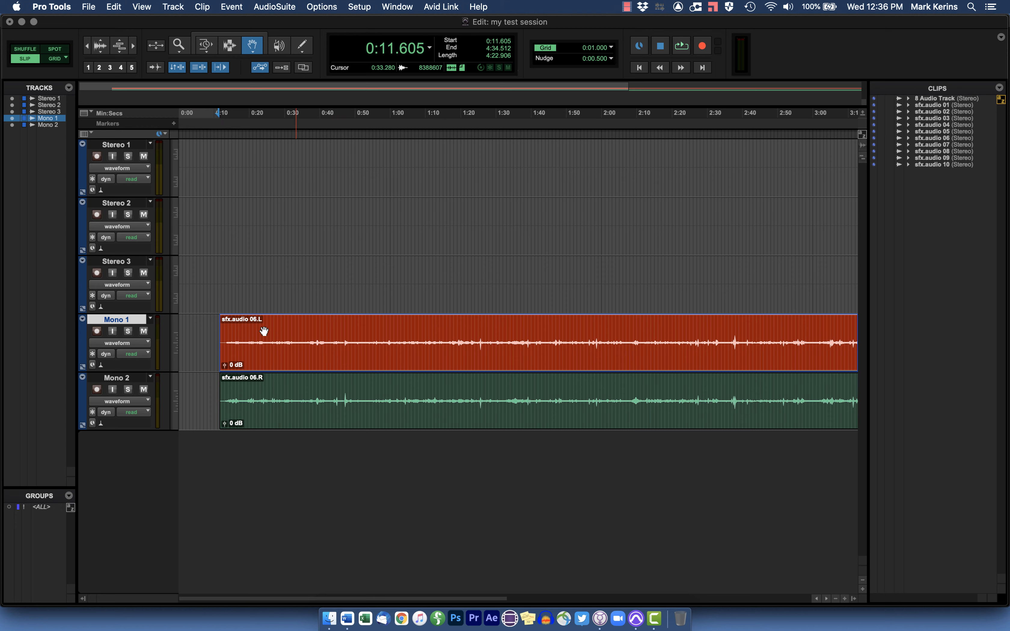
left_click(334, 390)
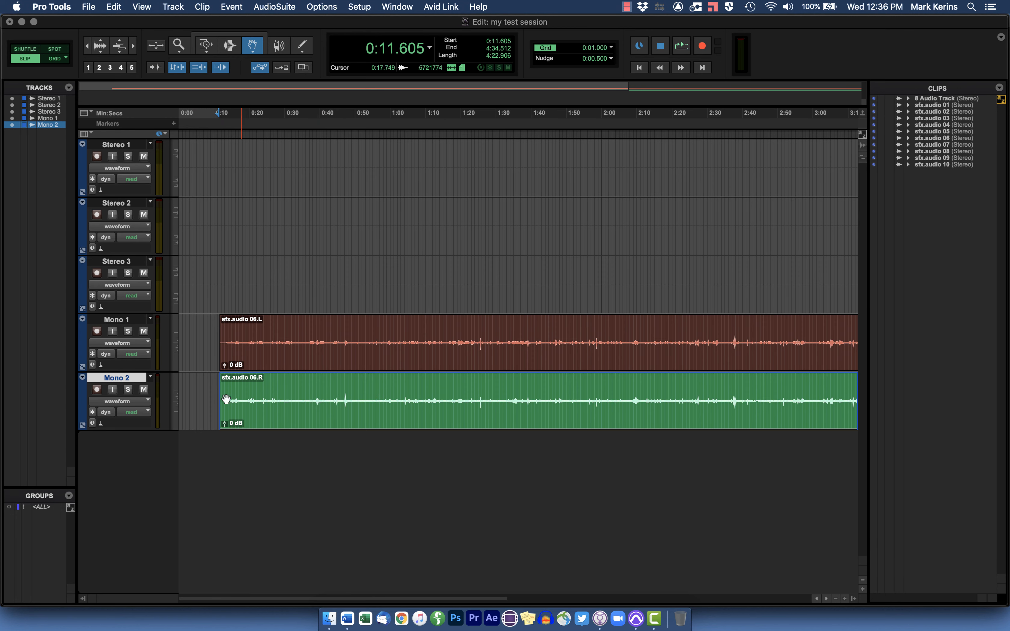
Try moving the sfx.audio 06.L and 06.R clips to different times on Mono 1 and Mono 2, and undo back to the stereo clip on Stereo 2.
left_click_drag(349, 343, 319, 345)
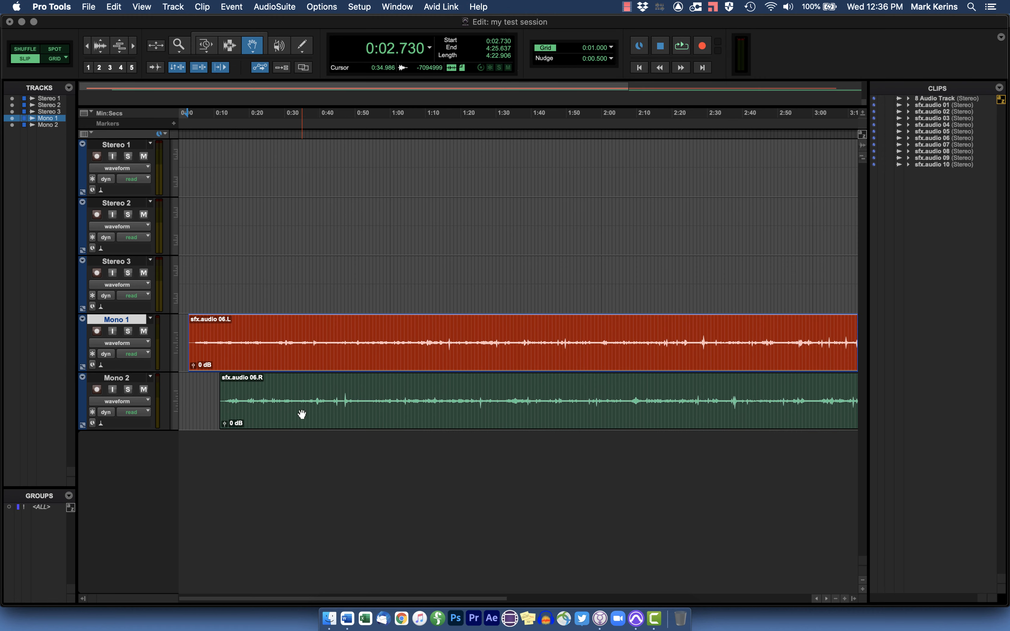
left_click_drag(300, 412, 490, 413)
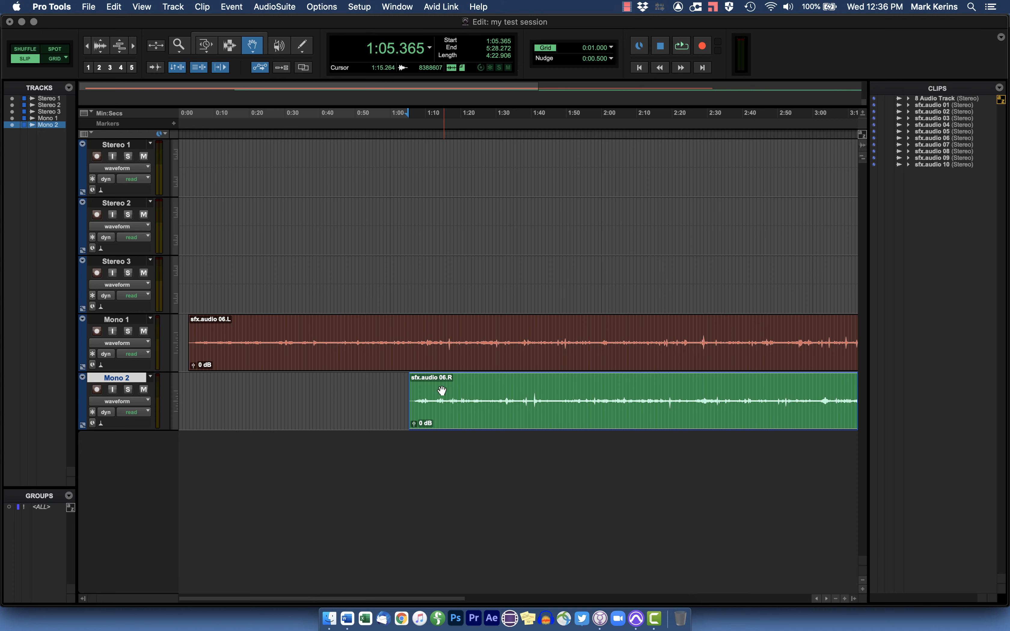
key("super+z")
key("super+z")
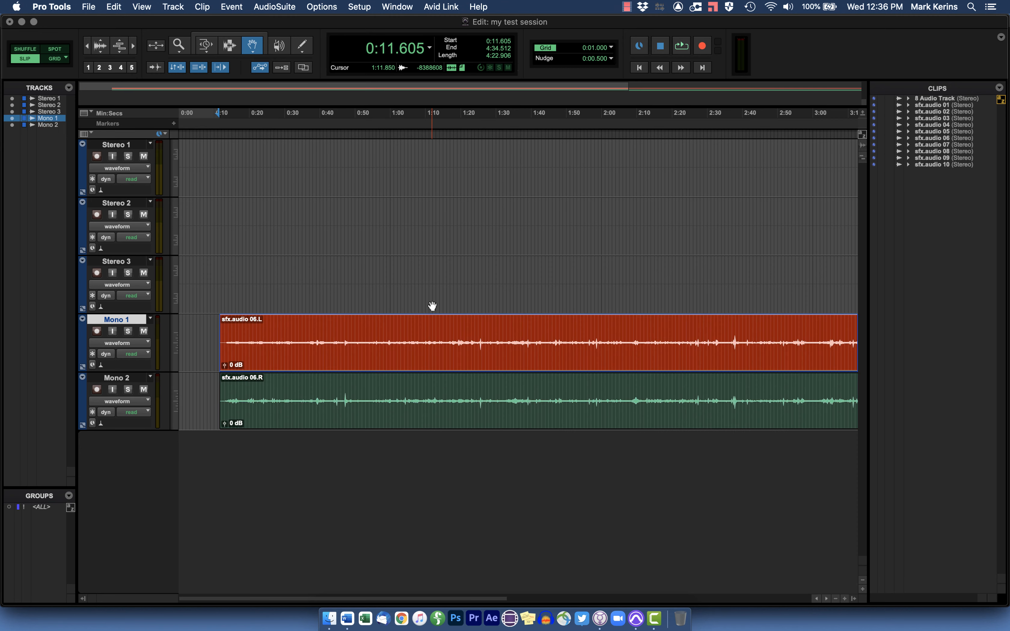
key("super+z")
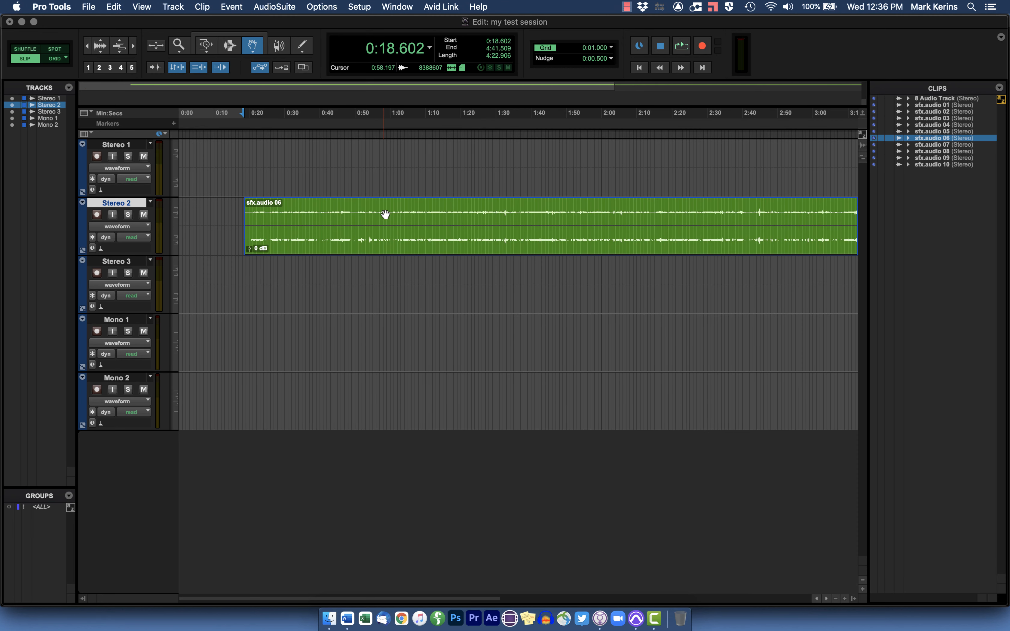
Move the sfx.audio 06 clip up to Stereo 1, and onto Mono 1 and Mono 2 at about 0:10.9.
mouse_move(385, 214)
left_mouse_down()
mouse_move(378, 286)
mouse_move(374, 198)
left_mouse_up()
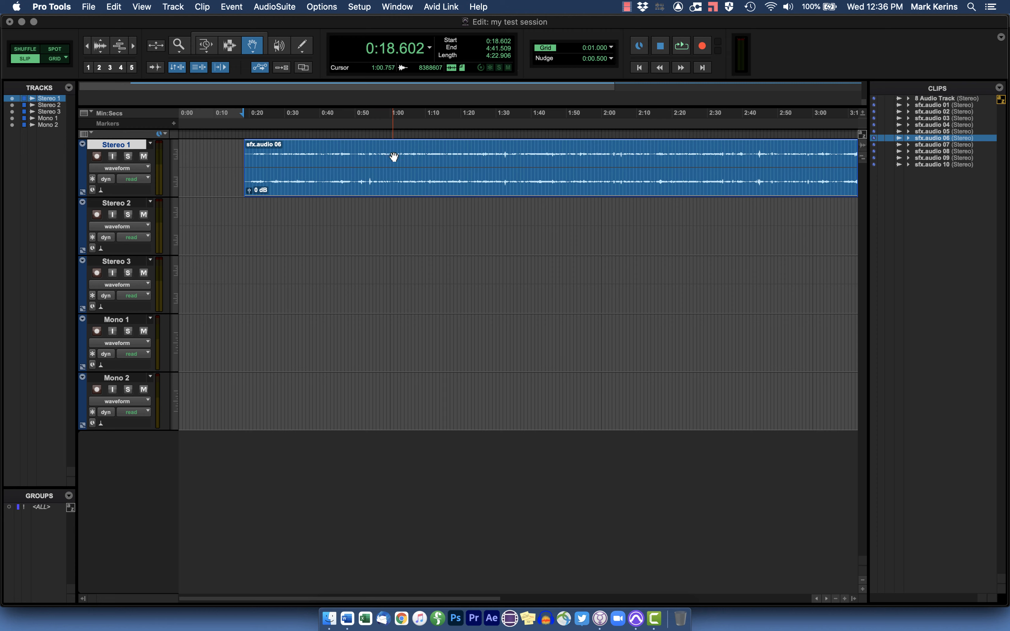
mouse_move(399, 158)
left_mouse_down()
mouse_move(365, 158)
mouse_move(428, 153)
mouse_move(406, 154)
left_mouse_up()
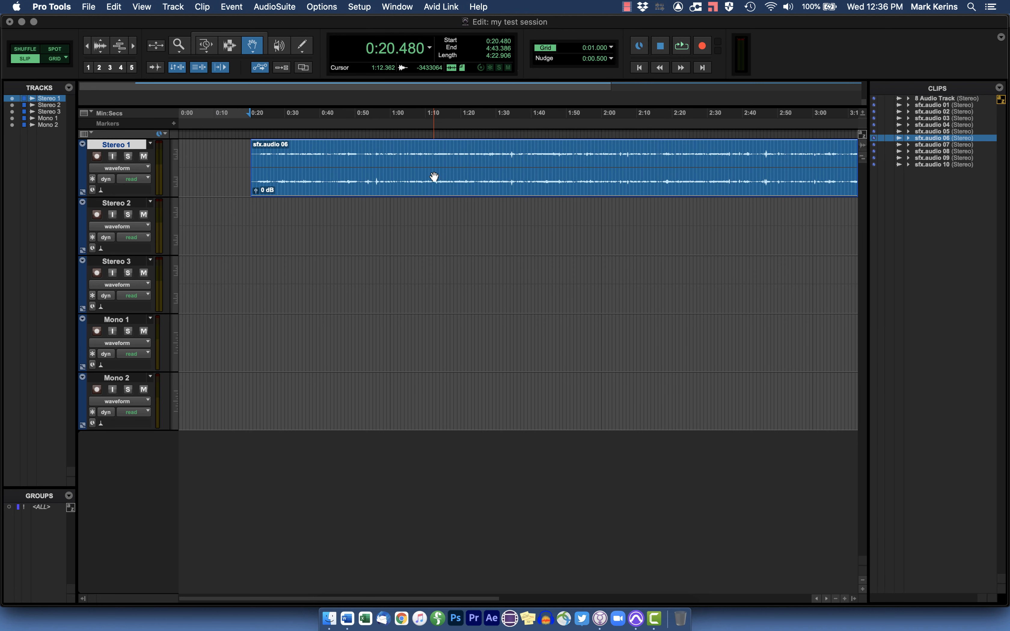
left_click_drag(435, 177, 400, 380)
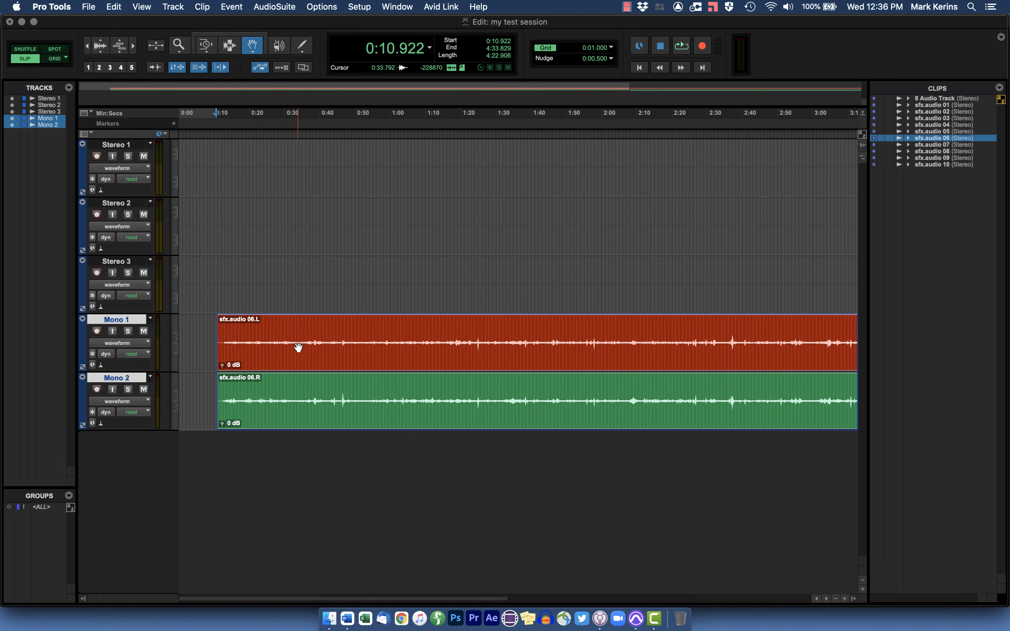
Try moving only the sfx.audio 06.L clip and both channel clips together along the mono tracks, undoing each move.
left_click(337, 279)
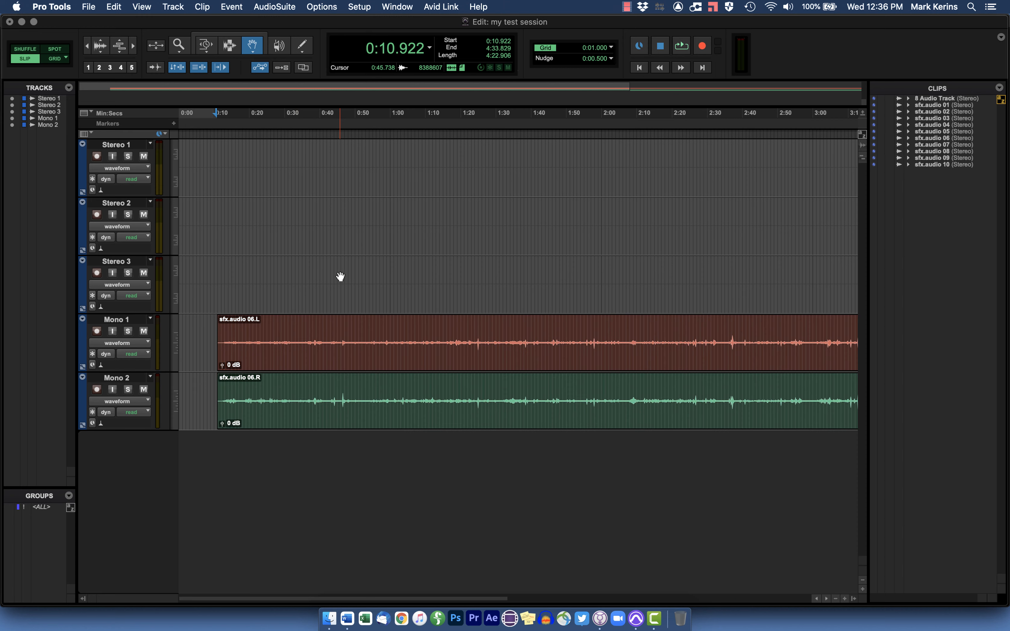
left_click(317, 342)
left_click_drag(317, 343, 530, 367)
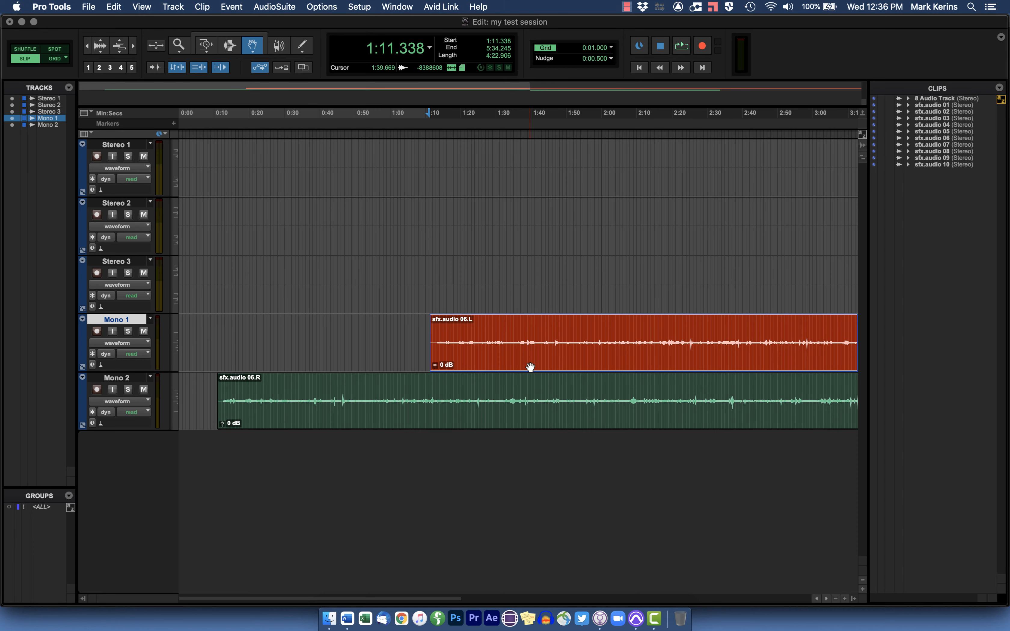
key("super+z")
left_click(353, 393, "shift")
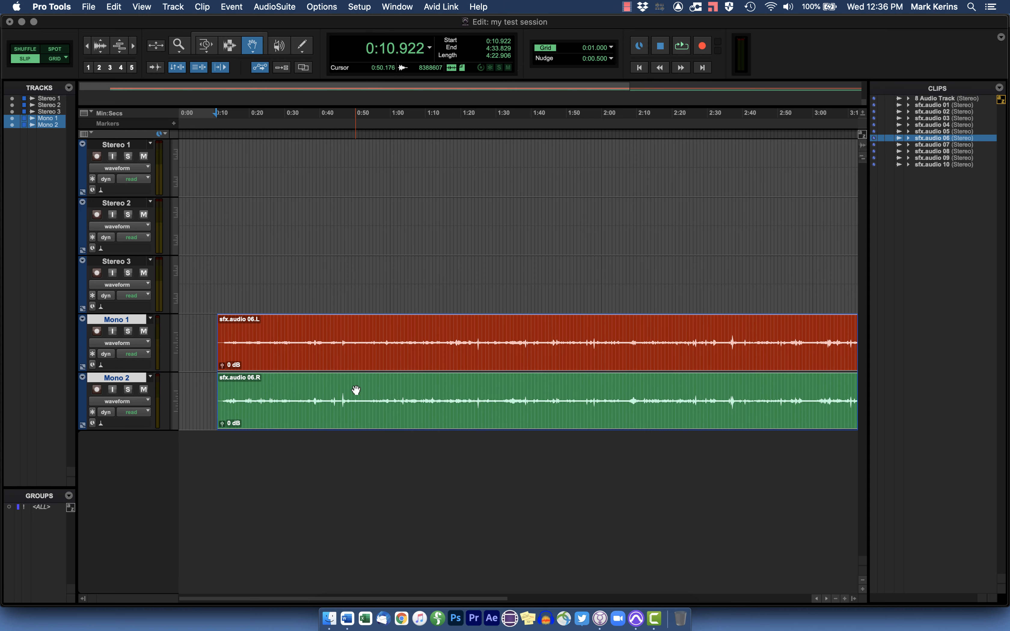
left_click_drag(330, 351, 535, 354)
key("super+z")
Move both sfx.audio 06 channel clips onto Stereo 2 at about 0:10.9 and place sfx.audio 04 on Stereo 3 at about 1:03.0.
left_click_drag(407, 338, 405, 222)
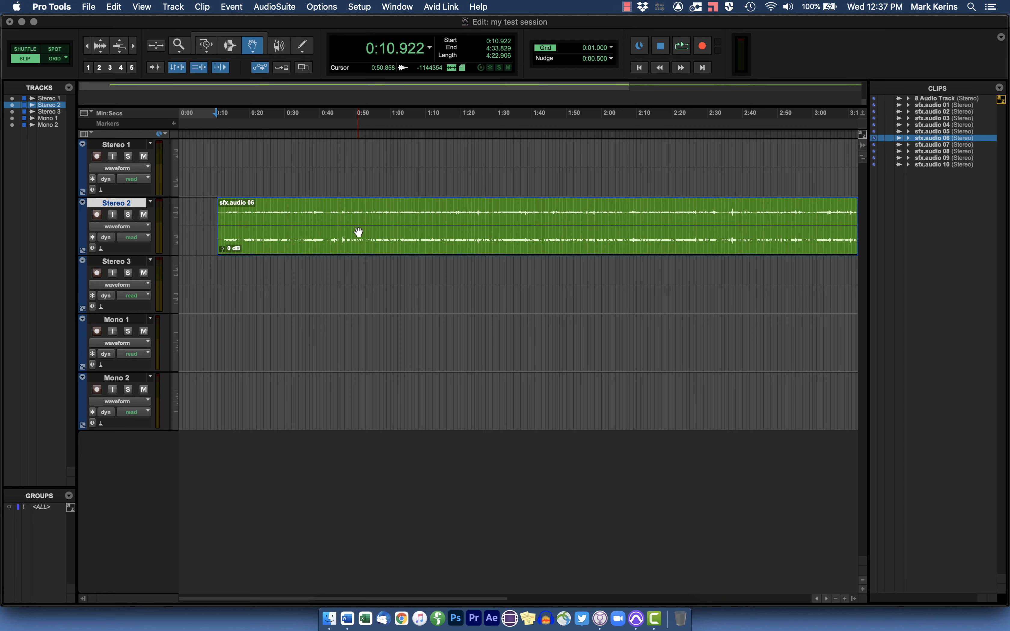
left_click_drag(931, 125, 400, 291)
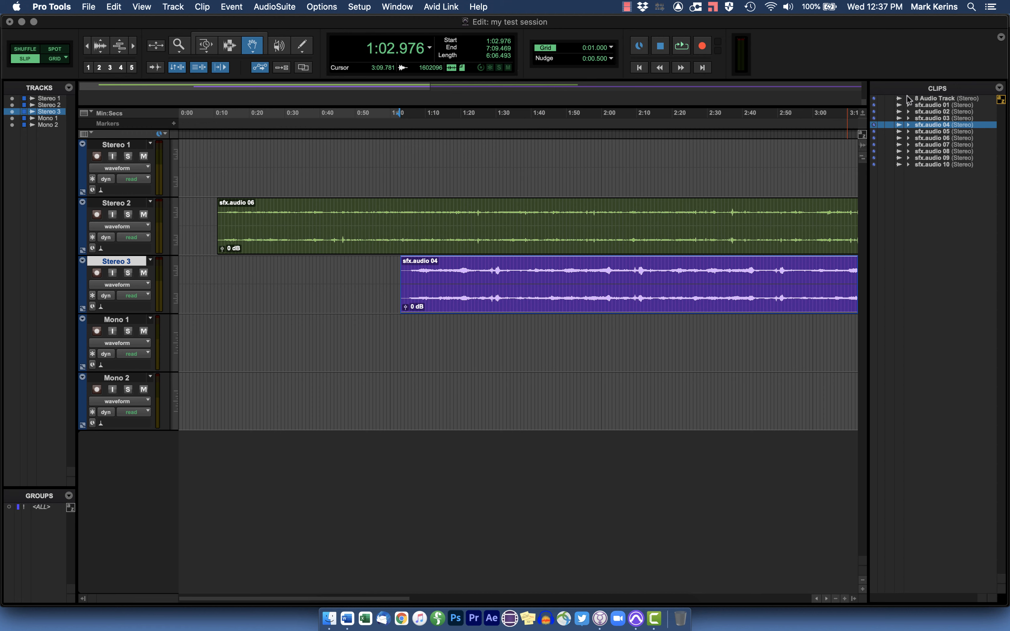
Expand sfx.audio 01 in the clip list and place its left channel on Mono 2 at about 0:37.5.
left_click(909, 105)
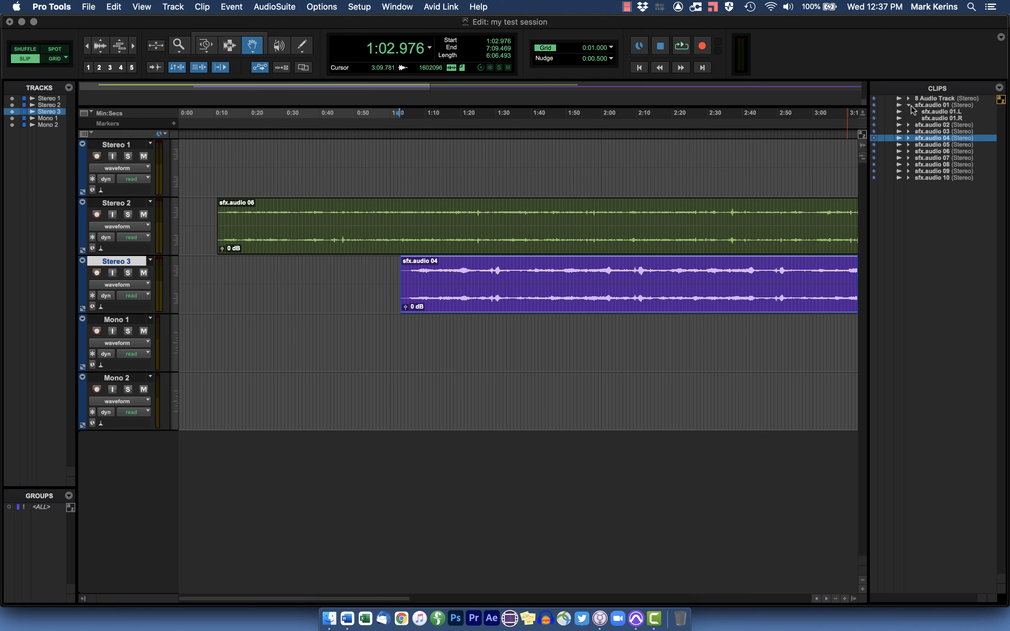
left_click_drag(949, 112, 311, 413)
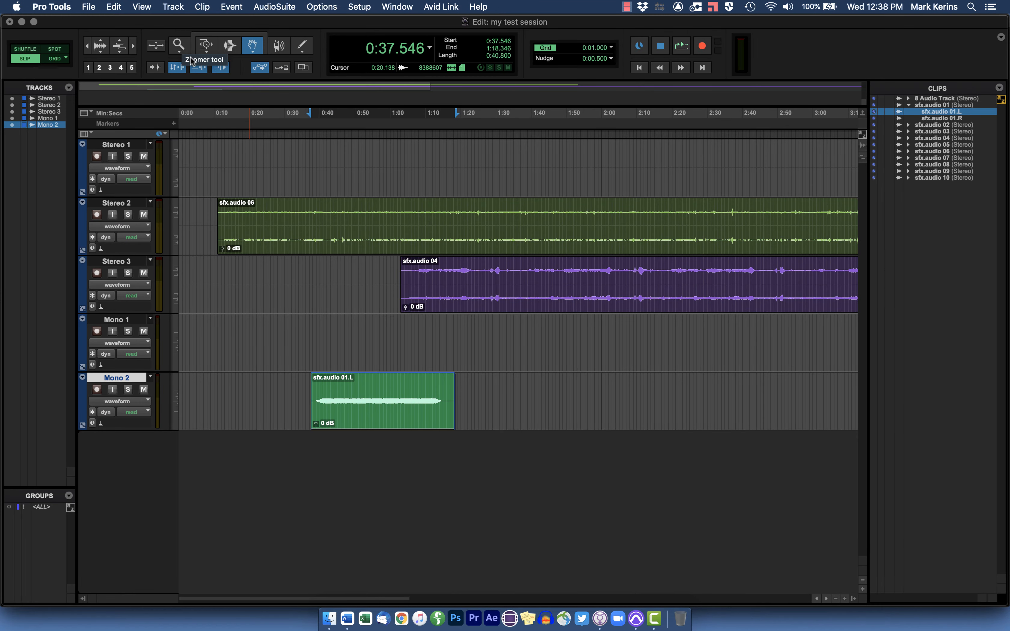
Use the Zoomer tool to magnify the timeline around 0:54, and zoom back out to show all the clips in full.
left_click(184, 50)
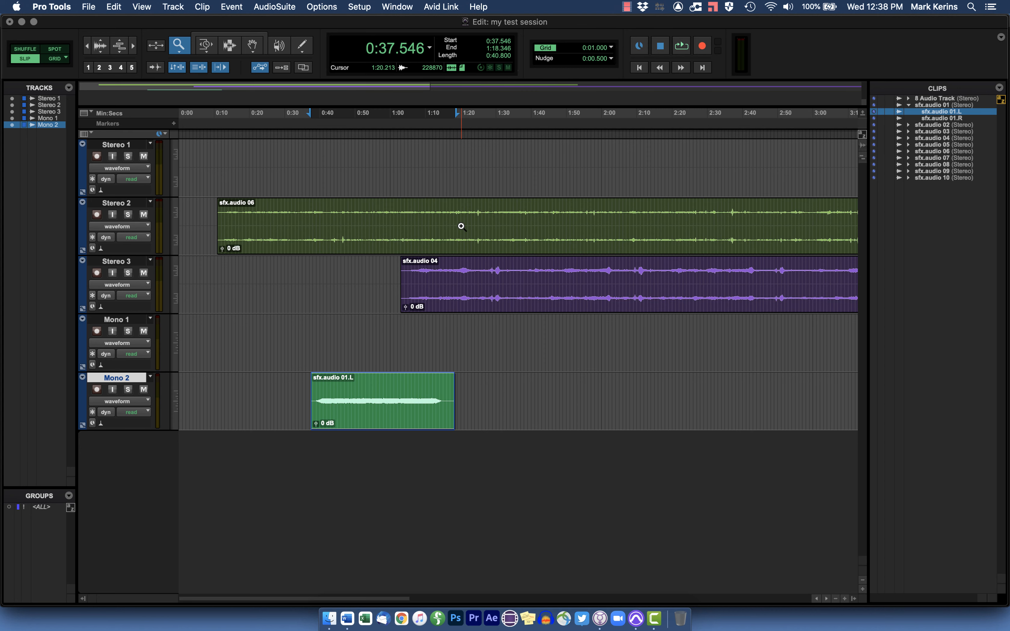
left_click(443, 226)
left_click(443, 226)
left_click(444, 226)
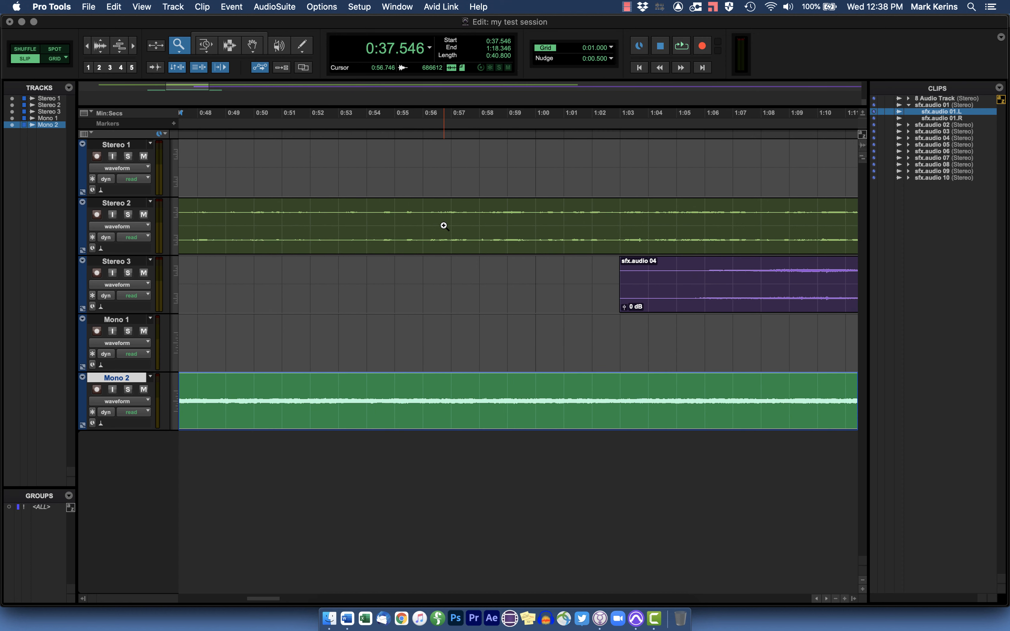
left_click(443, 226)
left_click(444, 226)
left_click(444, 226)
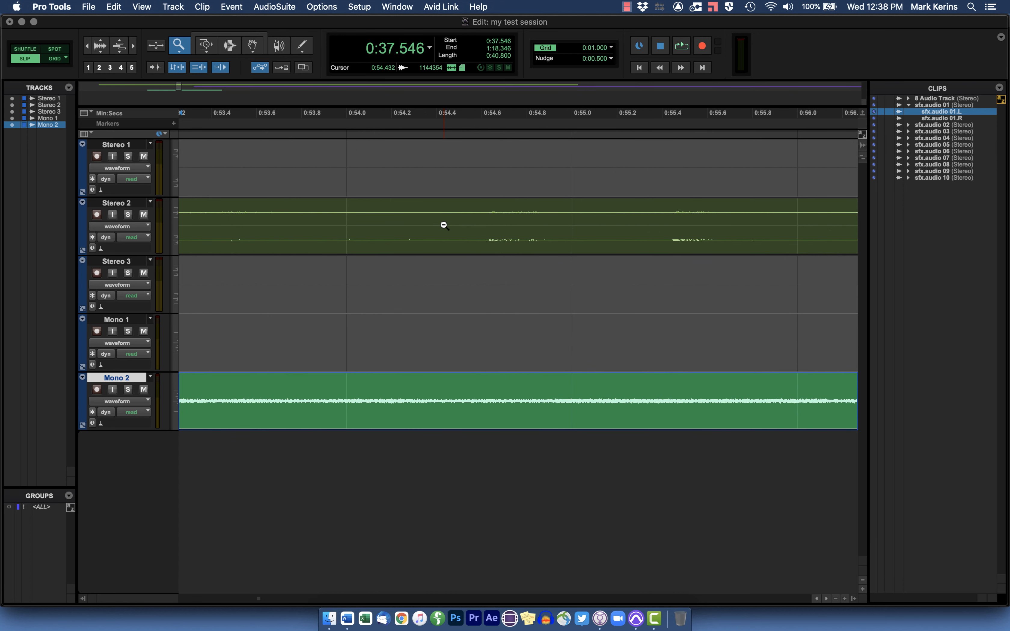
left_click(444, 226, "alt")
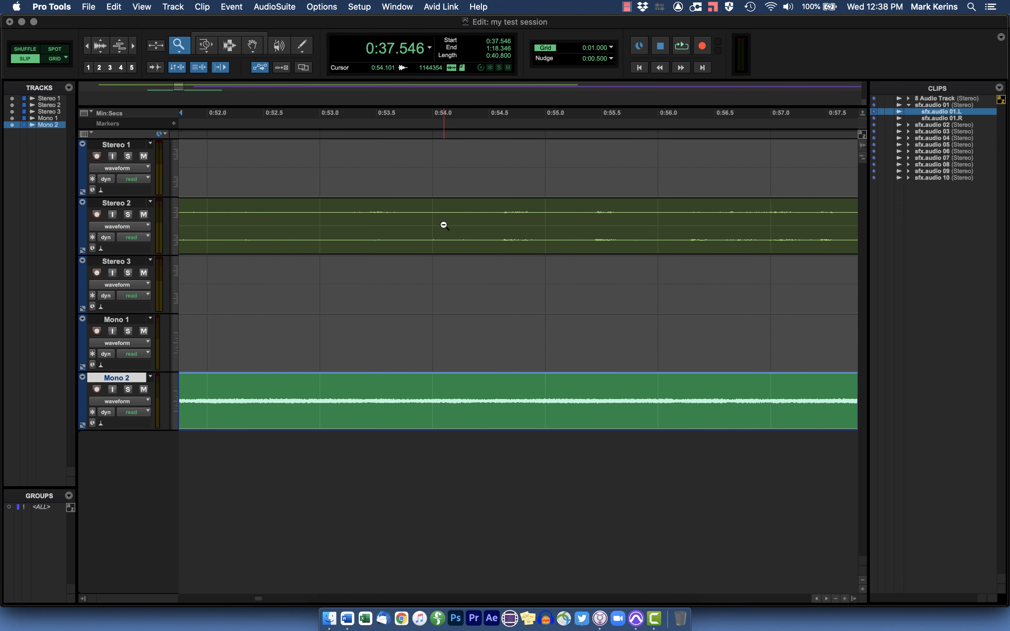
left_click(443, 226, "alt")
left_click(444, 226, "alt")
left_click(444, 225, "alt")
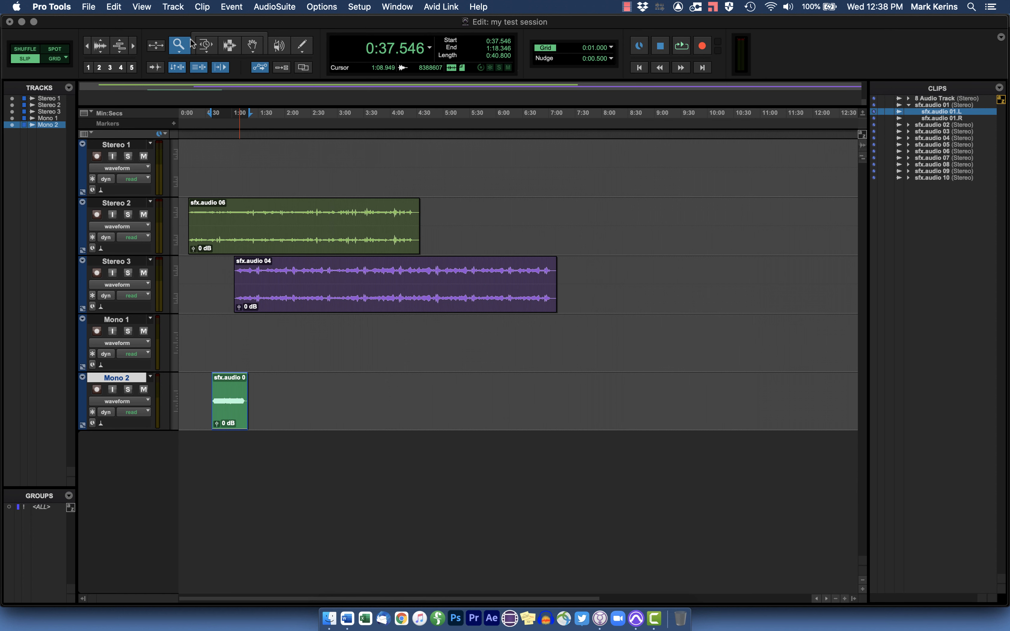
Scrub the Stereo 2 clip with the Scrubber tool near 1:25, and again near 1:22 at a closer horizontal zoom.
left_click(286, 46)
left_click_drag(257, 246, 254, 241)
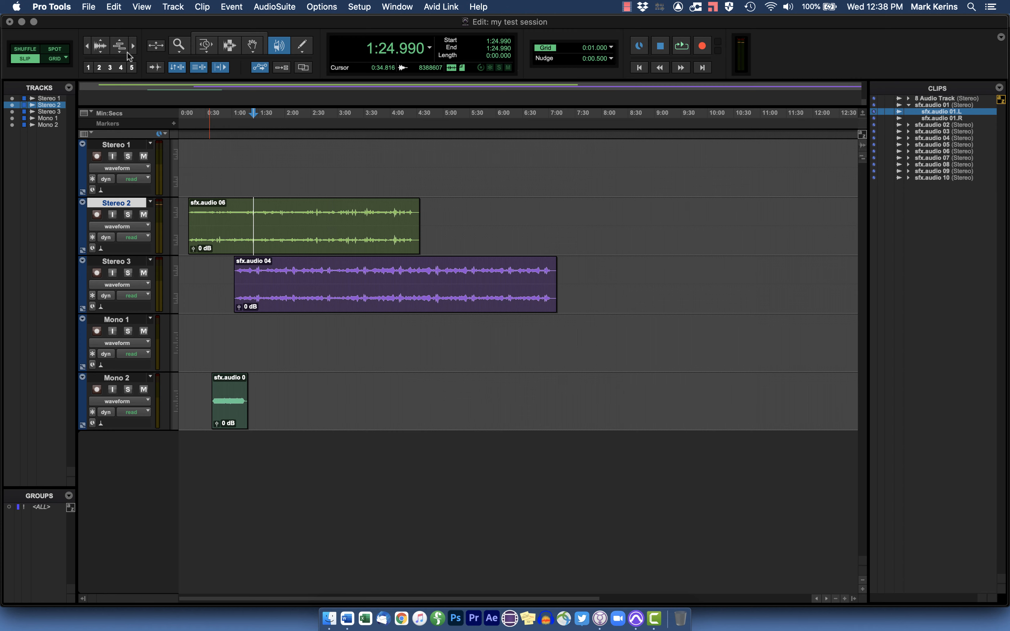
left_click(133, 50)
left_click(133, 49)
left_click(133, 50)
mouse_move(394, 236)
left_mouse_down()
mouse_move(420, 236)
mouse_move(377, 236)
left_mouse_up()
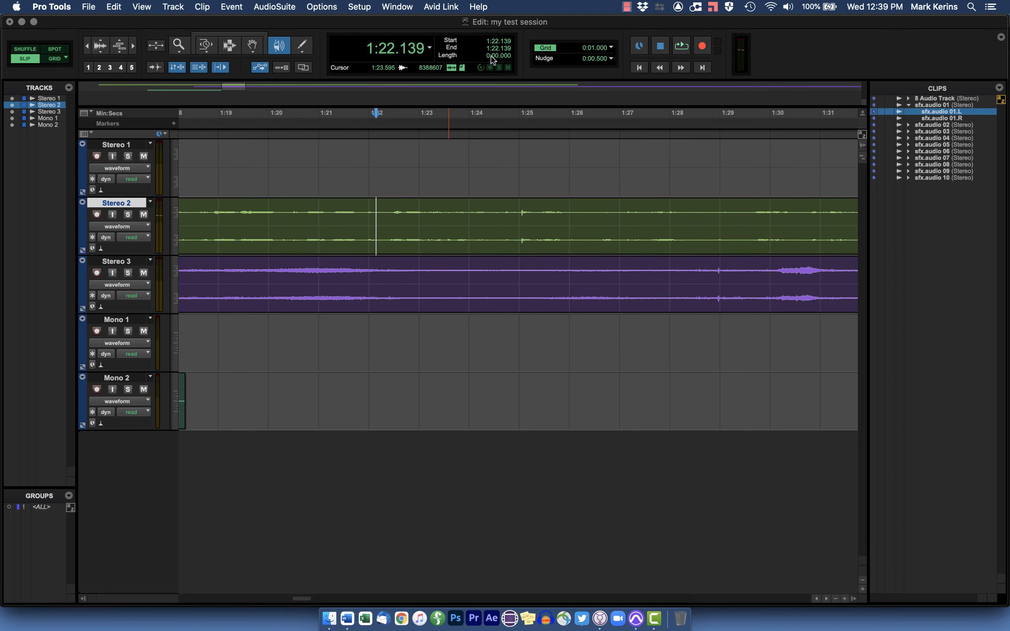
Try out the Pencil, Trim, Selector and Grabber tools in turn, finishing with the Smart Tool active.
left_click(303, 47)
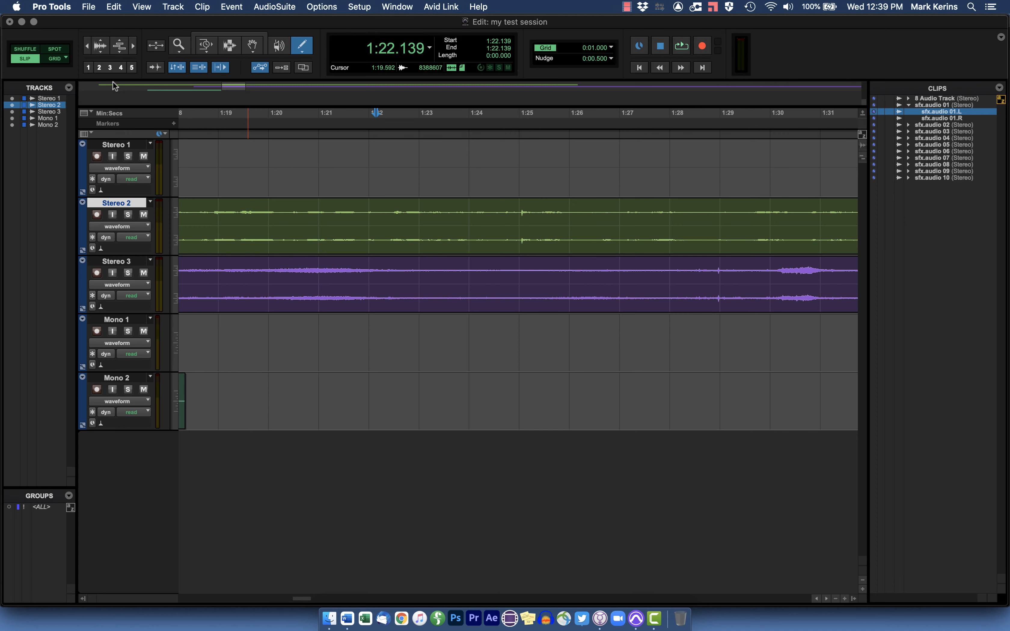
left_click(87, 44)
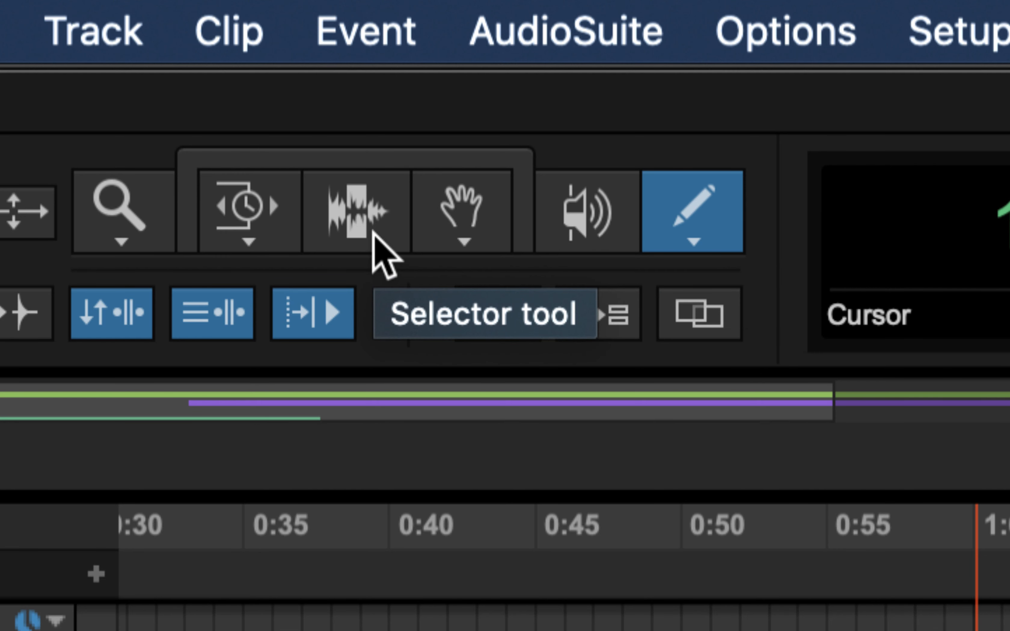
left_click(297, 201)
left_click(314, 215)
left_click(415, 208)
left_click(384, 165)
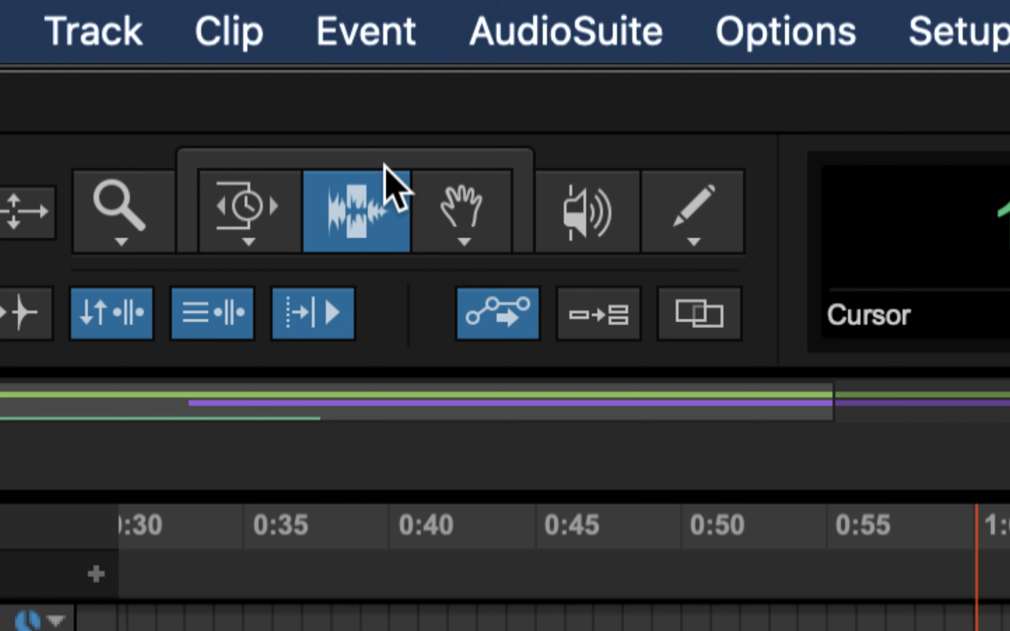
left_click(378, 157)
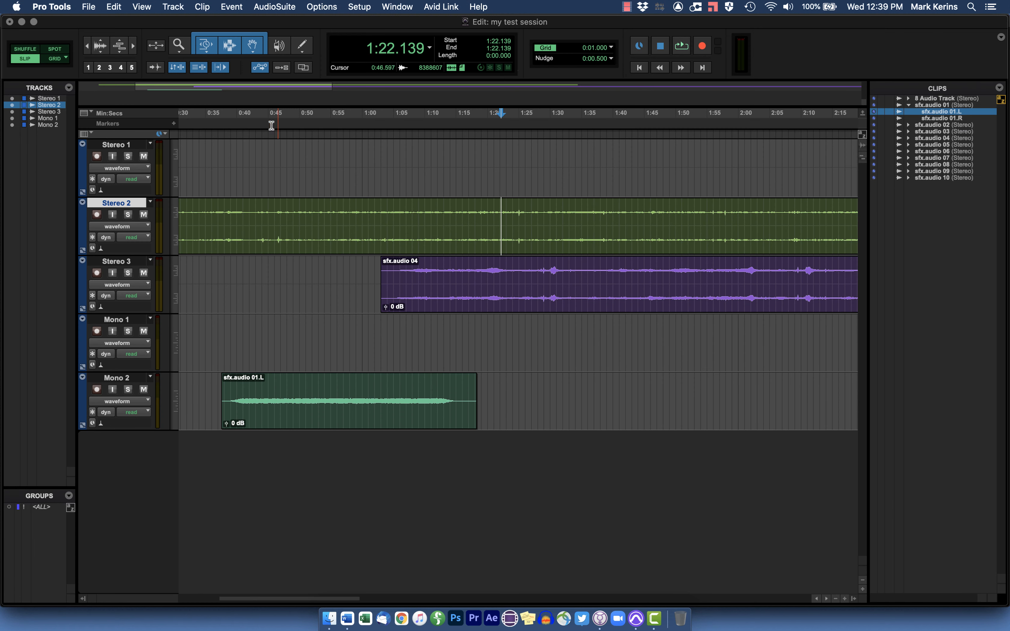
Activate only the Selector tool and place the insertion point at several spots on the Stereo 2 clip, ending at about 0:46.2.
left_click(231, 47)
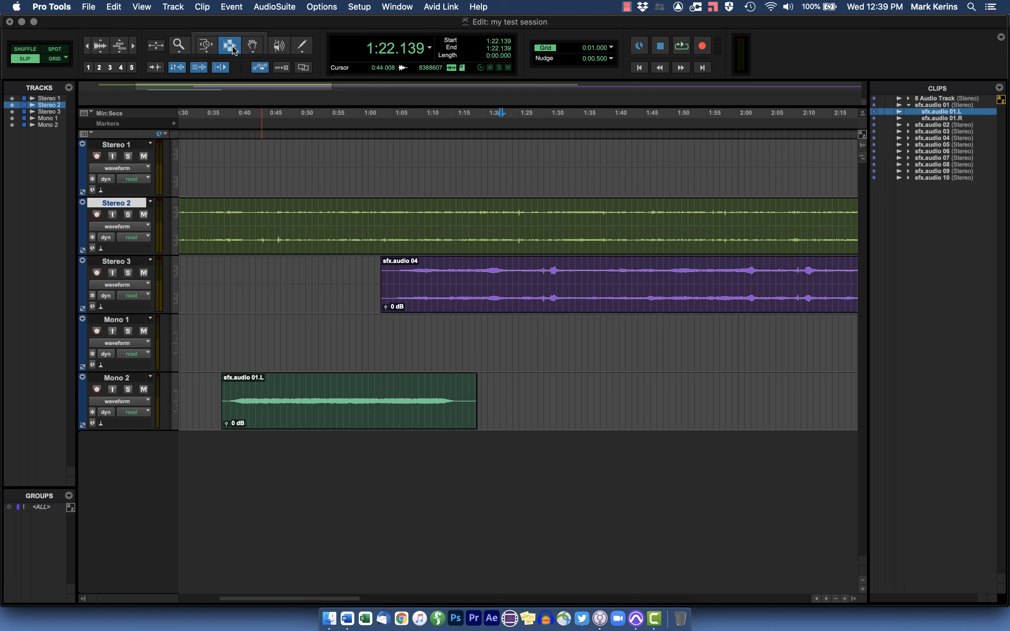
left_click(251, 226)
left_click(418, 217)
left_click(276, 217)
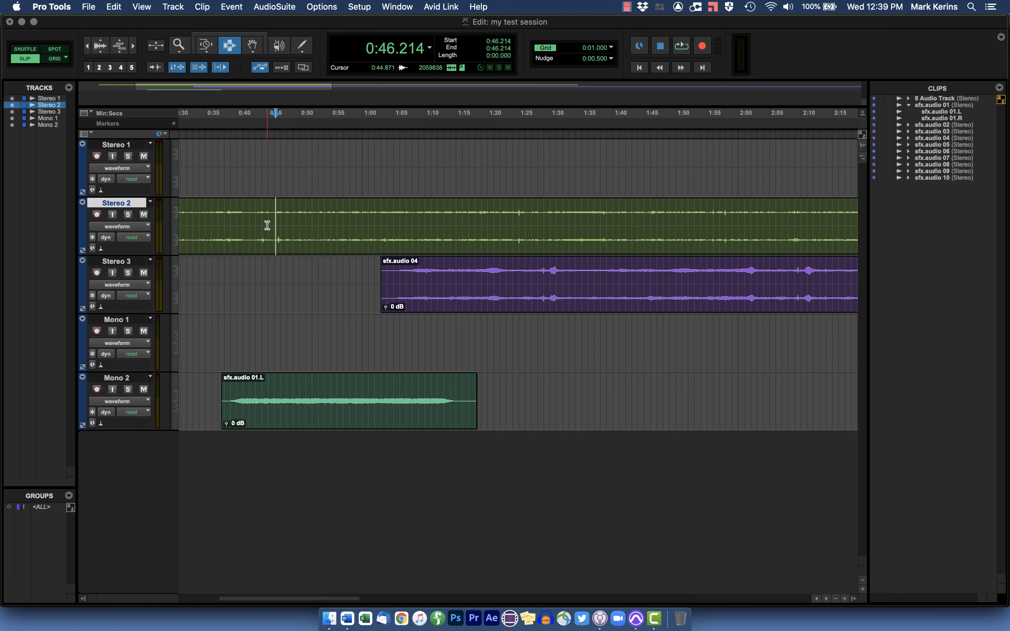
Select time ranges on Stereo 2 and Stereo 3 separately, and one across Stereo 2 through Mono 2 from about 0:49.8 to 1:59.0.
left_click_drag(268, 218, 520, 219)
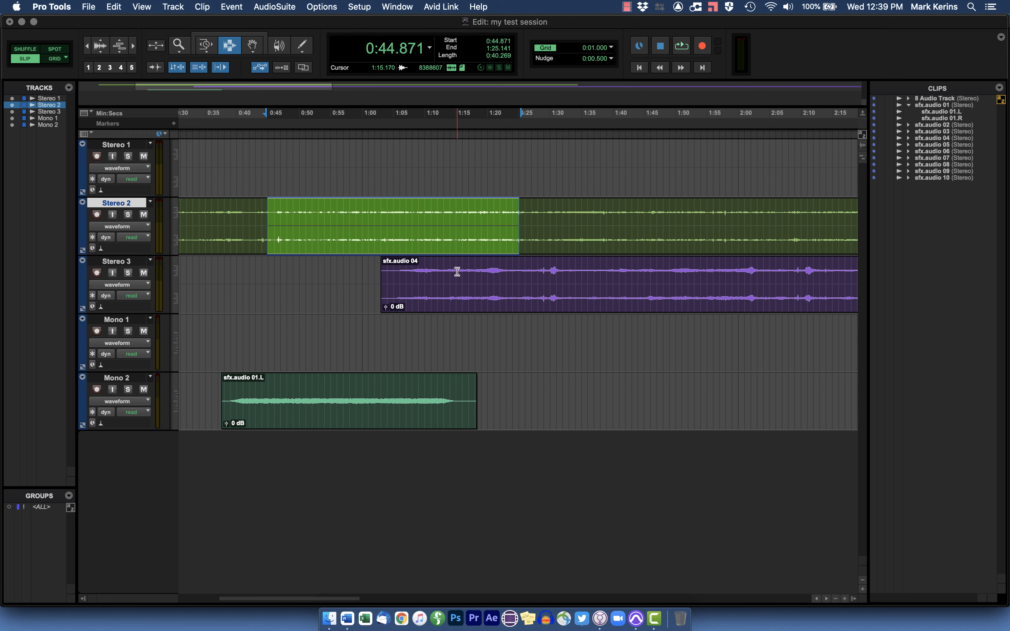
left_click_drag(432, 277, 585, 278)
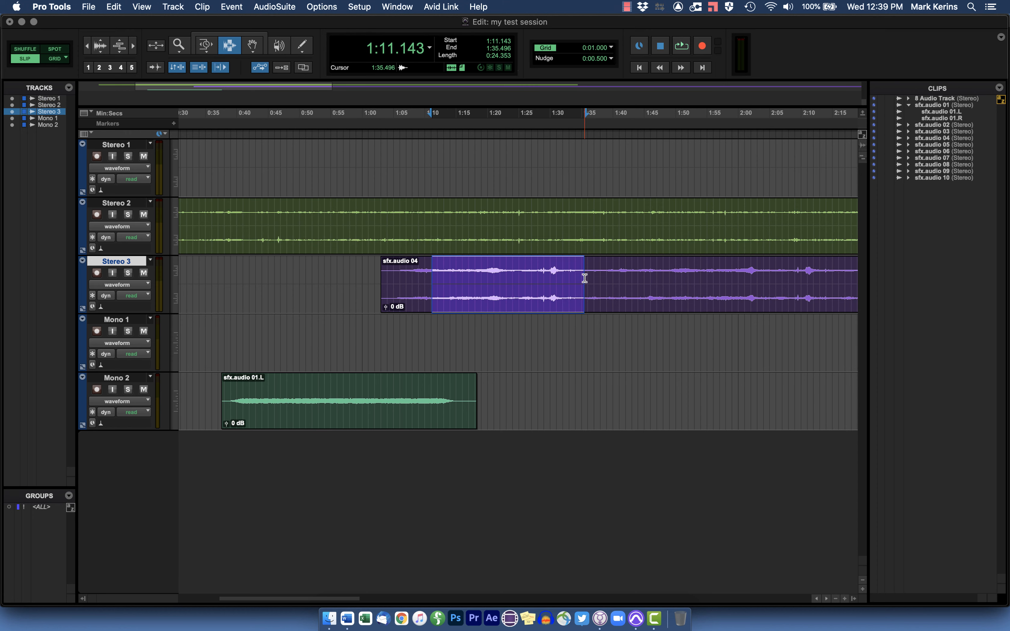
left_click(490, 230, "shift")
left_click_drag(298, 225, 733, 388)
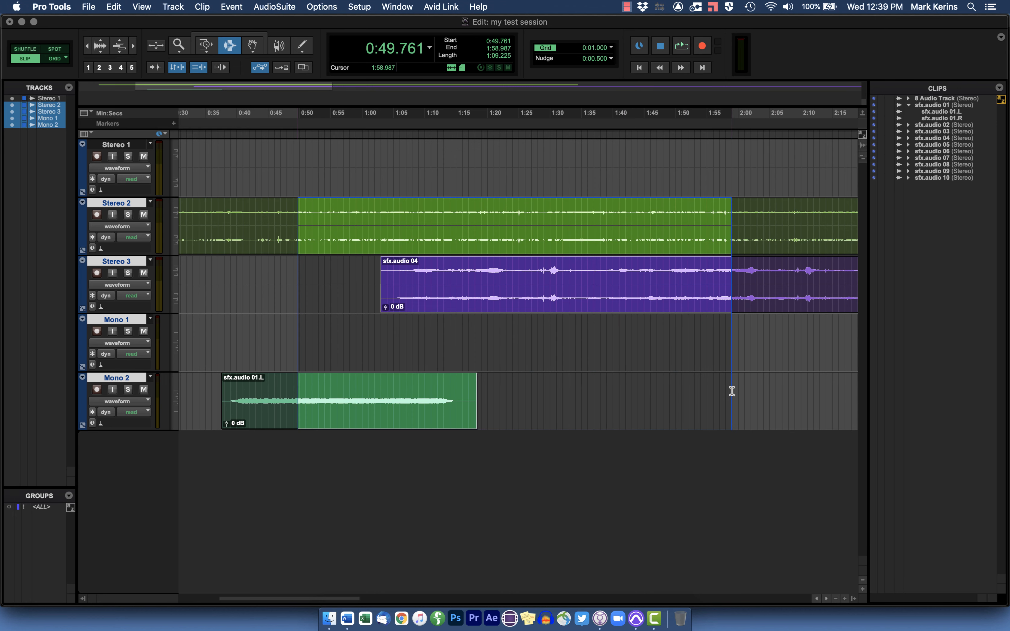
Place the insertion point at several spots on Stereo 2, playing the session briefly from about 1:42.5 and again from about 0:43.5.
left_click(247, 207)
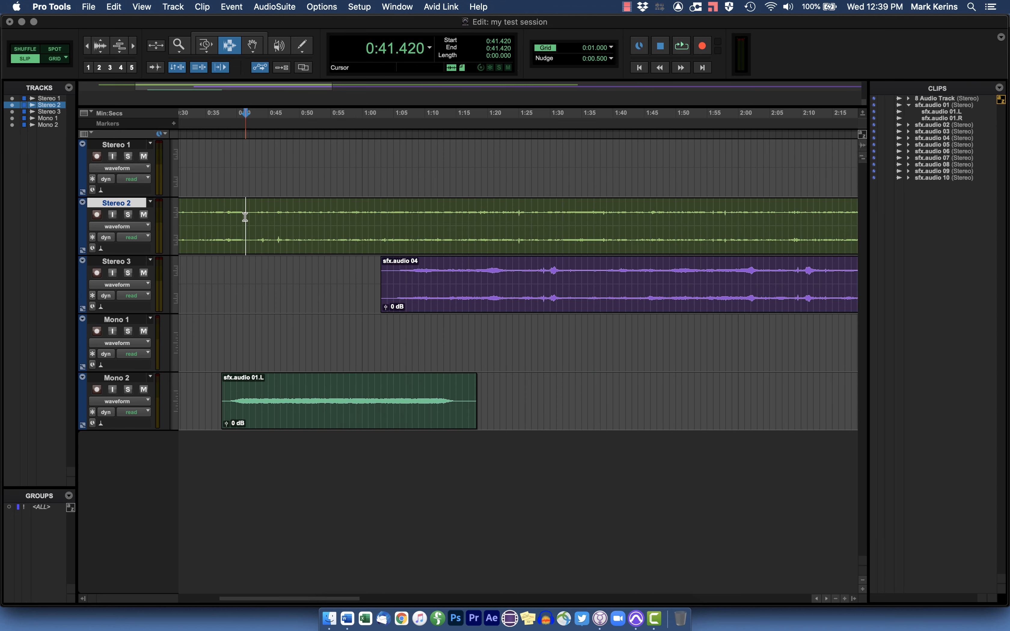
left_click(569, 228)
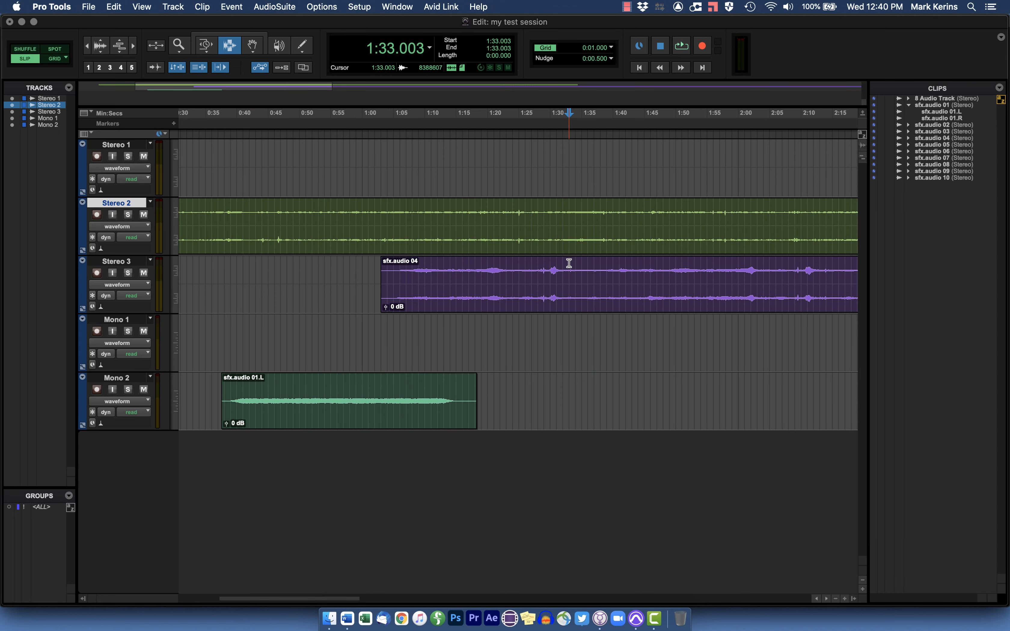
left_click(629, 224)
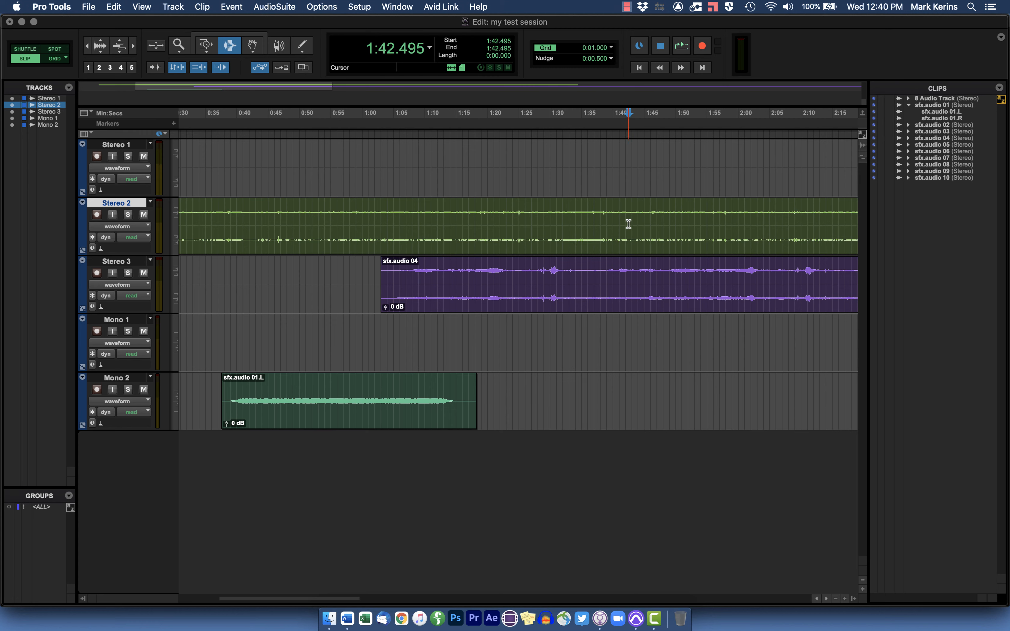
key("space")
key("space")
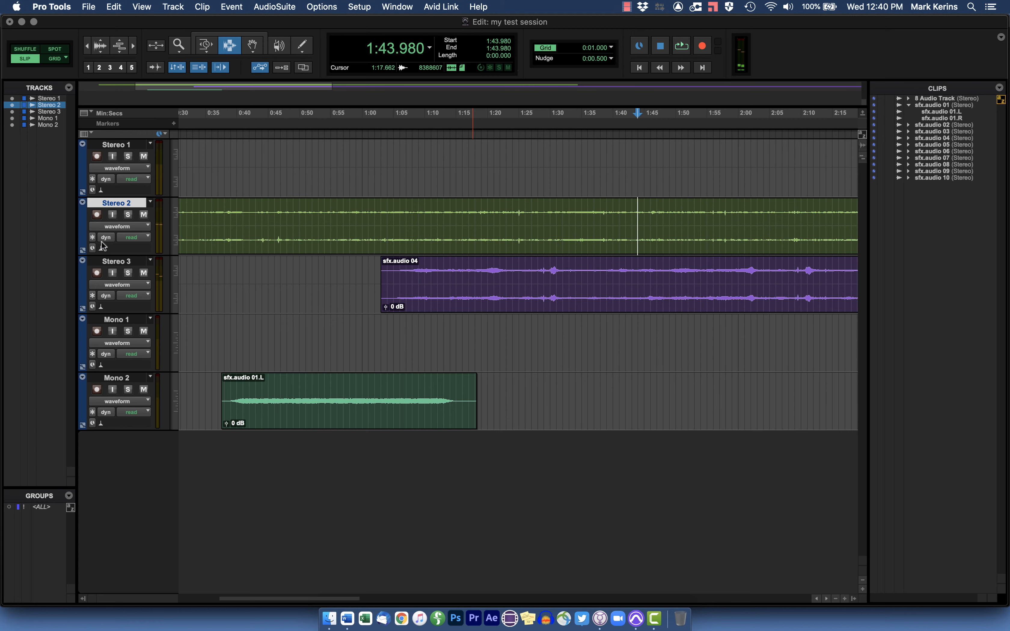
left_click(259, 216)
key("space")
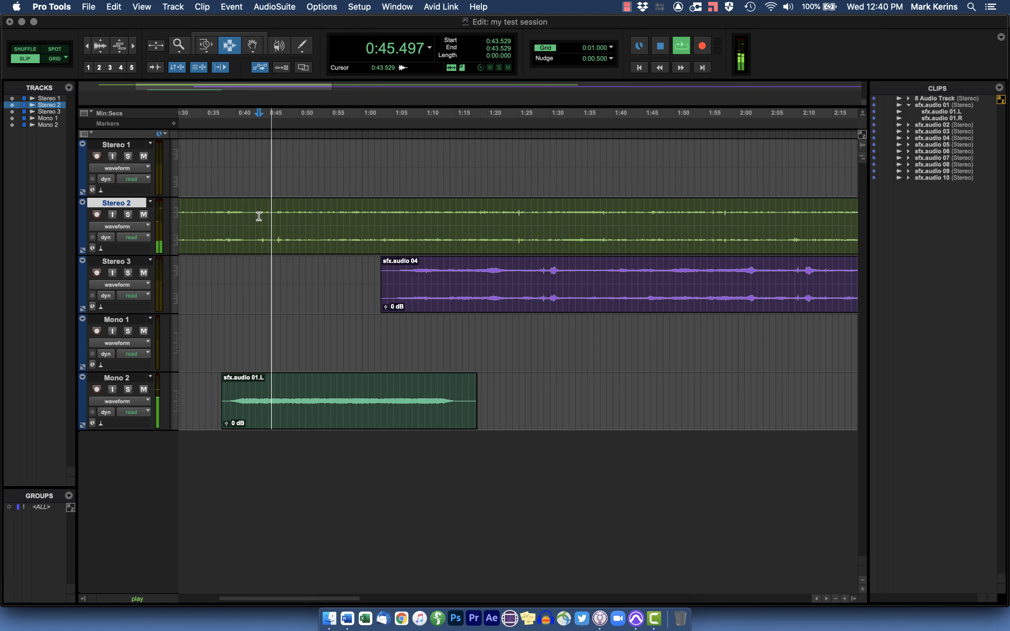
Stop playback and, with the Grabber tool, move the sfx.audio 06 clip on Stereo 2 to start at about 2:37.4.
key("space")
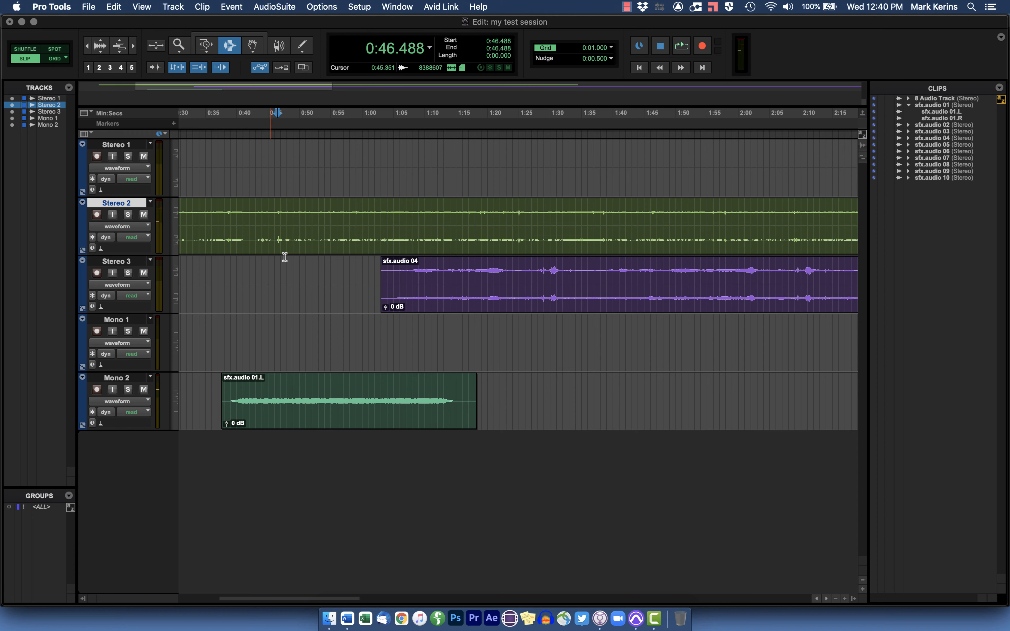
left_click(252, 50)
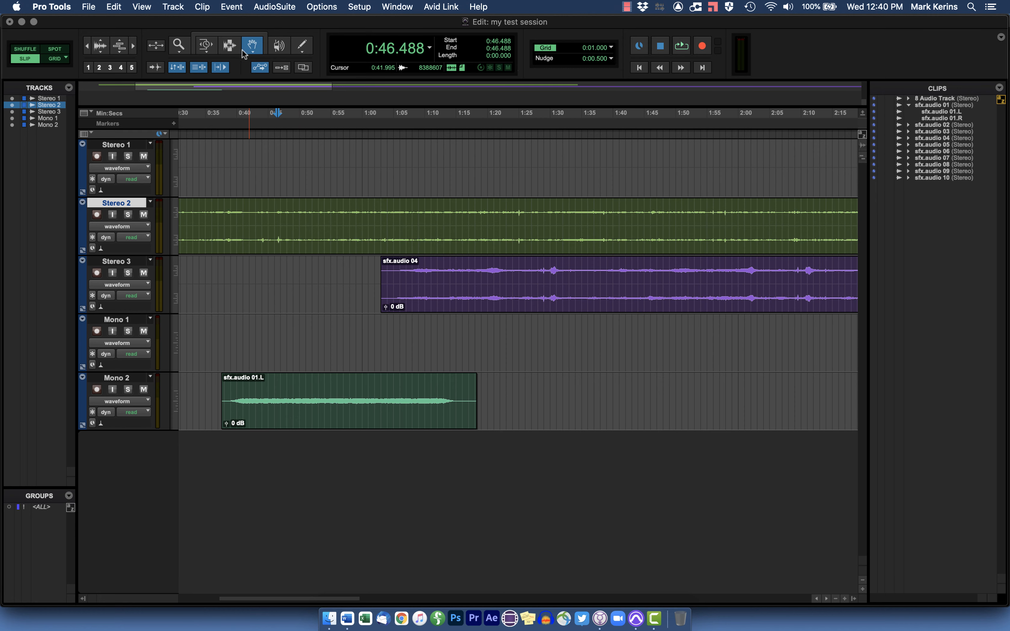
left_click(87, 45)
left_click(86, 45)
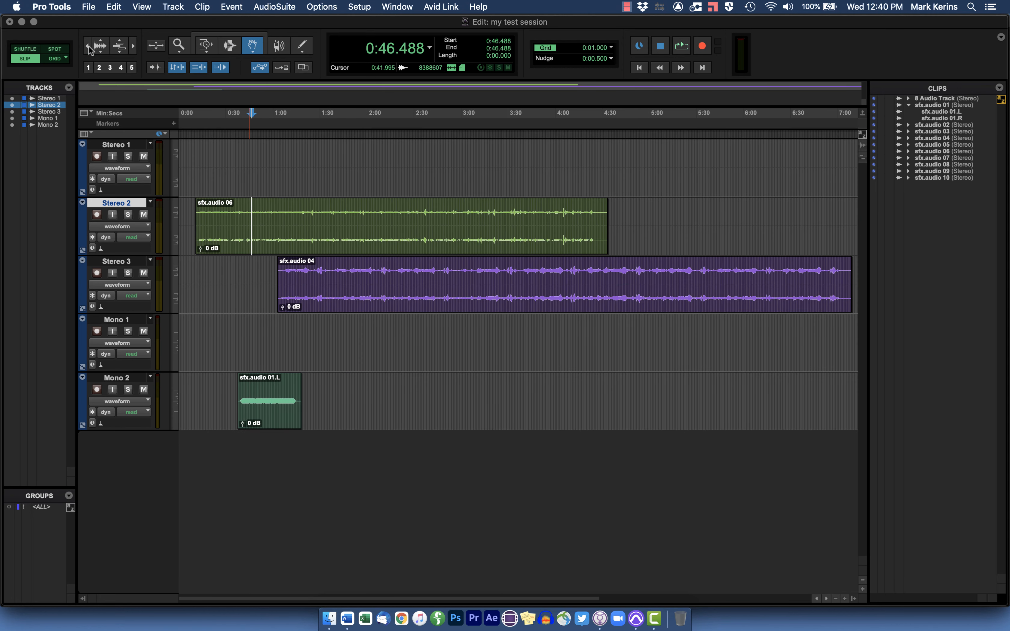
left_click(87, 45)
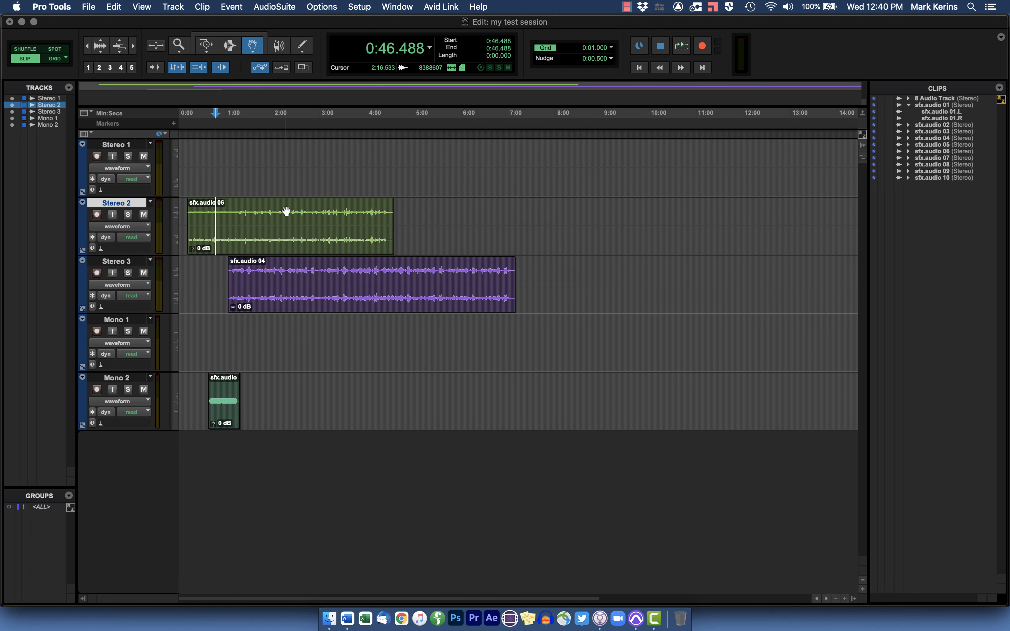
left_click_drag(270, 224, 555, 247)
mouse_move(414, 272)
left_mouse_down()
mouse_move(565, 269)
mouse_move(411, 271)
left_mouse_up()
left_click_drag(503, 222, 385, 214)
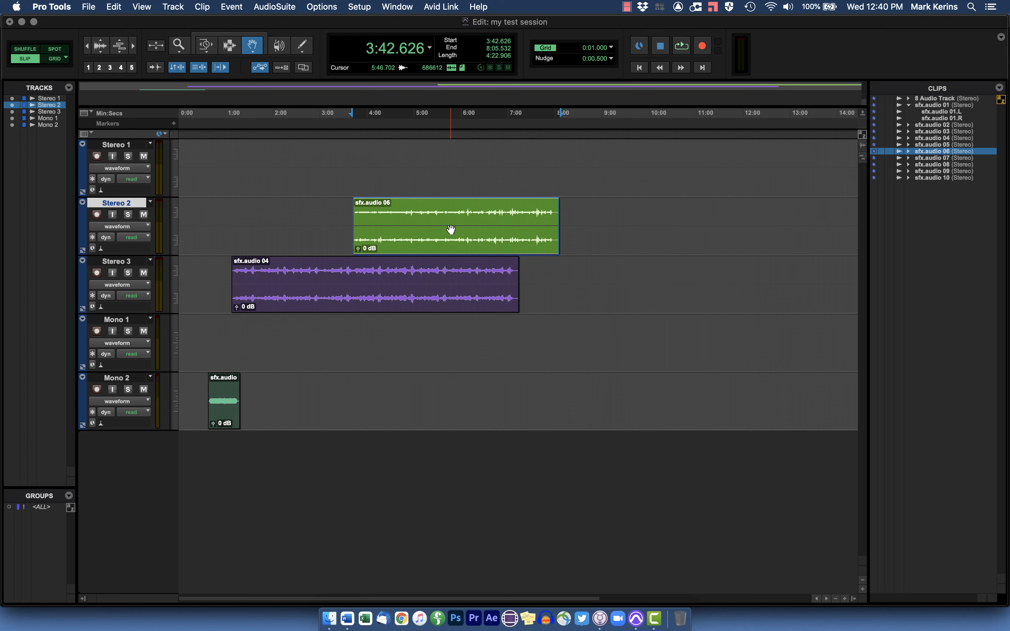
left_click_drag(451, 229, 400, 232)
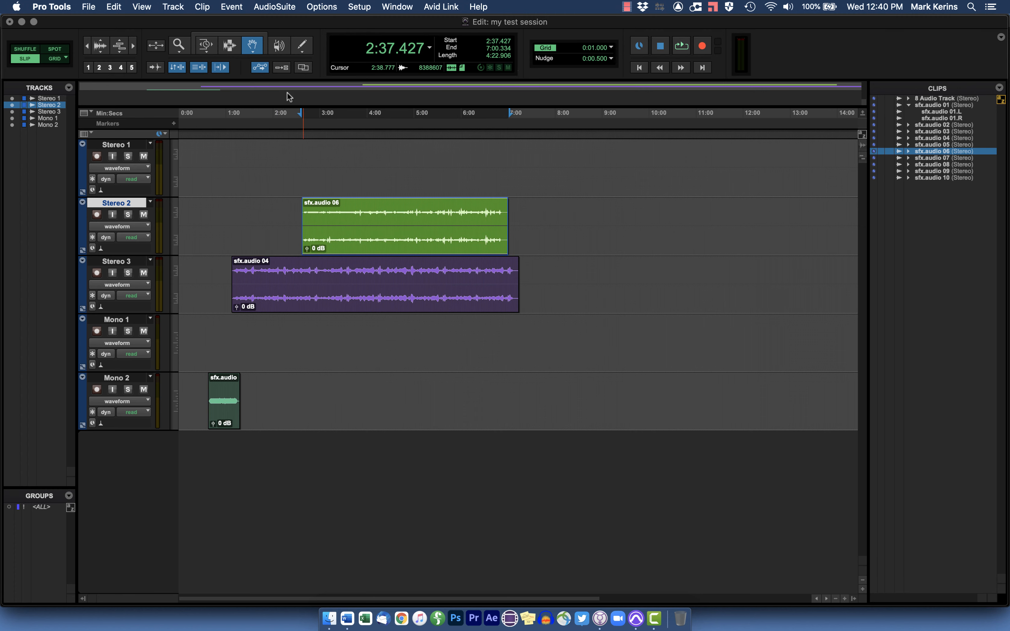
With the Standard Trim tool, trim the Stereo 2 clip to about 3:44.0–5:25.2 and the Stereo 3 clip to about 2:28.0–5:33.7.
left_click(205, 49)
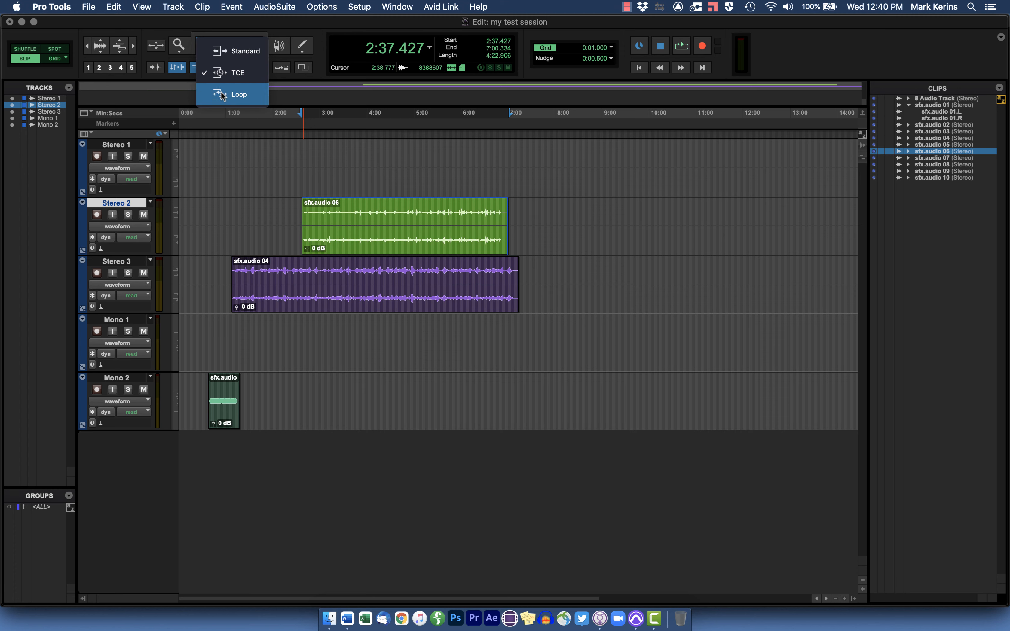
left_click(224, 50)
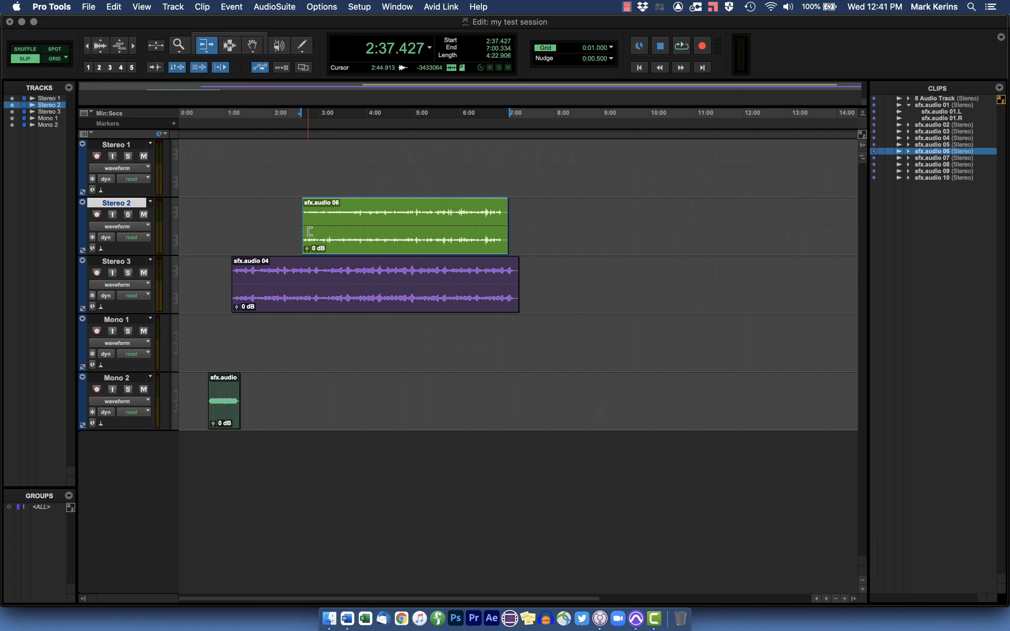
left_click_drag(311, 230, 355, 214)
left_click_drag(486, 215, 514, 228)
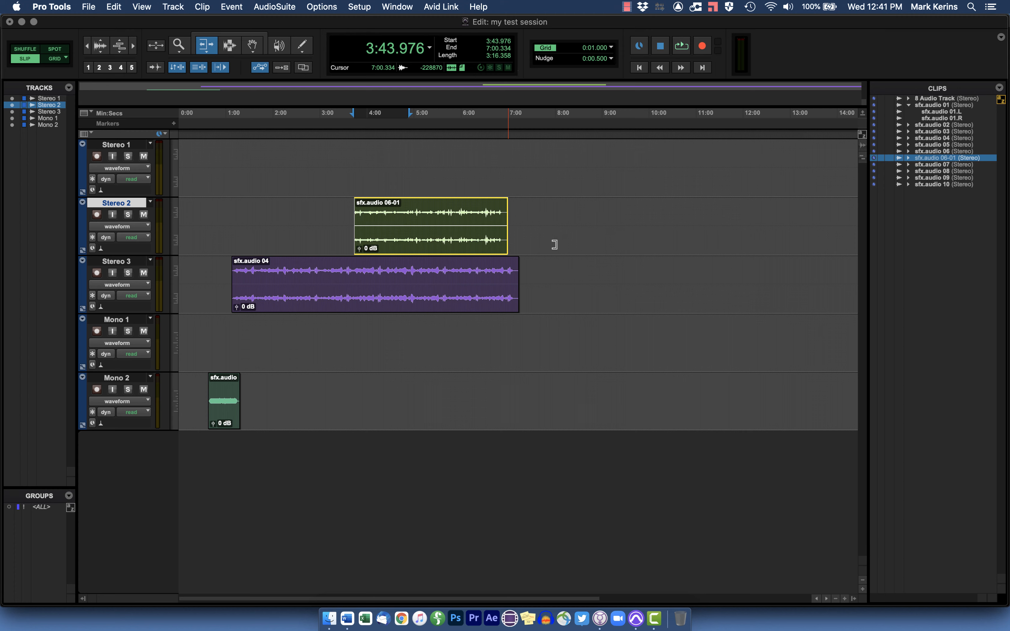
left_click_drag(554, 245, 434, 231)
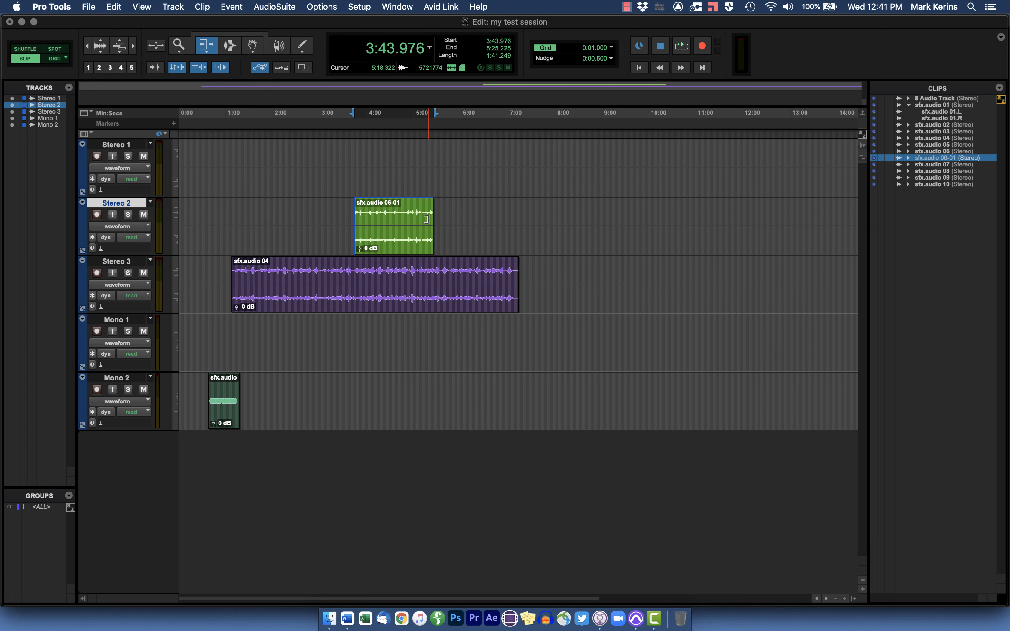
left_click_drag(238, 284, 295, 285)
left_click_drag(506, 285, 440, 286)
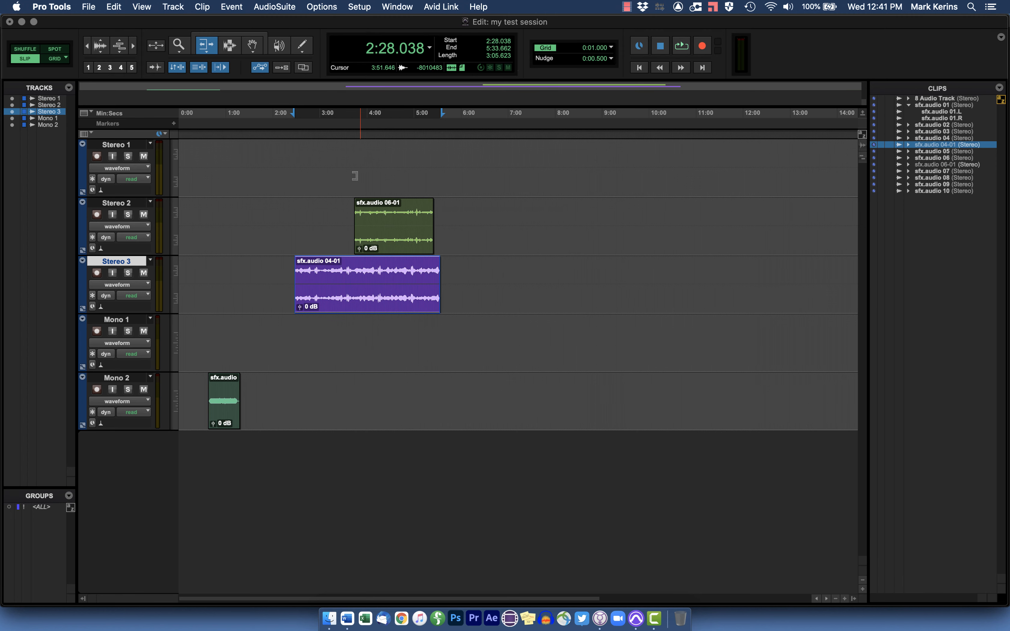
Trim the end of the Stereo 2 clip back to about 4:48.4.
left_click(206, 43)
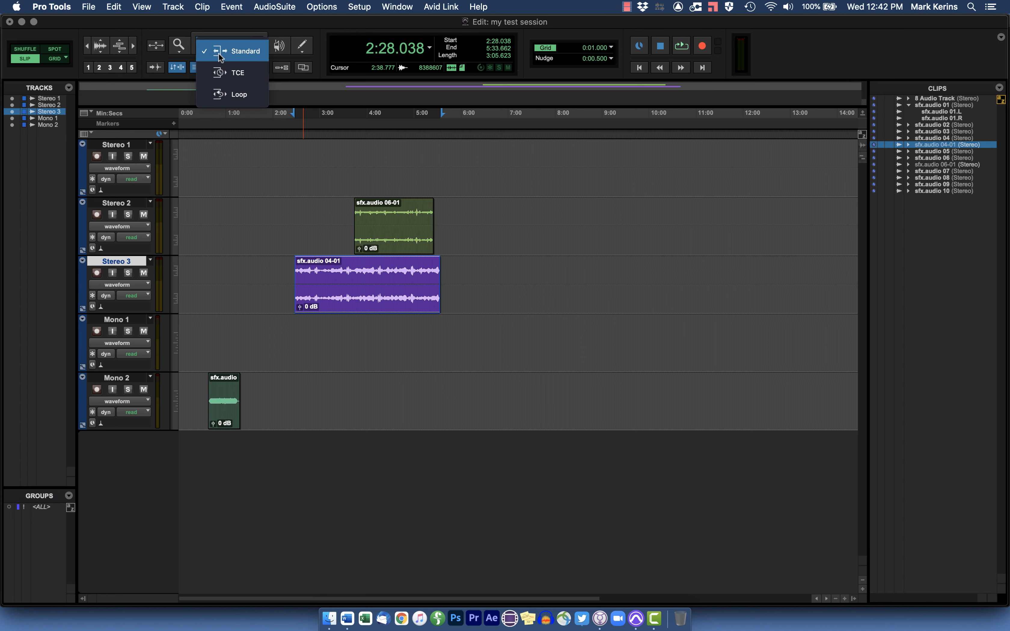
left_click(222, 74)
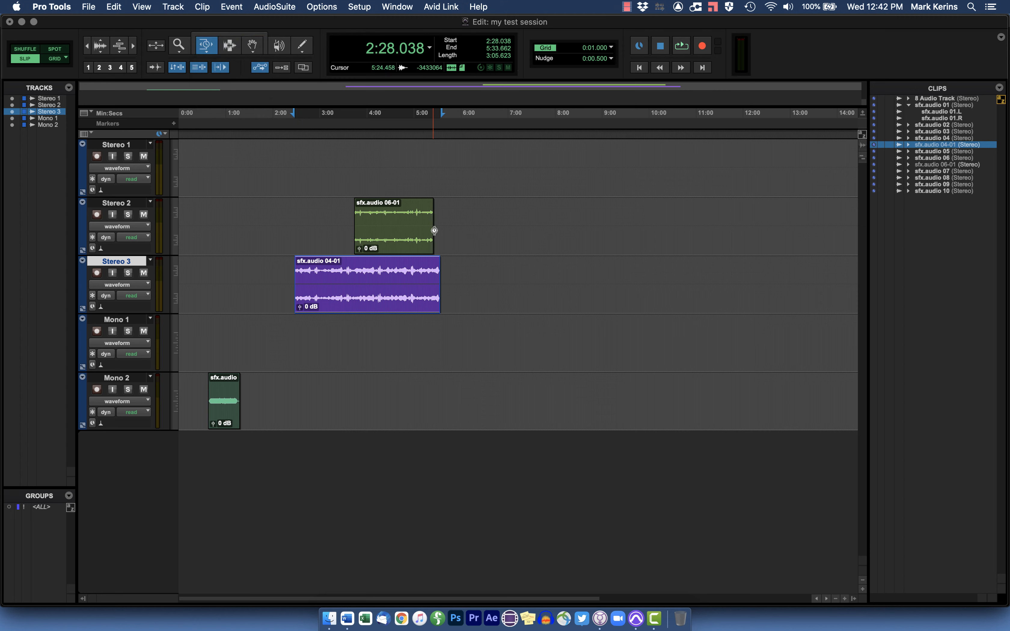
left_click_drag(433, 220, 405, 222)
Try stretching the end of the Stereo 2 clip outward with the TCE Trim tool.
left_click(206, 48)
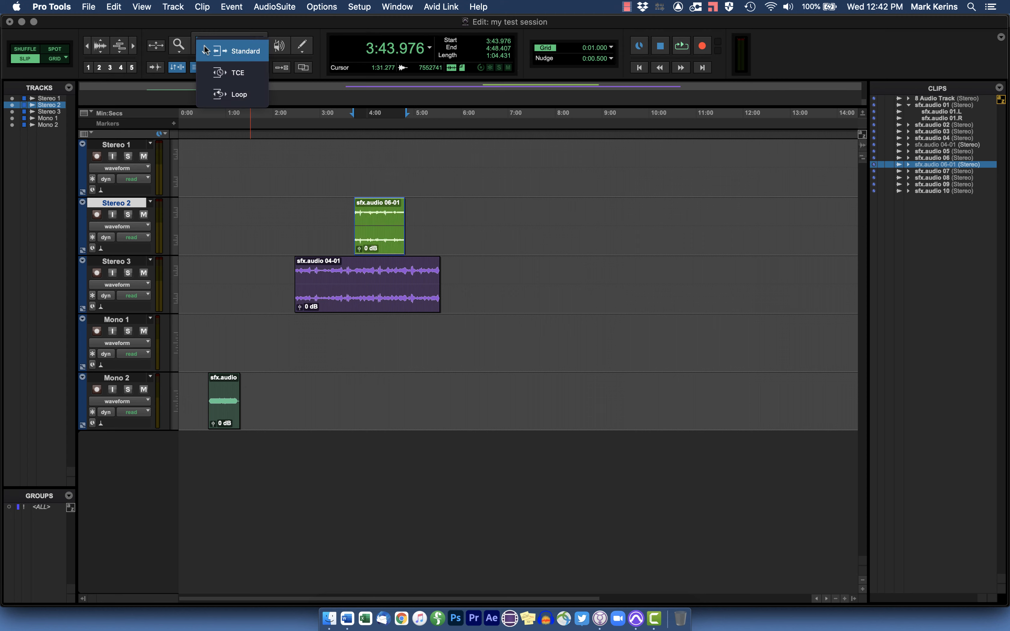
left_click(220, 71)
left_click_drag(399, 230, 457, 228)
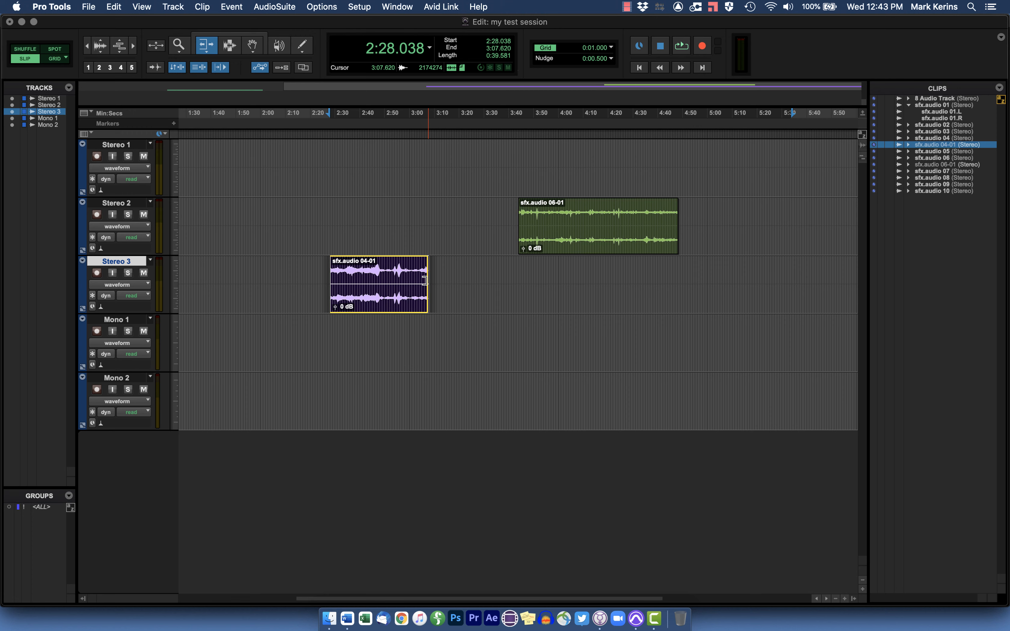
With the Standard Trim tool, shorten, extend and reshorten the end of the Stereo 3 clip, finishing at about 3:01.1.
left_click_drag(430, 283, 415, 283)
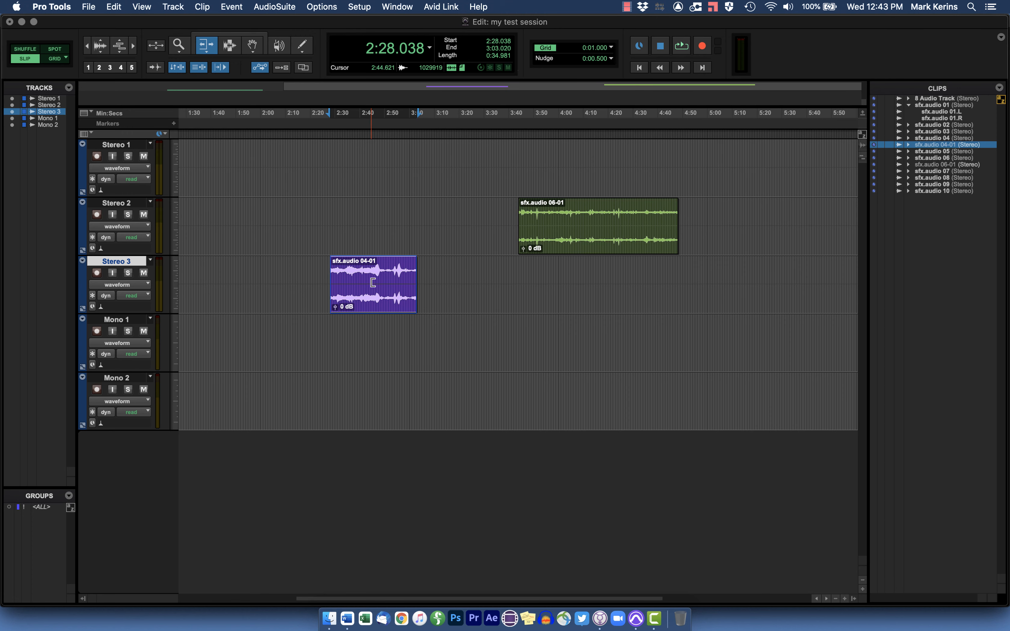
left_click_drag(412, 289, 629, 282)
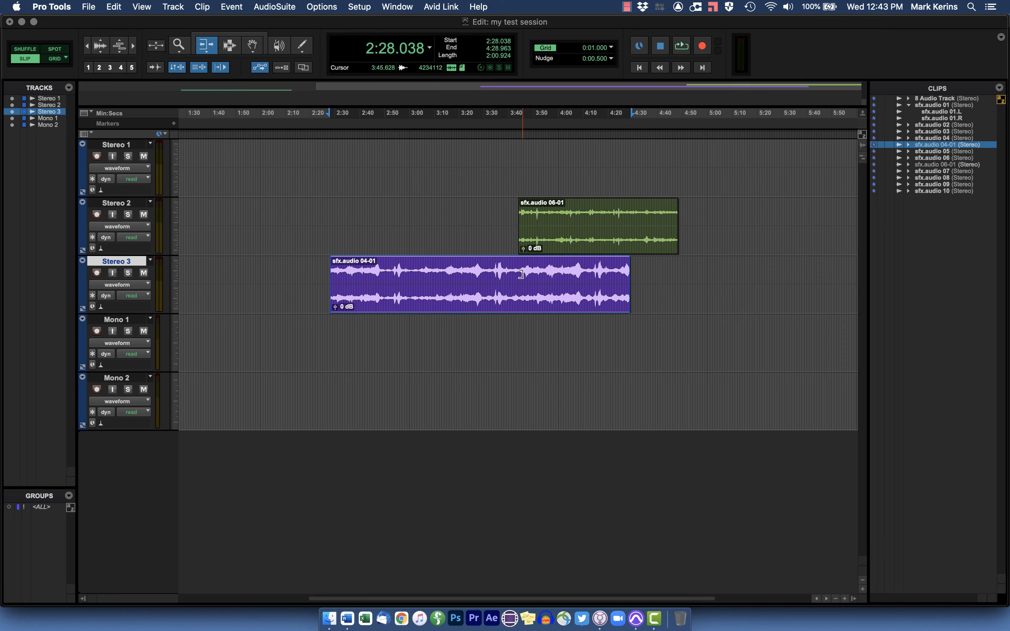
left_click_drag(620, 288, 412, 280)
With the TCE Trim tool, stretch the Stereo 3 clip to about 3:55.1 and compress it to about 2:46.6, undoing each change.
left_click(202, 45)
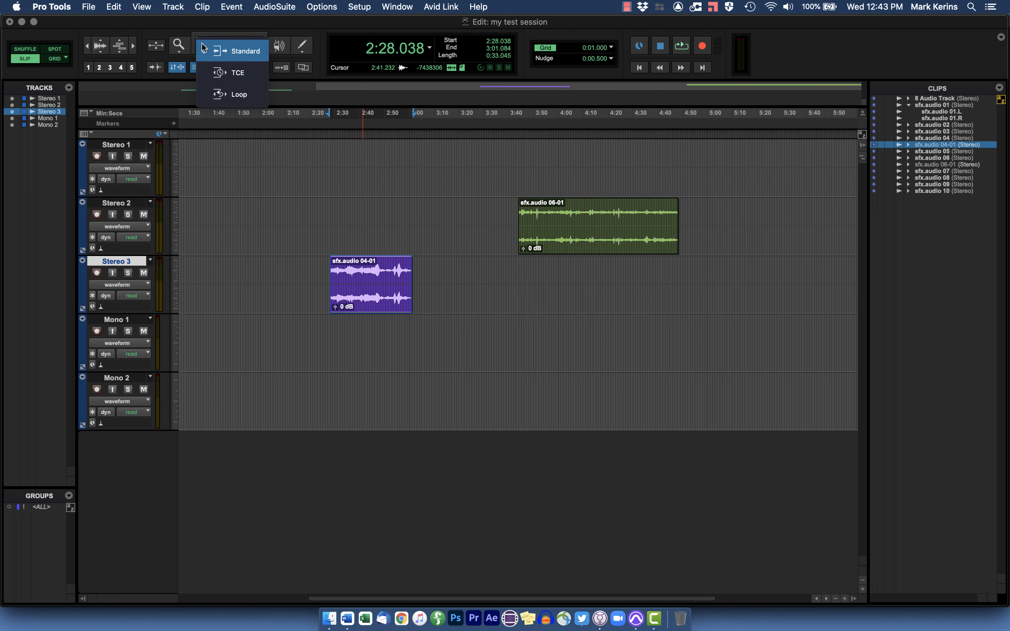
left_click(216, 72)
left_click_drag(412, 280, 546, 278)
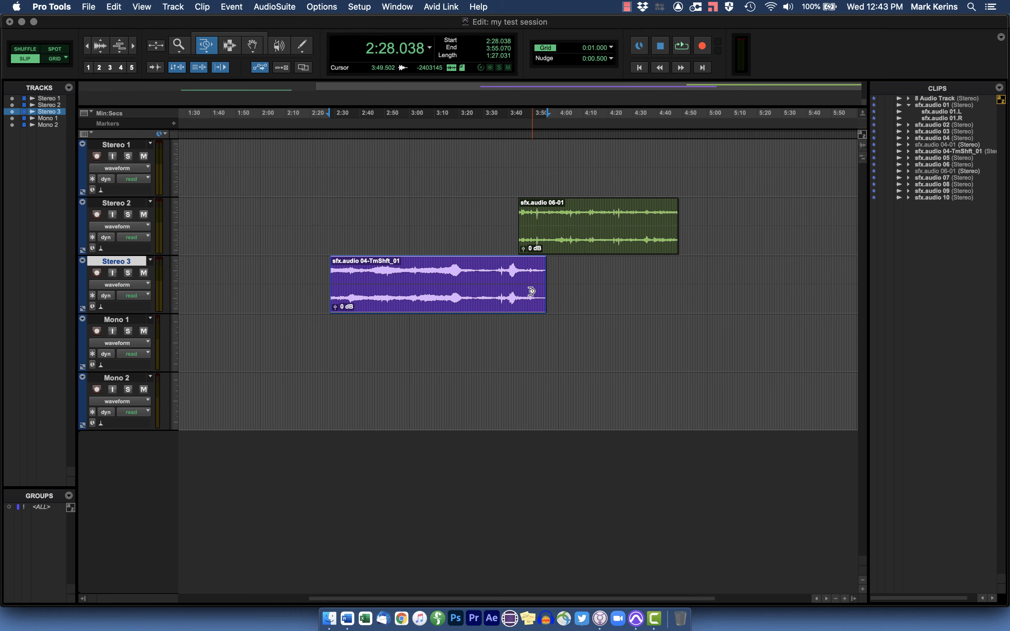
key("super+z")
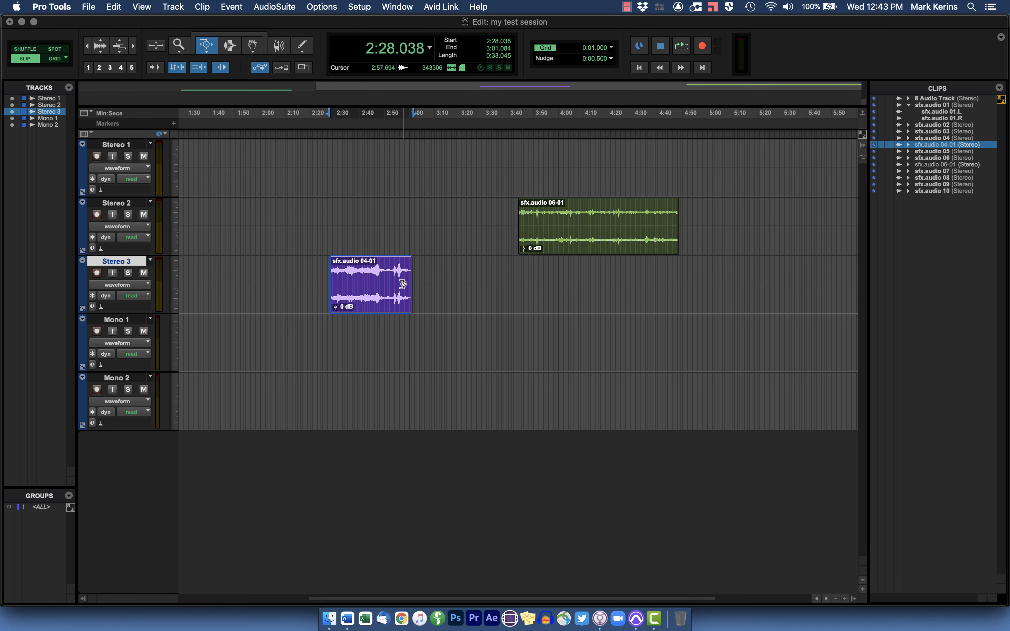
left_click_drag(409, 286, 377, 287)
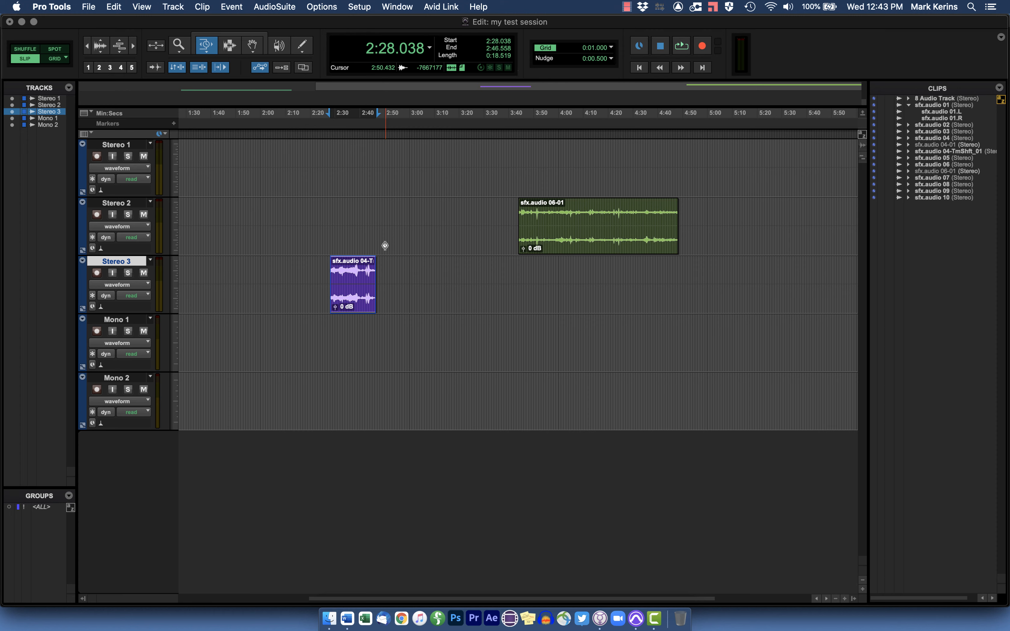
key("super+z")
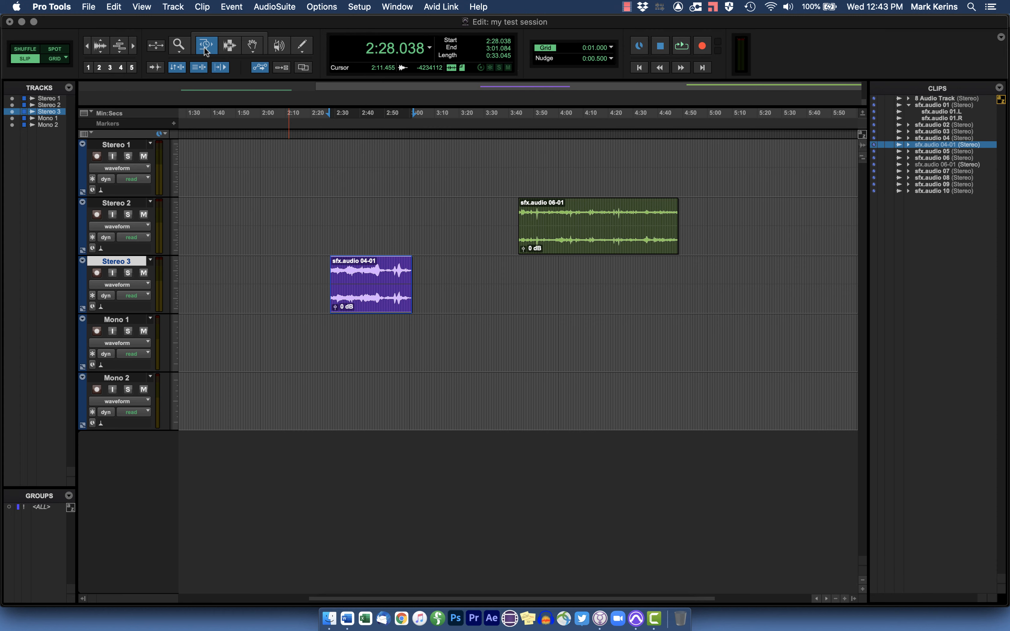
Loop the Stereo 3 clip out to about 5:54.4 with the Loop Trim tool, and return the Trim tool to Standard.
left_click(206, 50)
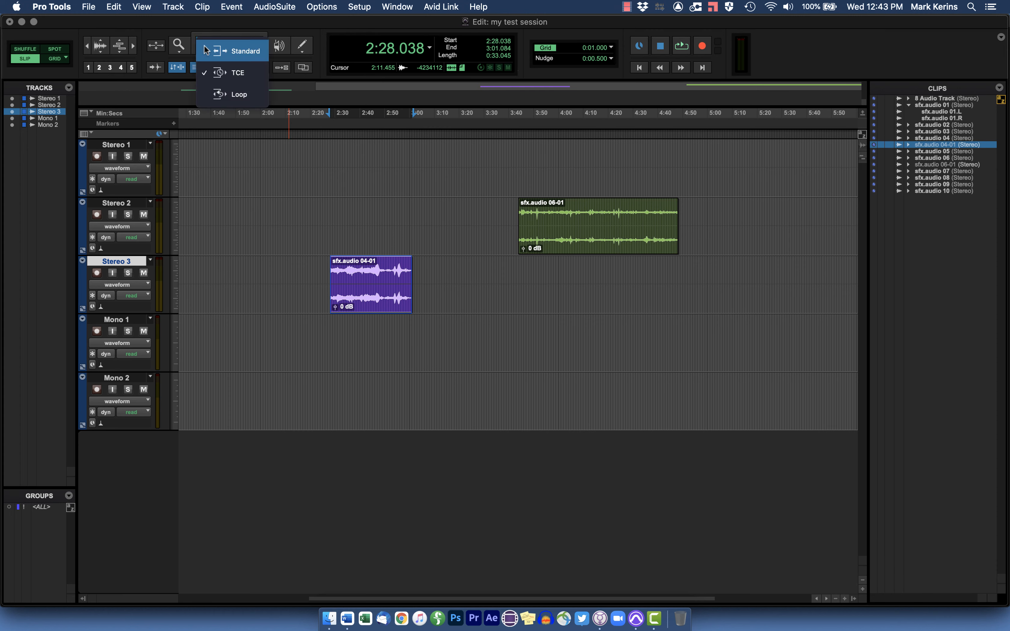
left_click(218, 95)
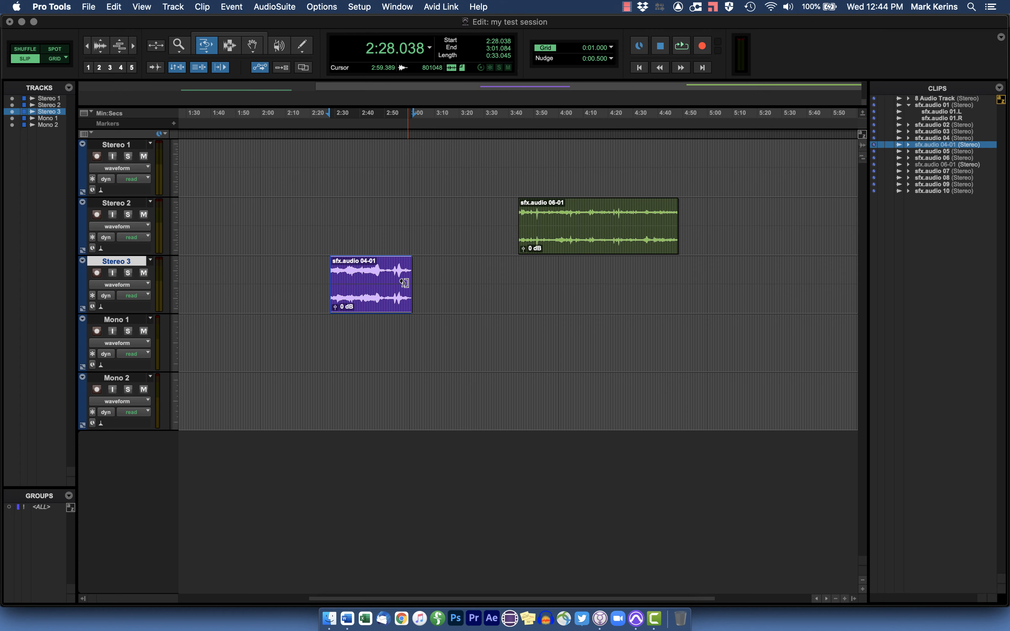
left_click_drag(404, 283, 839, 279)
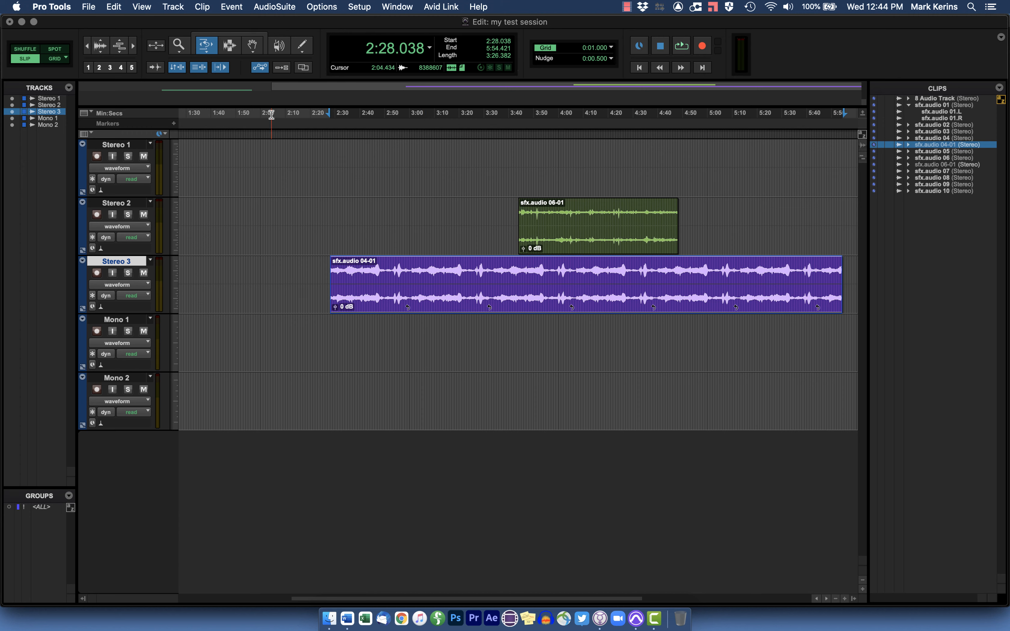
left_click_drag(206, 47, 222, 45)
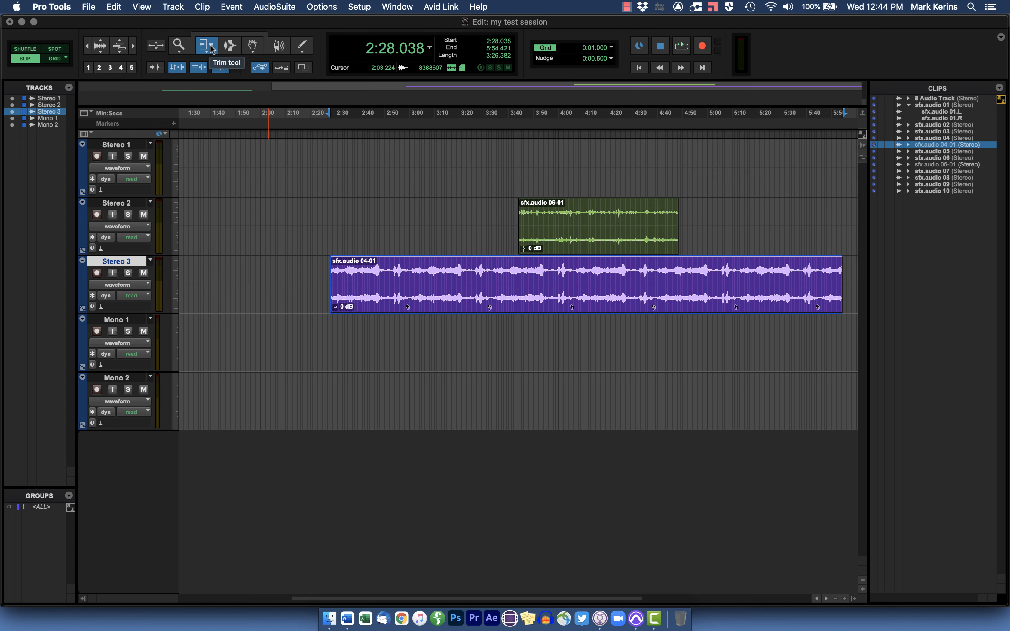
Switch through the Selector and Grabber to the Smart Tool, place the insertion point at about 4:14.7 on Stereo 2, and select that clip.
left_click(228, 47)
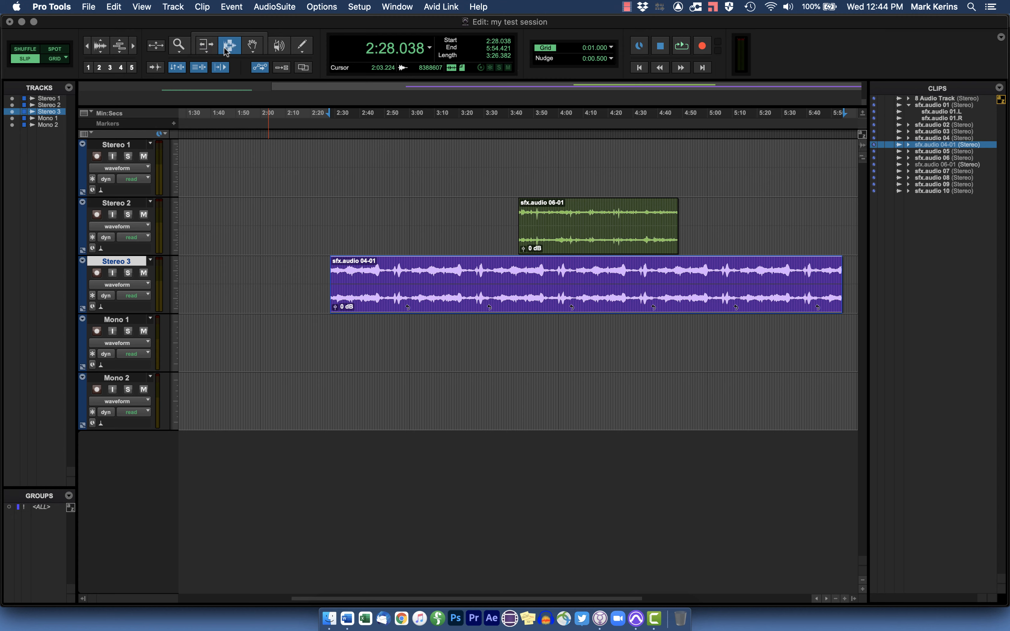
key("F8")
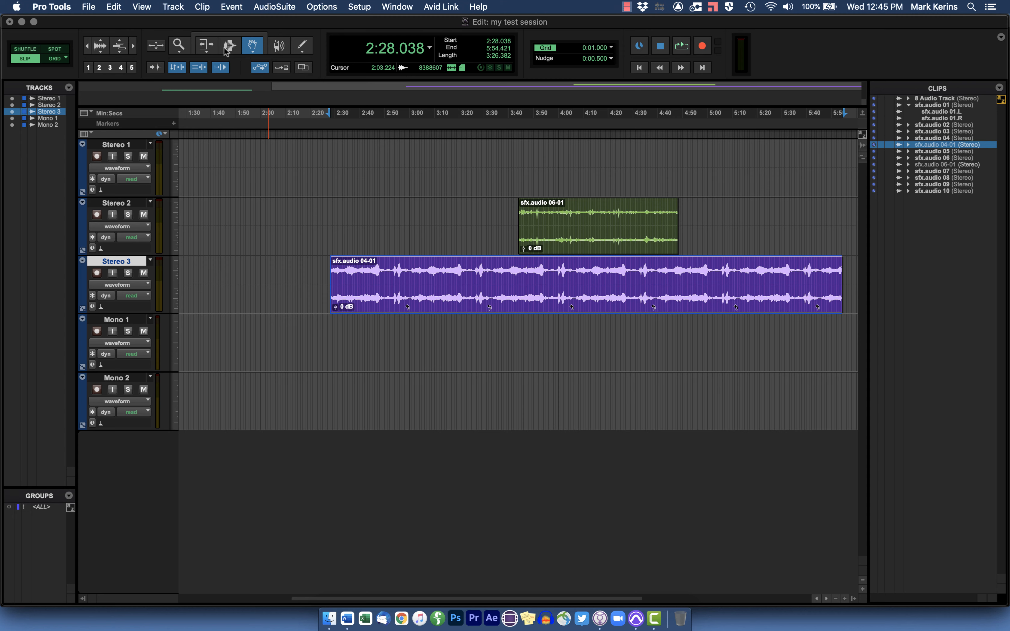
key("F7+F8")
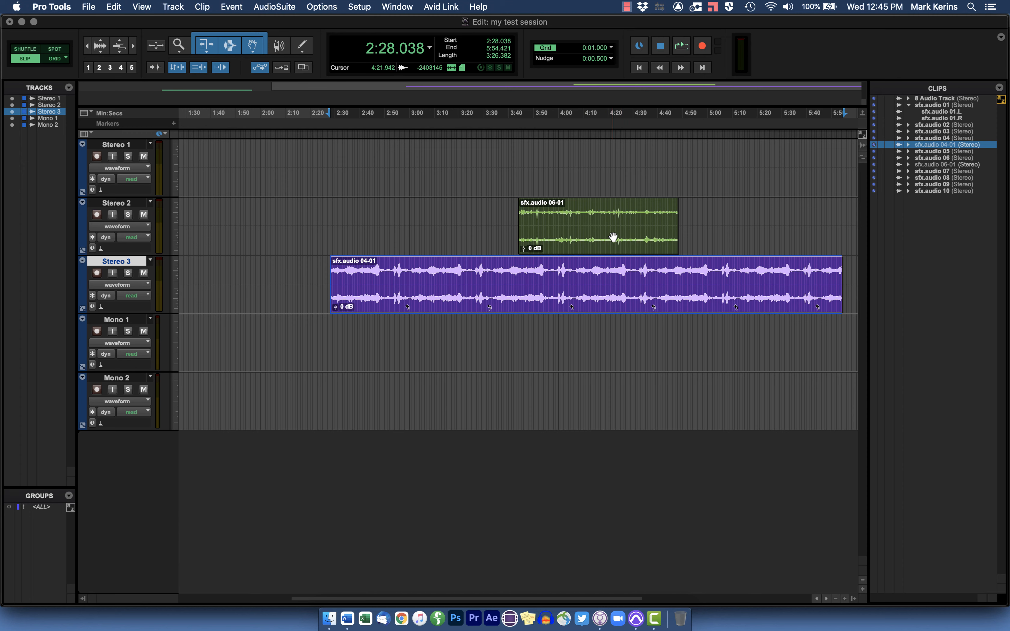
left_click(595, 207)
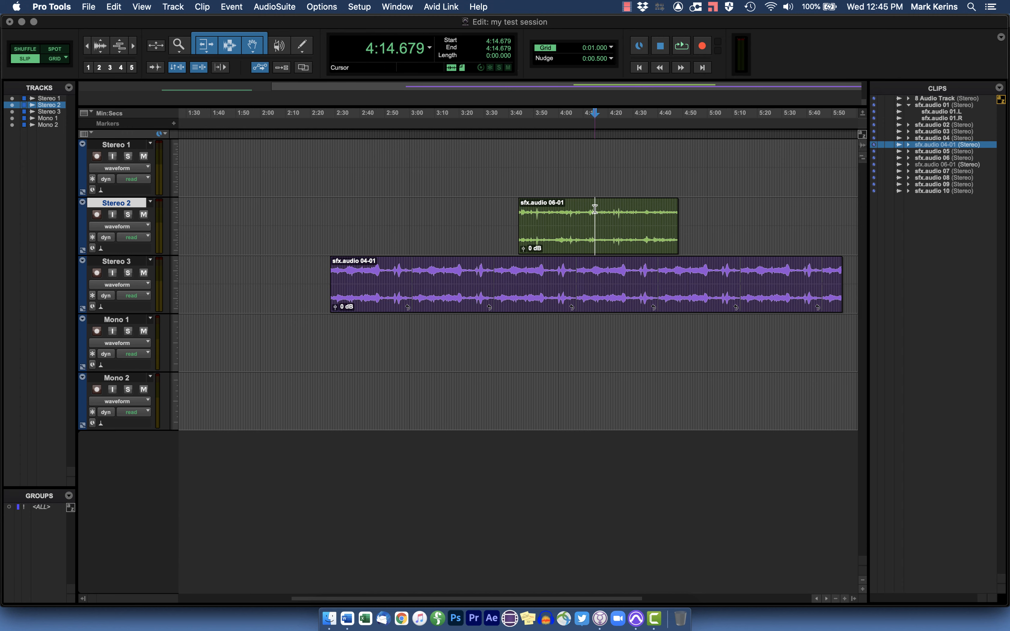
left_click(609, 246)
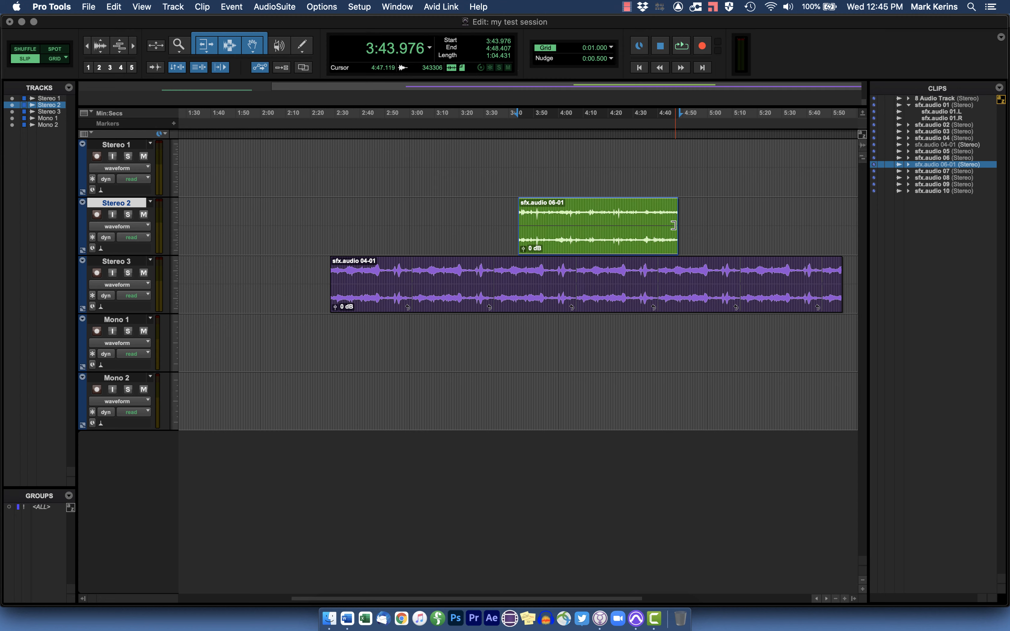
Switch through the Selector, Grabber, Zoomer and Scrubber tools in turn, finishing with the Pencil tool active.
key("F7")
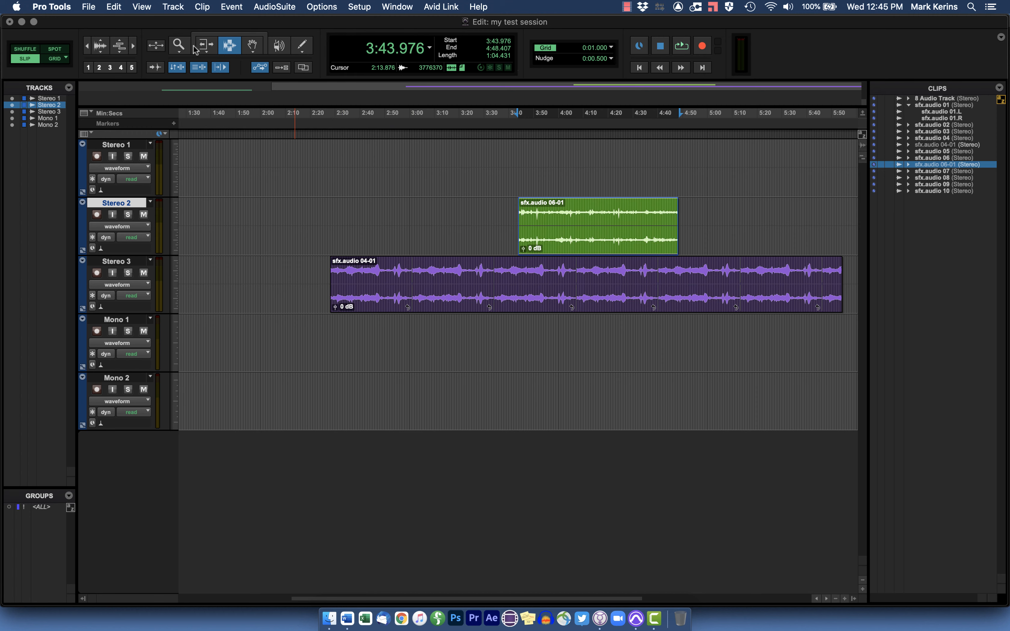
left_click(251, 48)
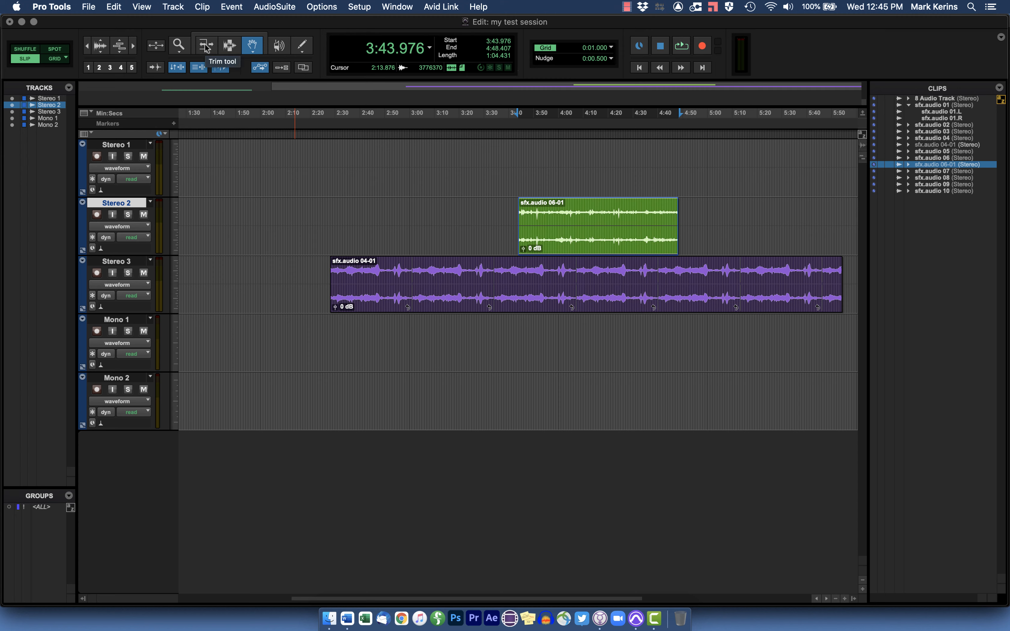
key("F5")
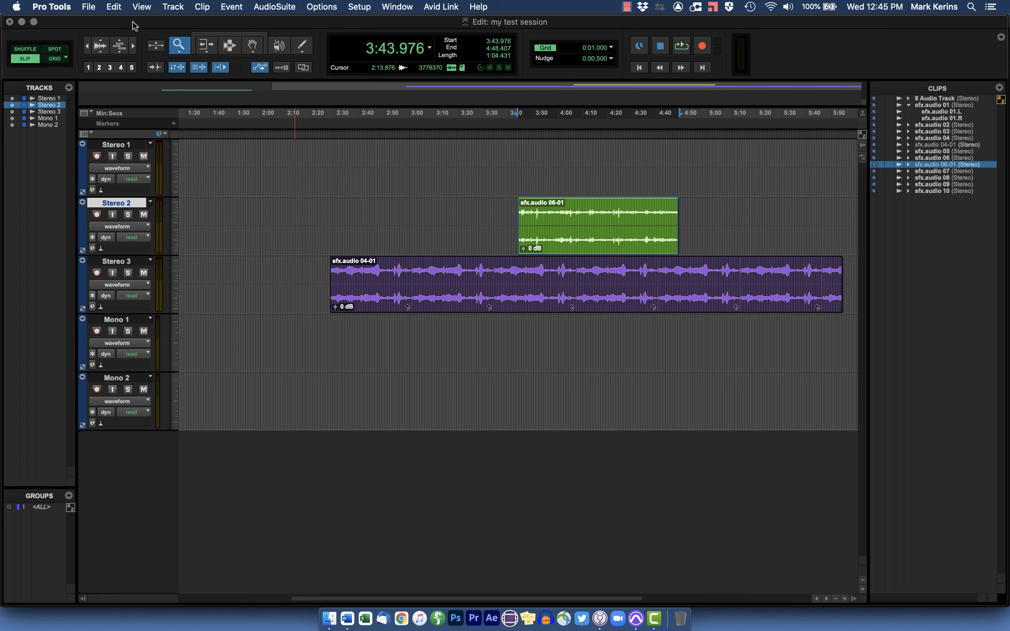
key("F9")
key("F10")
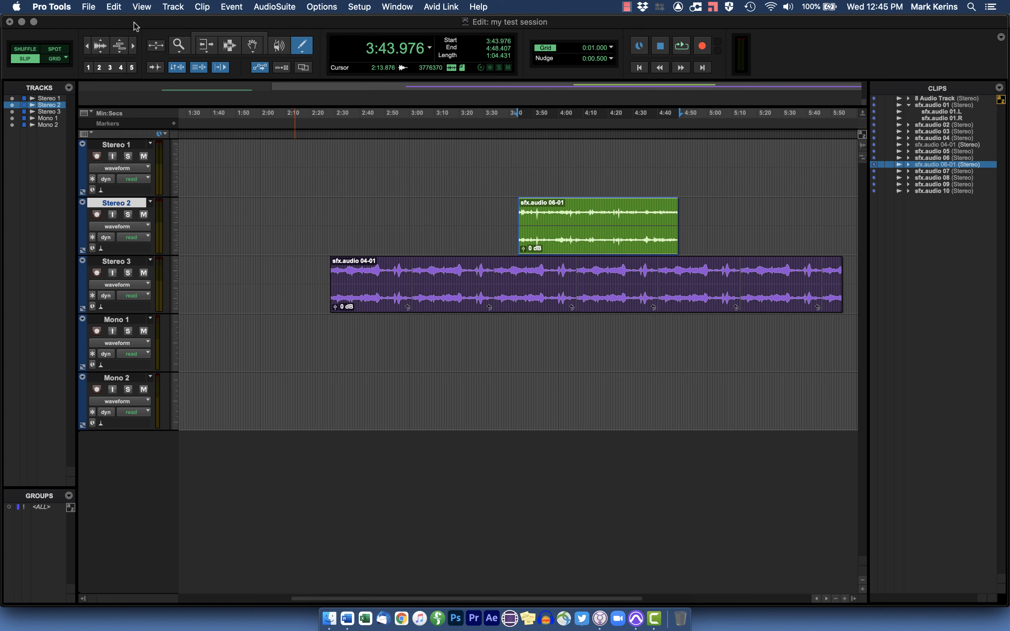
Activate the Selector tool, zoom the timeline out to about 36 minutes, and place the insertion point at about 32:32.2.
left_click(231, 45)
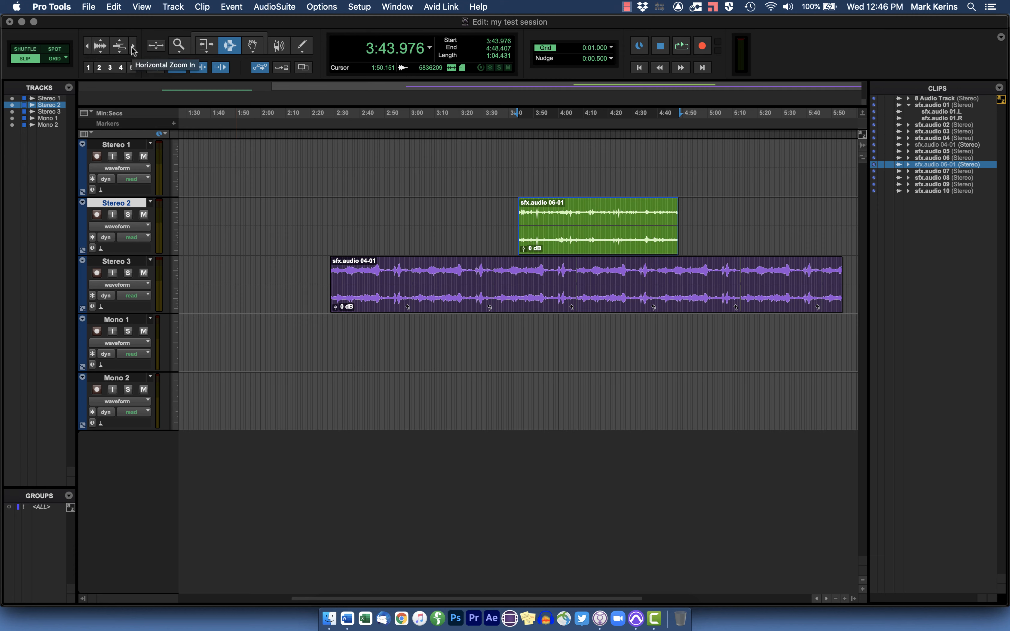
left_click(87, 47)
left_click(87, 47)
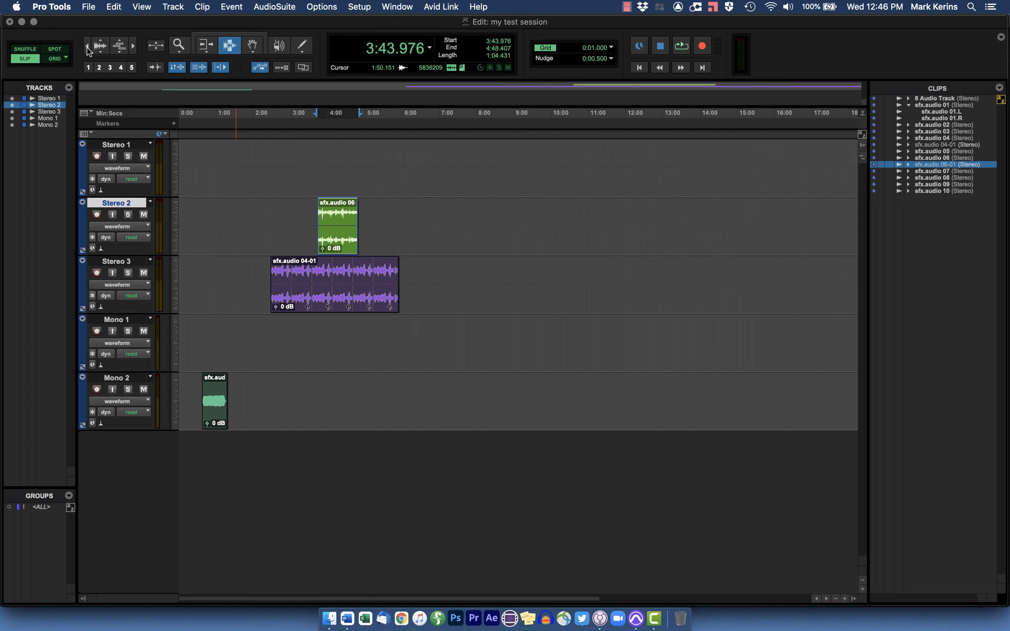
left_click(87, 47)
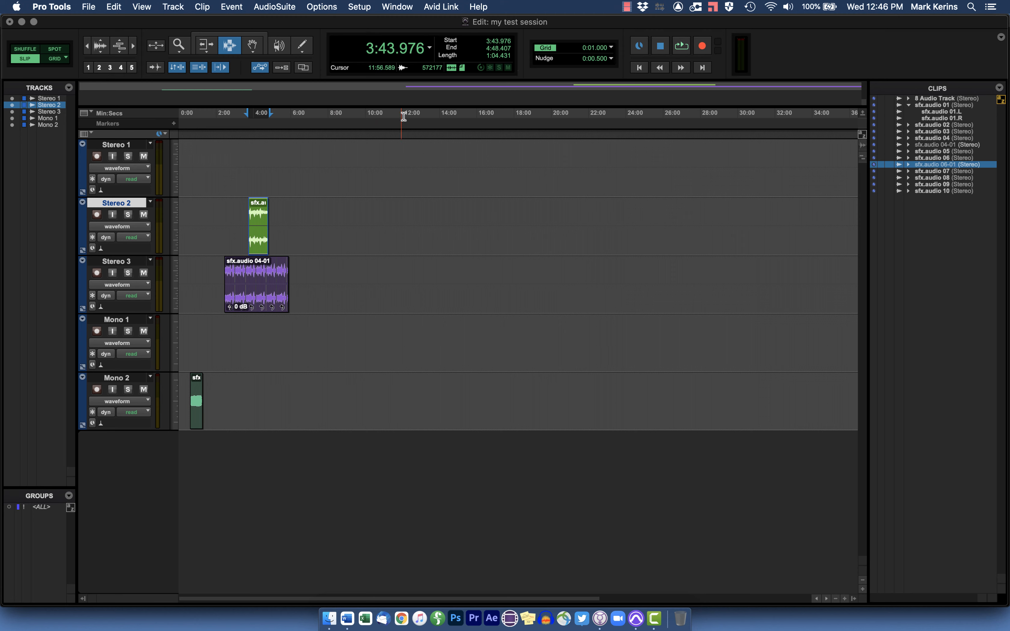
left_click(785, 113)
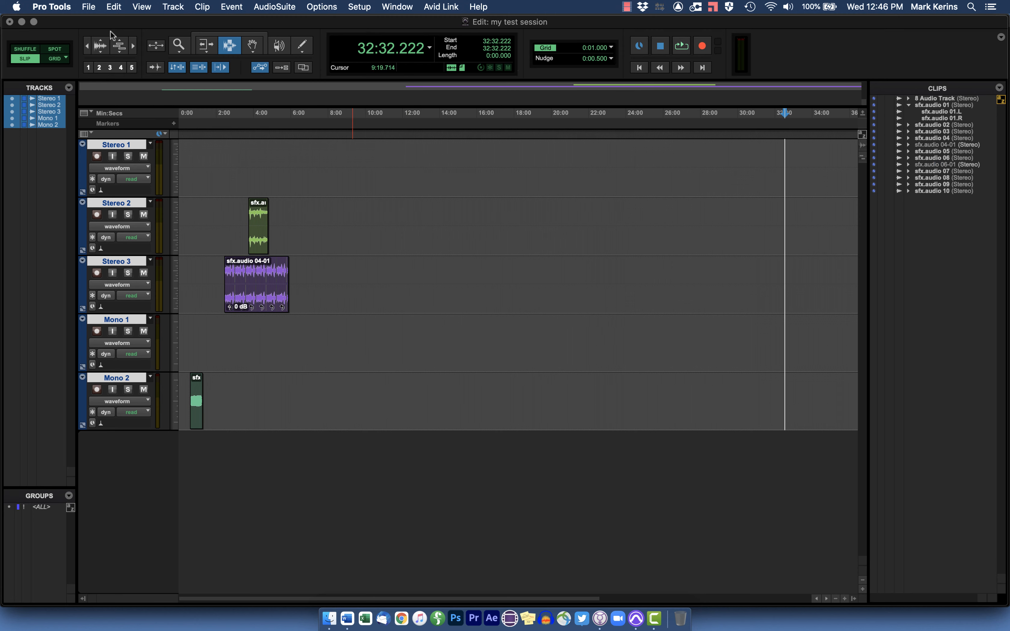
Zoom in horizontally around the insertion point and select a range on Stereo 1 from about 32:16.5 to 32:42.5.
left_click(132, 46)
left_click(132, 47)
left_click_drag(213, 146, 663, 168)
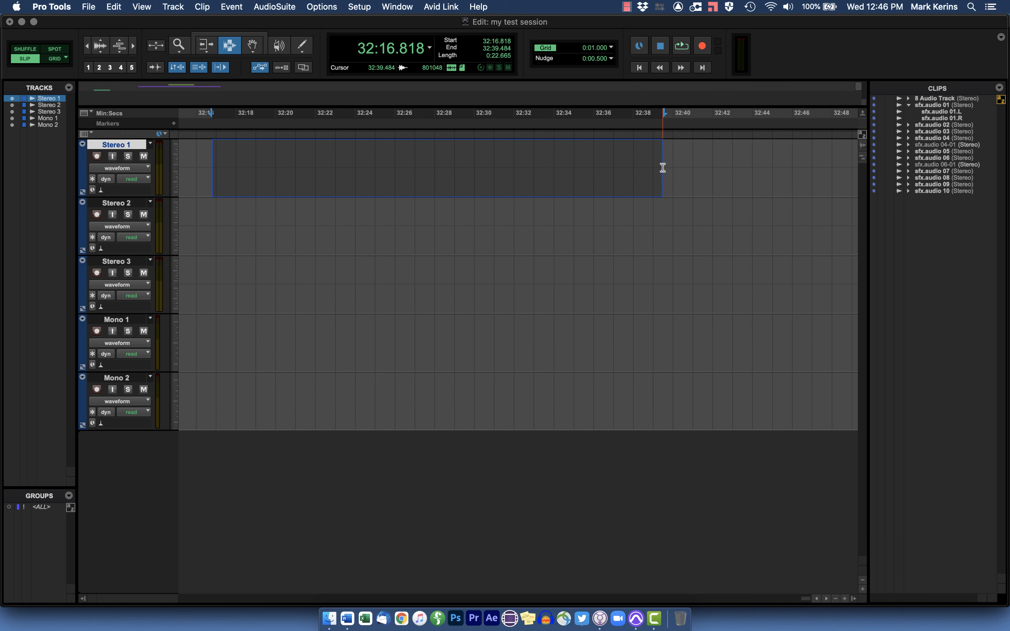
left_click_drag(724, 156, 206, 154)
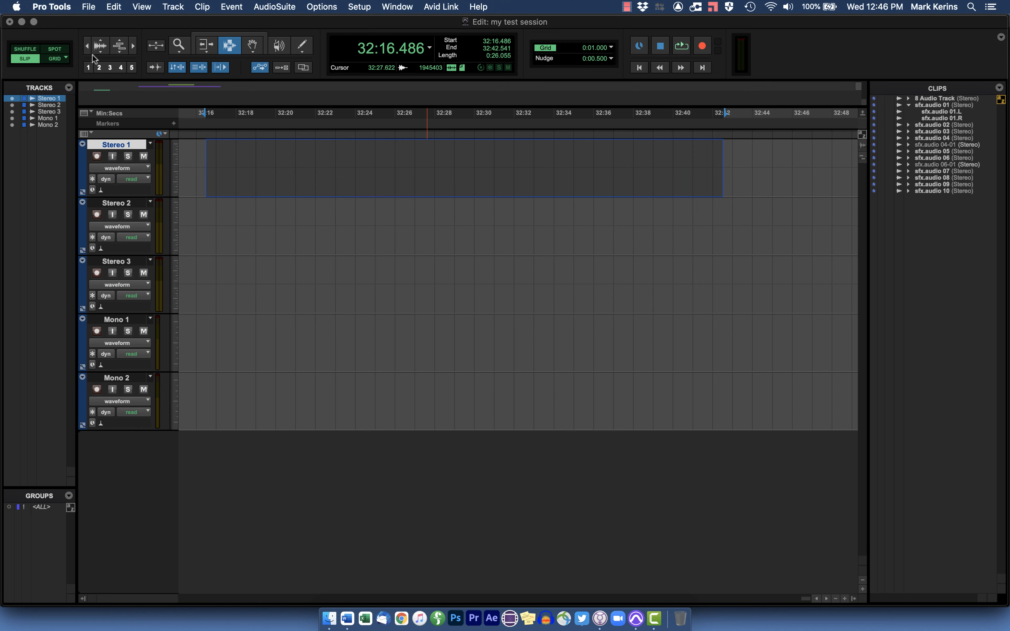
Return the insertion point to the session start and zoom out horizontally to bring all the clips into view.
key("Return")
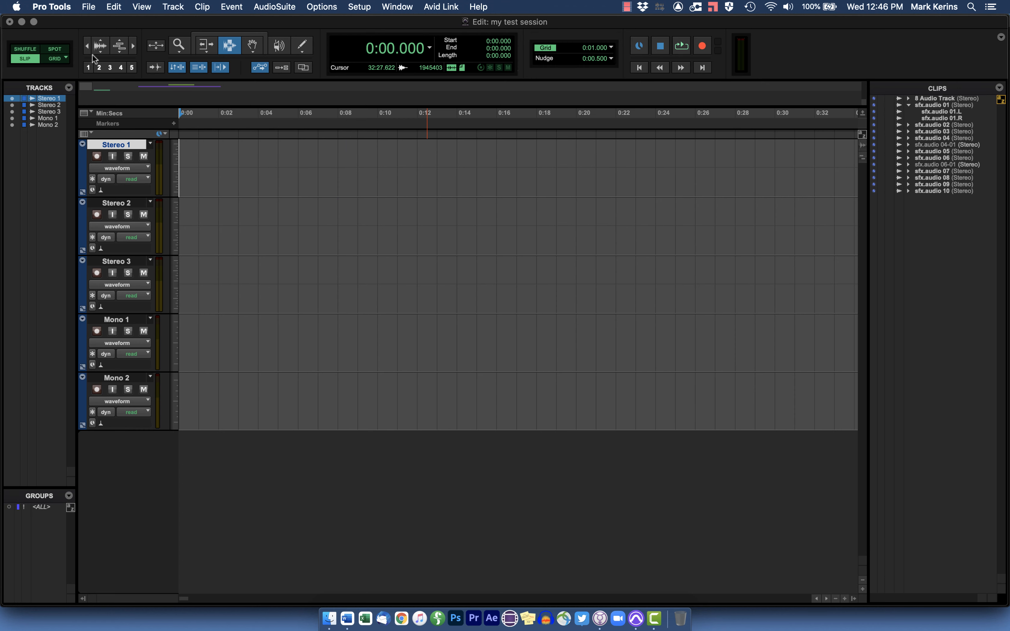
left_click(87, 46)
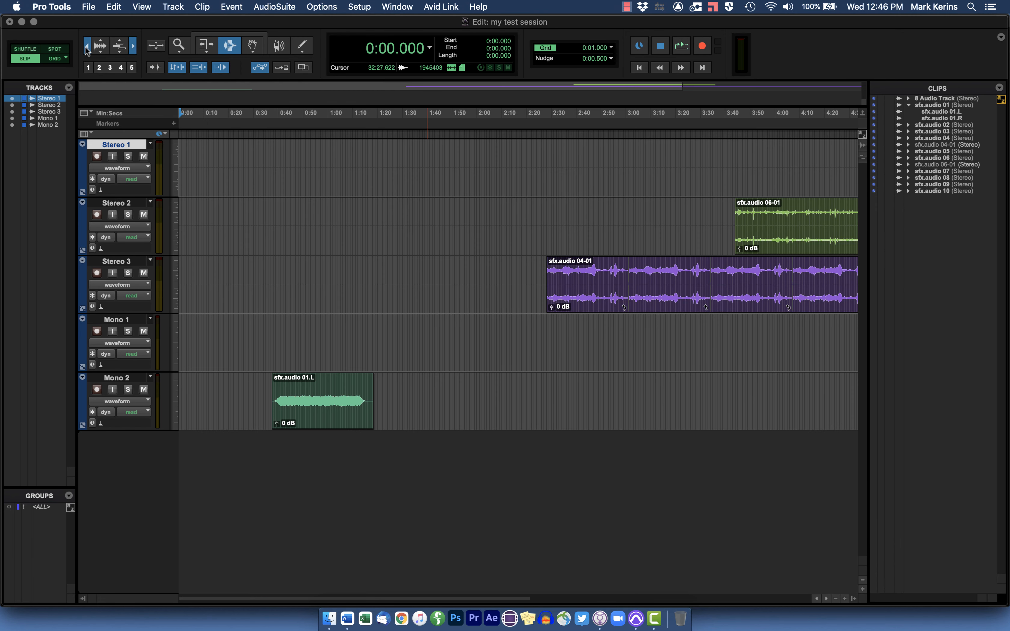
left_click(86, 47)
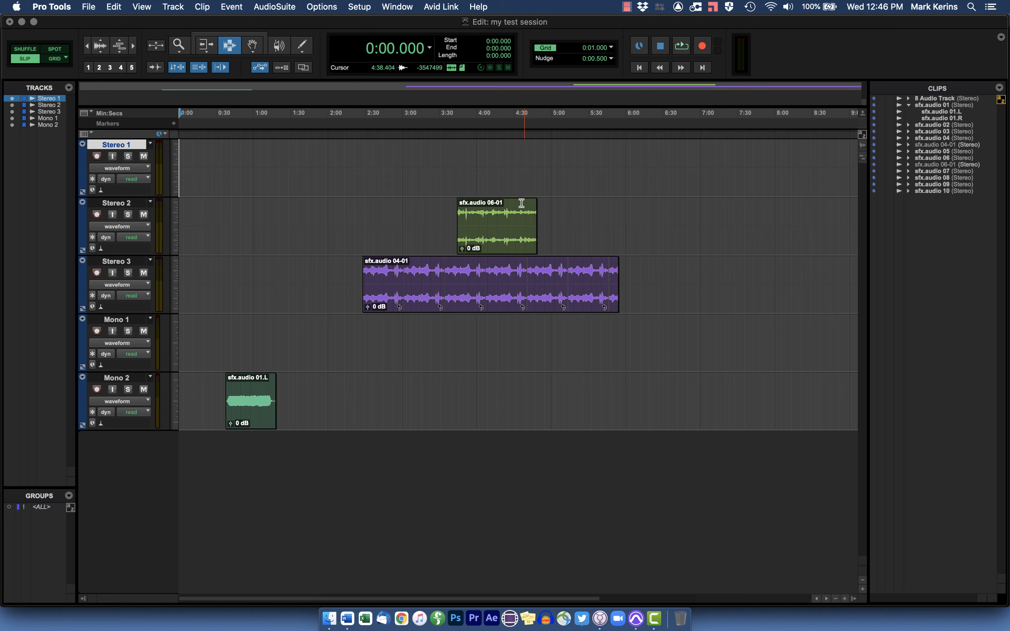
Raise the audio waveform zoom until the waveforms fill the clips, and reduce it again to a low height.
left_click(99, 38)
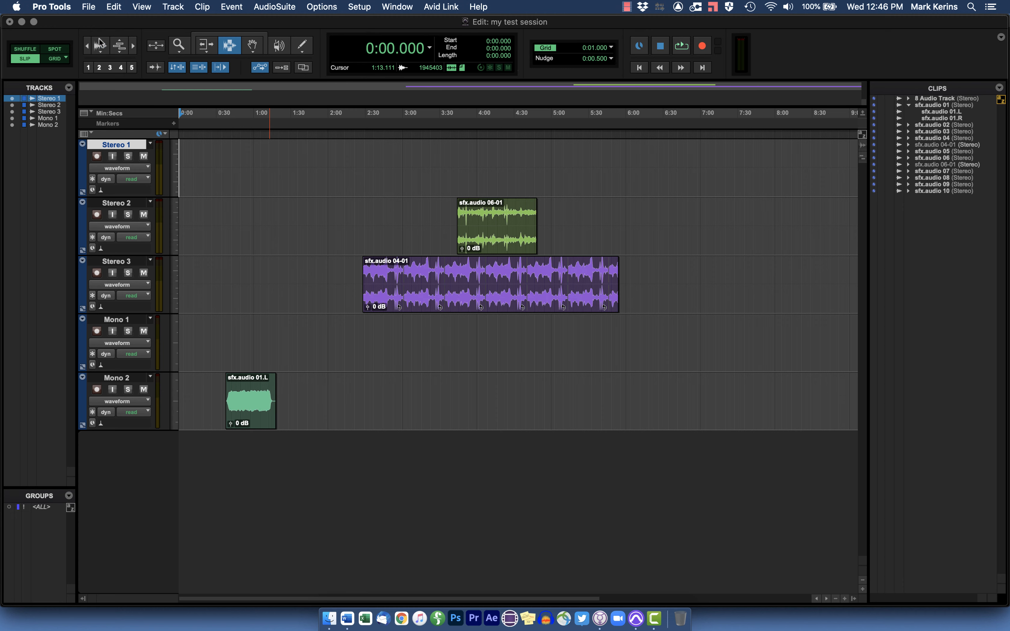
left_click(99, 39)
left_click(99, 39)
left_click(99, 38)
left_click(98, 39)
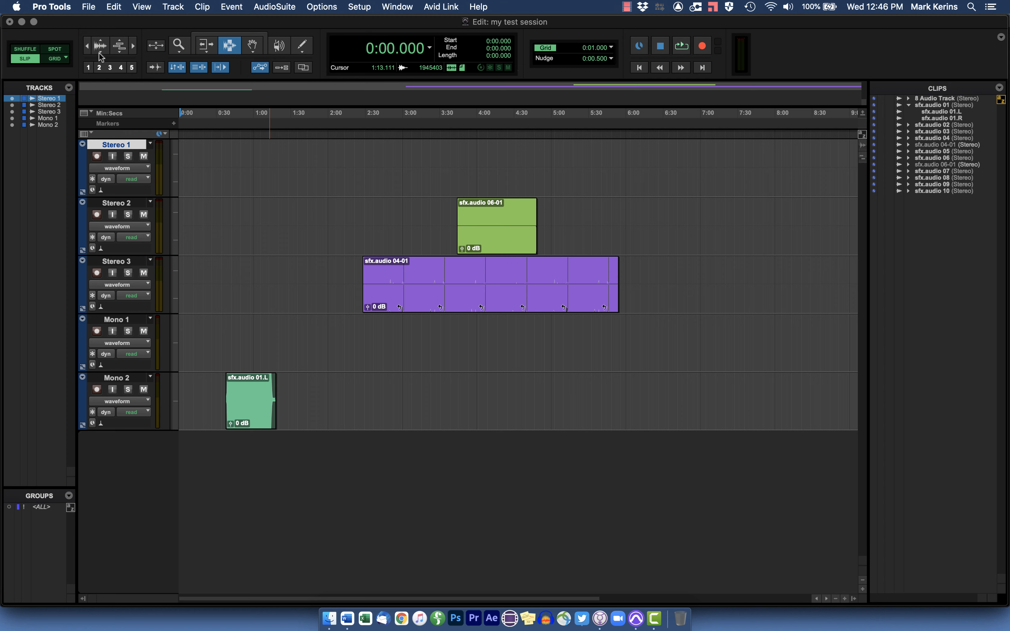
left_click(99, 50)
left_click(99, 50)
left_click(100, 51)
left_click(100, 51)
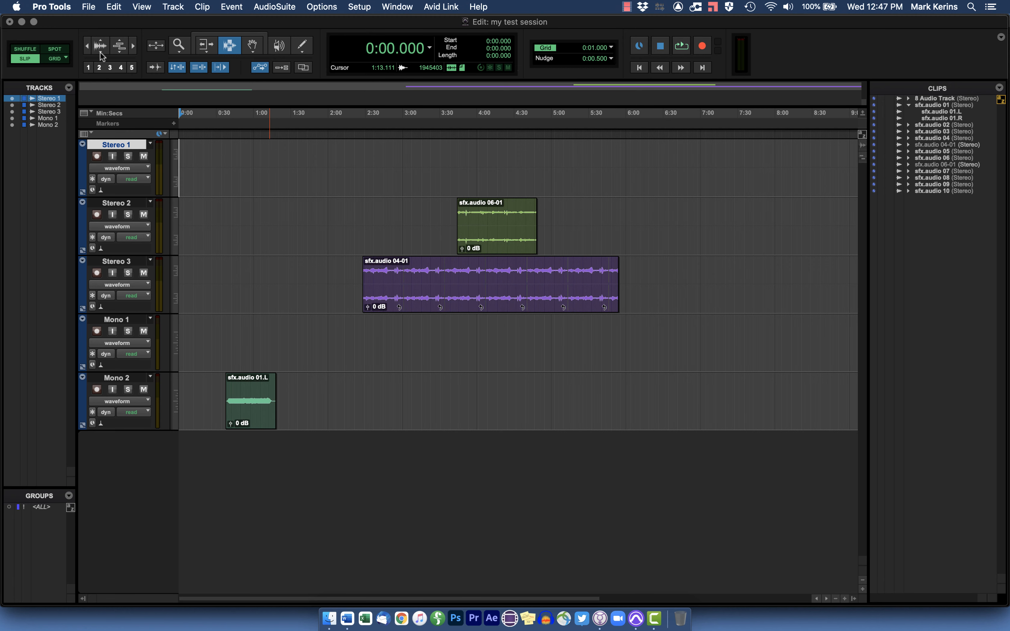
Step the audio waveform zoom up and down a few more levels, ending at its original medium height.
left_click(100, 42)
left_click(100, 42)
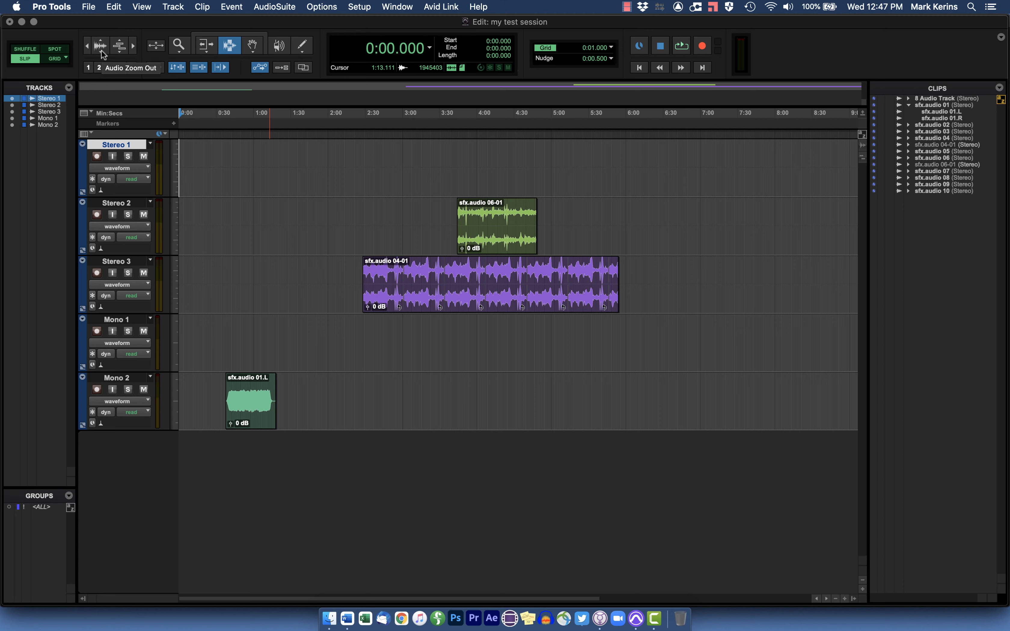
left_click(101, 49)
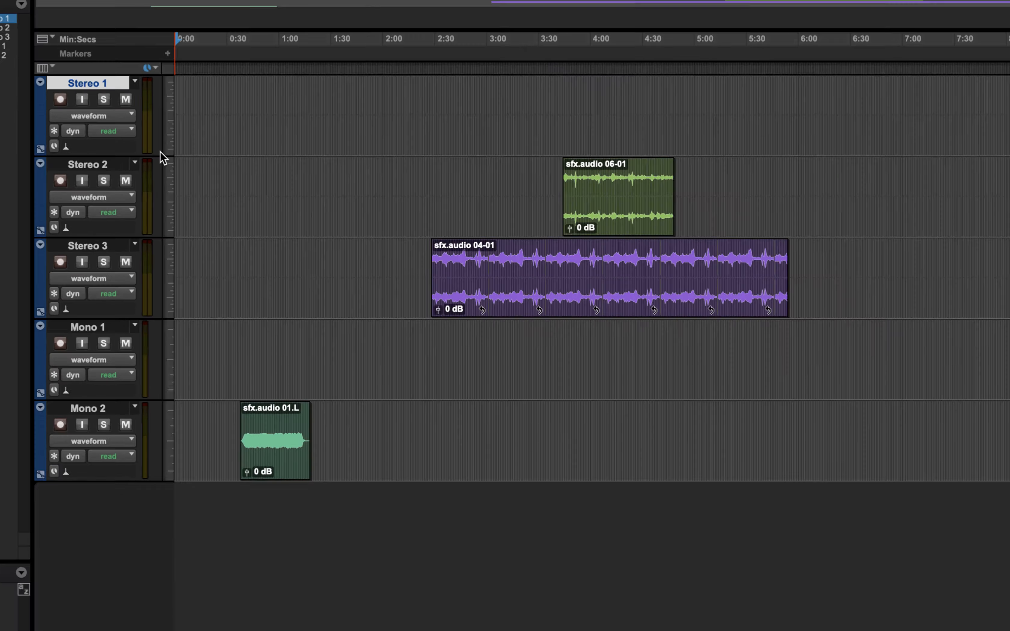
left_click(100, 42)
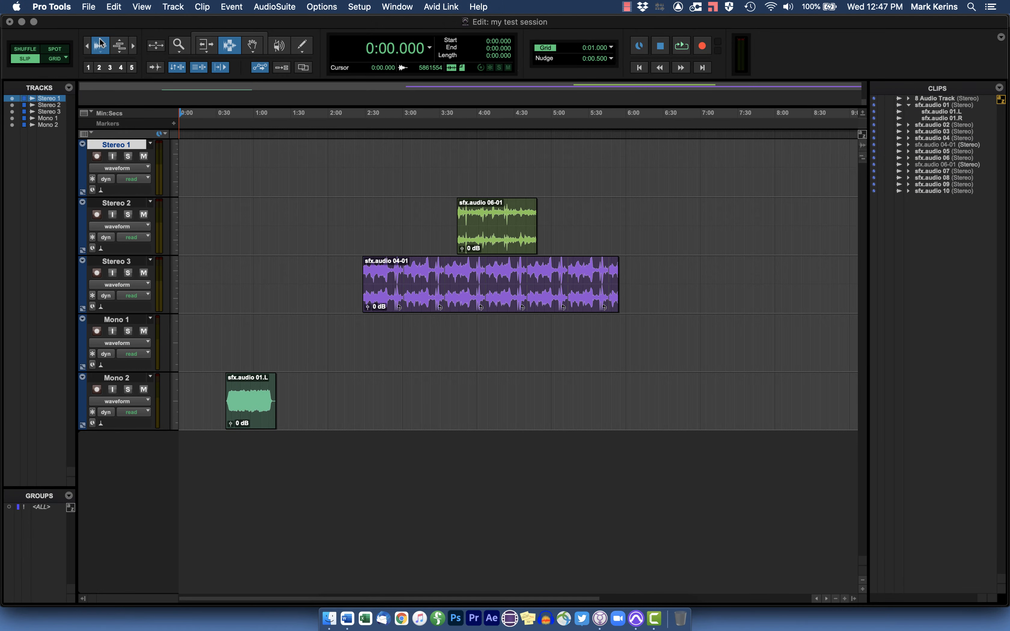
left_click(101, 42)
left_click(100, 51)
left_click(100, 51)
left_click(100, 51)
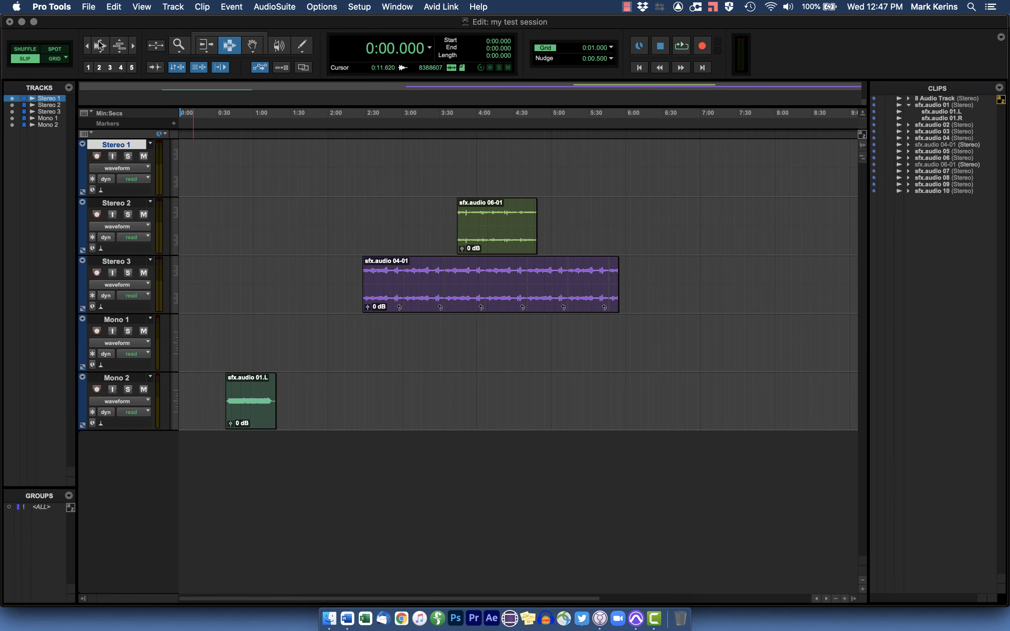
left_click(100, 45)
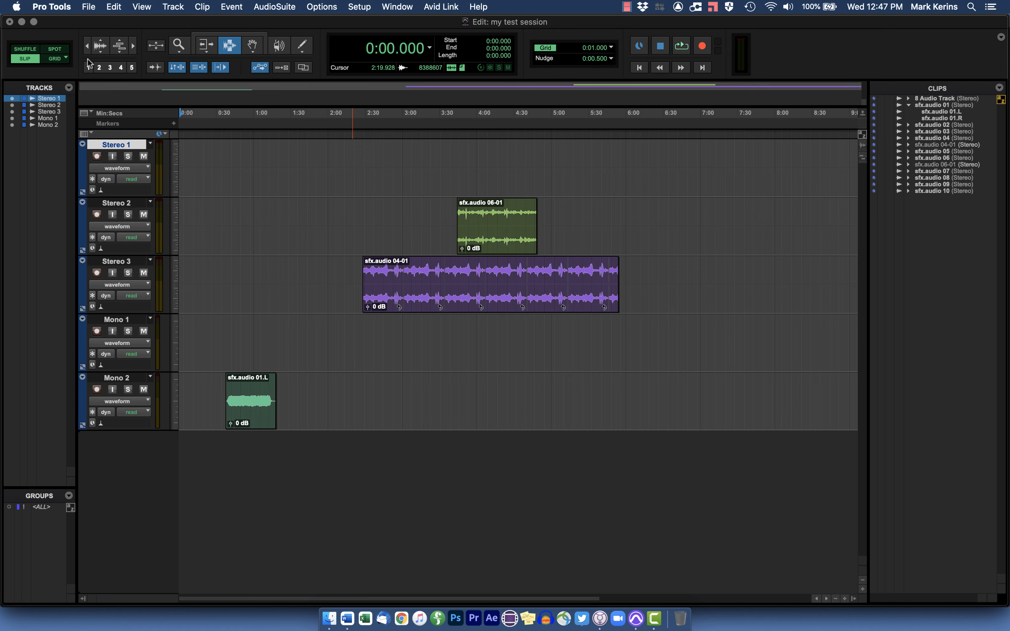
Recall zoom presets 1 through 5 in turn, return to preset 1, and zoom out until all clips fit.
left_click(89, 68)
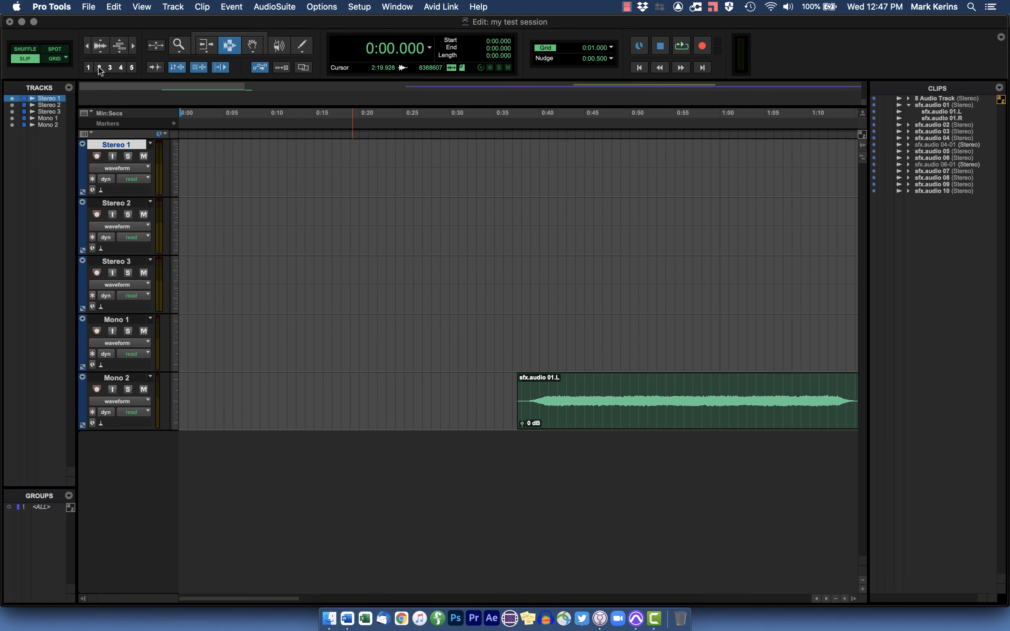
left_click(100, 68)
left_click(111, 68)
left_click(121, 68)
left_click(132, 68)
left_click(89, 67)
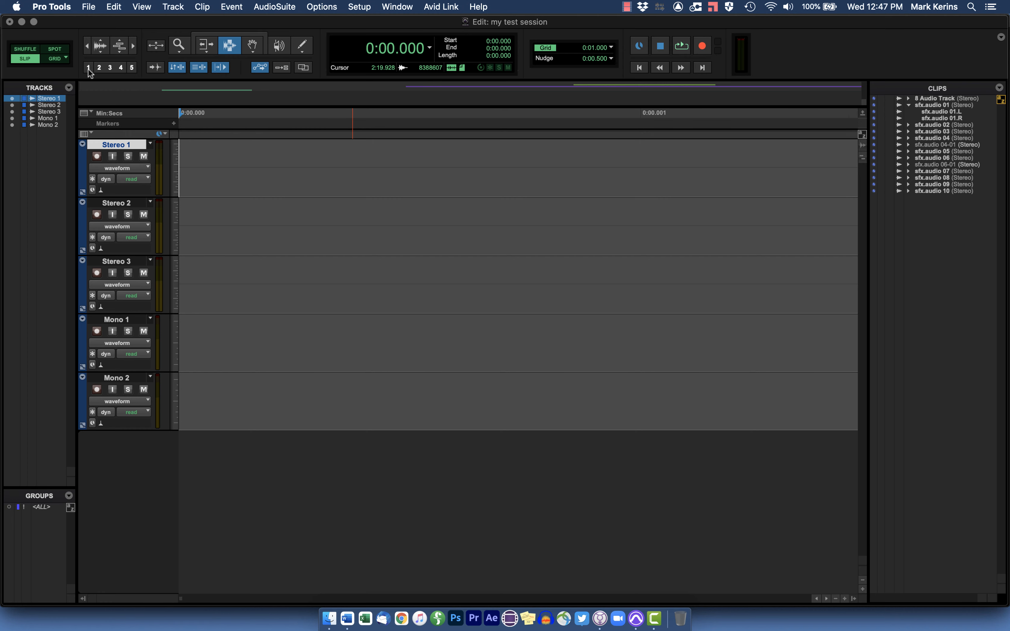
left_click(85, 47)
left_click(85, 47)
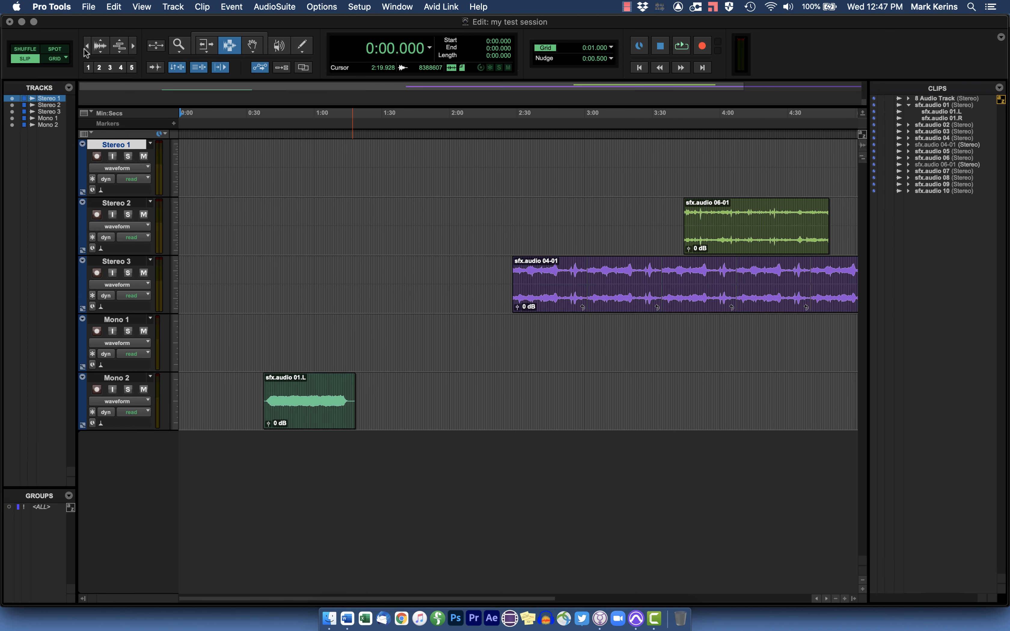
left_click(85, 47)
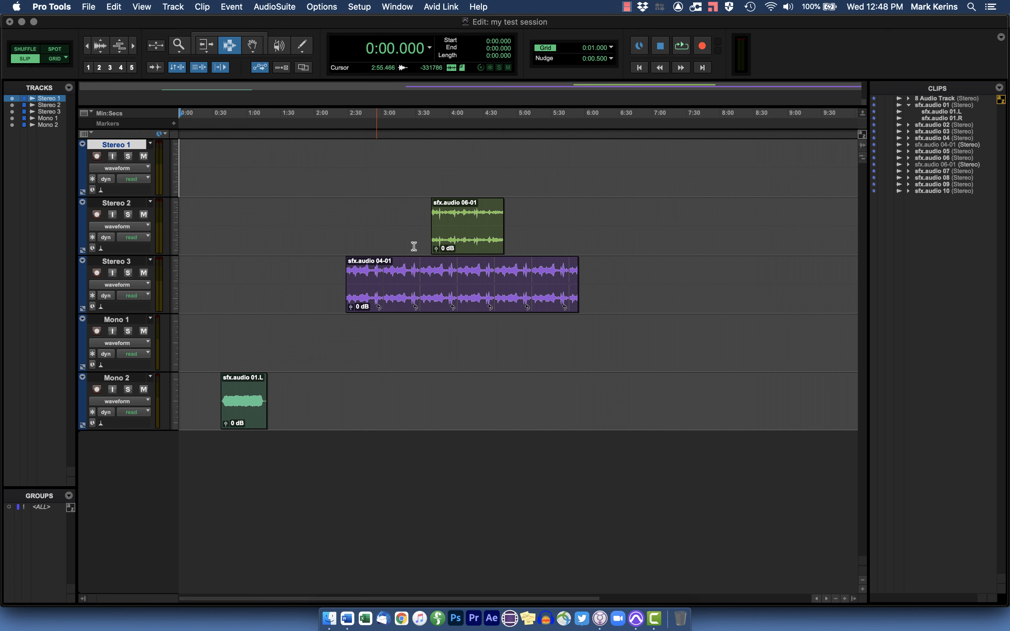
Move the Stereo 2 clip with the Grabber to about 1:00.8, and in Grid mode move it to 3:15.000.
key("F8")
left_click_drag(484, 234, 293, 239)
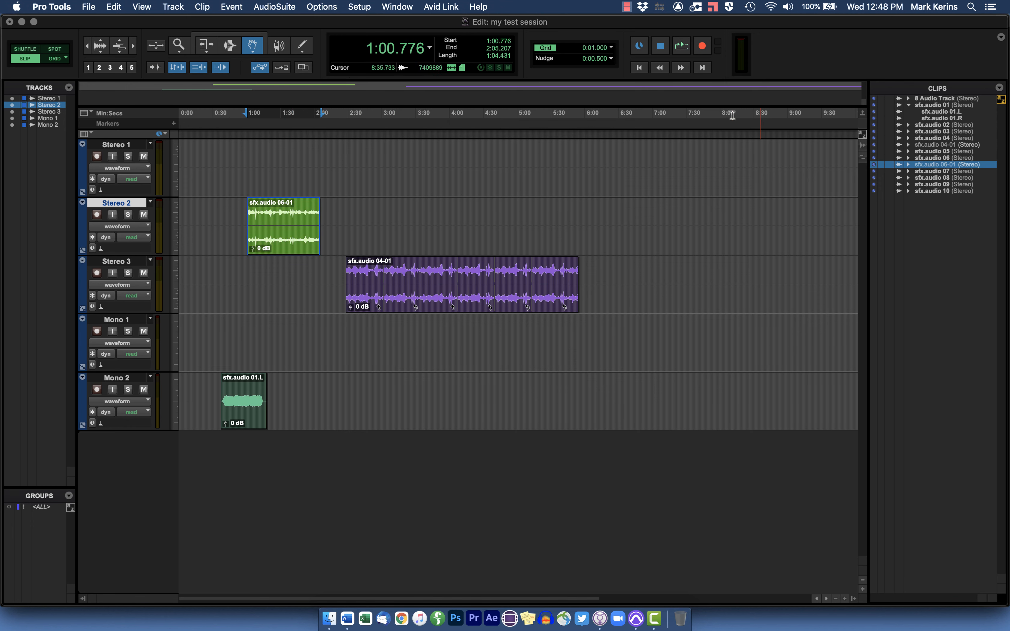
left_click(56, 59)
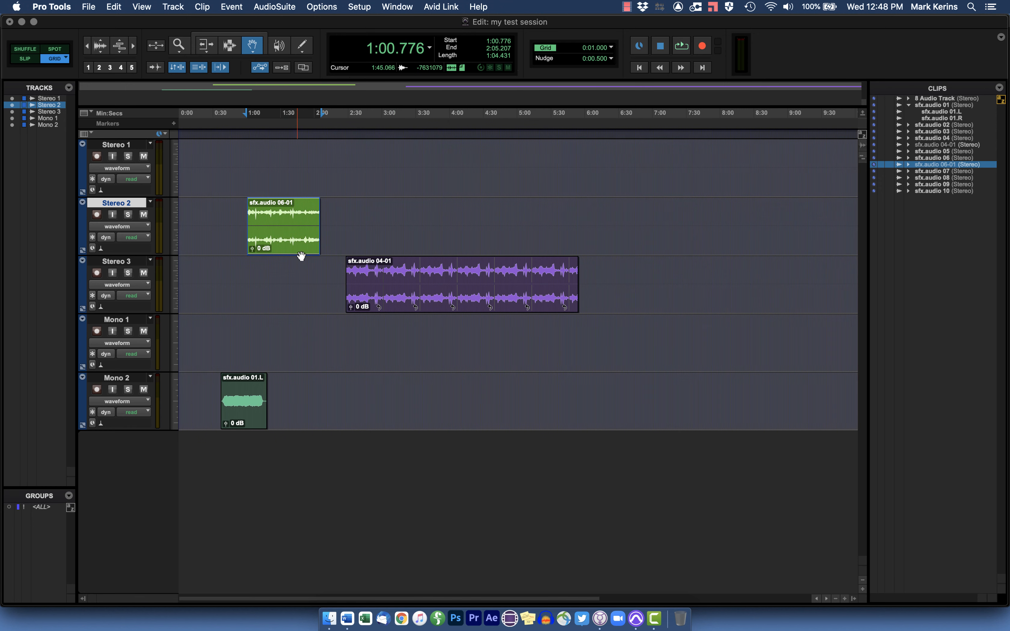
left_click_drag(302, 251, 435, 232)
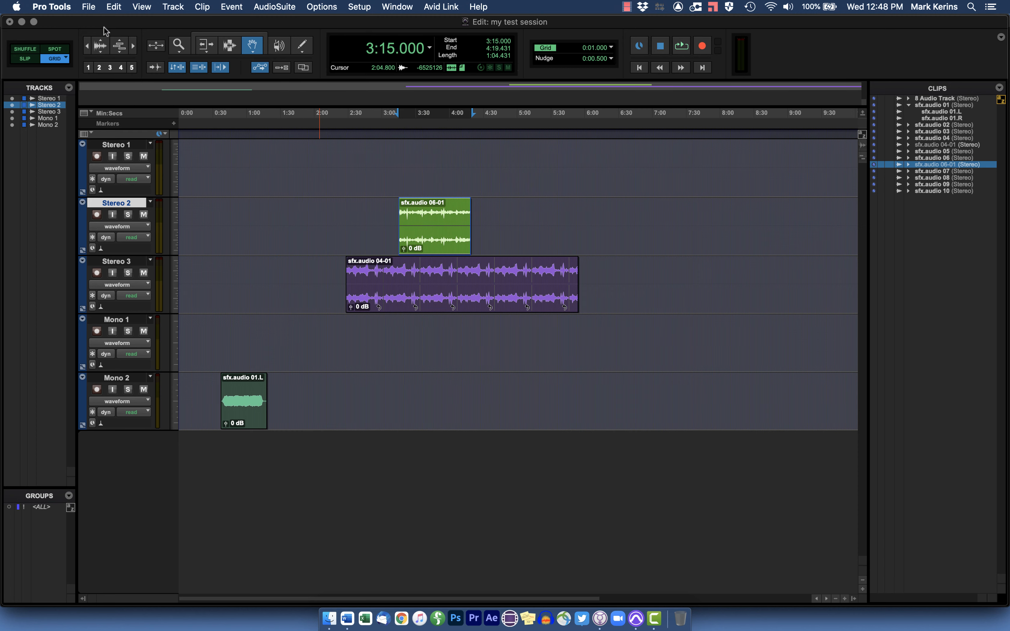
Move the Stereo 2 clip along the 1-second grid to 3:06.000, on to 3:08.000, and back to 3:06.000.
left_click(134, 45)
left_click(135, 45)
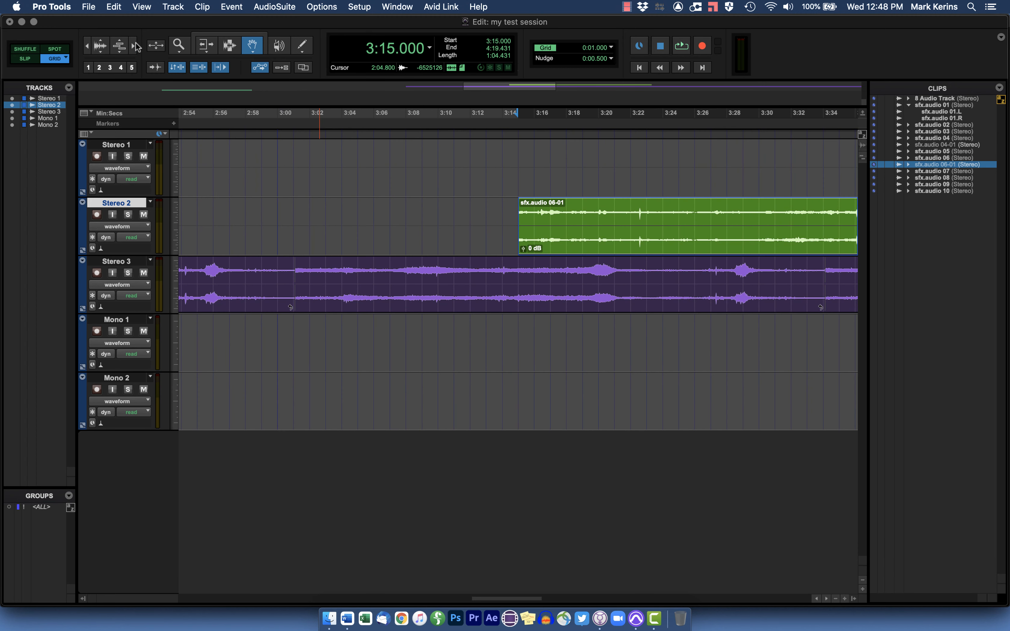
left_click_drag(603, 233, 464, 232)
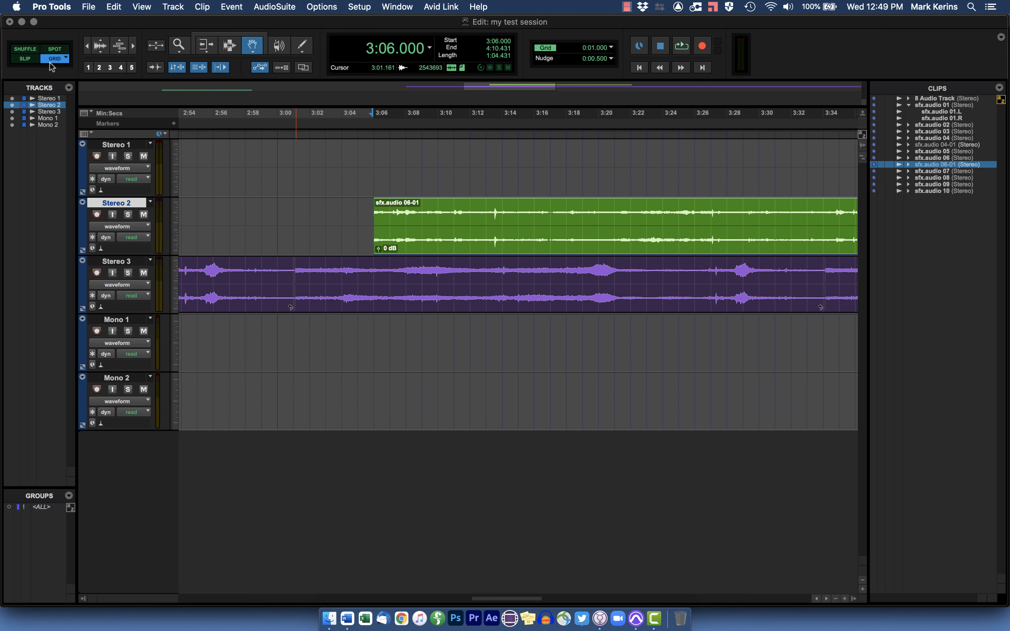
left_click_drag(392, 227, 464, 232)
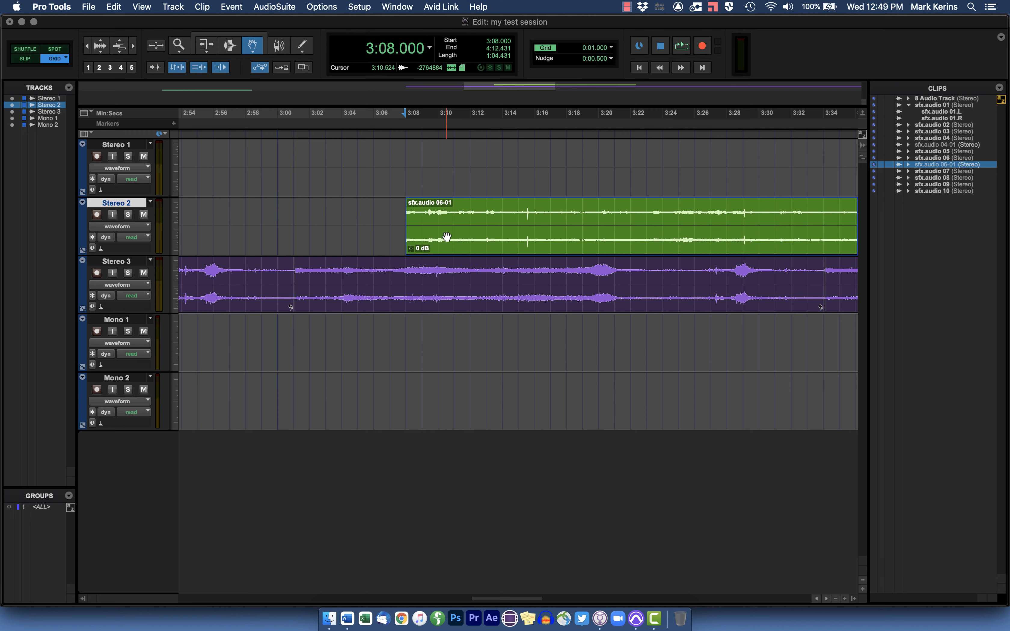
left_click_drag(449, 213, 420, 213)
Change the grid scale to Timecode and set the grid value to 1 frame.
left_click(610, 49)
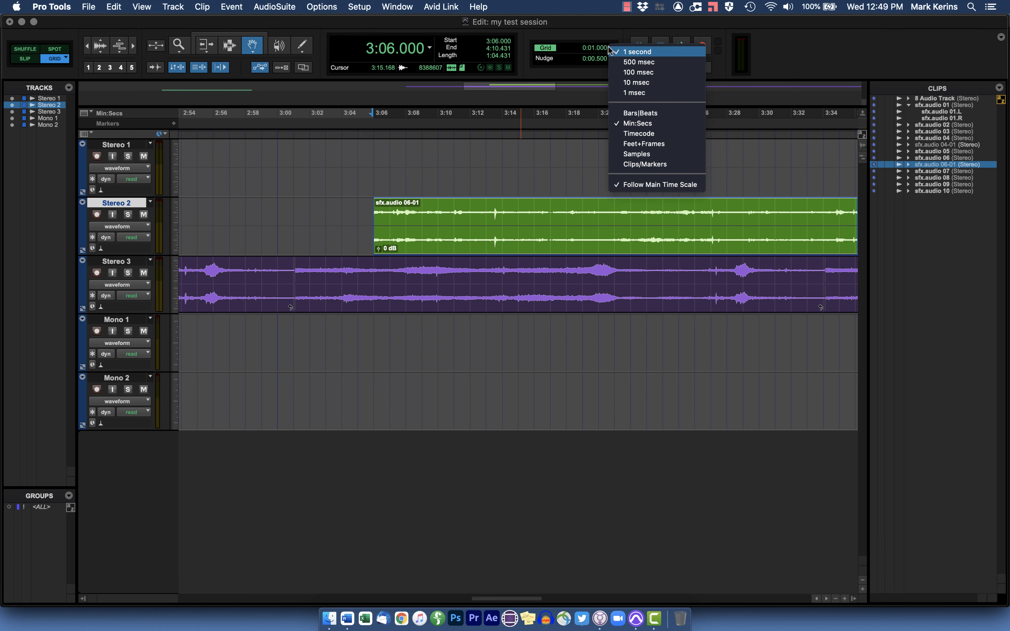
left_click(631, 133)
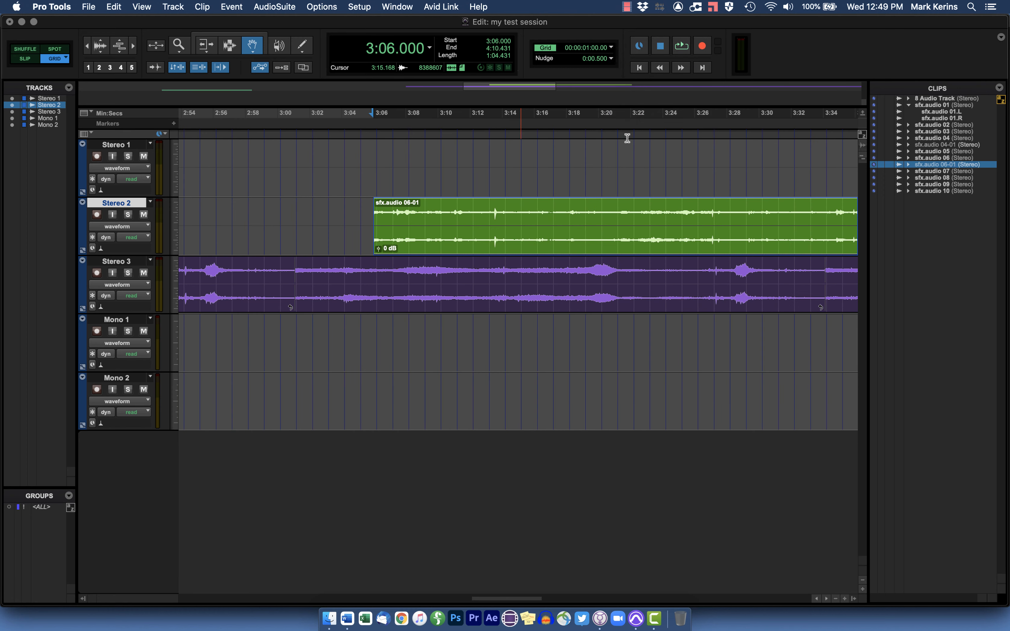
left_click(612, 48)
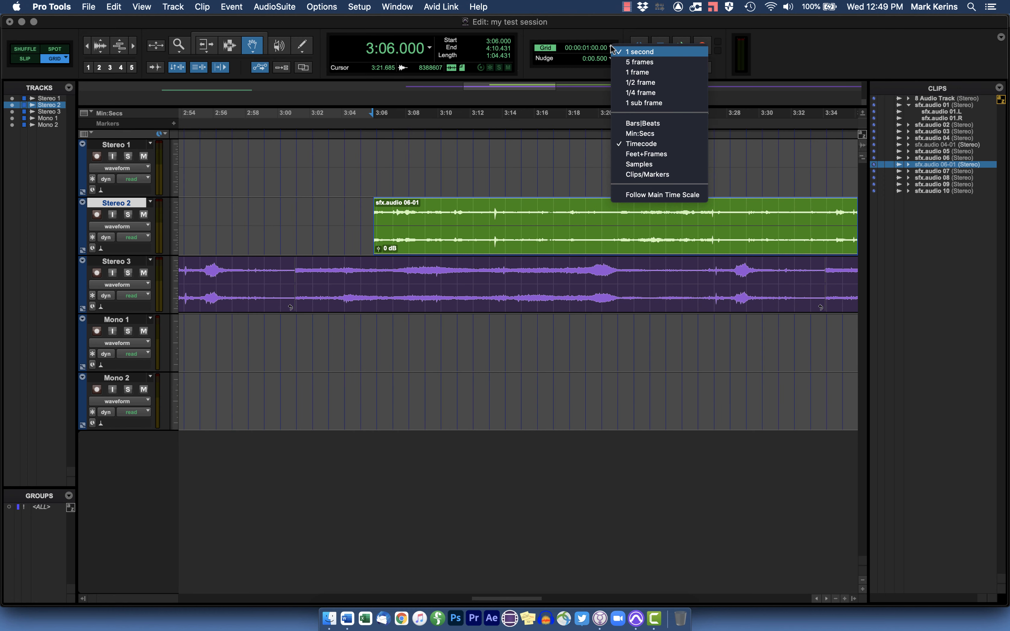
left_click(616, 73)
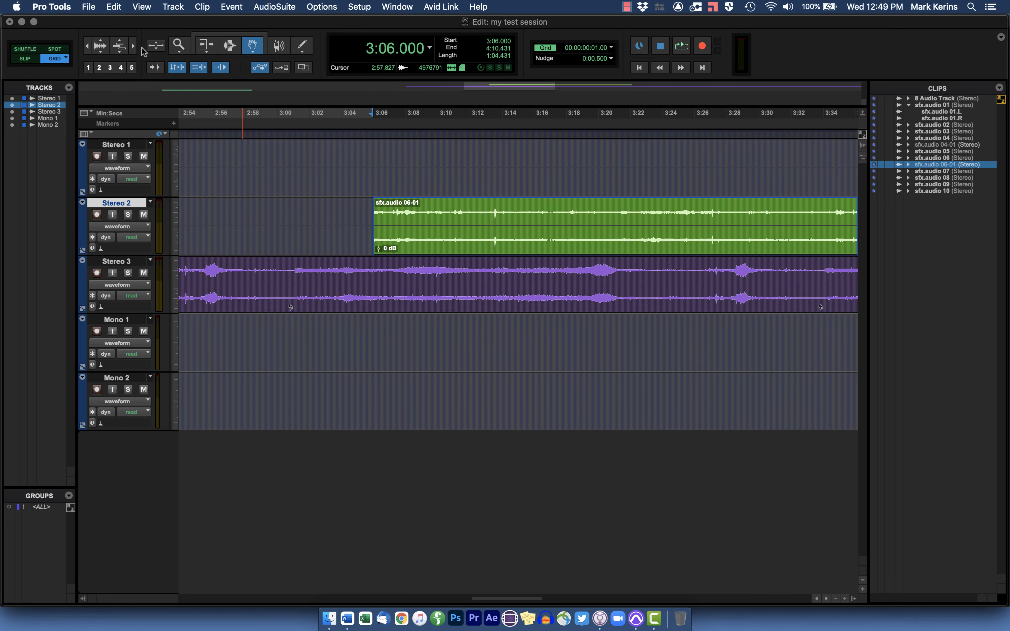
Move the Stereo 2 clip earlier along the 1-frame grid to about 3:05.985 and on to about 3:05.919.
left_click(133, 46)
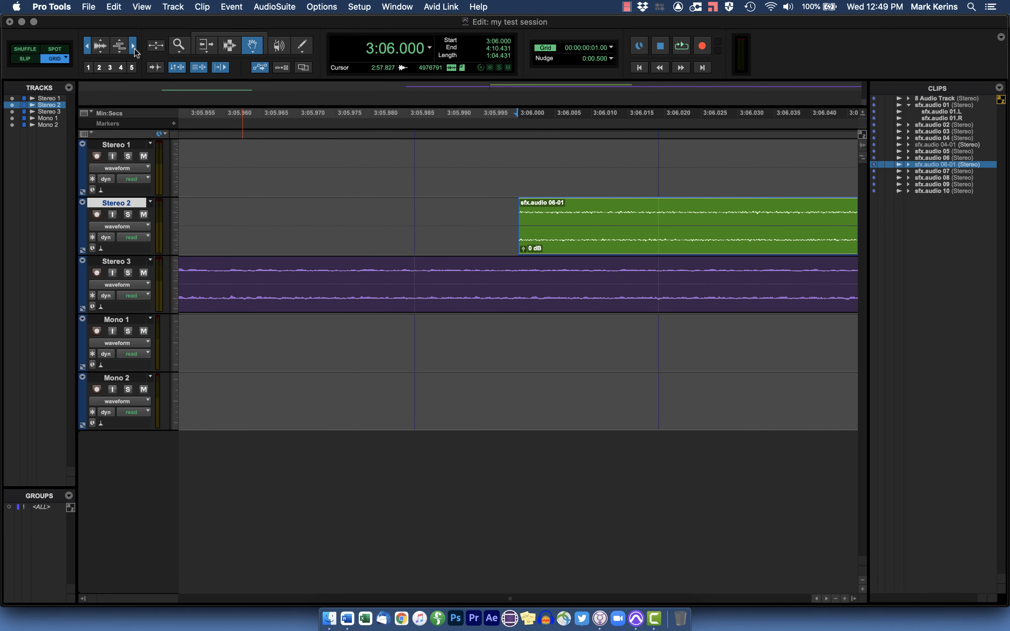
left_click_drag(562, 226, 502, 233)
left_click(87, 46)
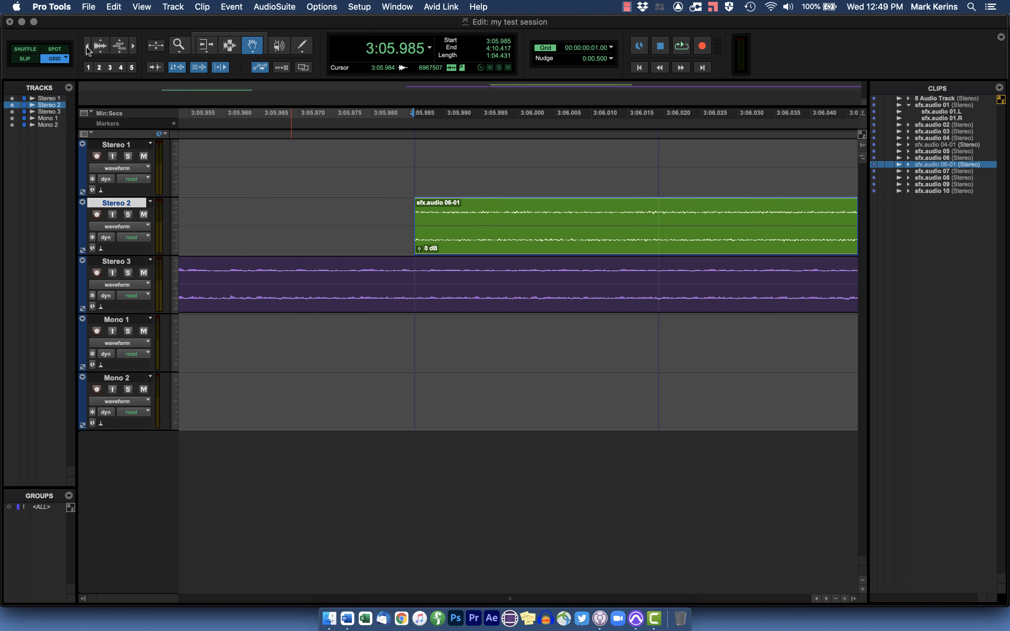
left_click(87, 47)
left_click_drag(535, 231, 302, 242)
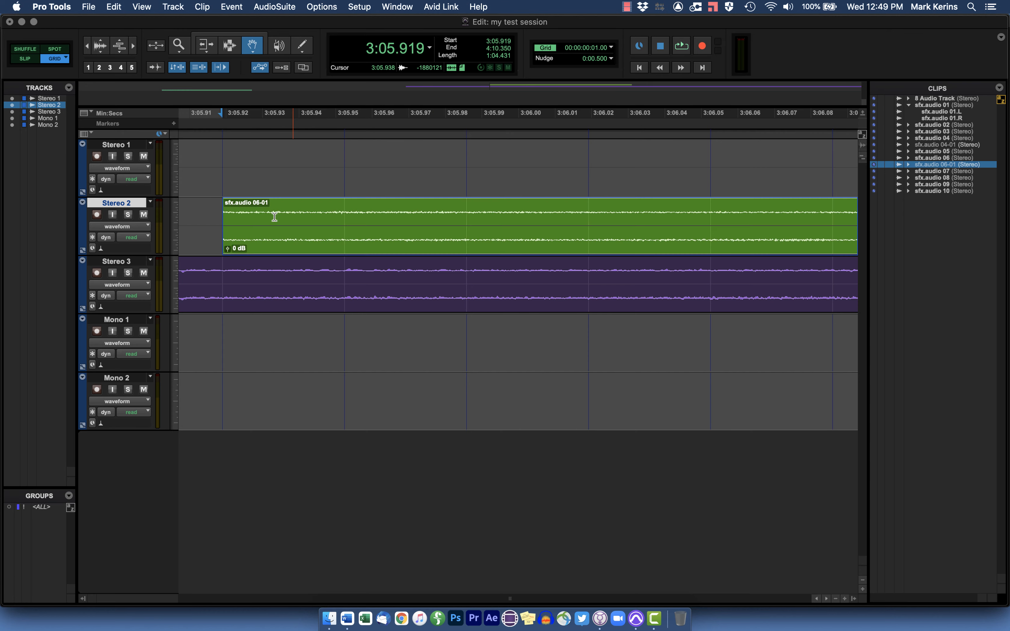
left_click(86, 47)
left_click(86, 47)
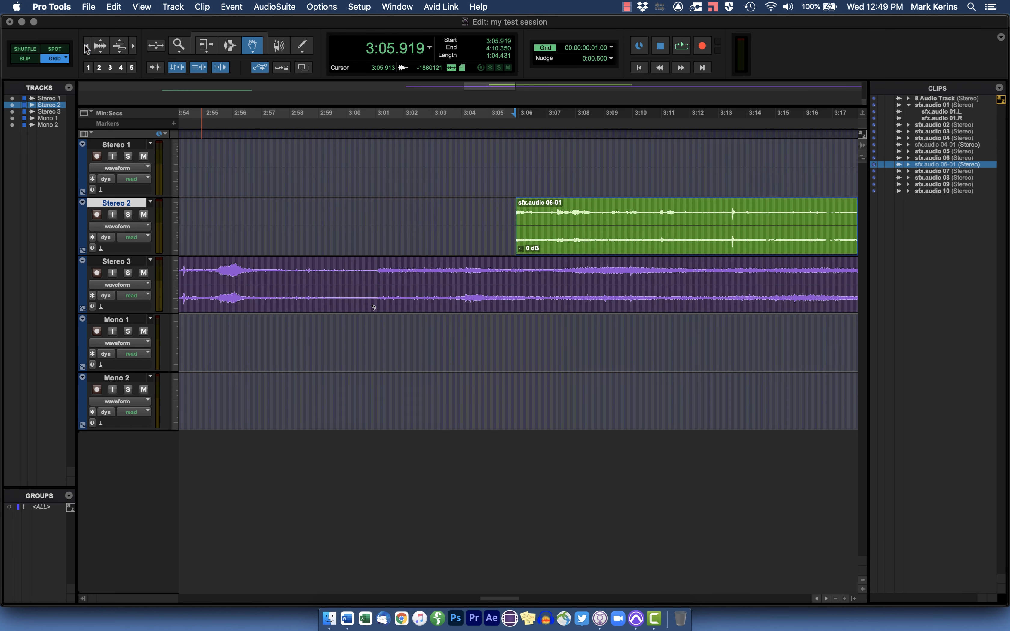
In Slip mode, place the sfx.audio 07 clip on the Stereo 3 track at about 7:31.121, after the existing clip.
left_click(87, 47)
left_click(50, 50)
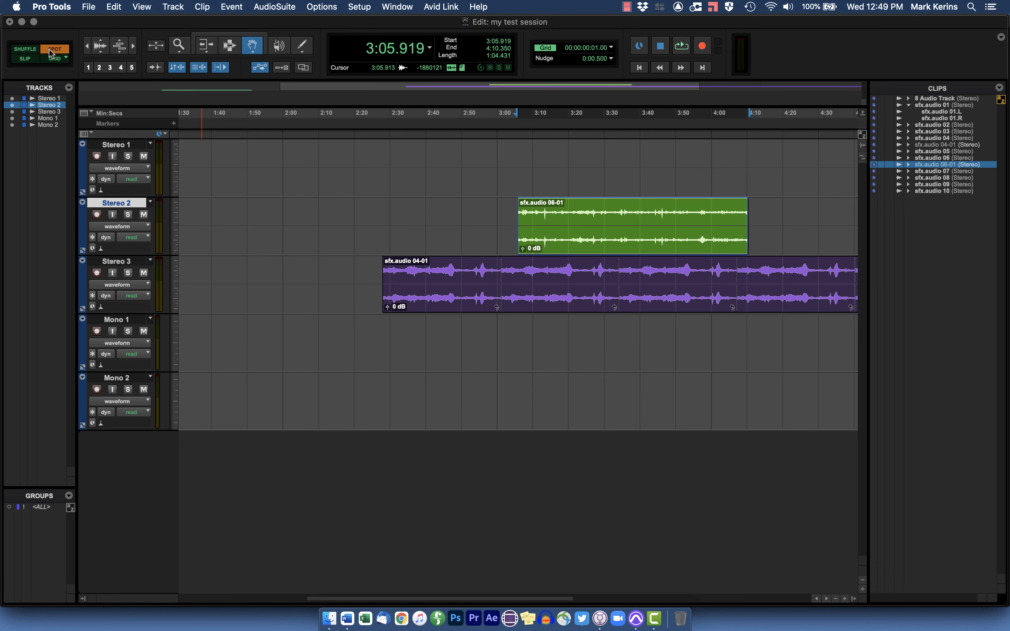
left_click(30, 50)
left_click(87, 46)
left_click(87, 46)
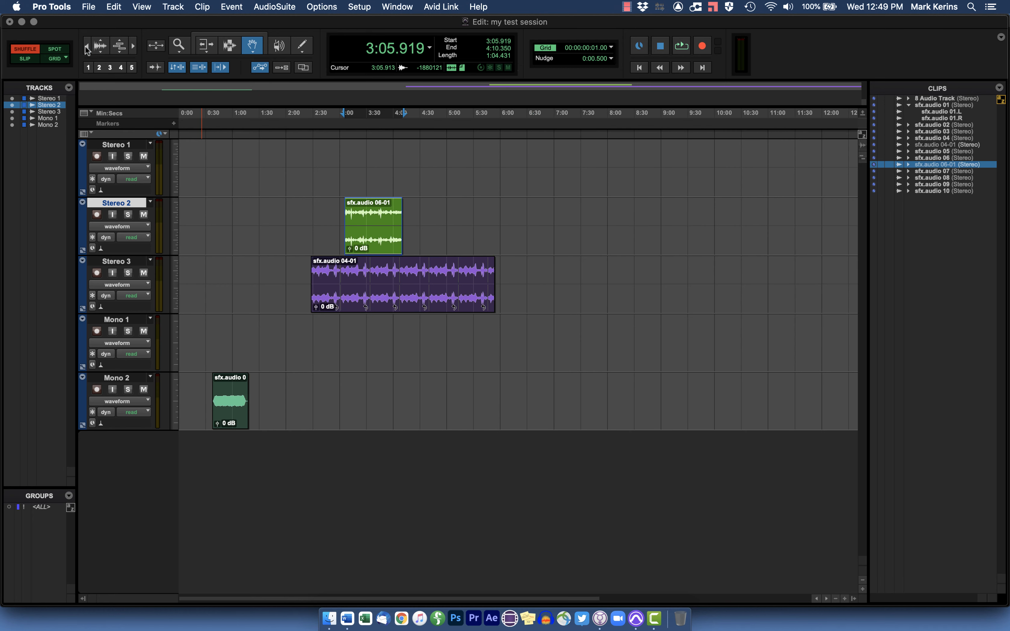
left_click(87, 46)
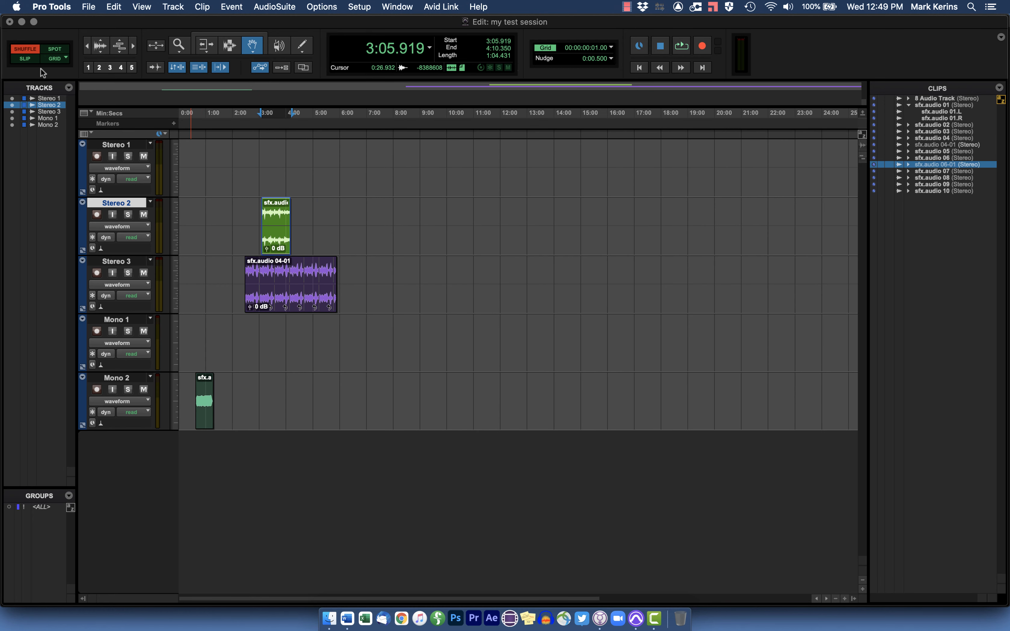
left_click(26, 59)
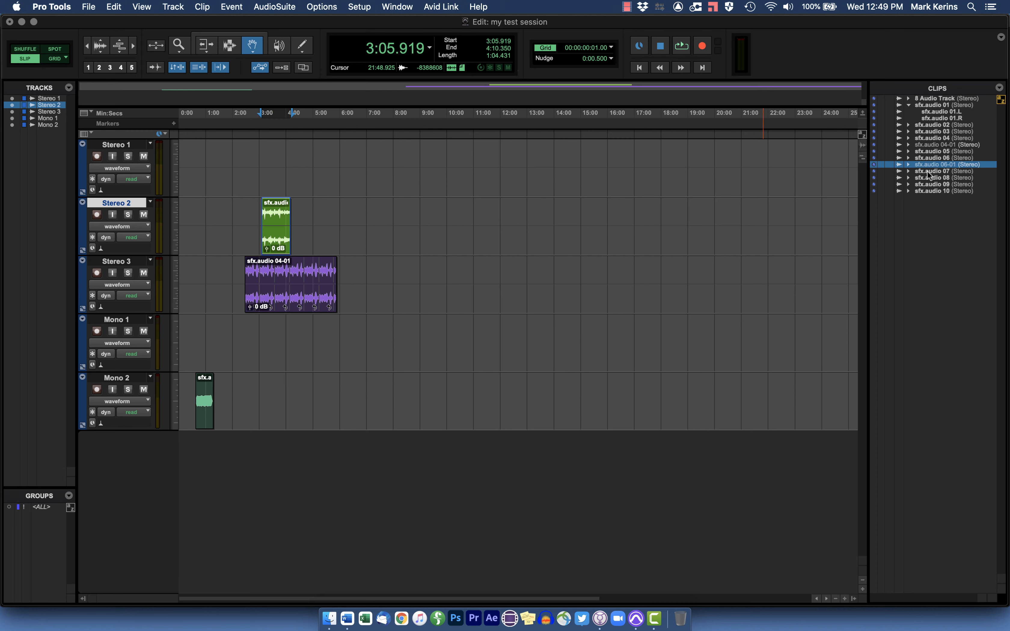
left_click_drag(929, 175, 382, 311)
Move the sfx.audio 07 clip earlier on Stereo 3 to about 6:15.710, try overlapping the preceding clip at about 5:38.004, and undo the overlap.
double_click(133, 48)
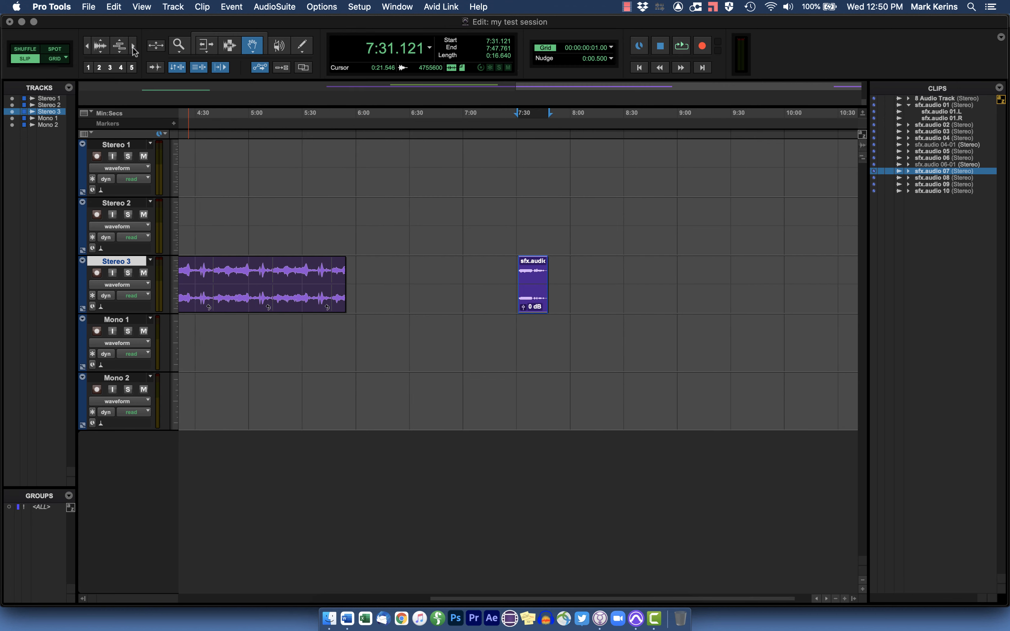
scroll(481, 201, "left", 5)
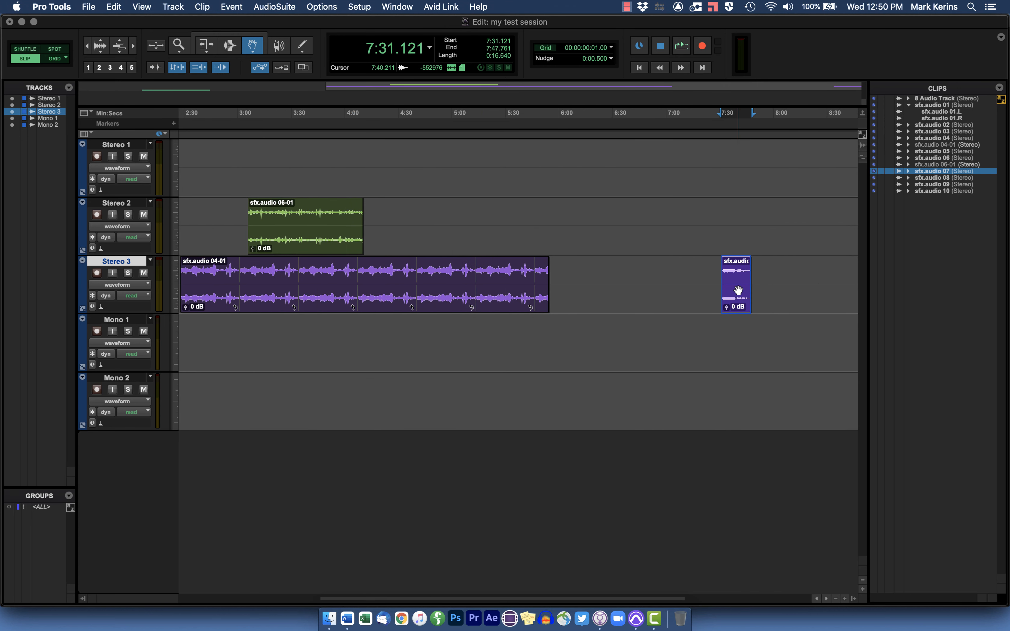
left_click_drag(738, 292, 533, 288)
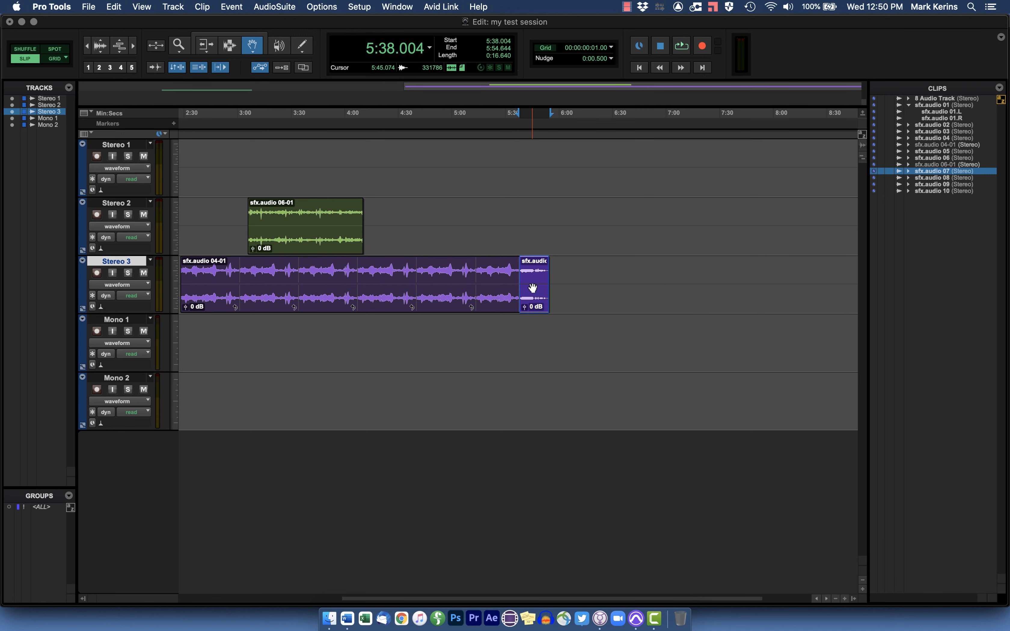
key("super+z")
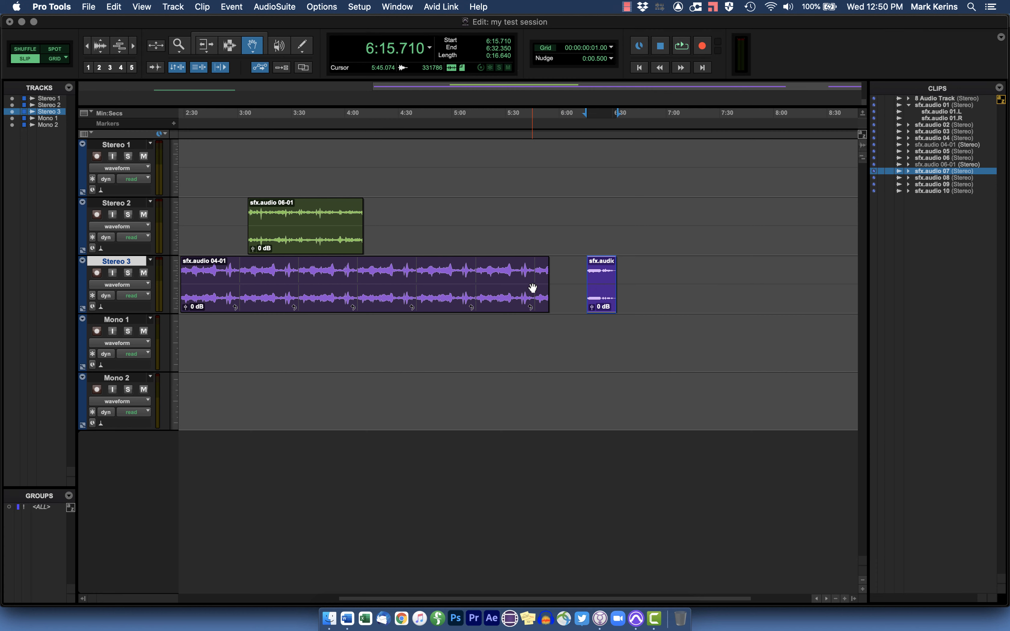
In Slip mode, move the sfx.audio 07 clip close to the end of the preceding Stereo 3 clip, at about 5:56.857.
left_click(28, 50)
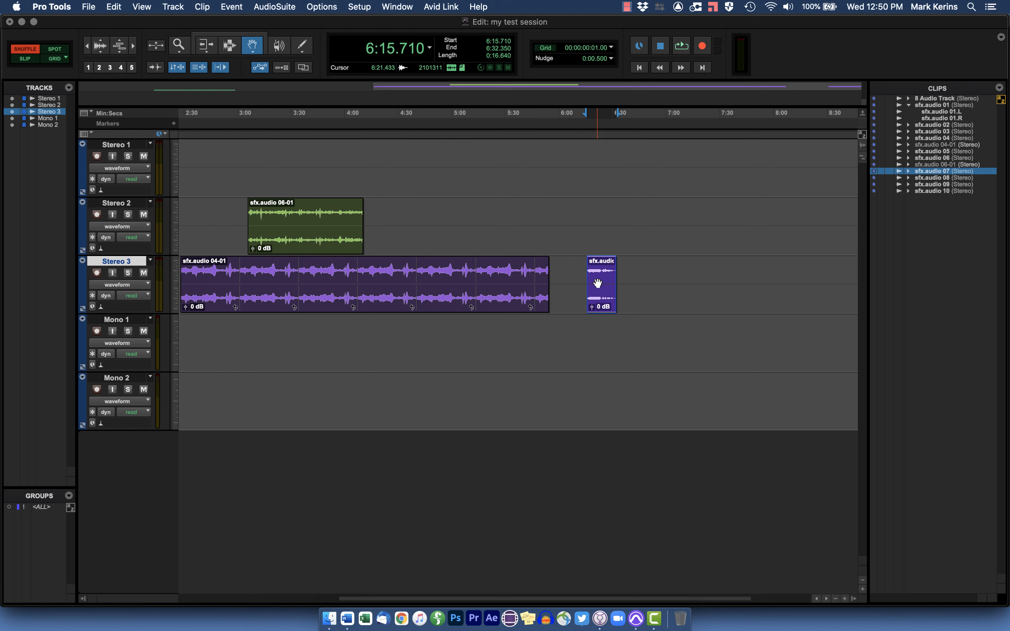
left_click(25, 59)
left_click_drag(601, 292, 571, 292)
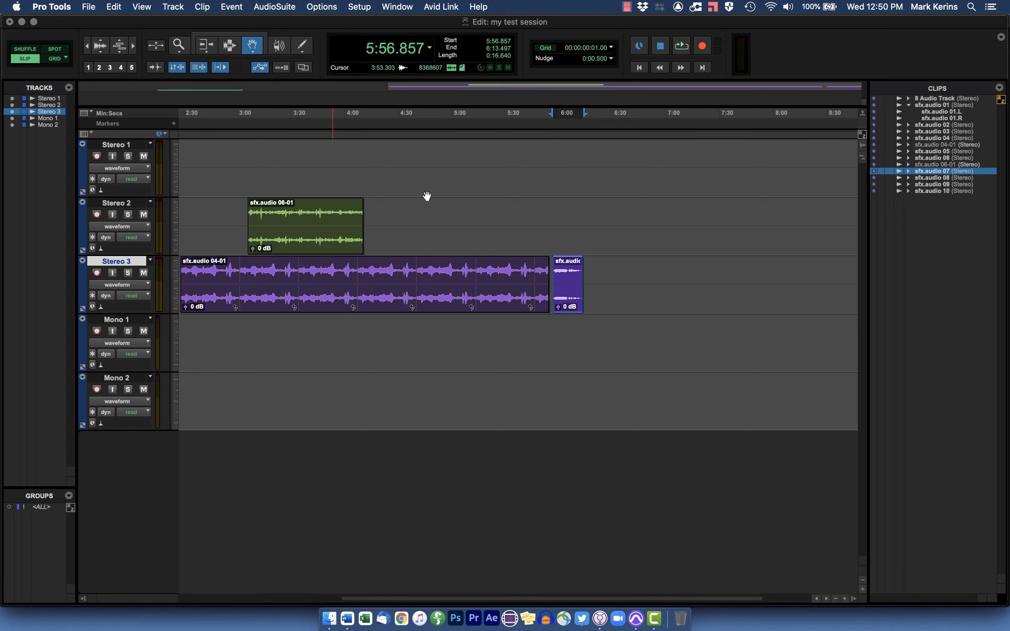
Place the edit cursor at about 5:55.847 between the two Stereo 3 clips with the Selector and inspect the gap up close.
key("F7")
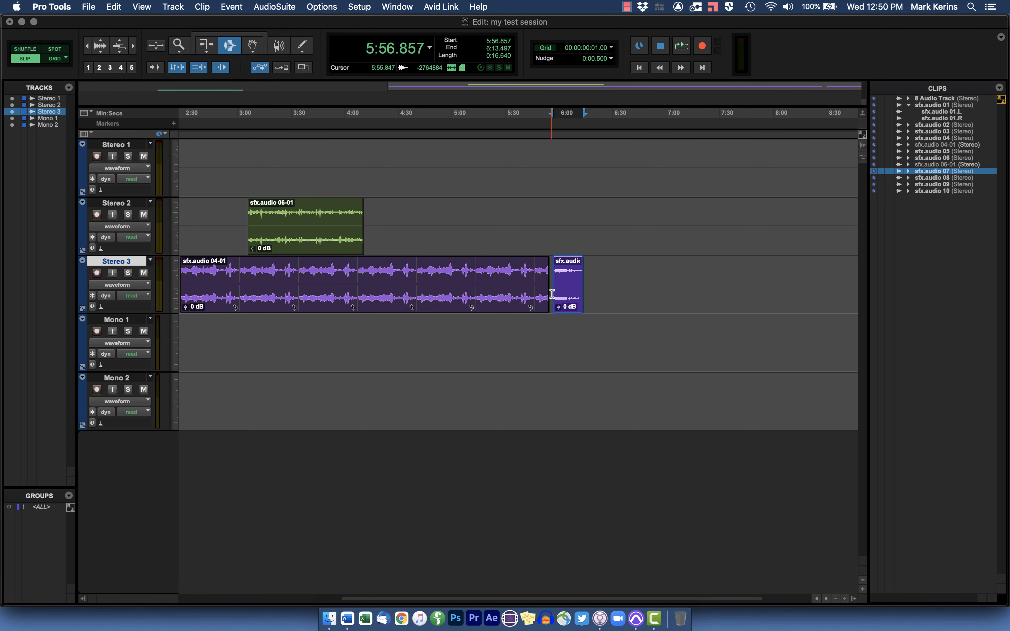
left_click(552, 294)
left_click(134, 46)
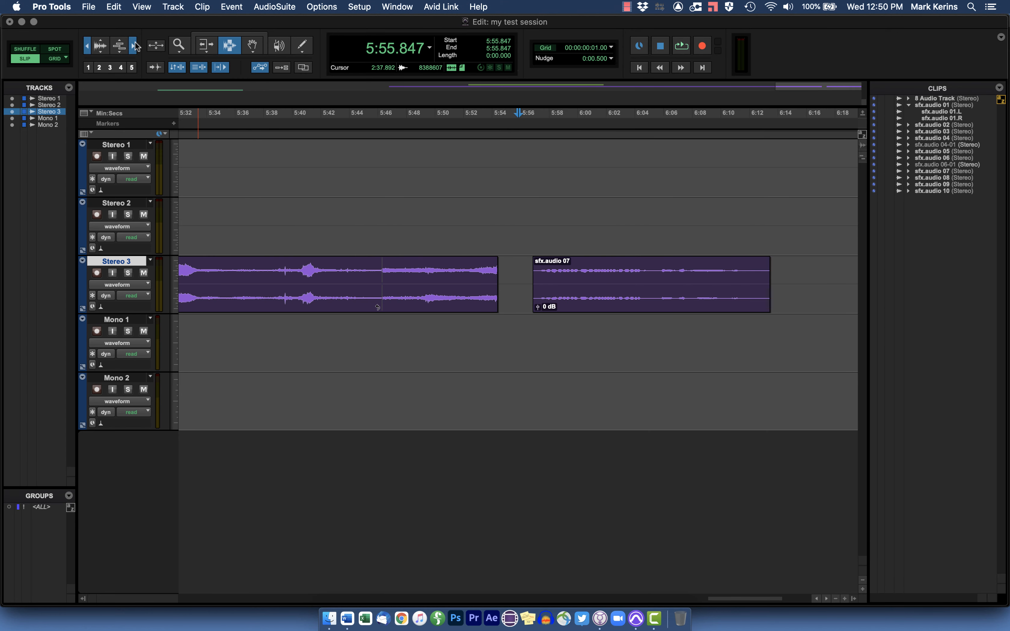
left_click(133, 46)
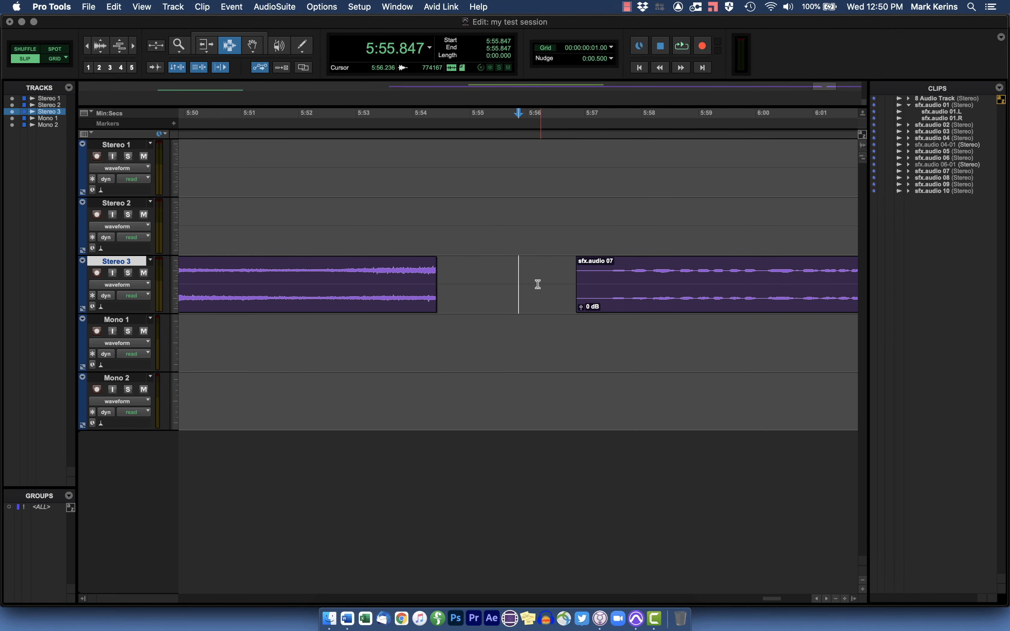
left_click(87, 45)
In Shuffle mode, move the sfx.audio 07 clip with the Grabber against the end of the preceding Stereo 3 clip, and undo the move.
left_click(26, 50)
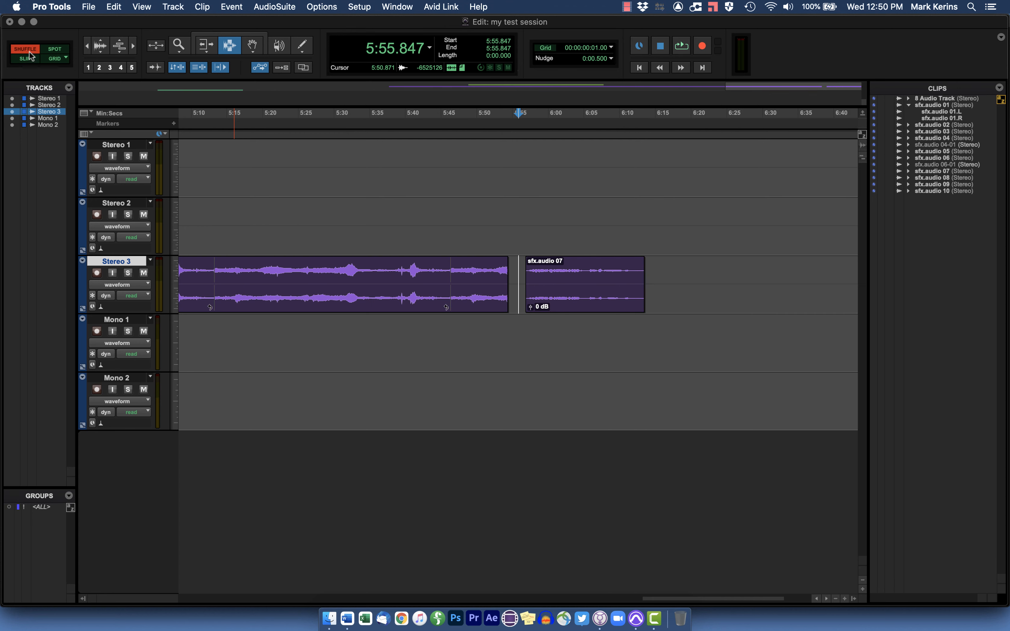
key("F8")
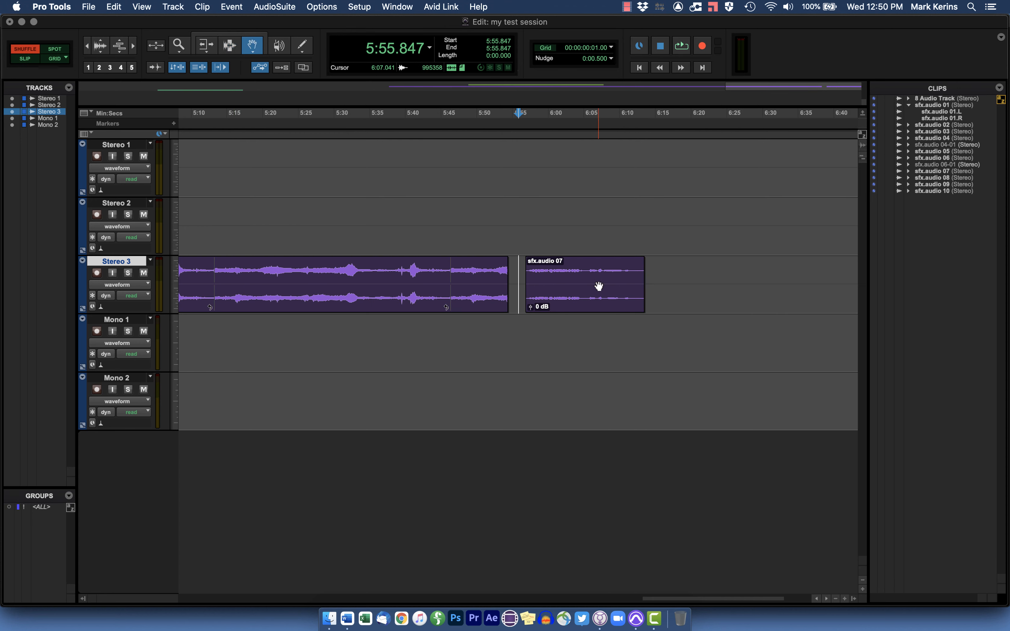
left_click(599, 286)
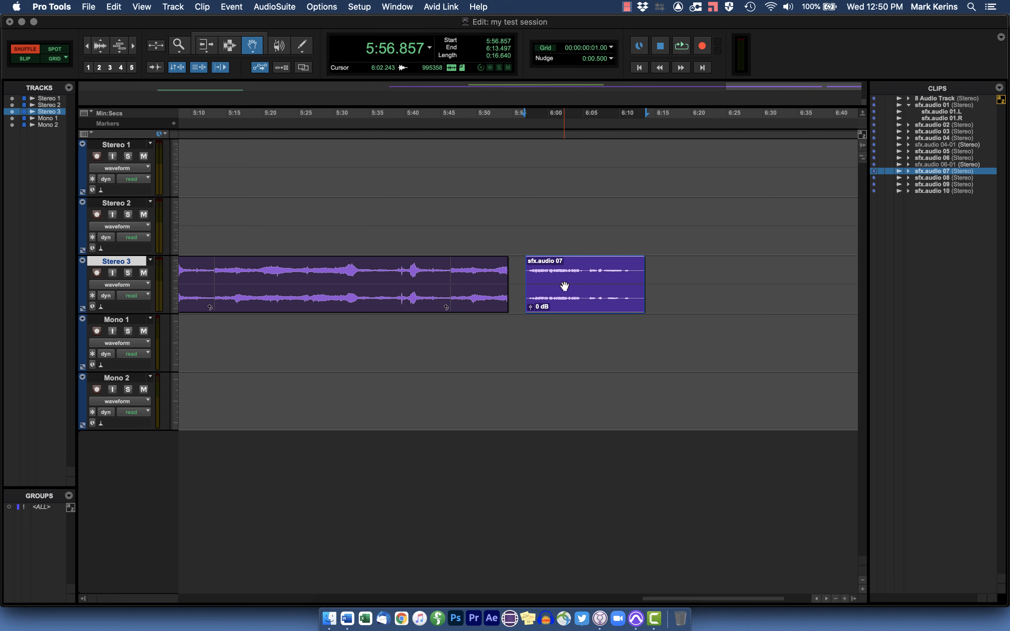
left_click_drag(565, 286, 518, 286)
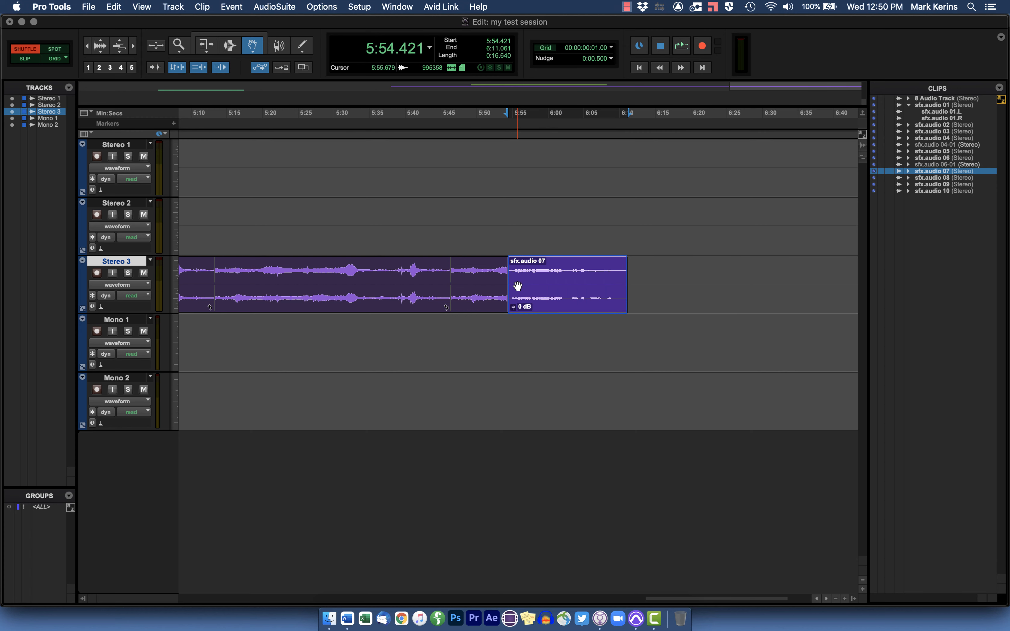
key("super+z")
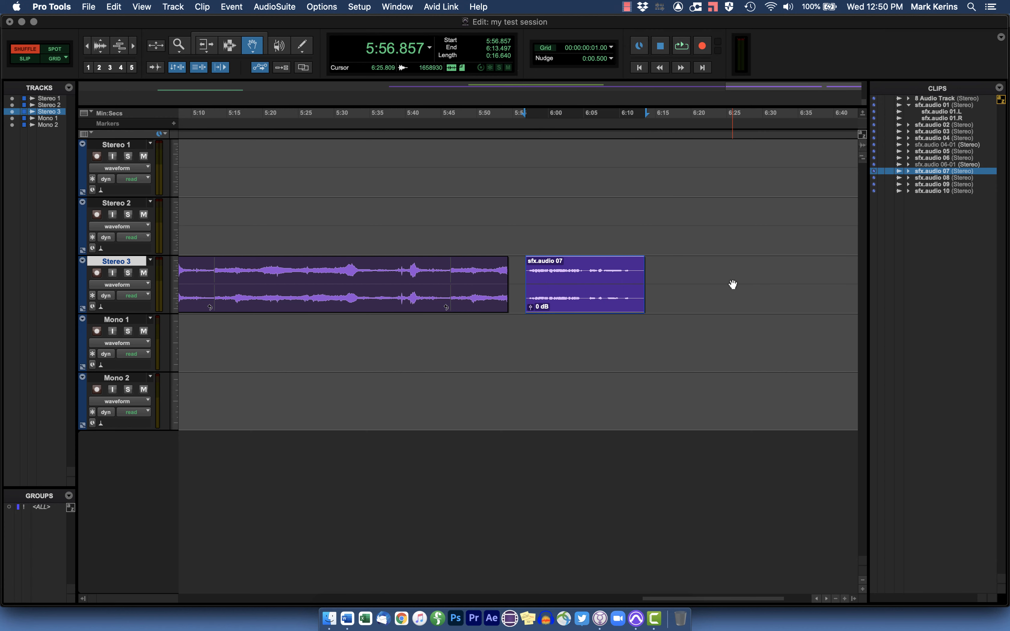
Try shuffling the sfx.audio 07 clip to the end of the Stereo 2 clip, and bring it back to Stereo 3 before releasing it.
left_click(86, 47)
left_click(86, 47)
left_click(87, 47)
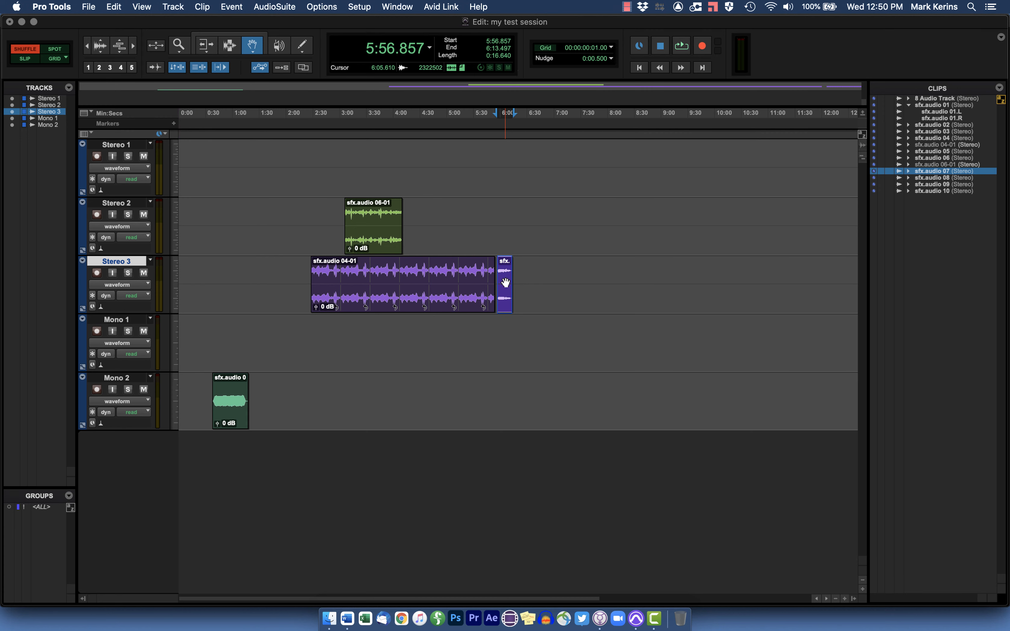
left_click_drag(506, 284, 432, 233)
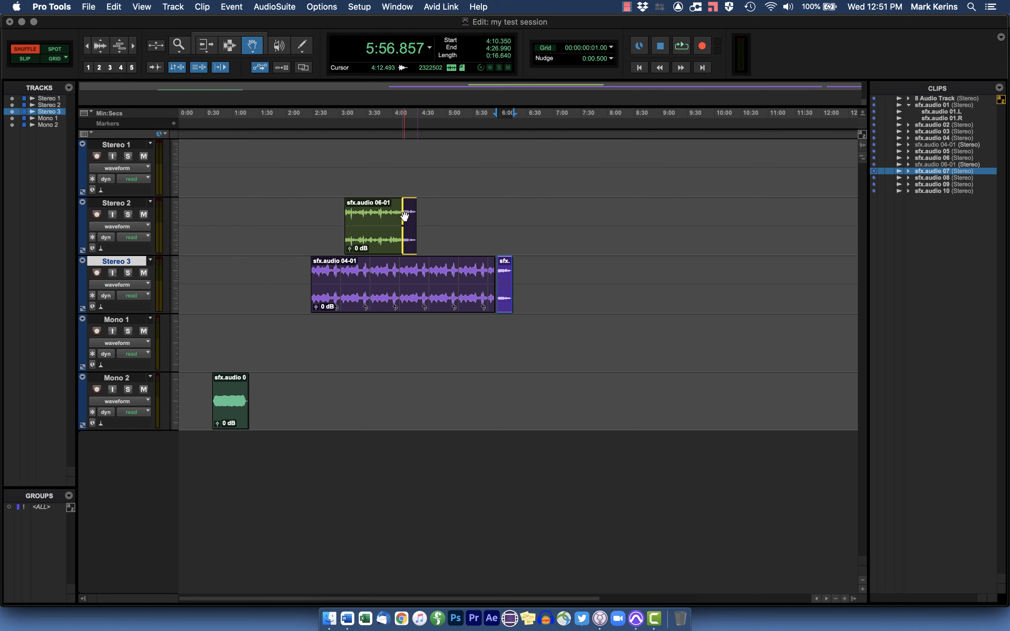
left_click_drag(405, 217, 494, 274)
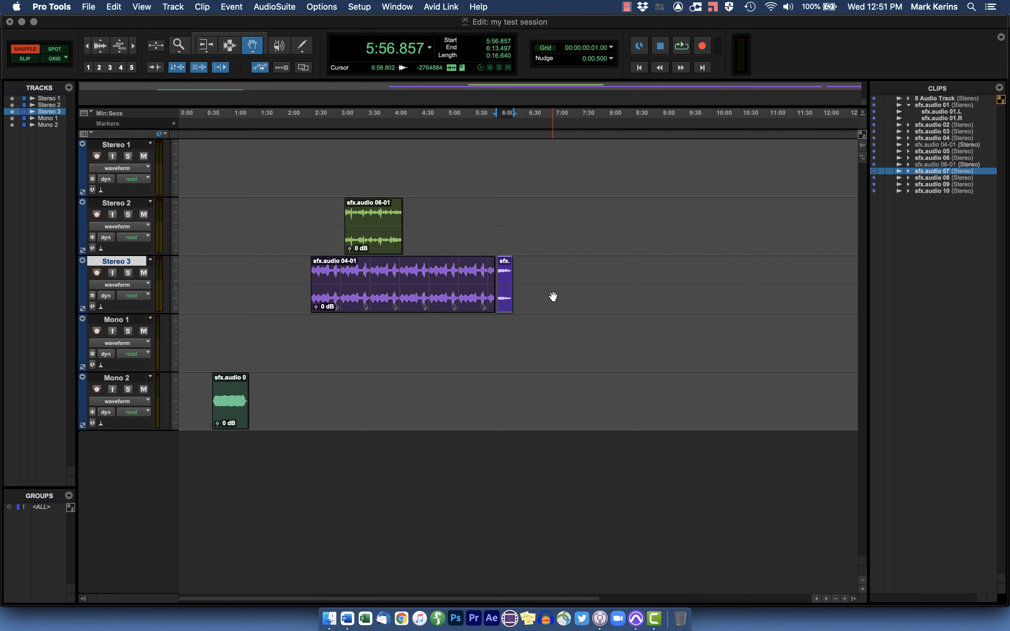
Undo the sfx.audio 07 clip's last slip move, shuffle it against the end of the preceding Stereo 3 clip, and undo that move too.
key("super+z")
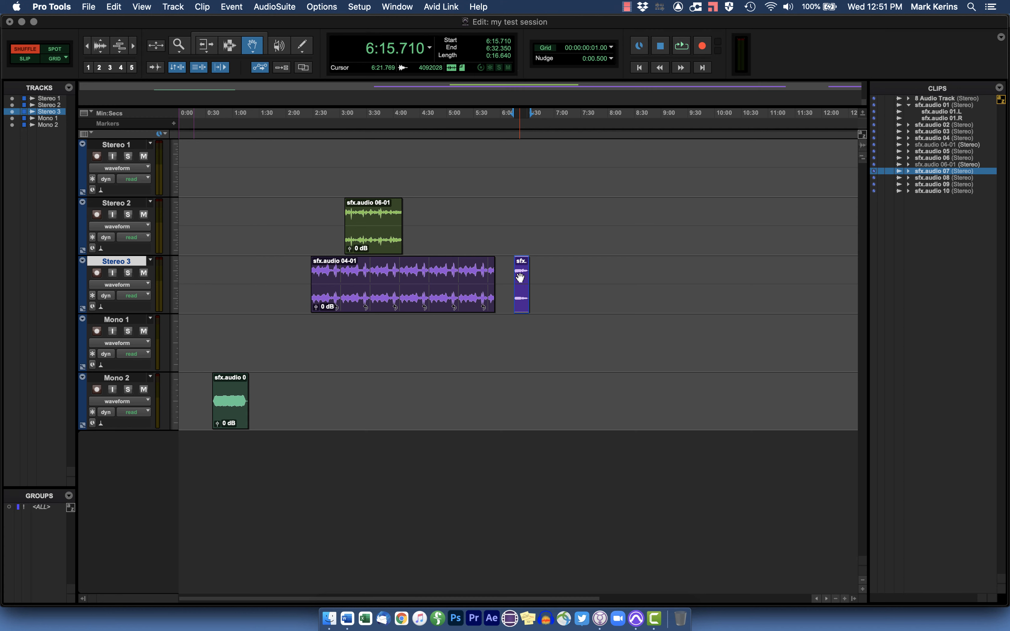
left_click_drag(520, 278, 469, 278)
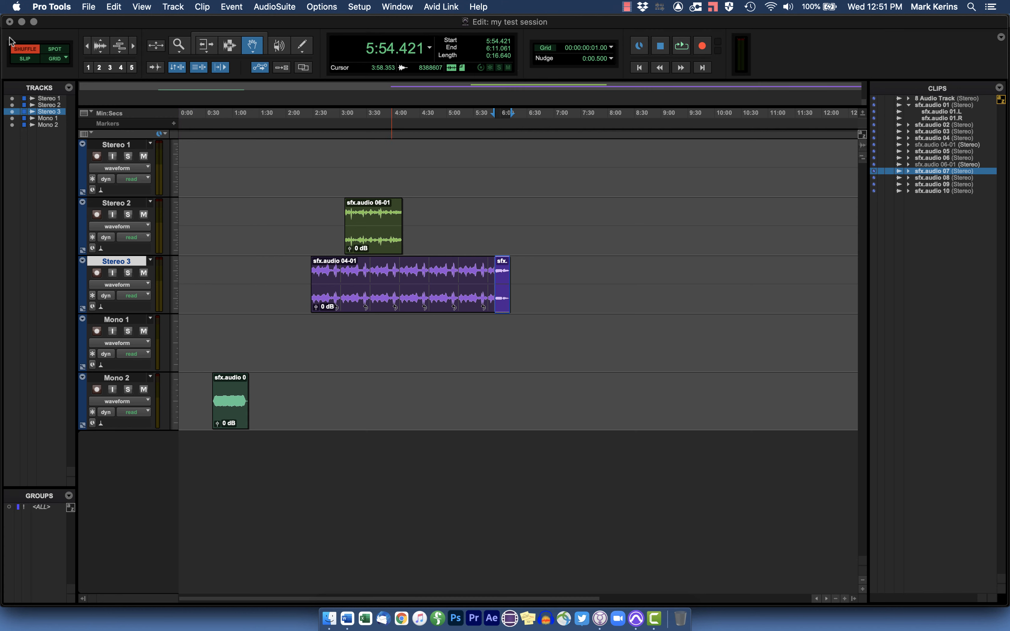
key("super+z")
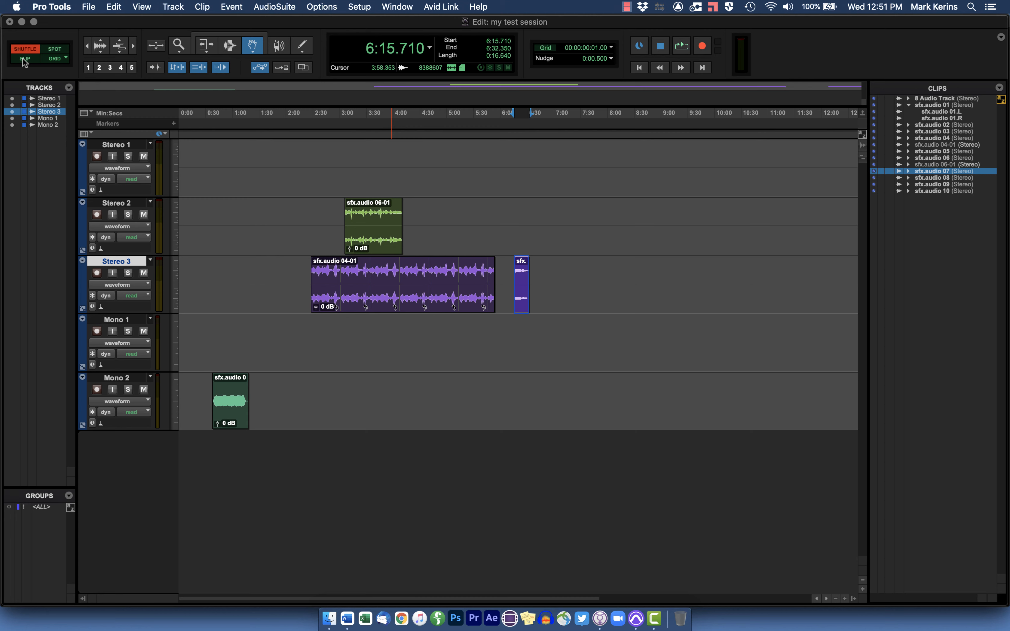
In Slip mode, move the sfx.audio 07 clip to Stereo 2 at about 6:19.750 and place sfx.audio 05 after it at about 7:25.061.
left_click(25, 58)
left_click_drag(523, 286, 526, 223)
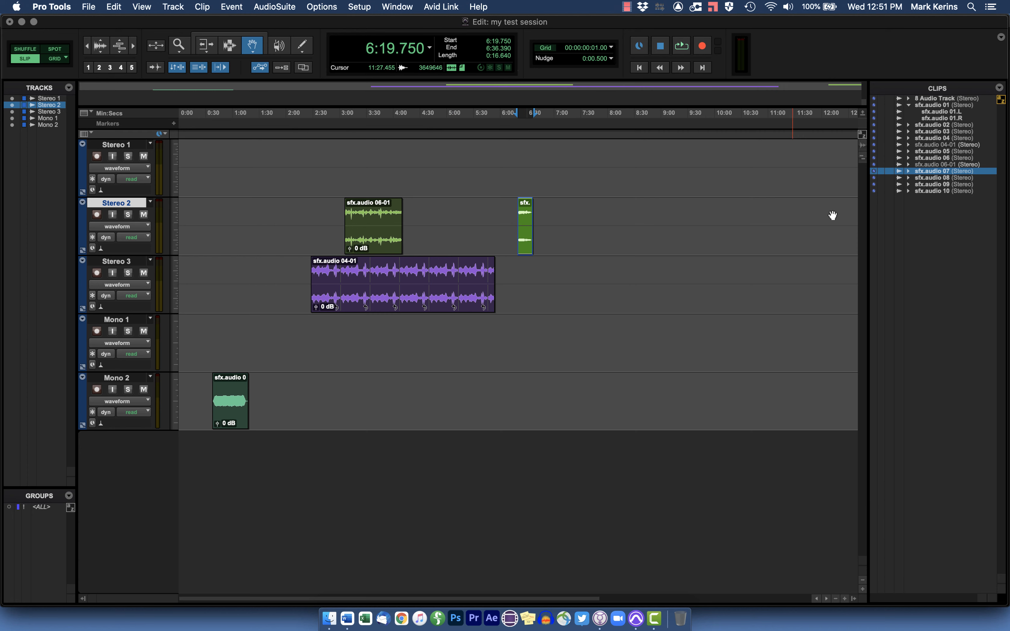
left_click_drag(928, 149, 576, 239)
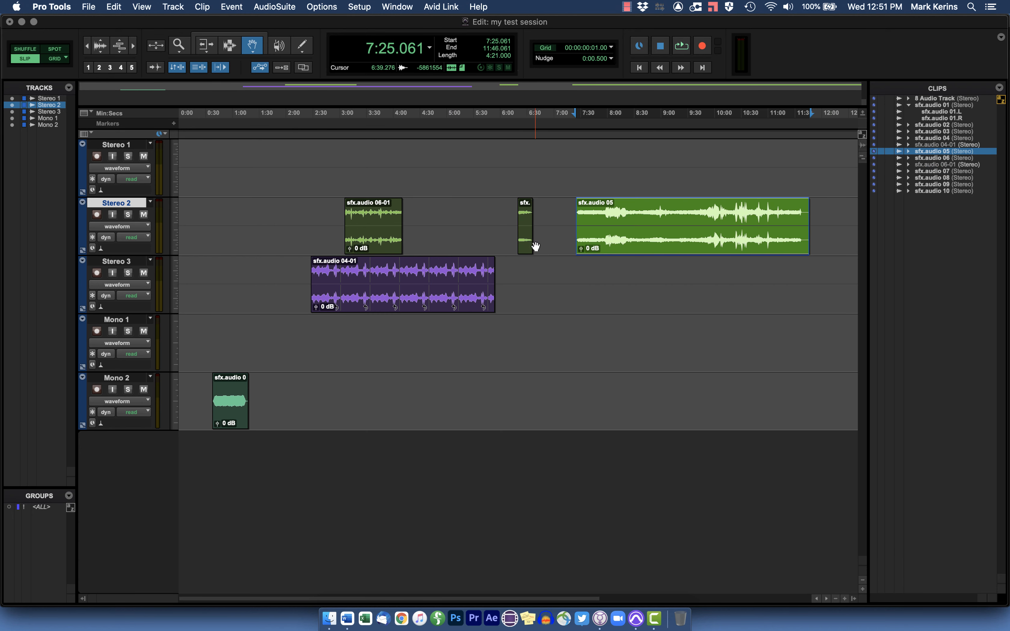
Place the sfx.audio 03 clip on Stereo 2, position it at about 4:21.246, and undo a trial move to Stereo 3 at about 6:29.849.
left_click_drag(931, 133, 426, 241)
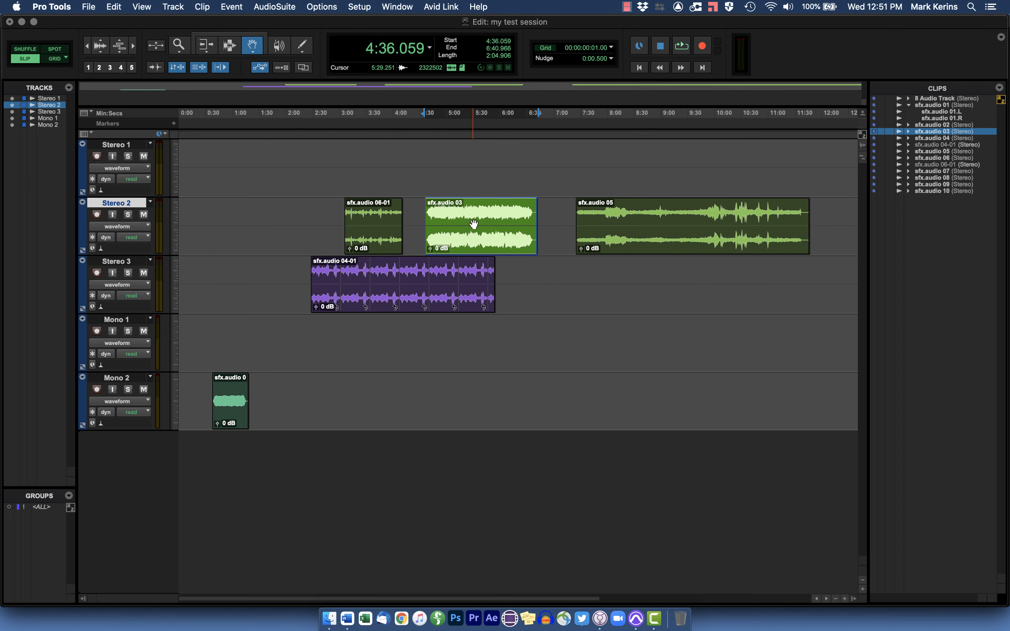
left_click_drag(474, 224, 577, 287)
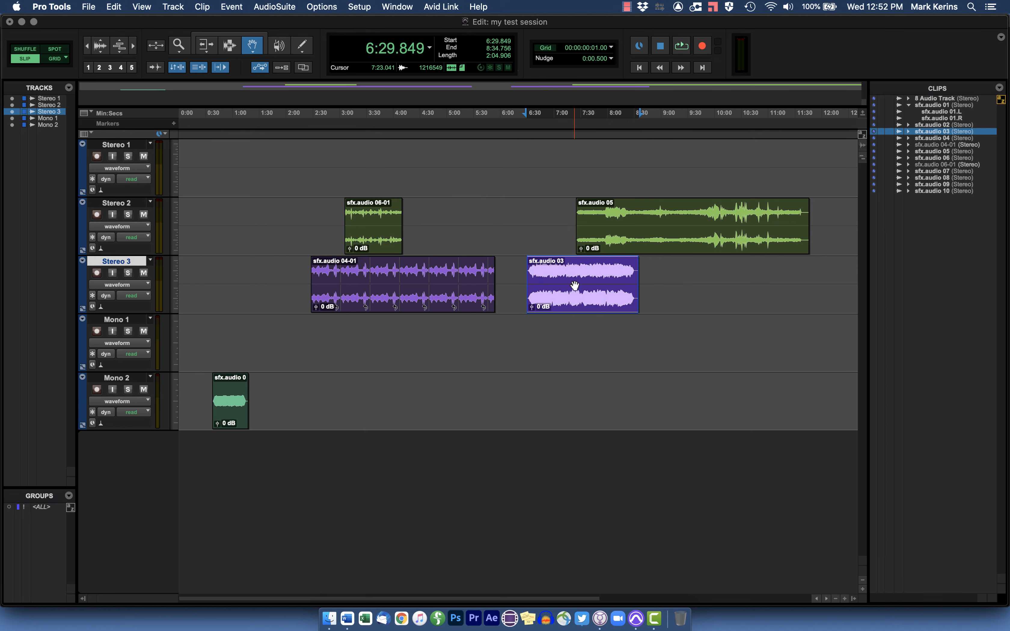
key("super+z")
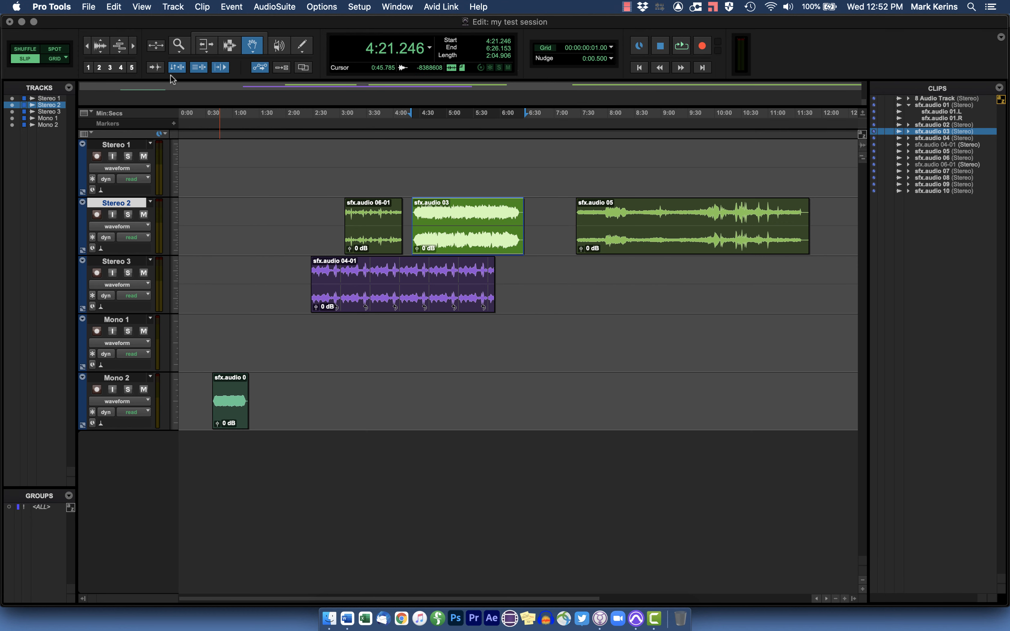
In Shuffle mode, move the sfx.audio 03 clip against the end of sfx.audio 06-01 on Stereo 2 twice, undoing the move each time.
left_click(33, 51)
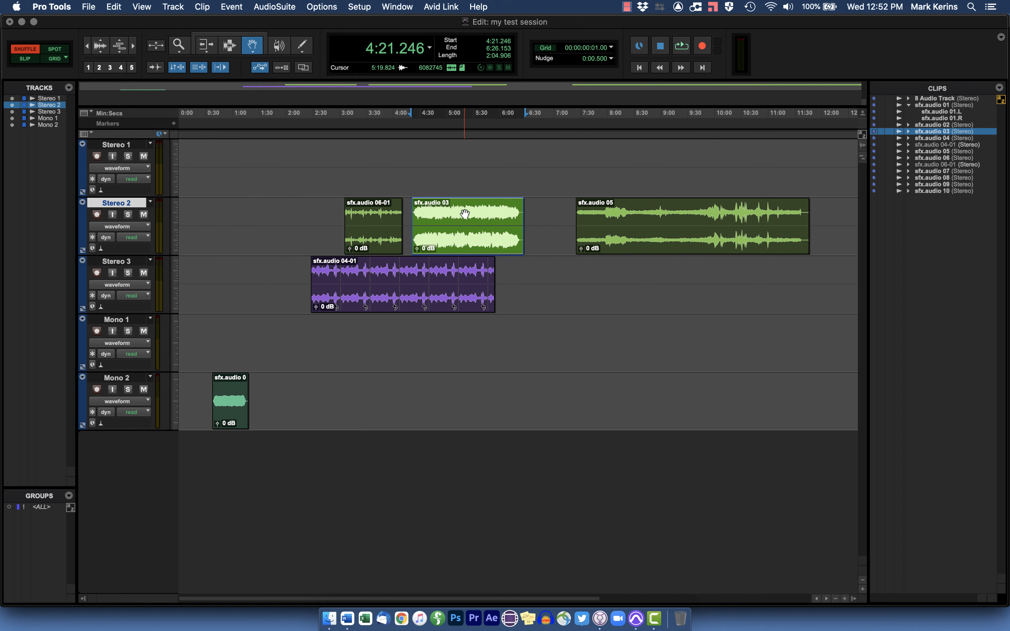
left_click_drag(442, 214, 402, 215)
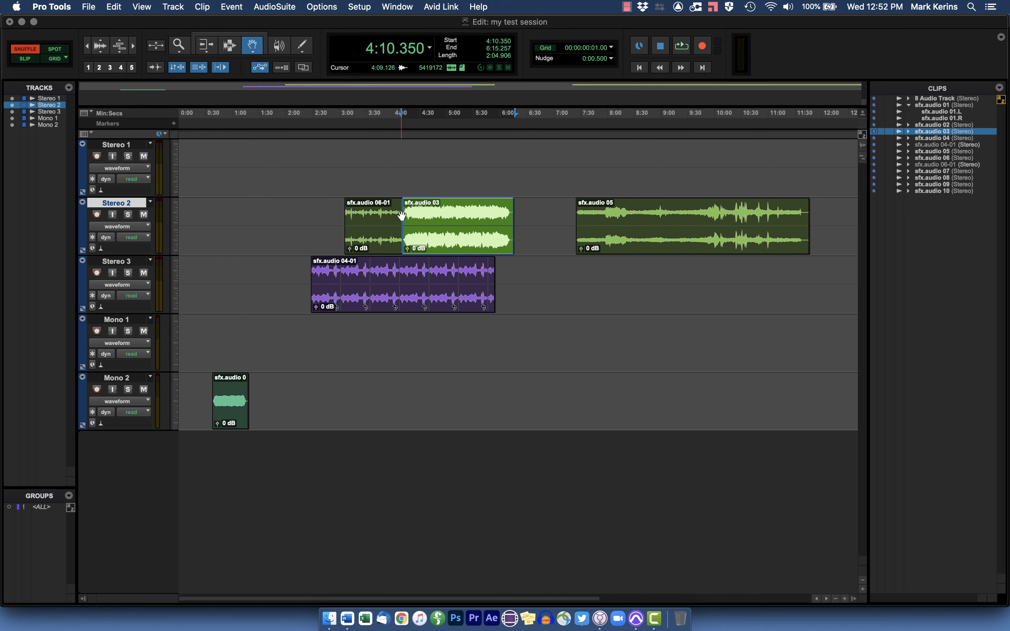
key("super+z")
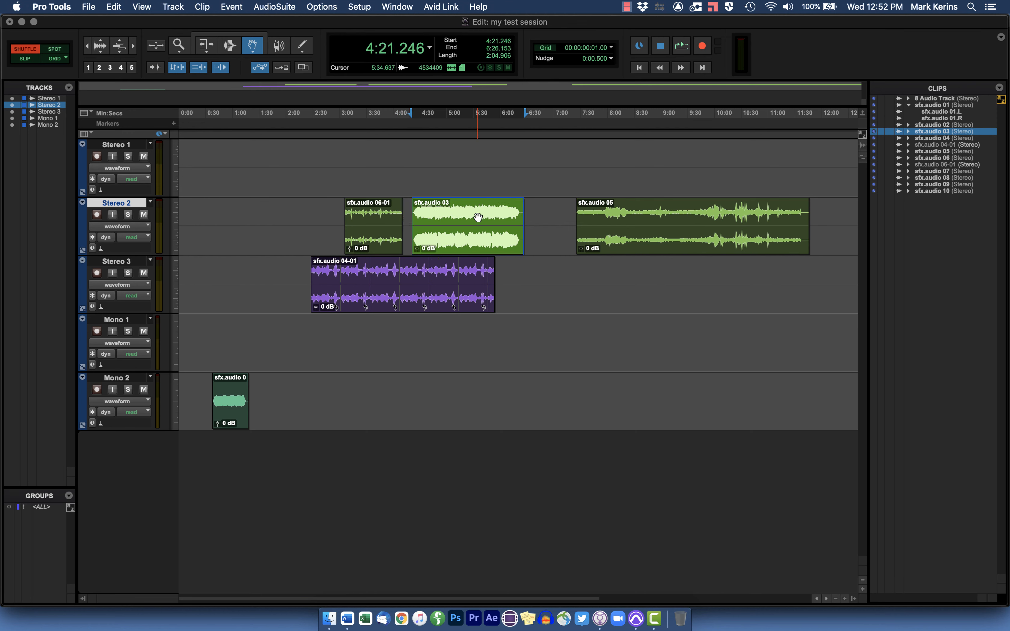
left_click_drag(413, 216, 407, 216)
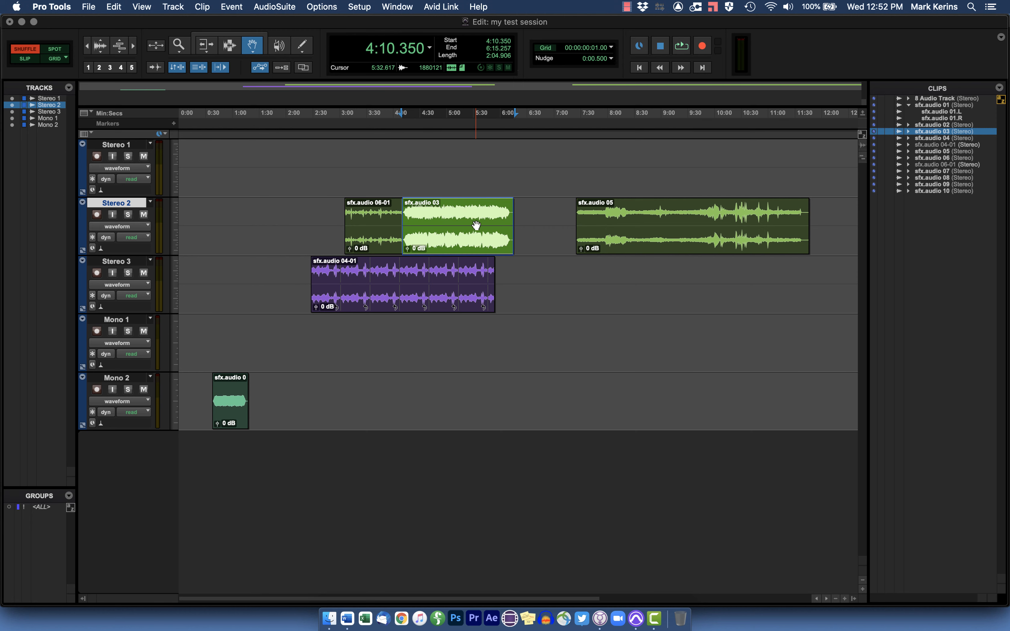
key("super+z")
Shuffle the sfx.audio 03 clip from Stereo 2 to the end of the sfx.audio 04-01 clip on Stereo 3, and undo the move.
left_click_drag(520, 247, 555, 276)
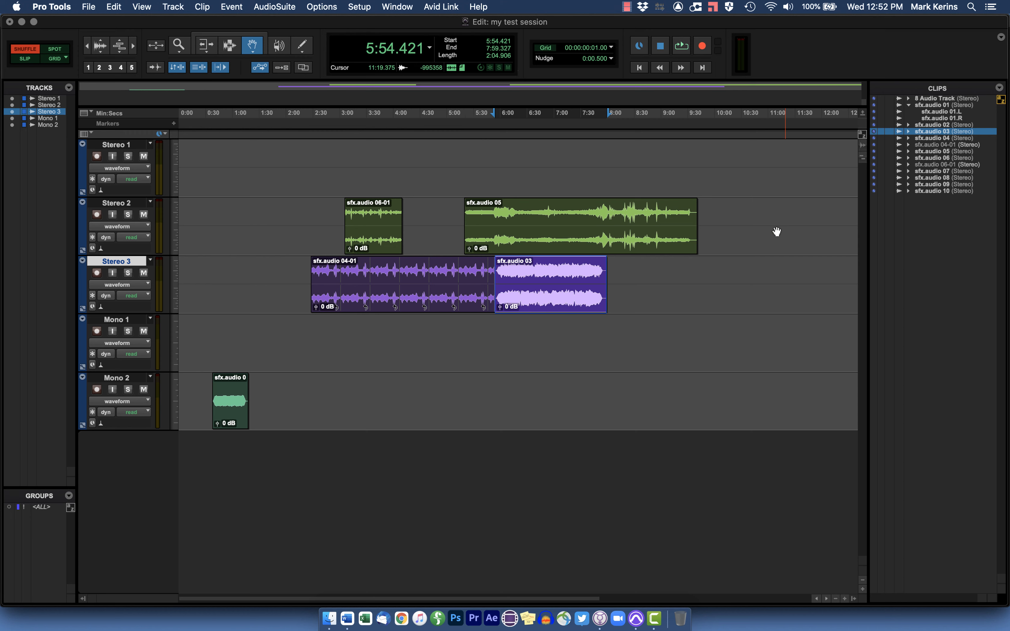
key("super+z")
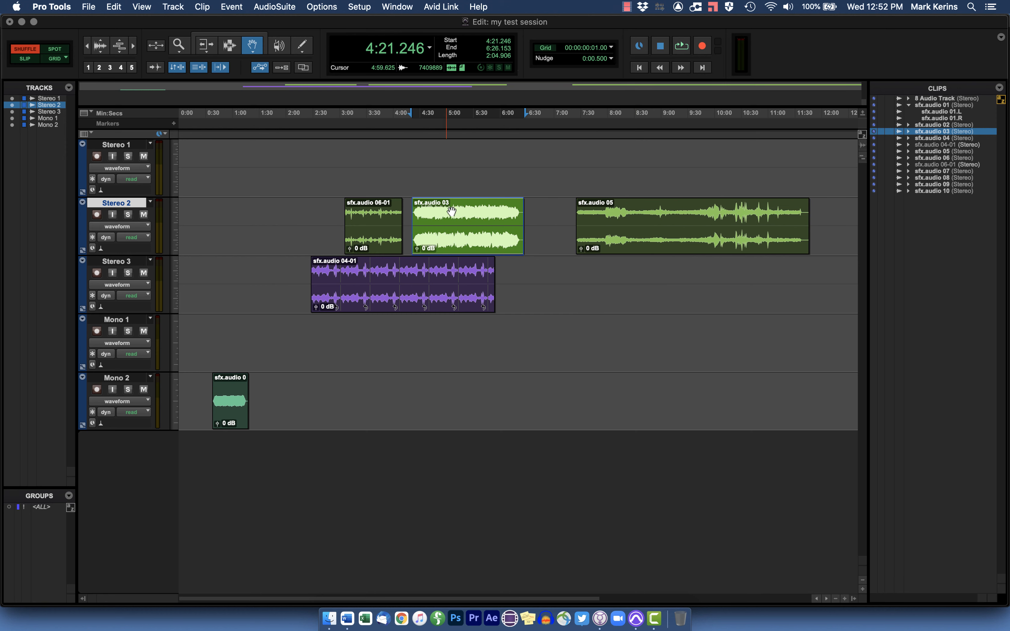
Shuffle the sfx.audio 03 clip over to Stereo 3 again, behind sfx.audio 04-01, and select the sfx.audio 05 clip on Stereo 2.
left_click(581, 223)
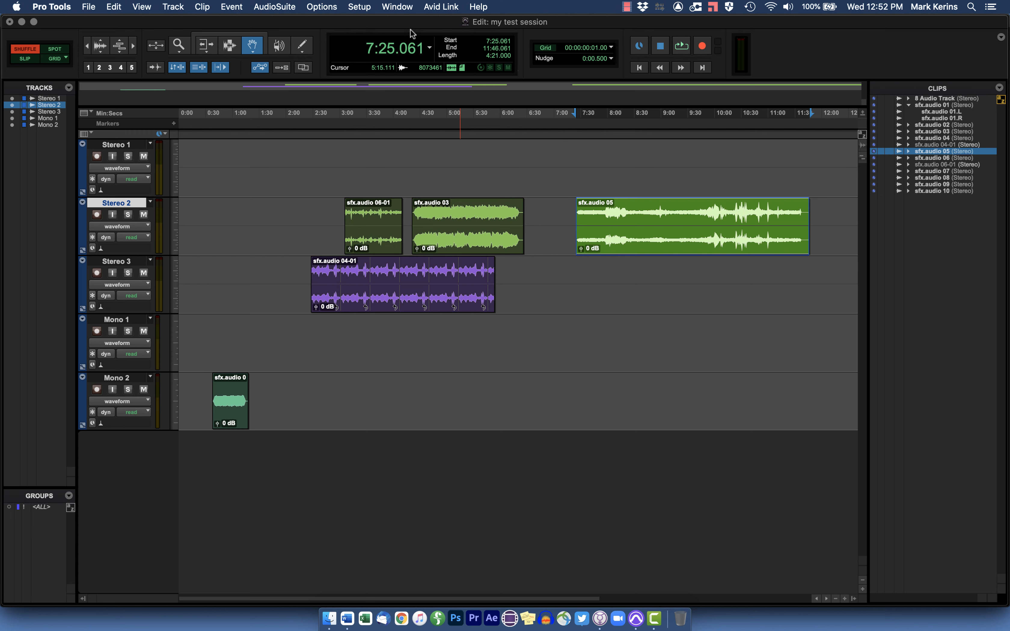
left_click_drag(478, 214, 568, 279)
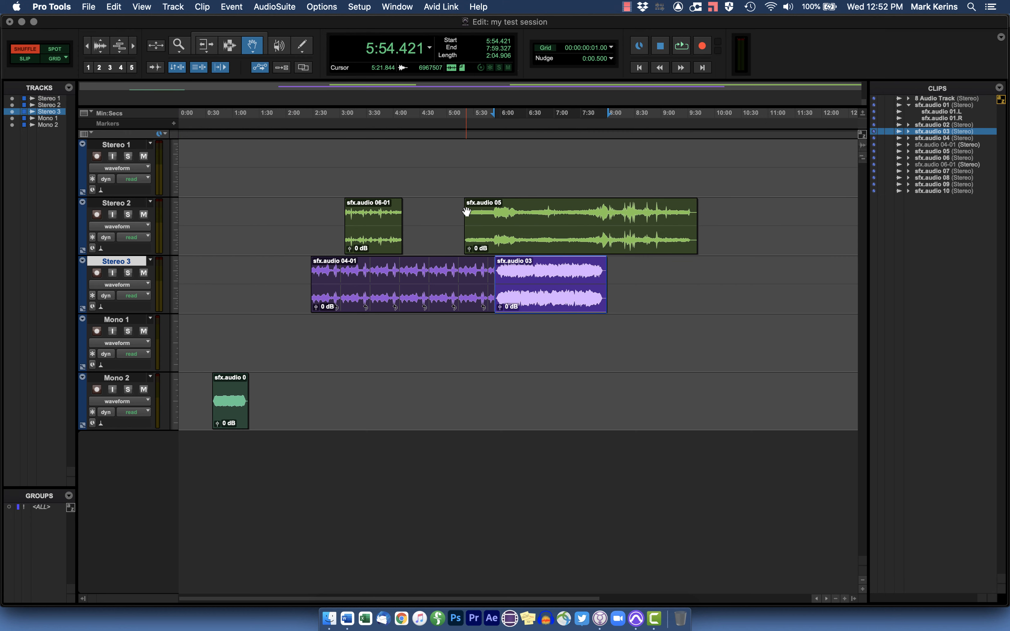
left_click(501, 215)
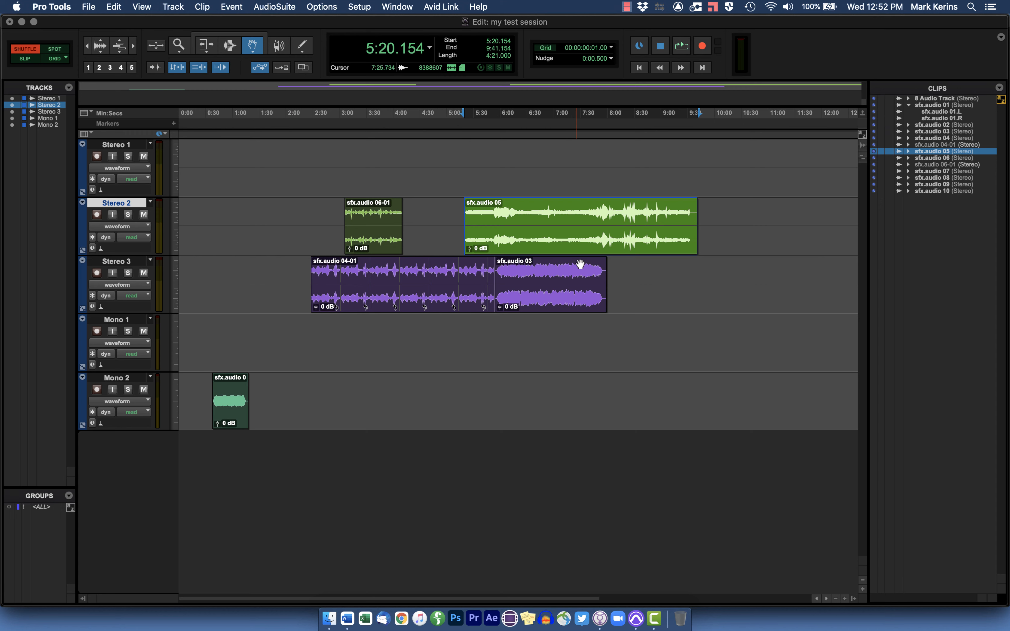
Position the sfx.audio 03 clip on Stereo 3 at about 6:19.750 and set the edit mode to Slip.
left_click_drag(580, 264, 563, 296)
left_click(24, 59)
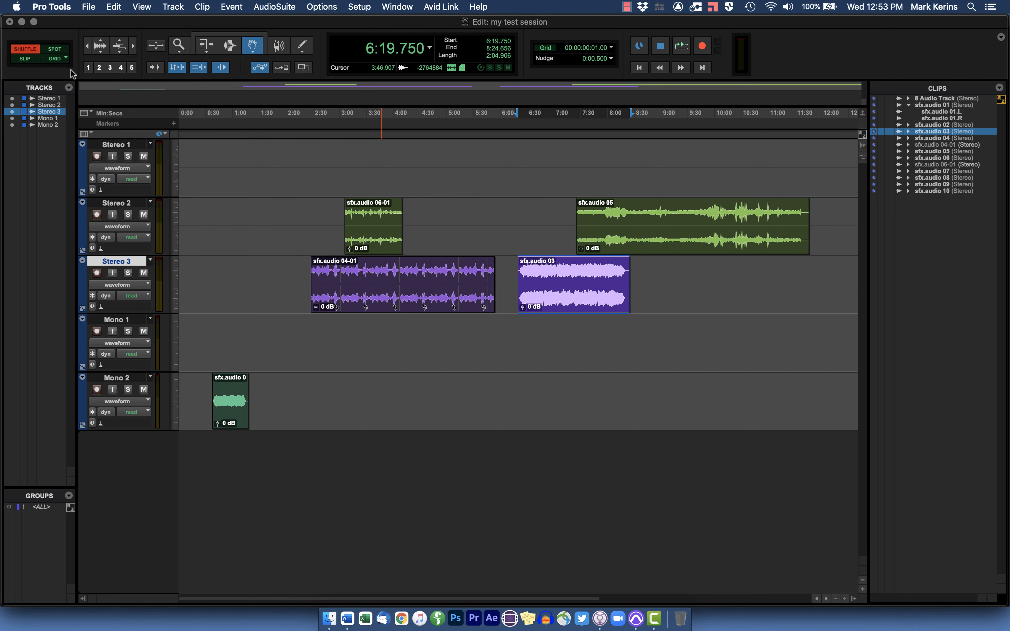
key("F4")
key("F2")
key("F1")
key("F2")
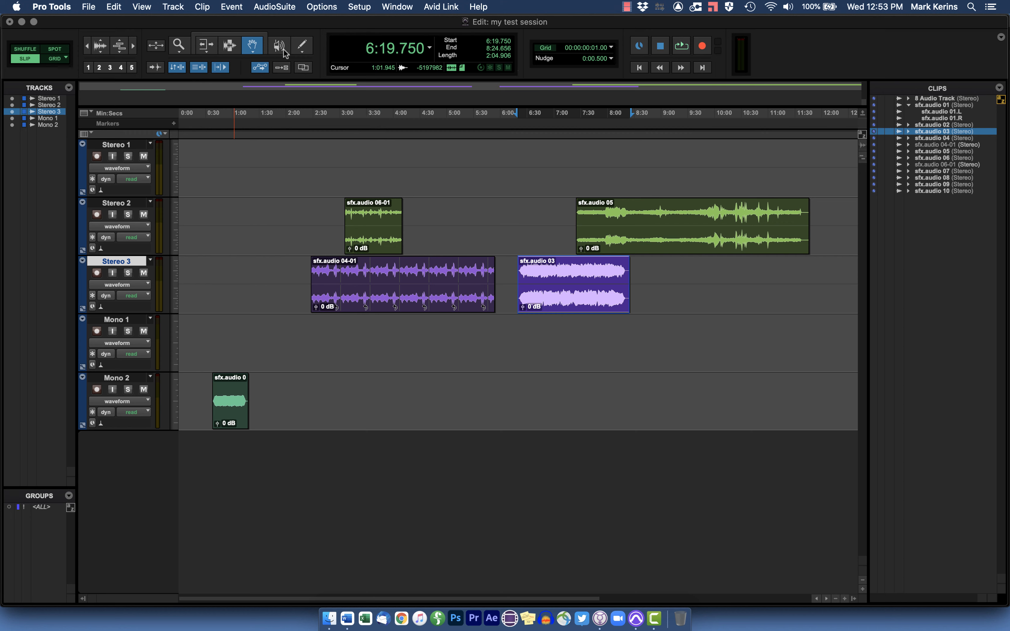
Select about 8:04.787 to 10:22.143 of the sfx.audio 05 clip on Stereo 2 and capture it as a clip named "cool sound".
left_click(230, 44)
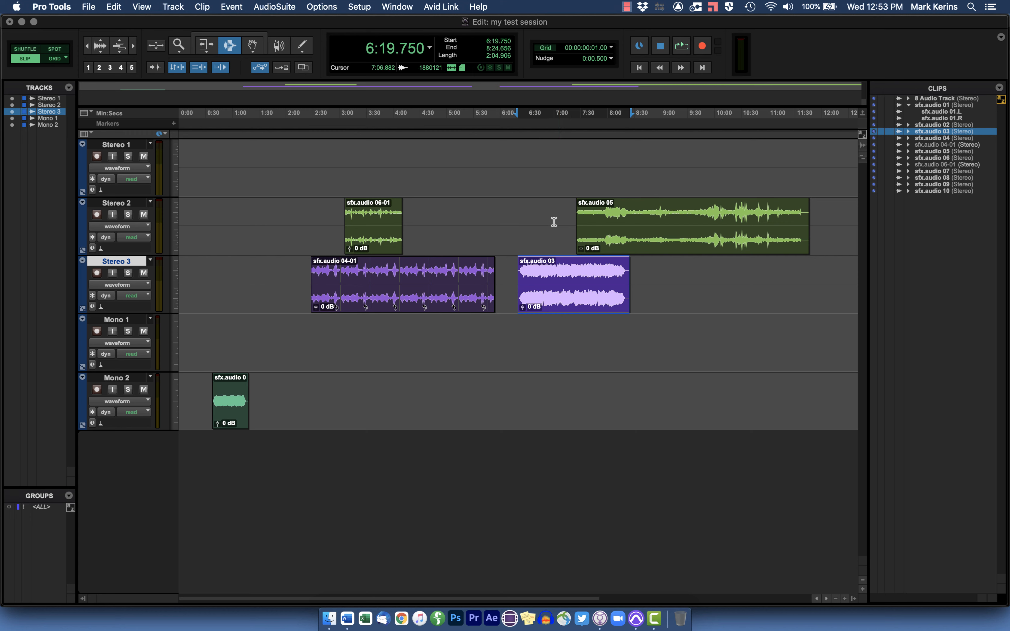
left_click(611, 226)
left_click_drag(611, 226, 735, 226)
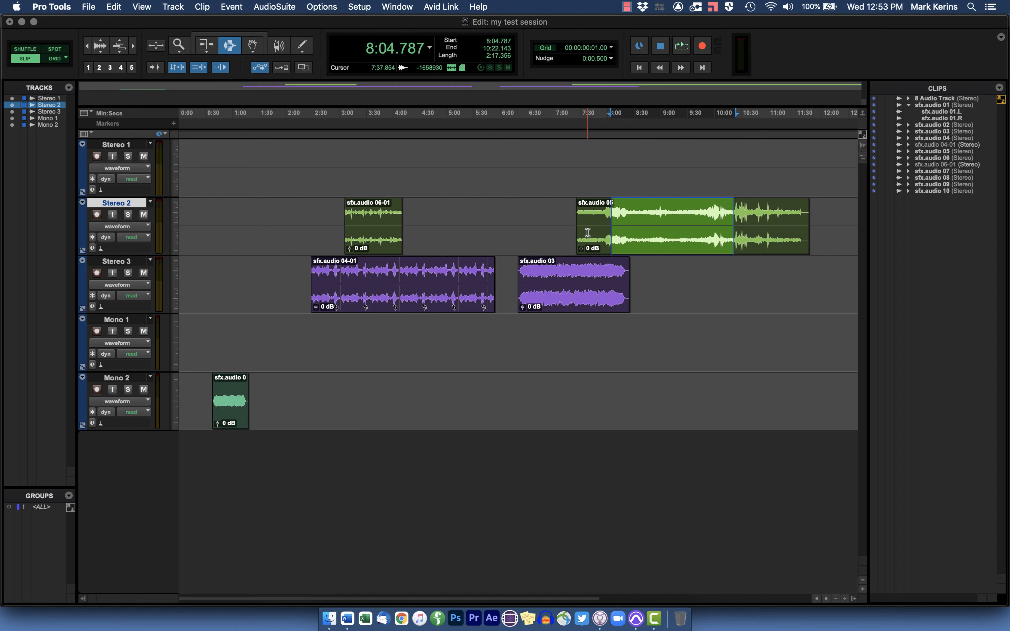
key("super+shift+r")
type("co")
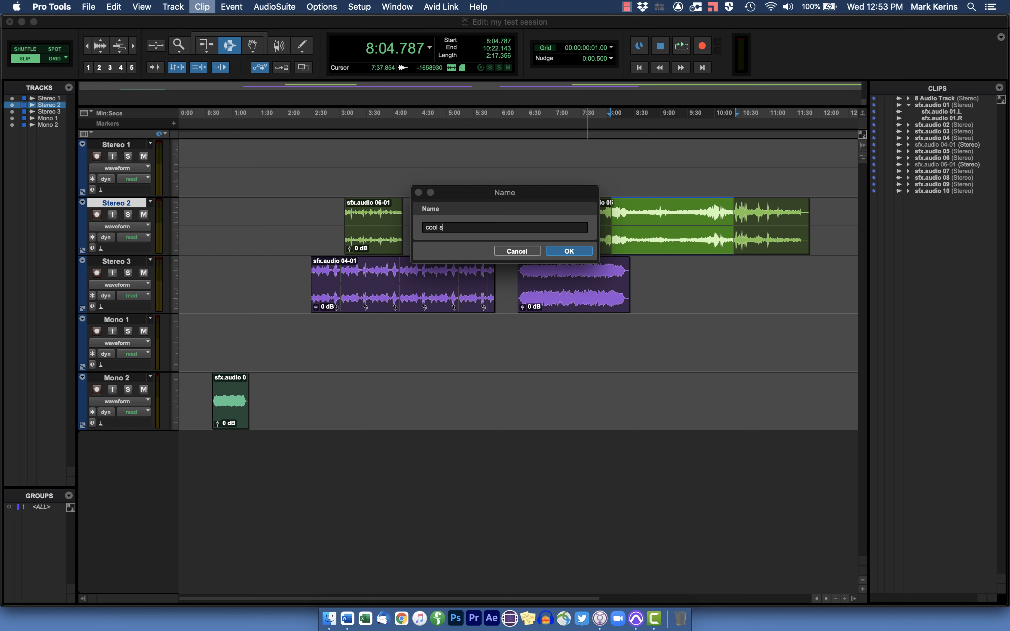
key("Return")
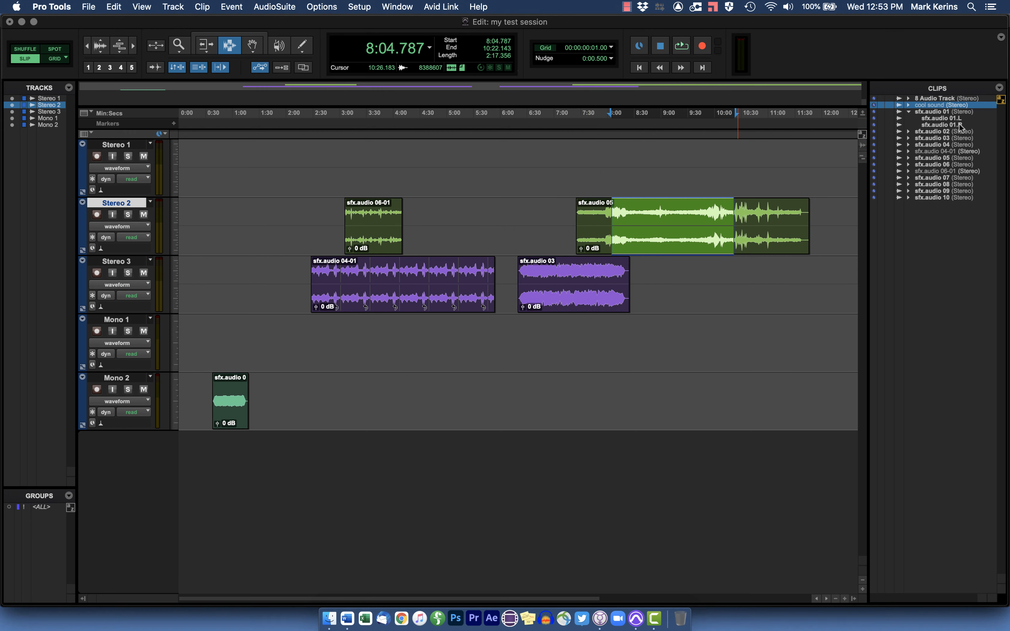
Place the cool sound clip from the clip list on Stereo 1 at about 3:59.027 with the Grabber tool.
left_click(958, 234)
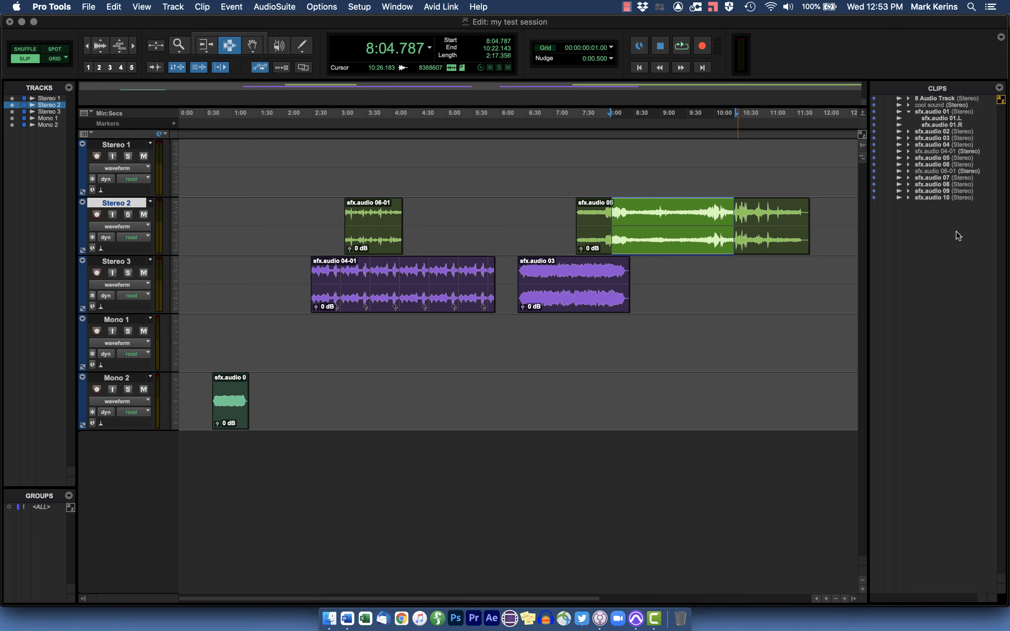
left_click(931, 106)
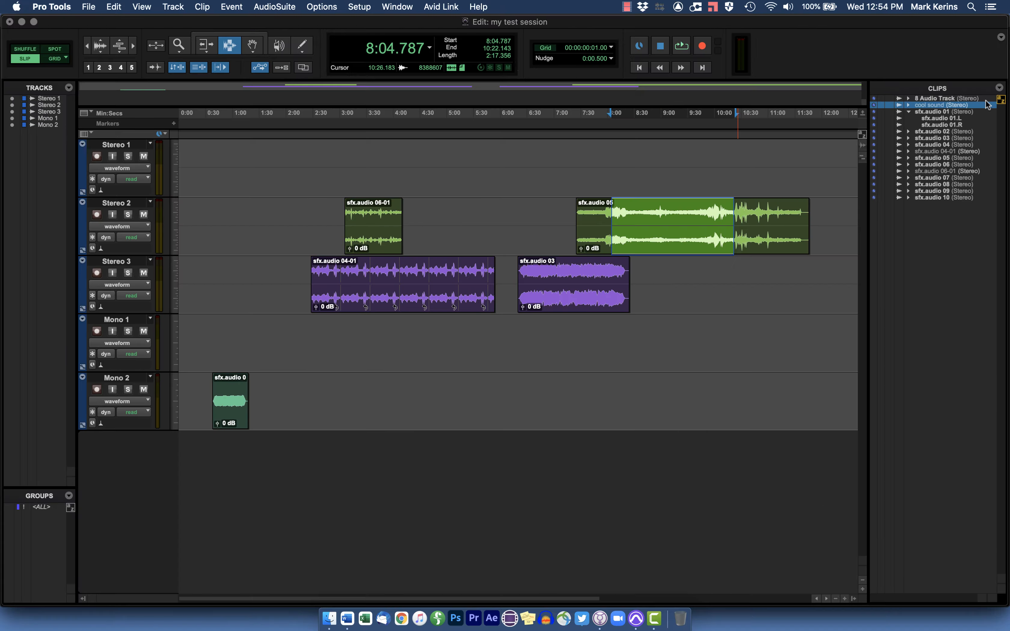
key("F8")
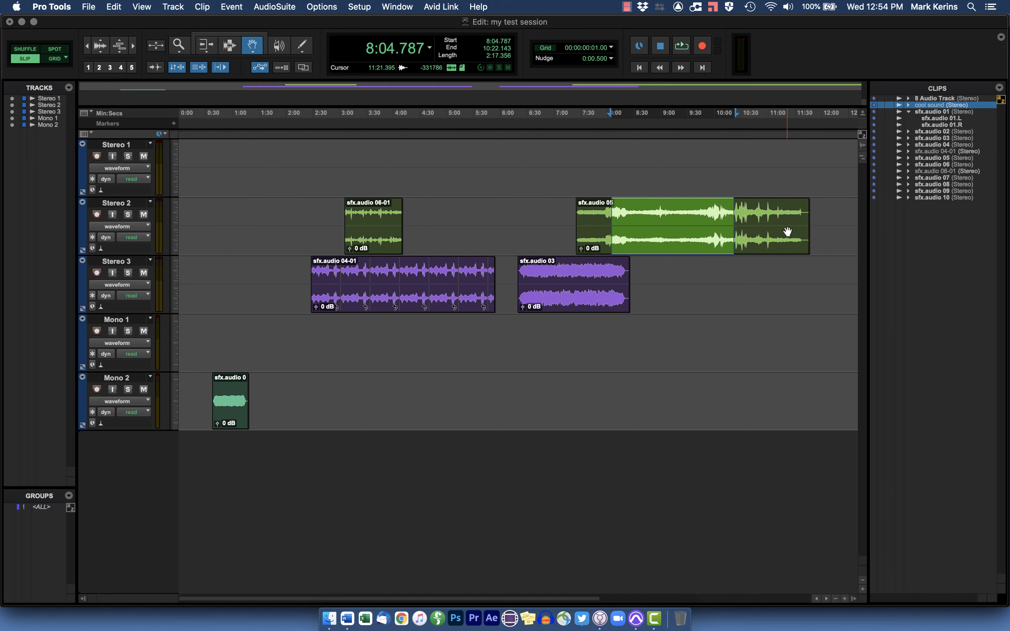
left_click(788, 232)
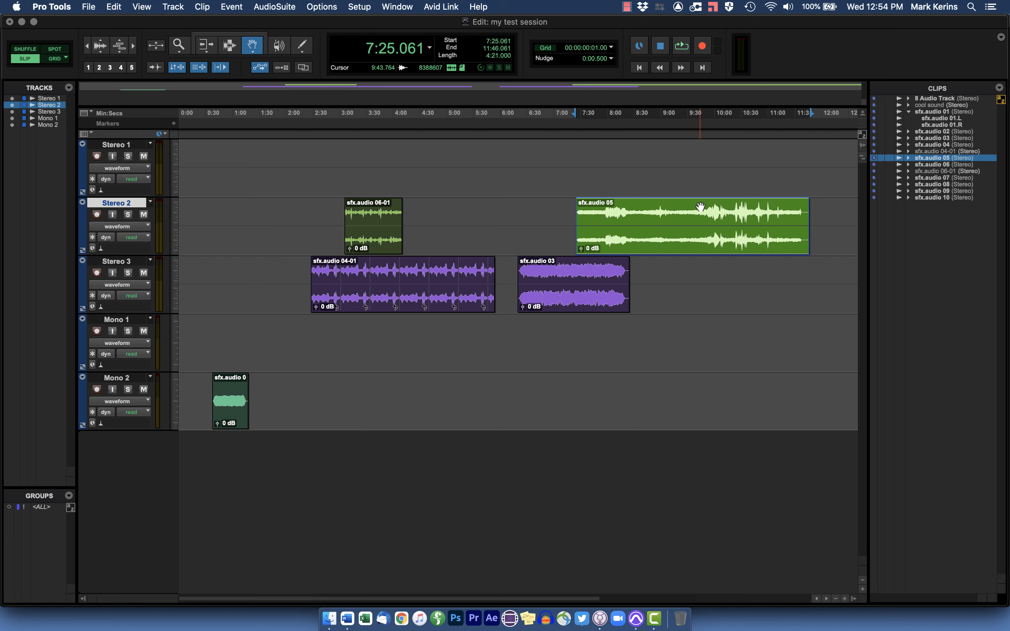
left_click(929, 236)
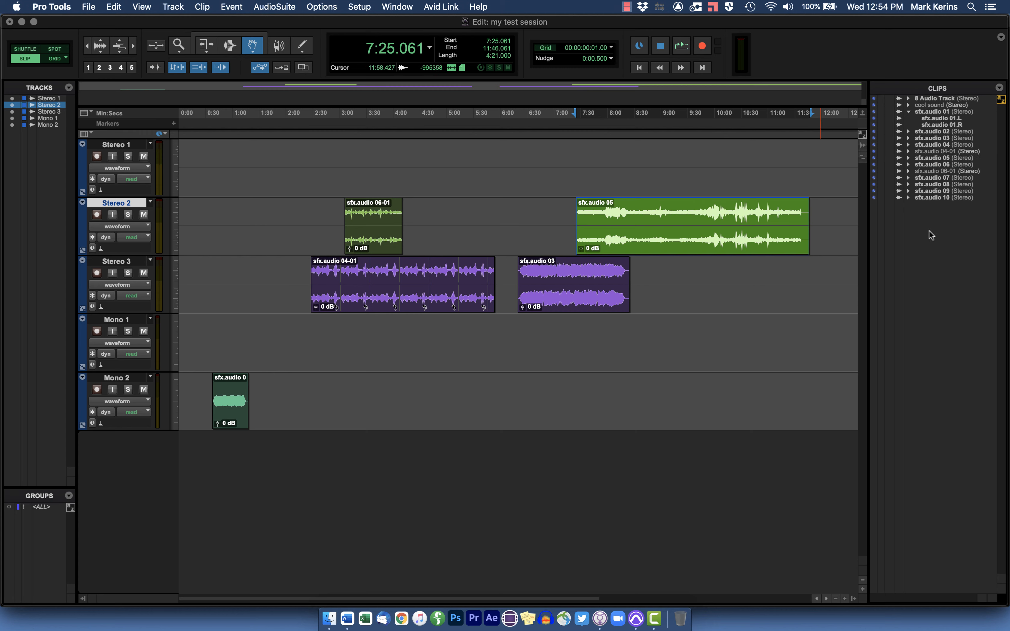
left_click(932, 106)
left_click_drag(932, 107, 393, 178)
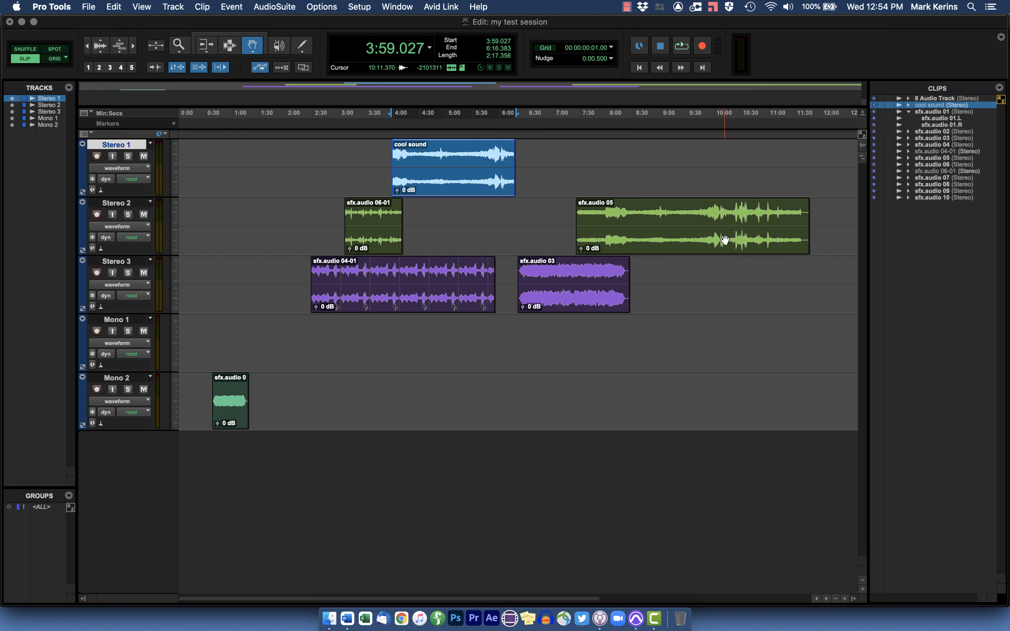
Separate the sfx.audio 03 clip on Stereo 3 at about 7:00.822, try moving its second part, and undo these edits.
key("F7")
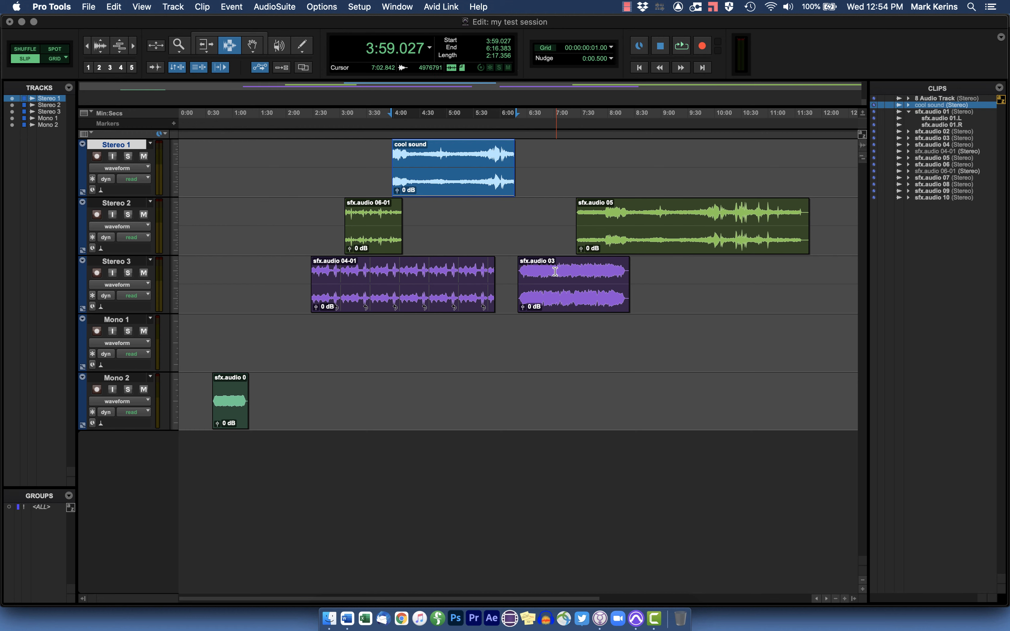
left_click(575, 290)
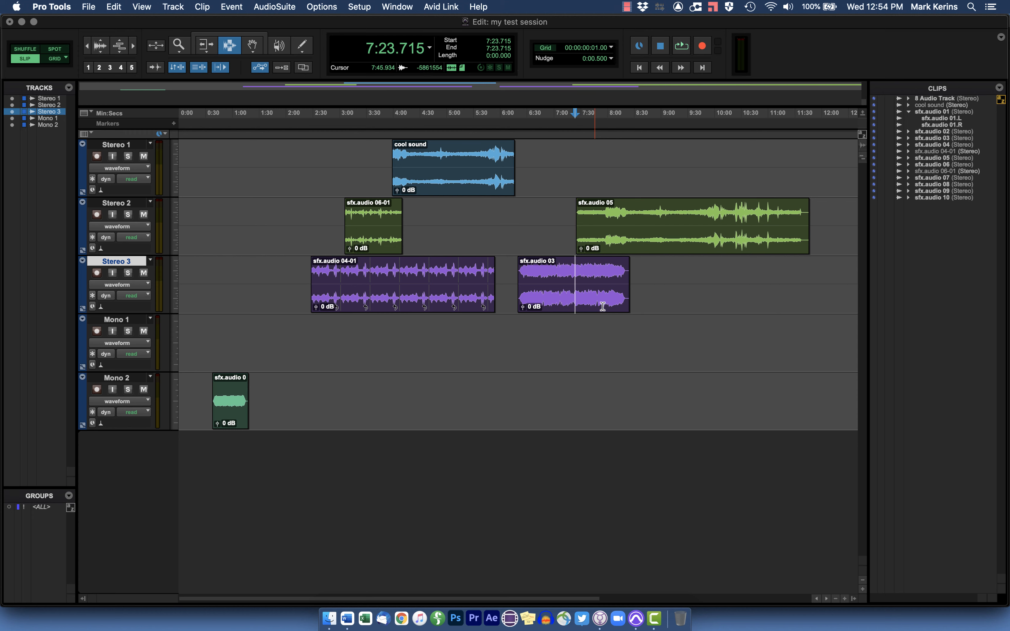
left_click(555, 288)
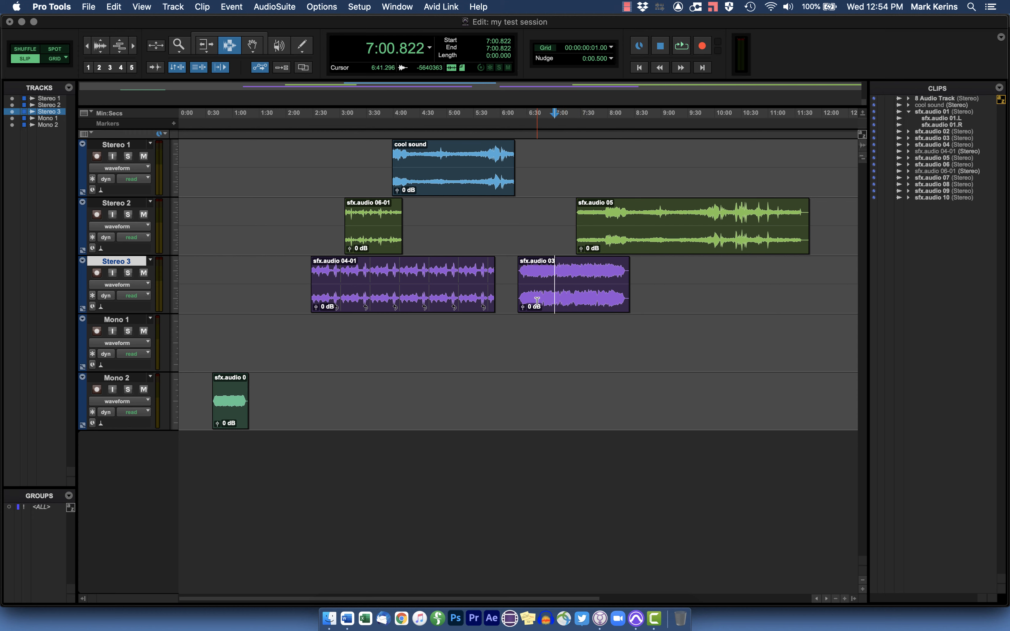
key("super+e")
key("F8")
left_click_drag(560, 278, 588, 287)
key("super+z")
key("super+z")
key("super+z")
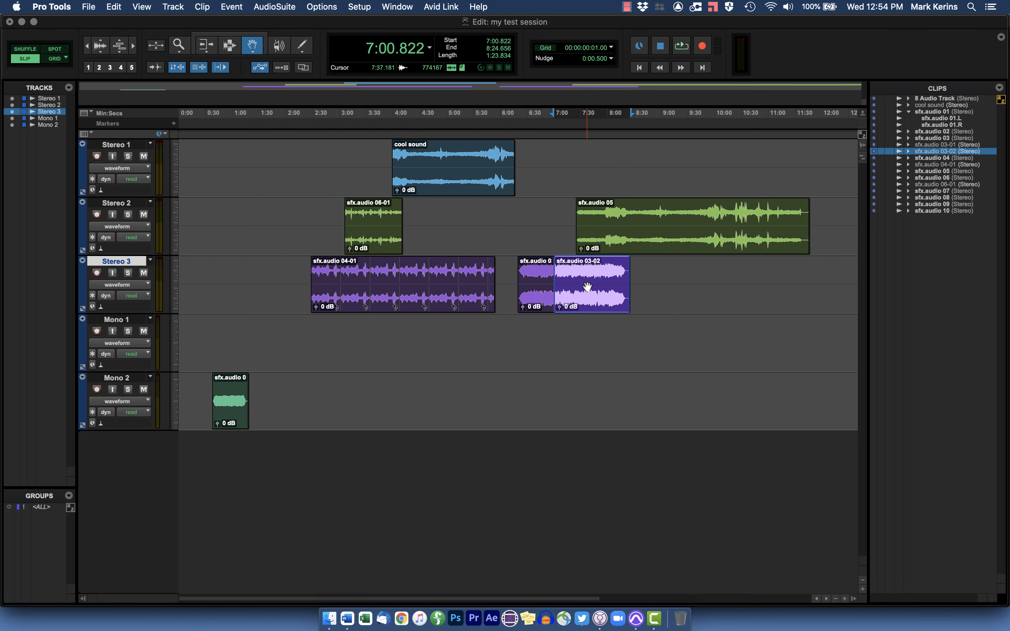
Separate the sfx.audio 03 clip at about 6:58.802 and move its second part to about 7:37.854 on Stereo 3.
left_click(229, 46)
left_click(553, 272)
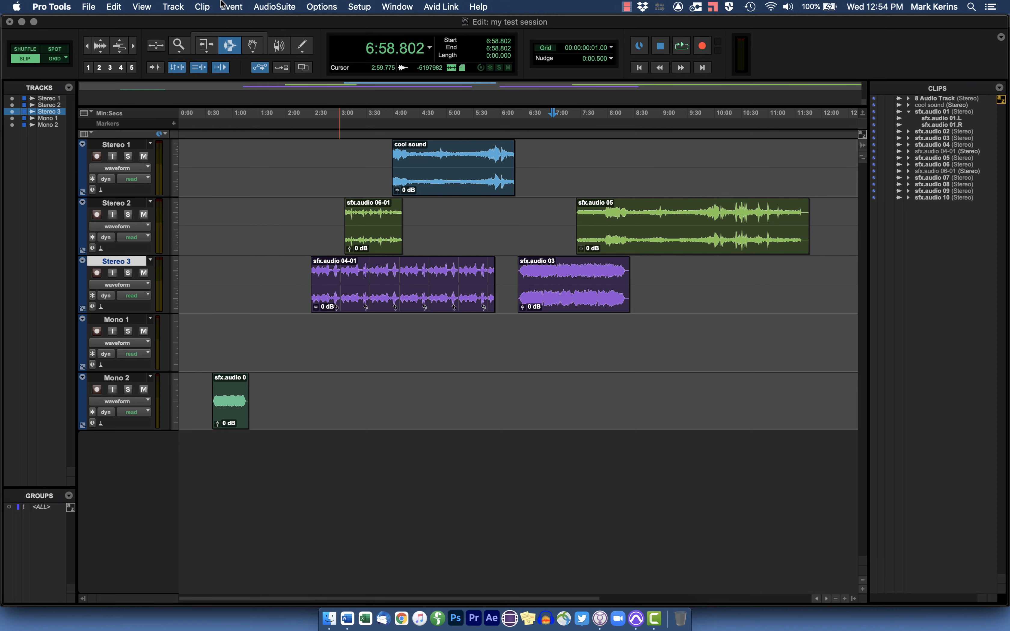
left_click(114, 6)
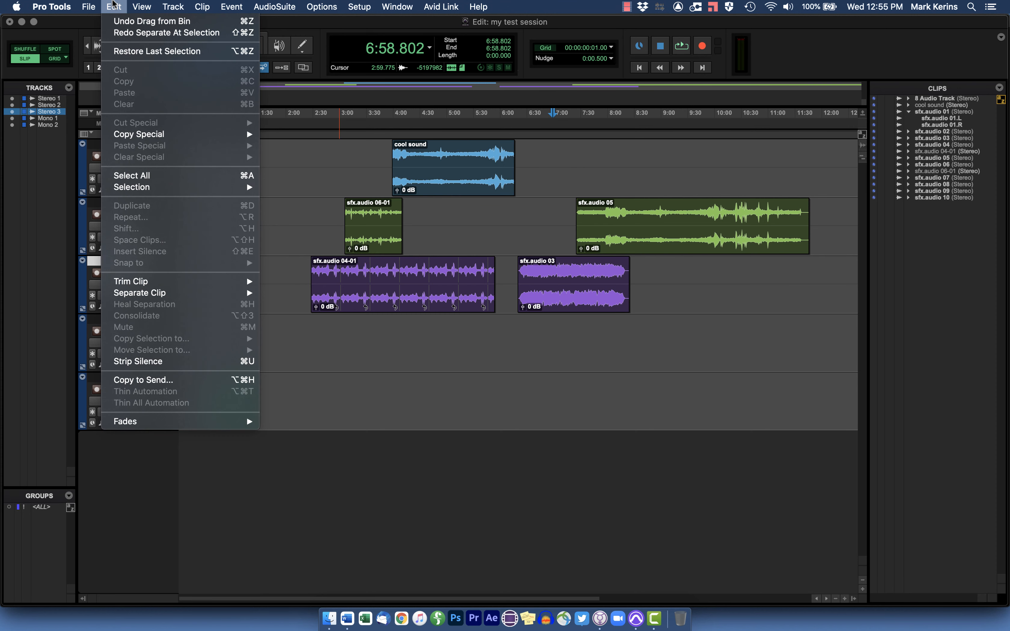
mouse_move(149, 299)
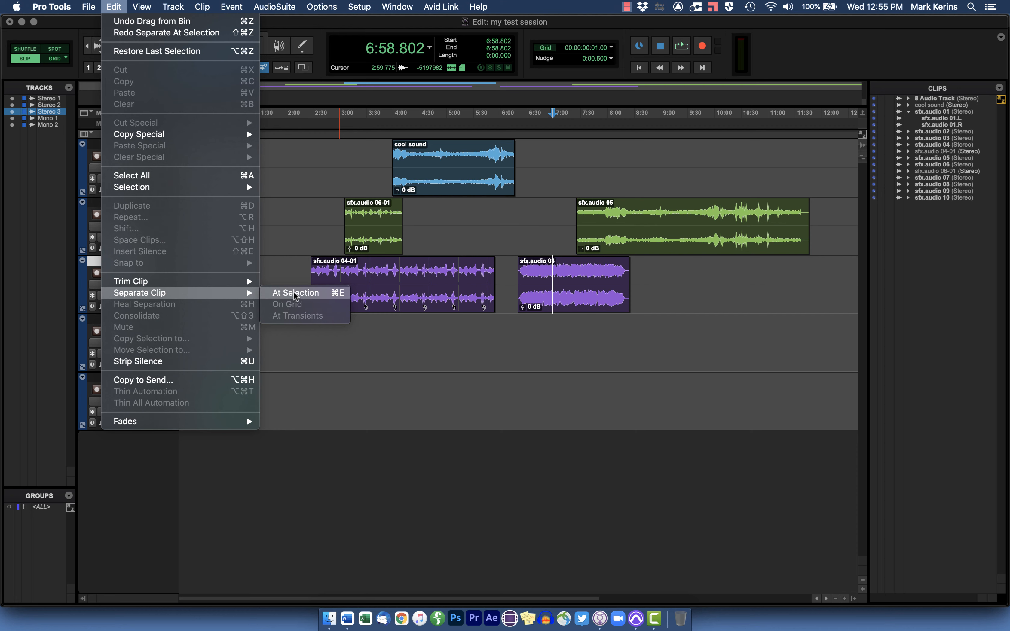
left_click(303, 294)
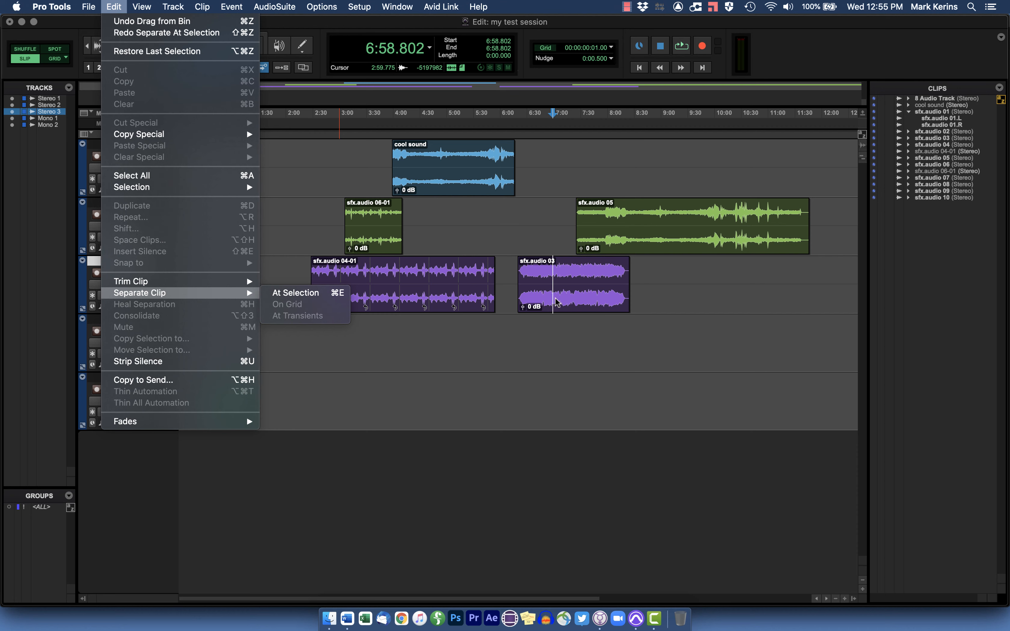
left_click_drag(587, 287, 618, 289)
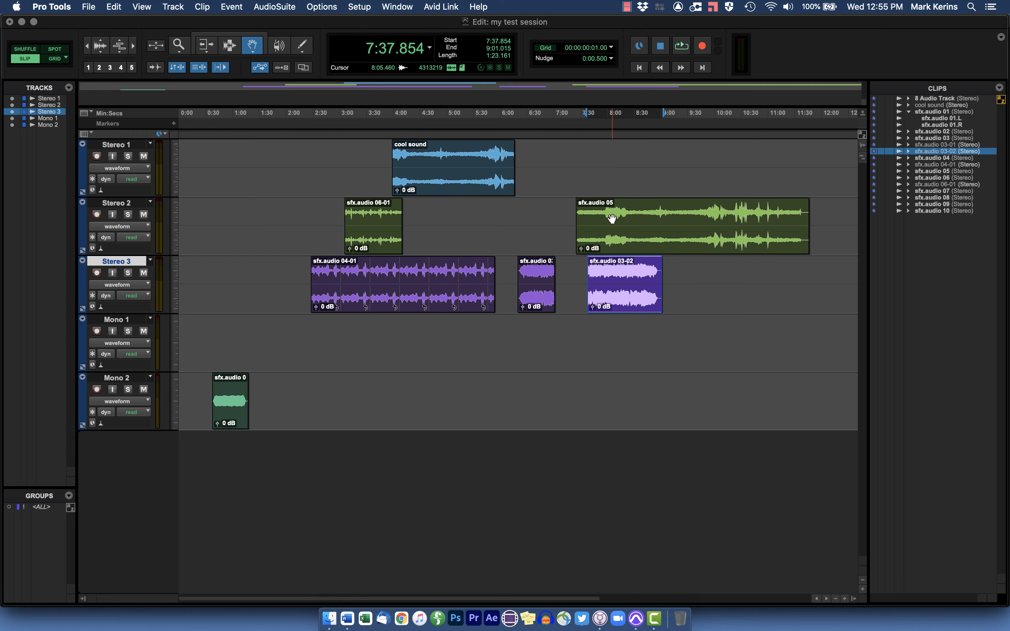
Rename the sfx.audio 06-01 clip on Stereo 2 as "clip that im using" and select it in the clip list.
left_click(369, 224)
double_click(368, 219)
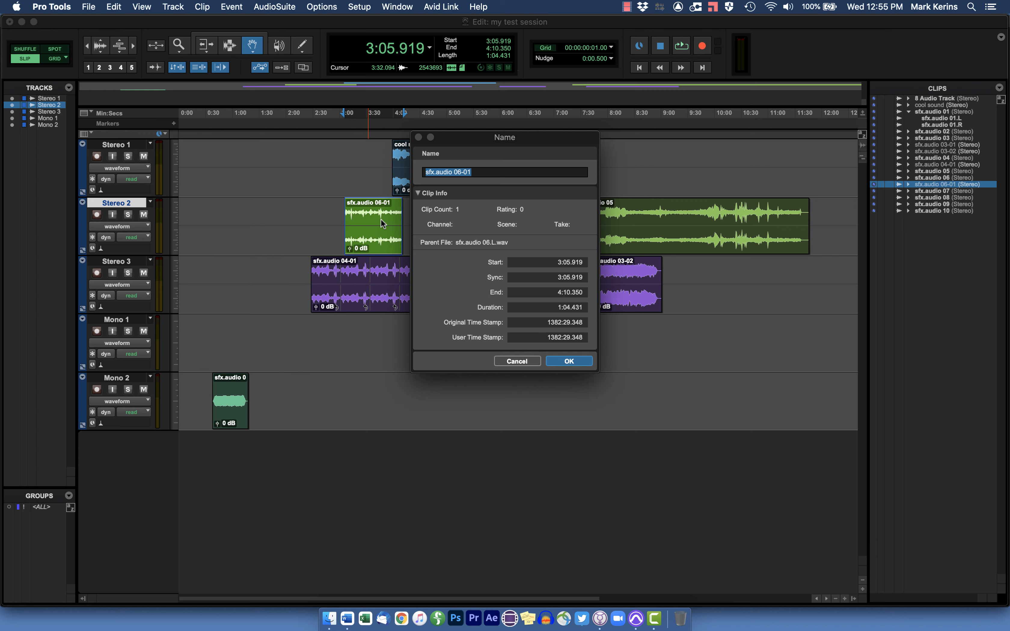
type("clip that im using")
key("Return")
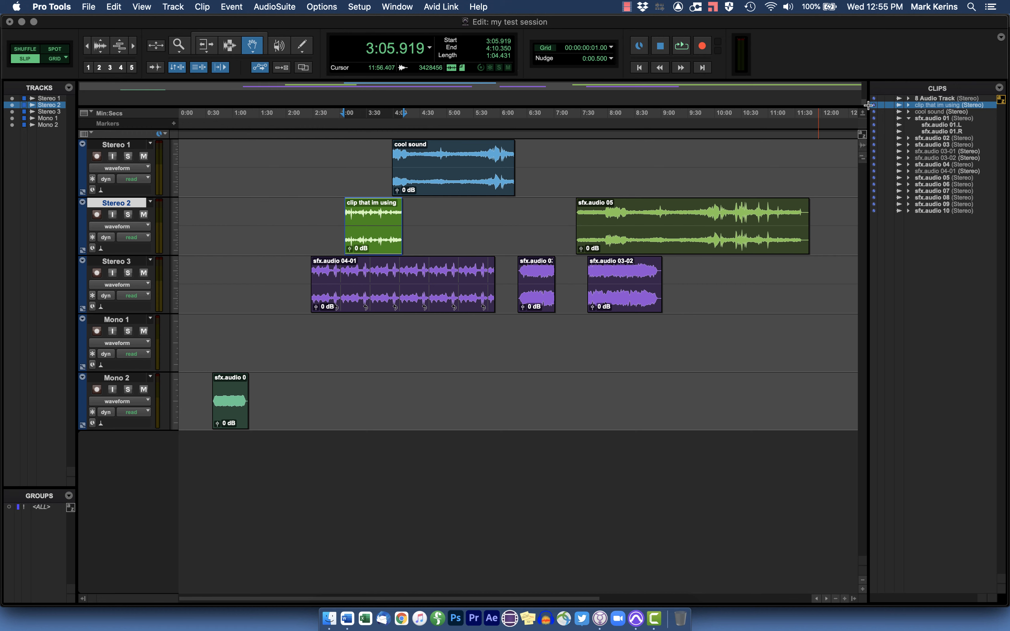
left_click(963, 246)
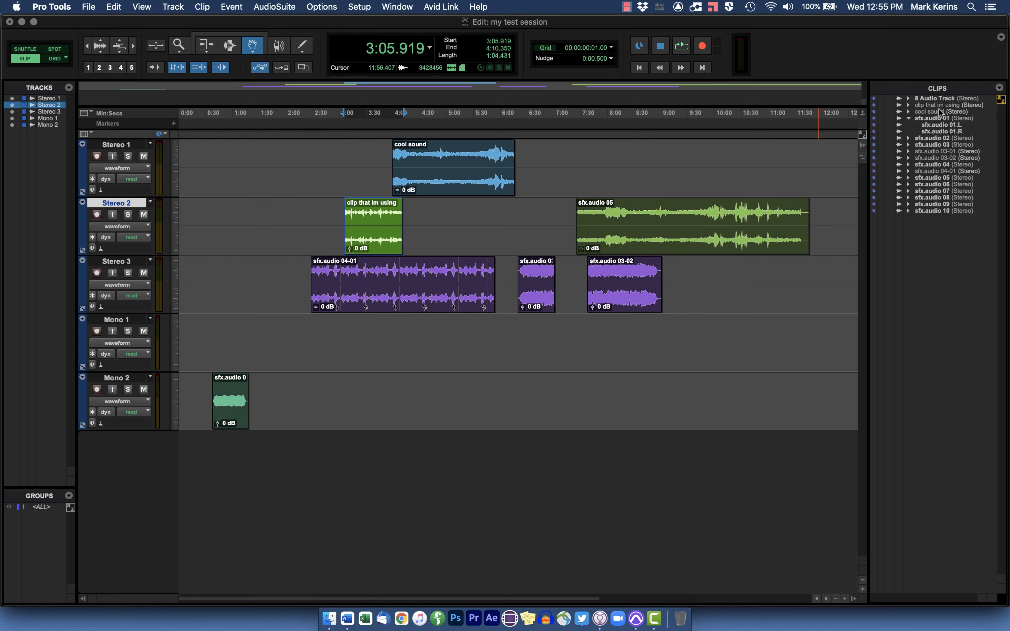
left_click(954, 107)
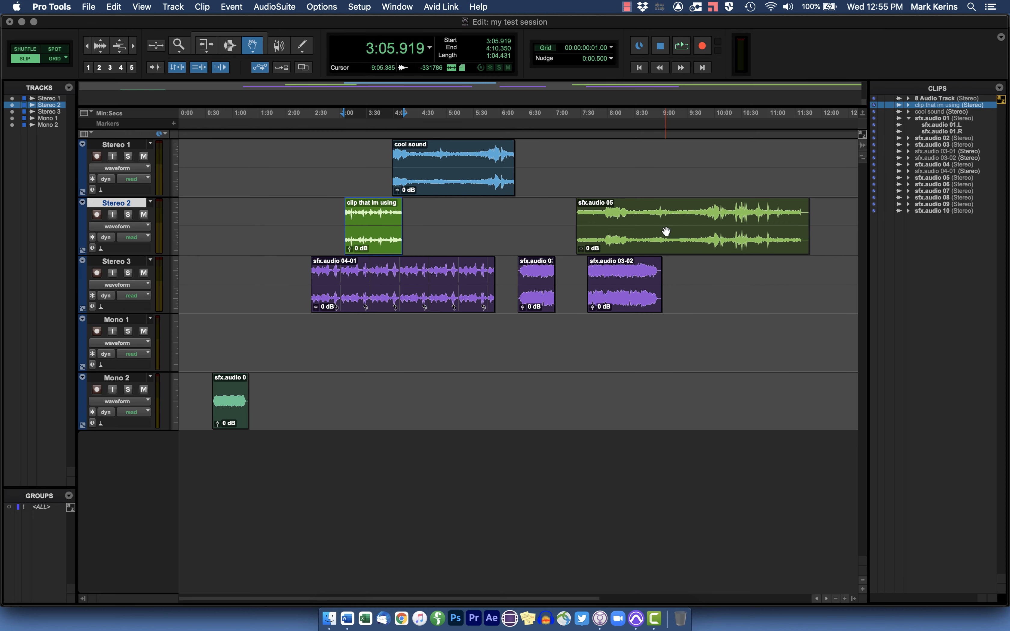
Rename the sfx.audio 05 clip on Stereo 2 as "sound effect 5", applying the name to both the clip and its disk file.
left_click(683, 214)
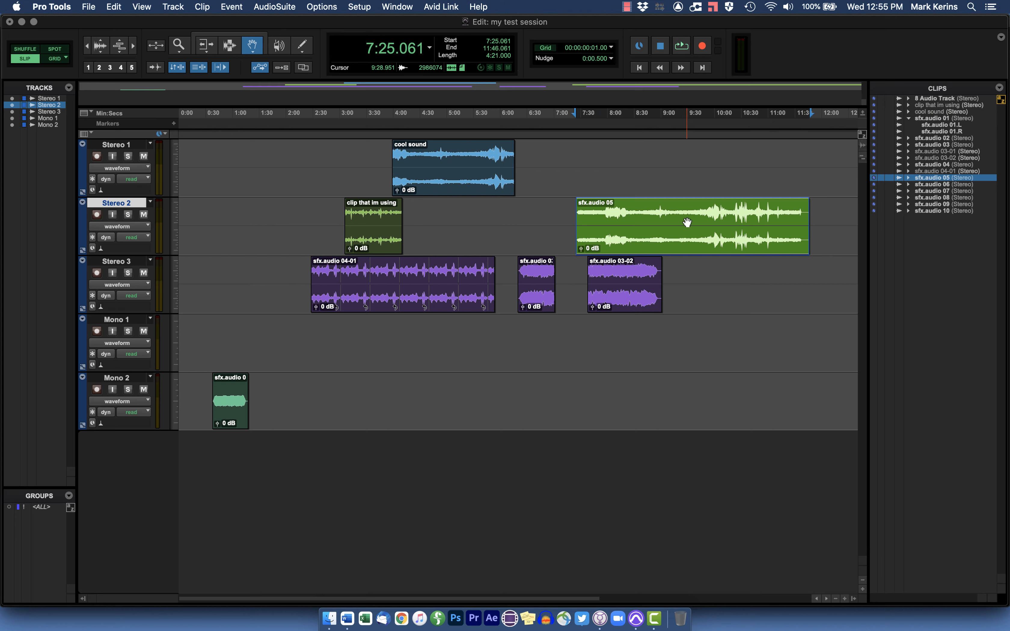
double_click(688, 223)
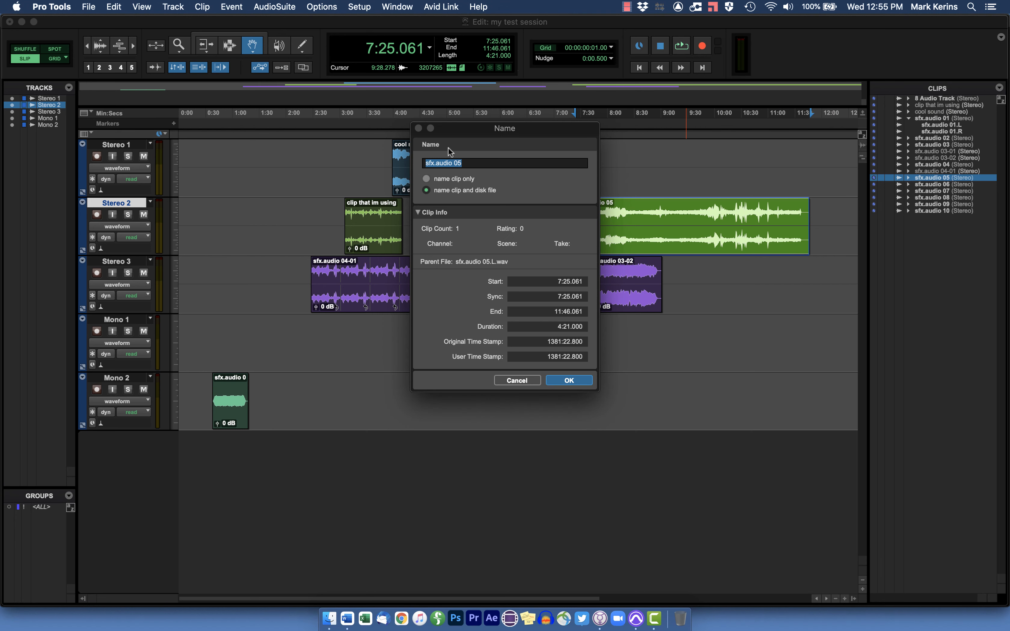
type("sound effect 5")
left_click(465, 188)
left_click(557, 381)
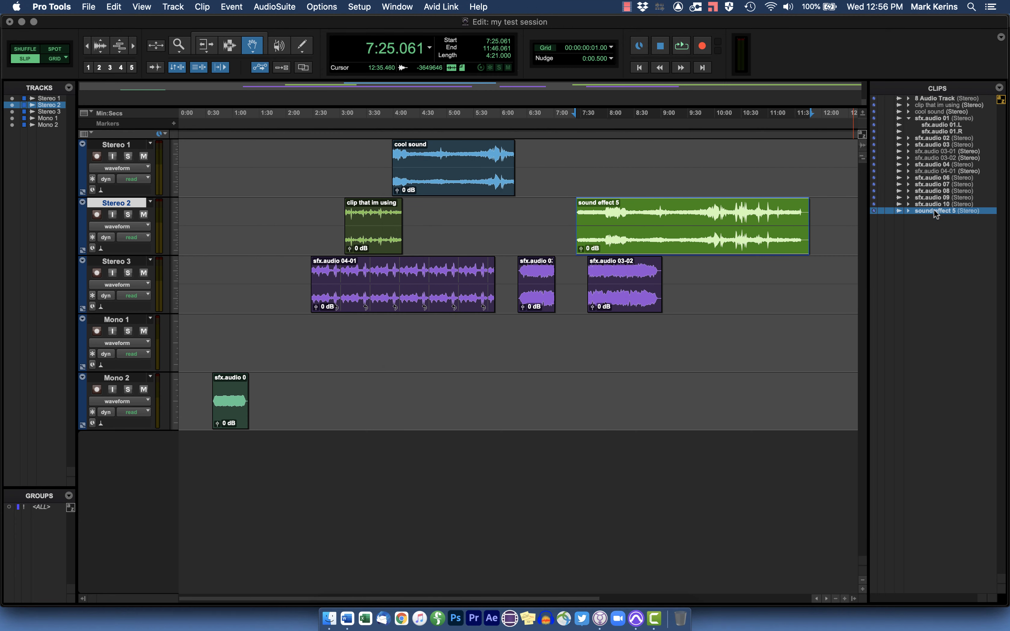
Switch to Finder and check the sound effect 5 left and right WAV files in the session's Audio Files folder.
key("super+Tab")
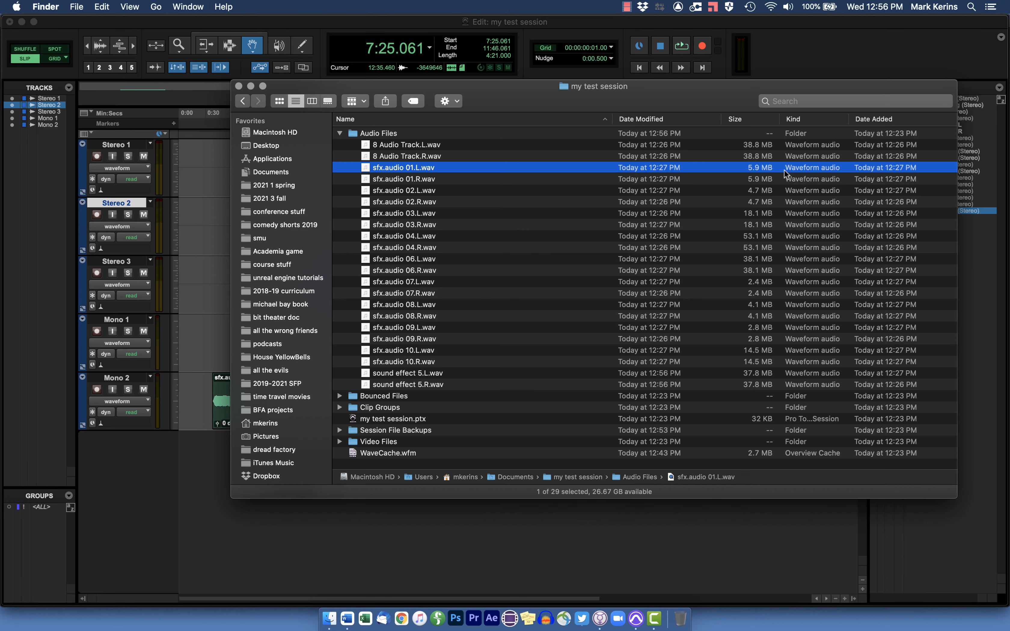
left_click(408, 373)
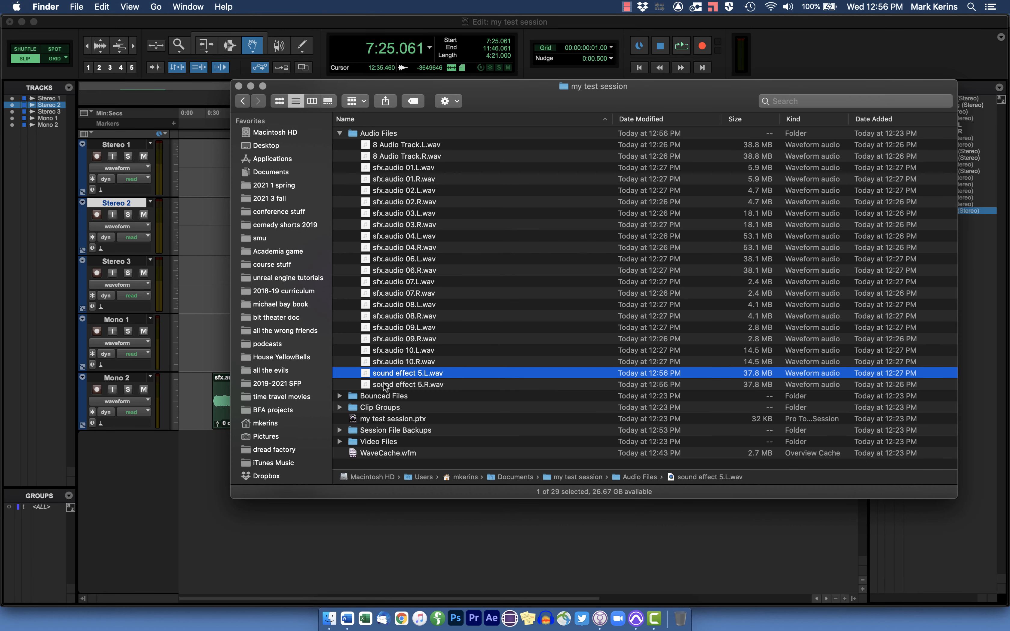
left_click(400, 382)
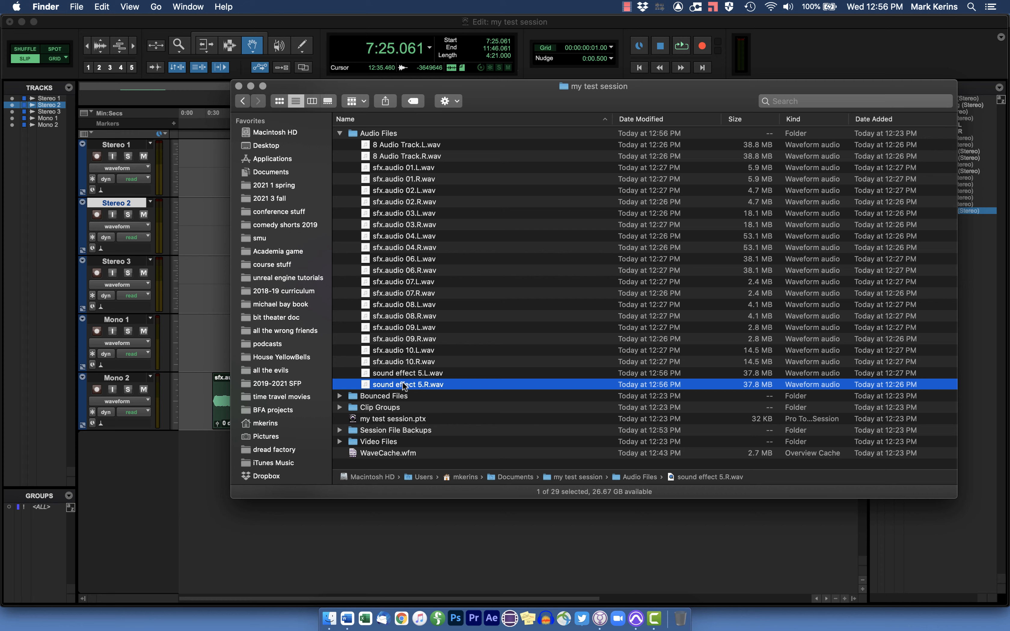
left_click(382, 376)
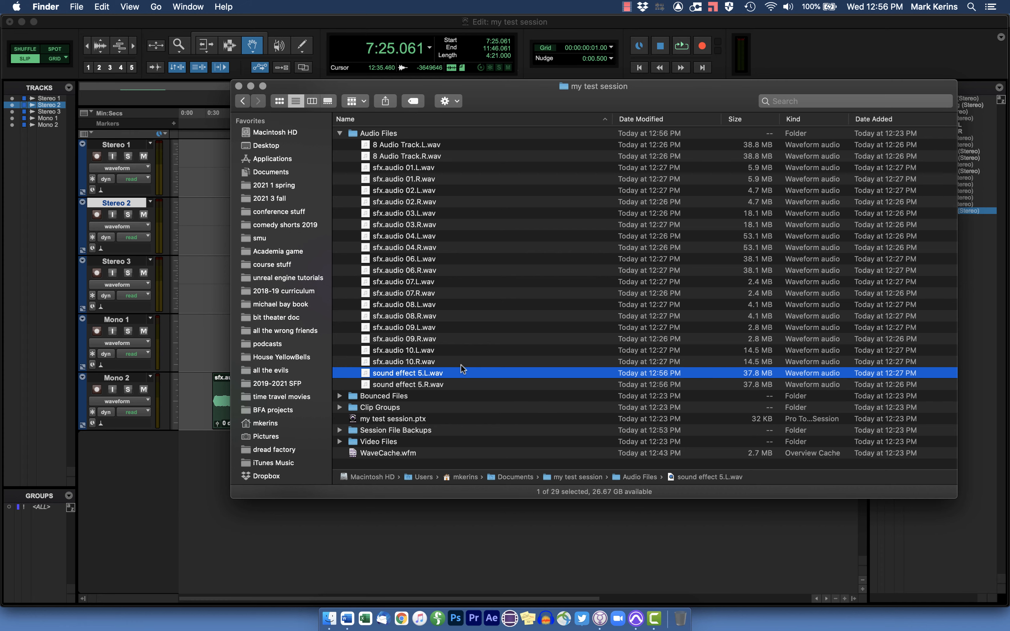
Switch back to Pro Tools and display the volume automation line on the Stereo 1 track.
key("super+Tab")
key("super+Tab")
key("super+Tab")
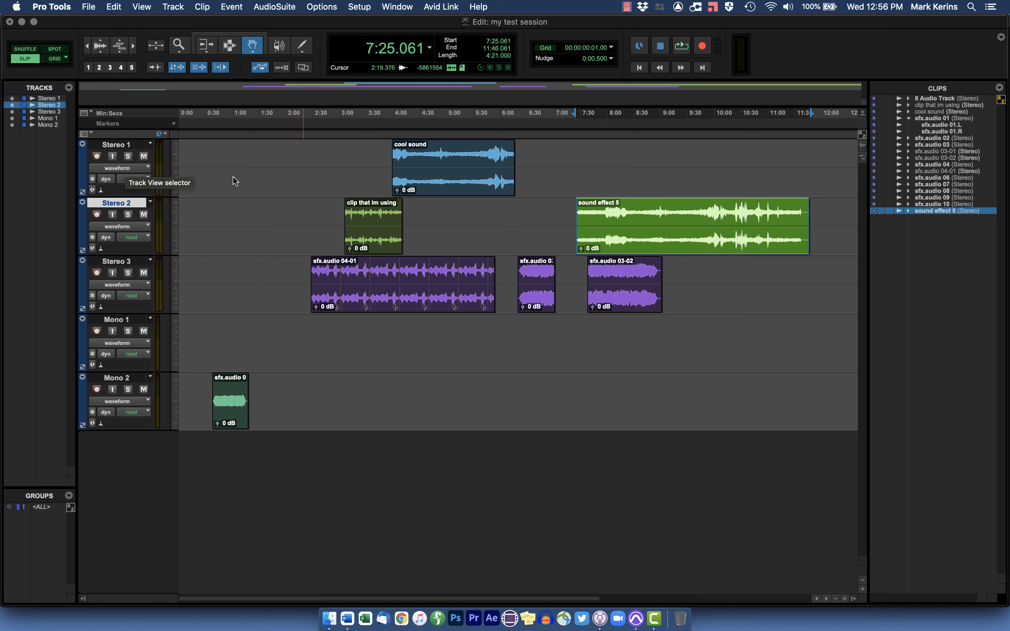
left_click(108, 169)
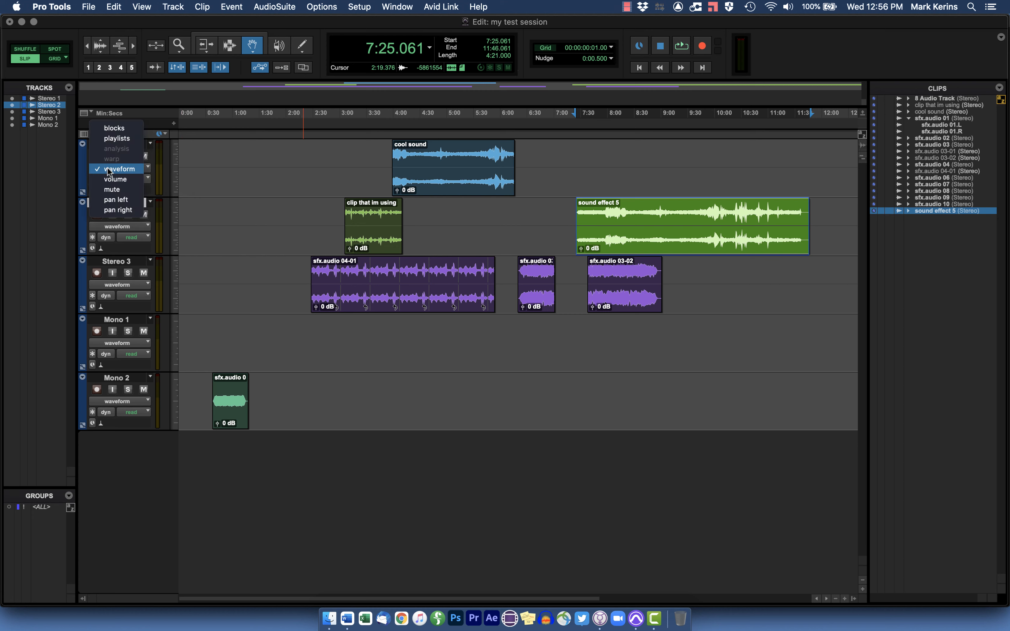
left_click(113, 179)
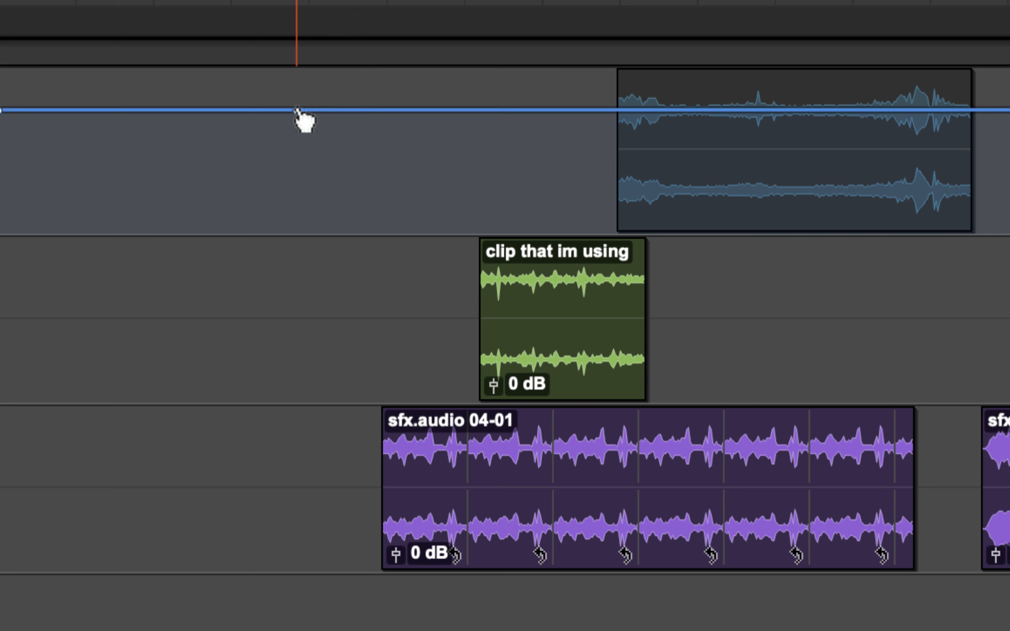
Add volume breakpoints on Stereo 1 that drop the level from about 1:47 and raise it steeply near the start of the cool sound clip.
left_click(297, 110)
left_click(426, 111)
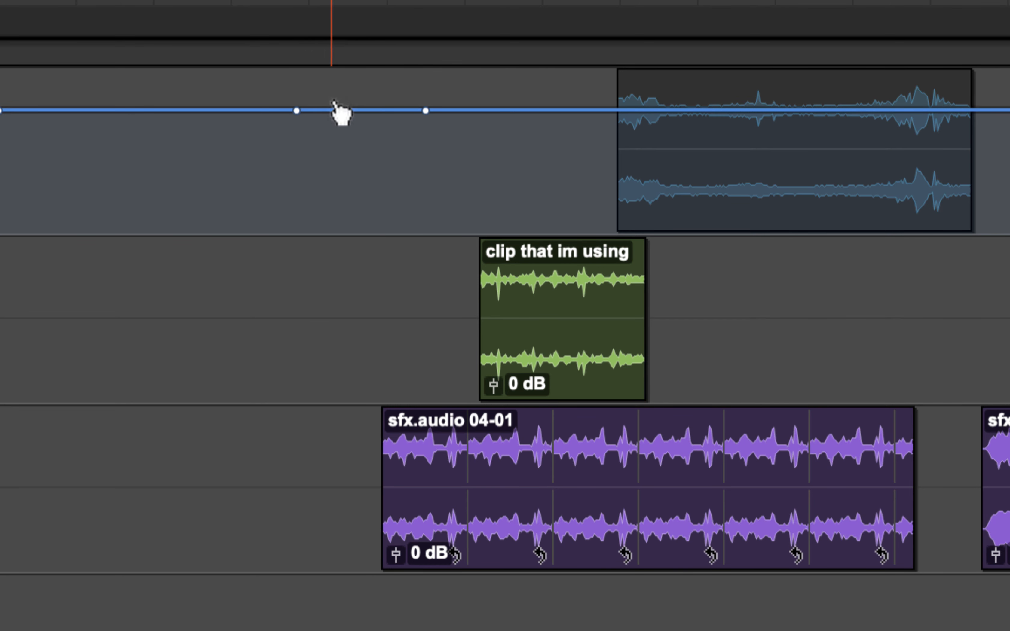
left_click_drag(340, 111, 347, 191)
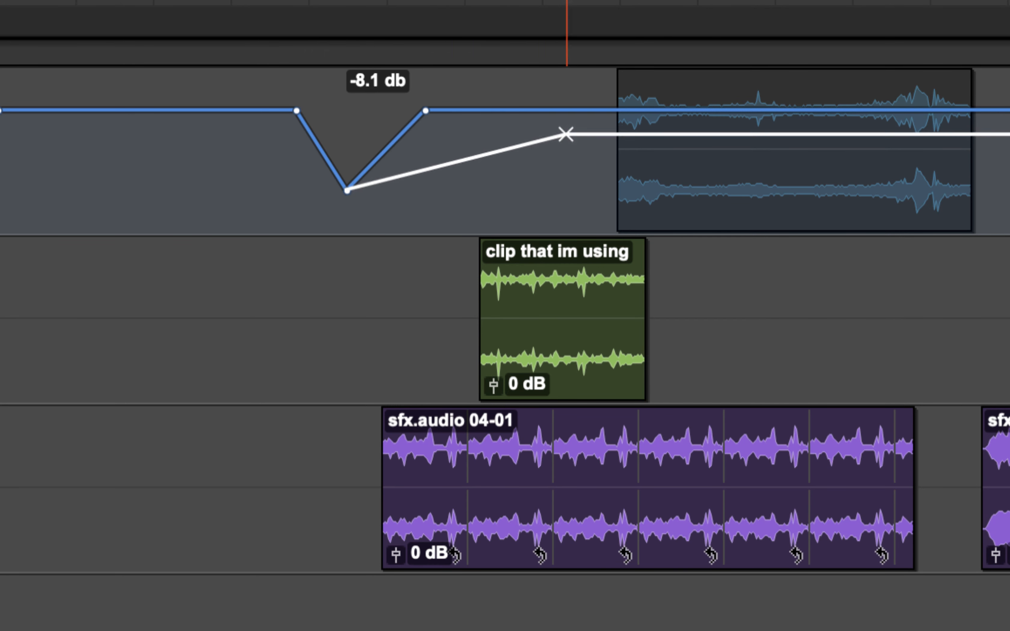
left_click_drag(566, 135, 637, 201)
left_click_drag(808, 201, 846, 117)
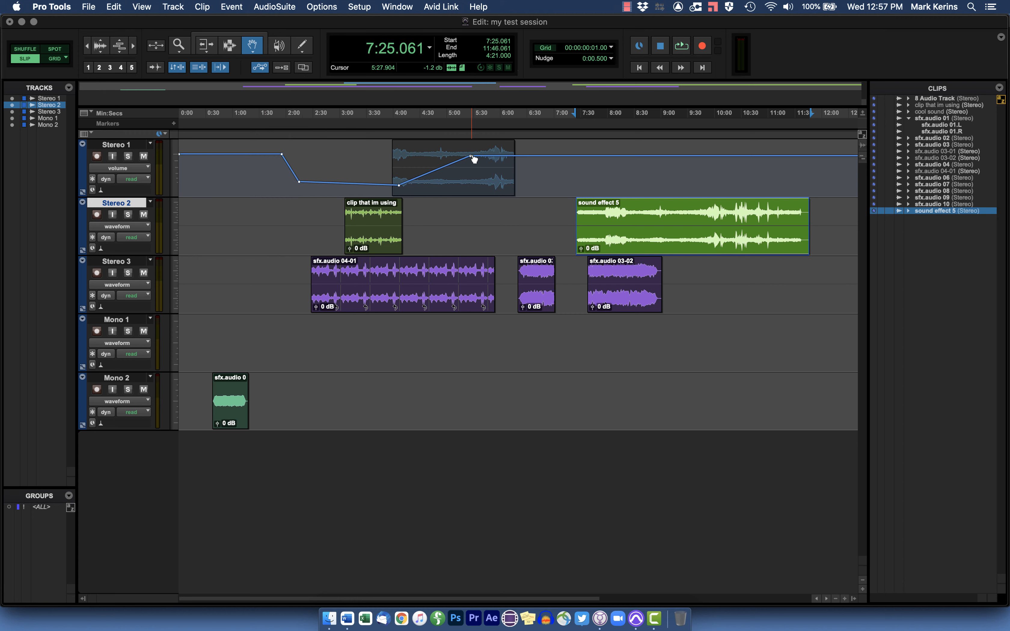
left_click_drag(472, 157, 394, 195)
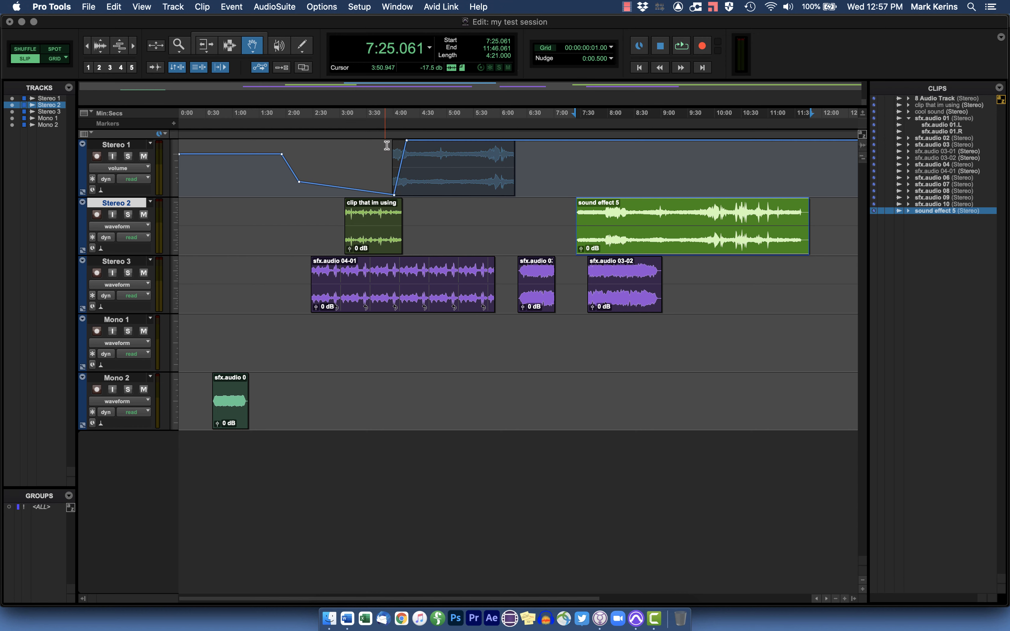
Solo Stereo 1 and play the session from about 3:57.680, near the start of the cool sound clip.
left_click(128, 157)
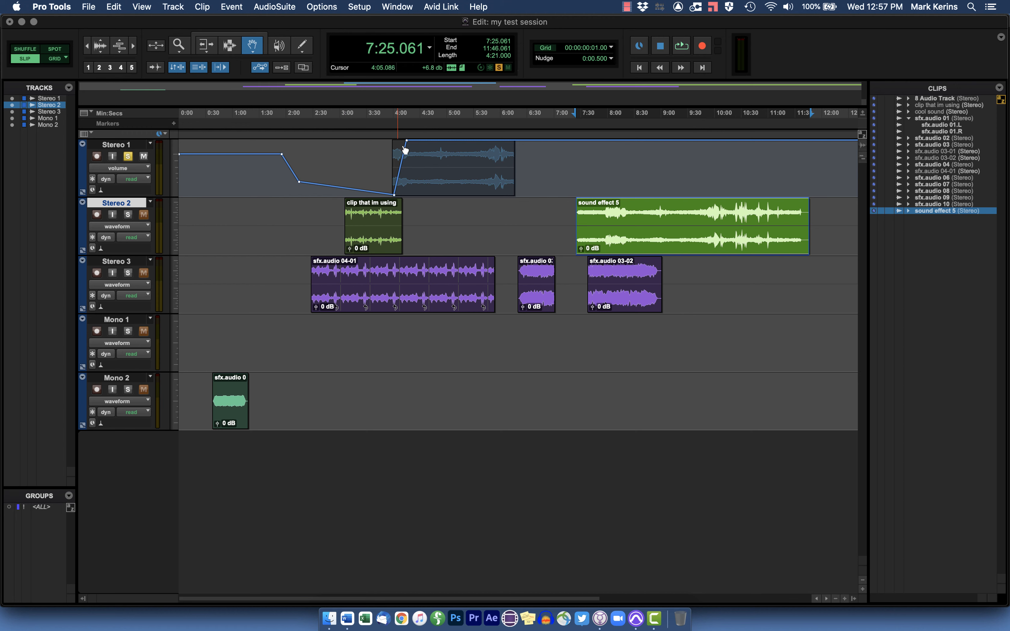
key("F7")
left_click(391, 171)
key("space")
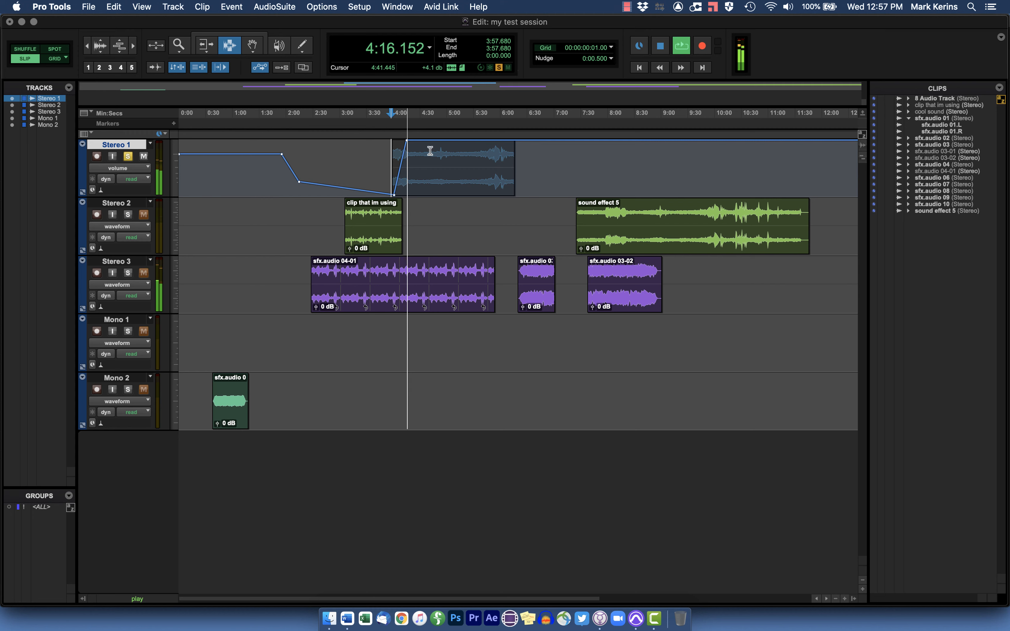
Pull Stereo 1's volume line down to near silence from about 4:20 onward with the Grabber tool during playback, and stop playback.
key("F8")
left_click_drag(424, 141, 418, 194)
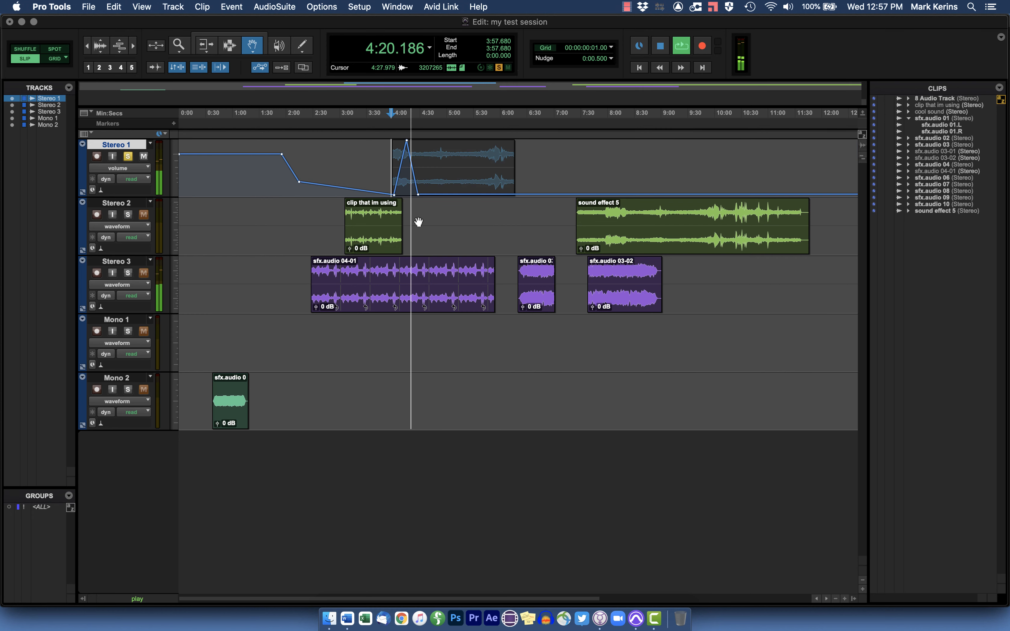
key("space")
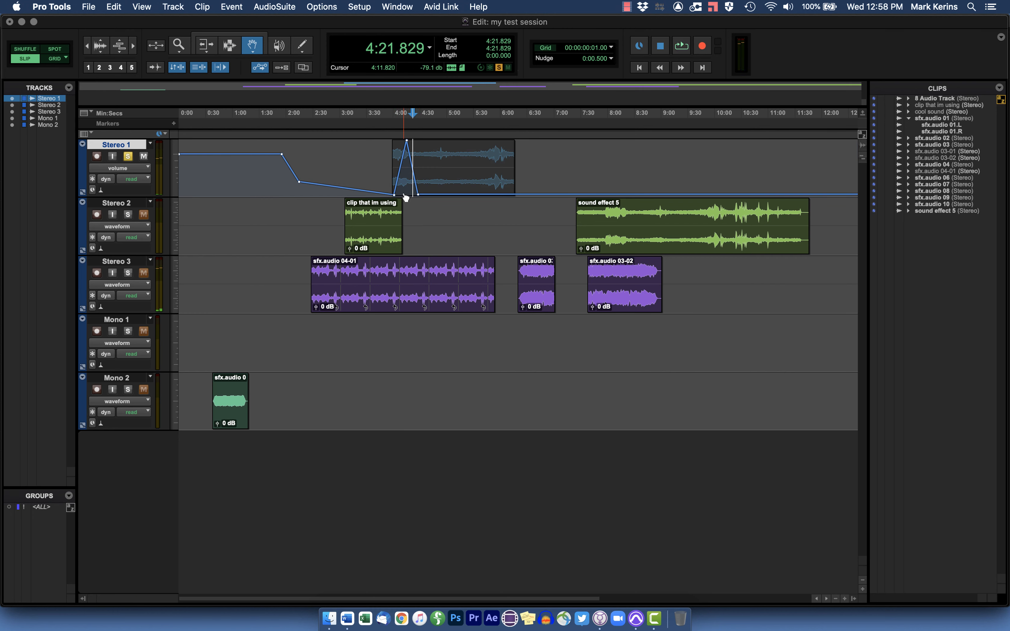
Switch Stereo 1 to the waveform view and back to the volume view.
left_click(114, 170)
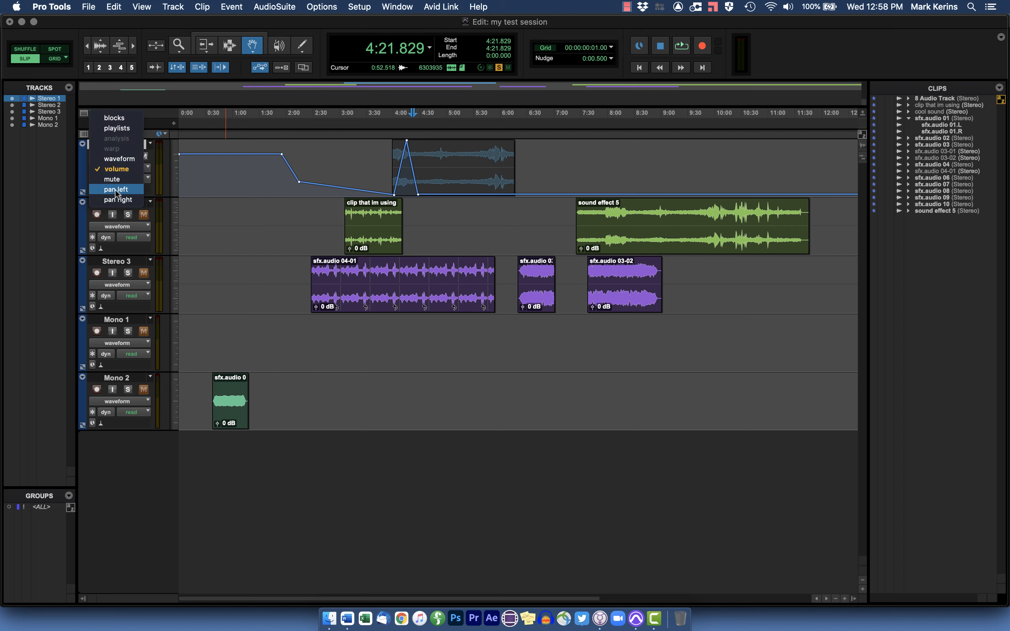
left_click(123, 162)
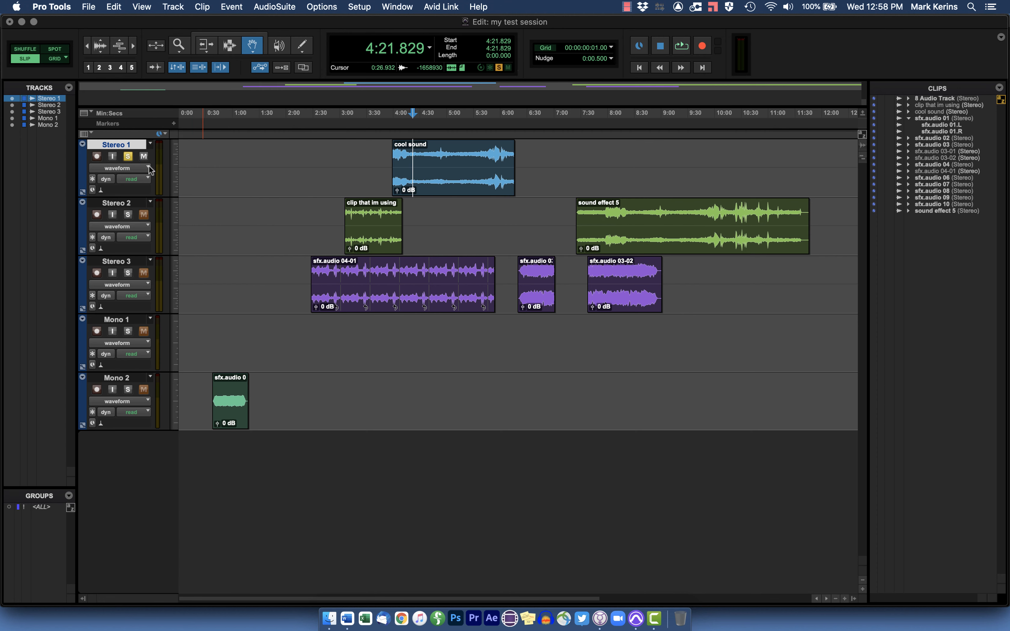
left_click(137, 168)
left_click(117, 179)
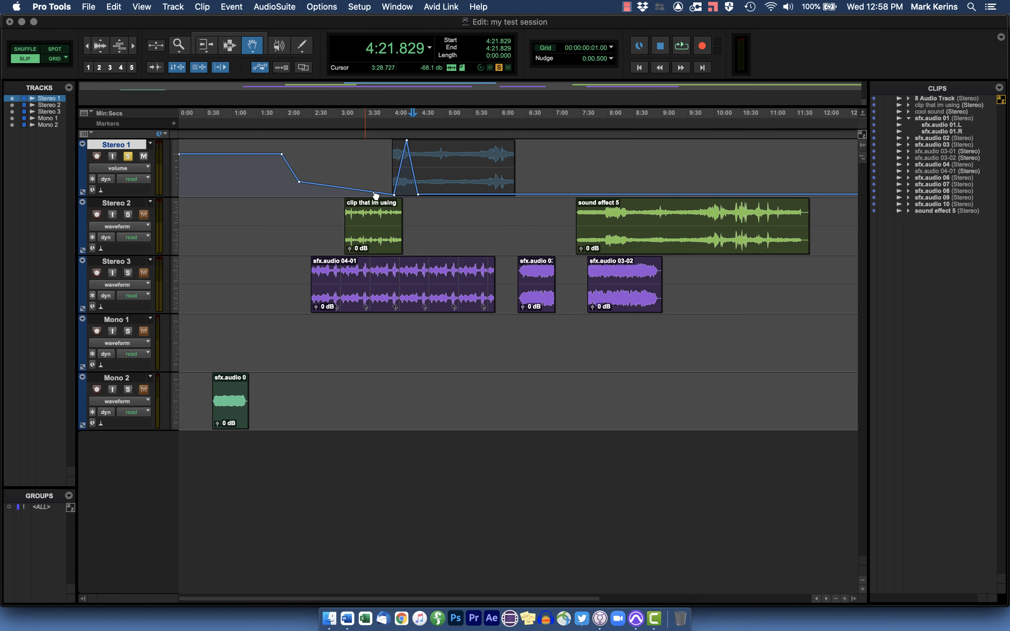
Move "clip that im using" from Stereo 2 to about 2:04.647 on Stereo 1 and raise the sound effect 5 clip gain to +6.0 dB.
left_click_drag(363, 225, 319, 167)
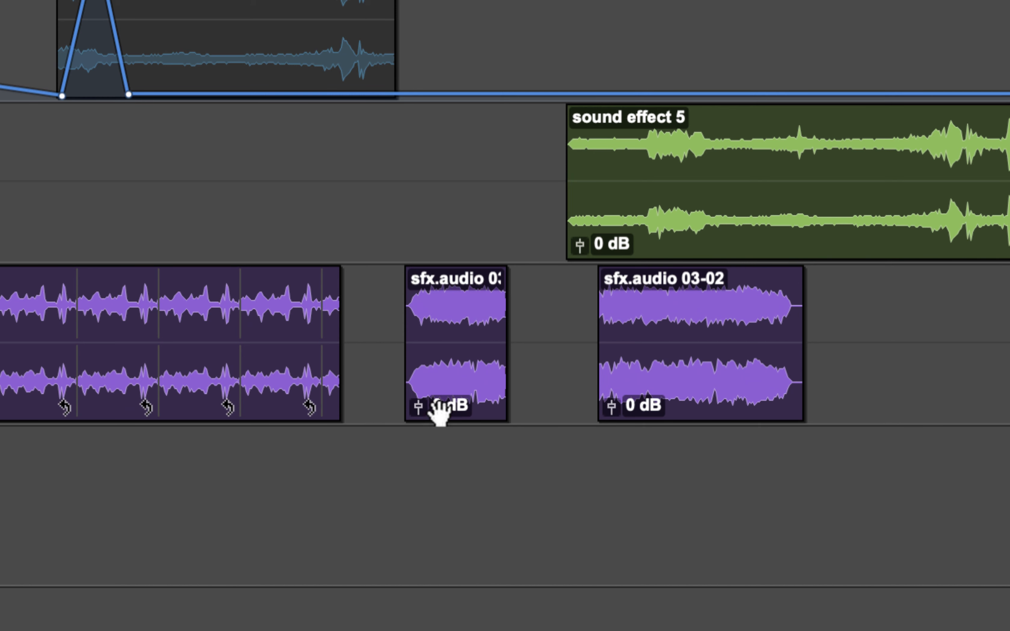
mouse_move(580, 244)
left_mouse_down()
mouse_move(577, 261)
mouse_move(576, 225)
mouse_move(580, 265)
mouse_move(574, 231)
left_mouse_up()
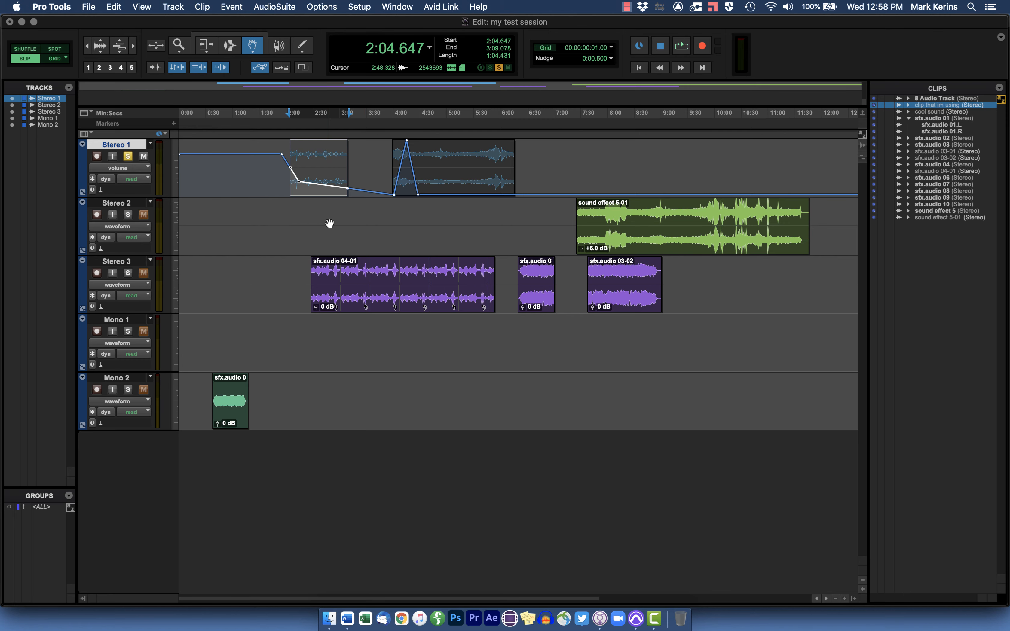
In the Mix window, mute Stereo 2 and toggle Stereo 1's solo several times, leaving the solo off.
key("super+equal")
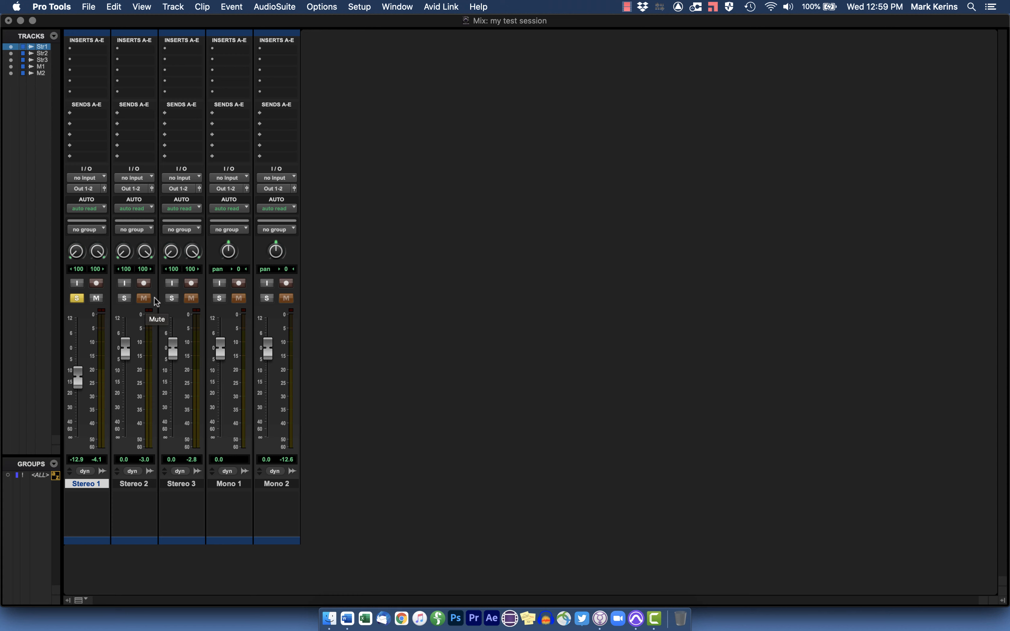
left_click(77, 299)
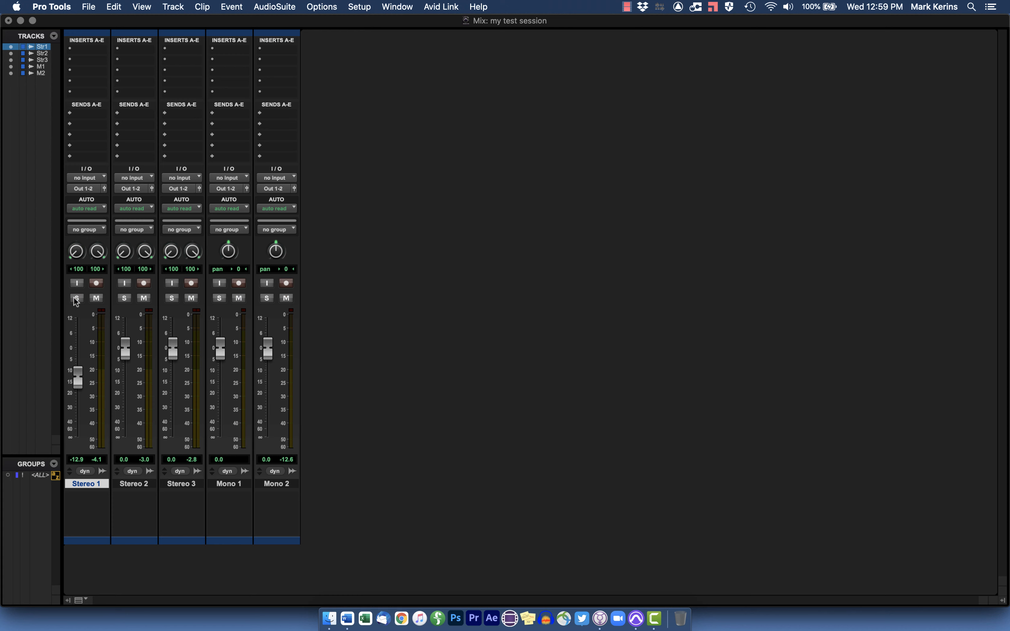
left_click(145, 301)
left_click(77, 298)
left_click(77, 299)
left_click(78, 298)
left_click(77, 298)
Solo the muted Stereo 2, clear its solo and mute, and switch Stereo 1's solo on and off again.
left_click(125, 299)
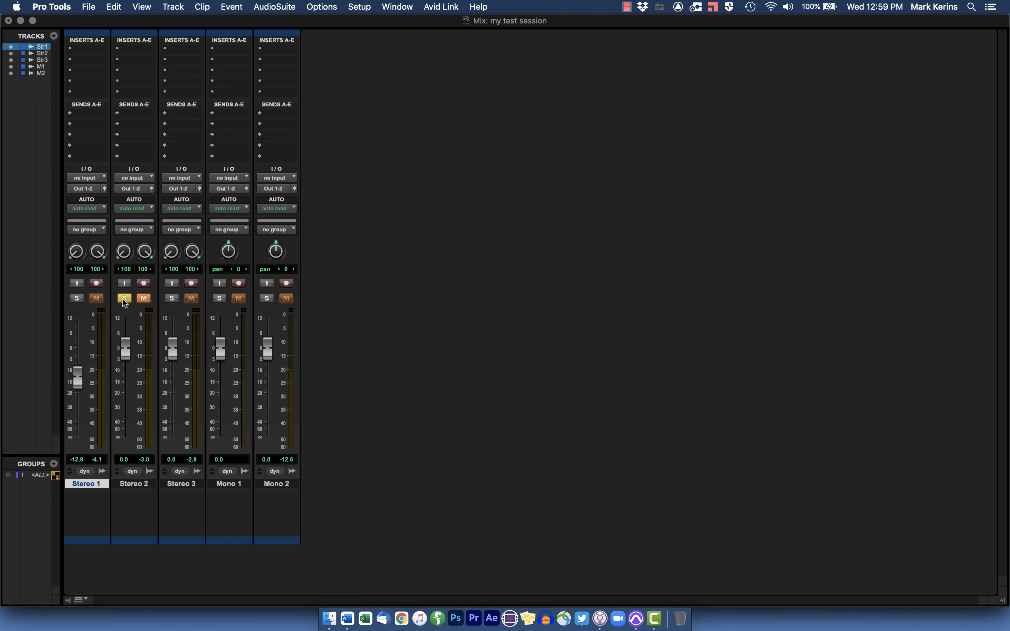
left_click(127, 303)
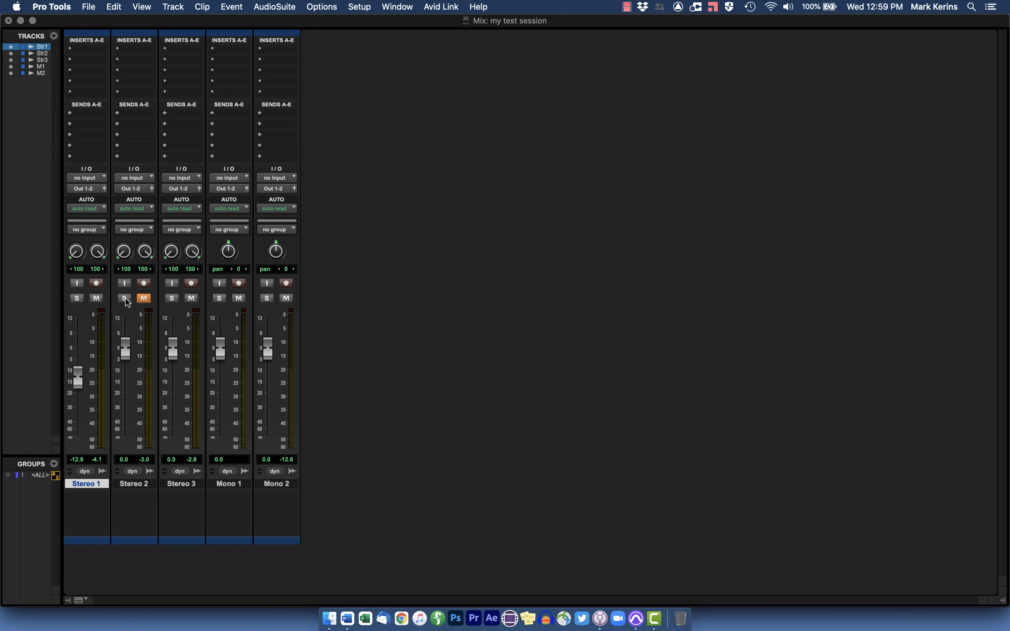
left_click(144, 299)
left_click(76, 298)
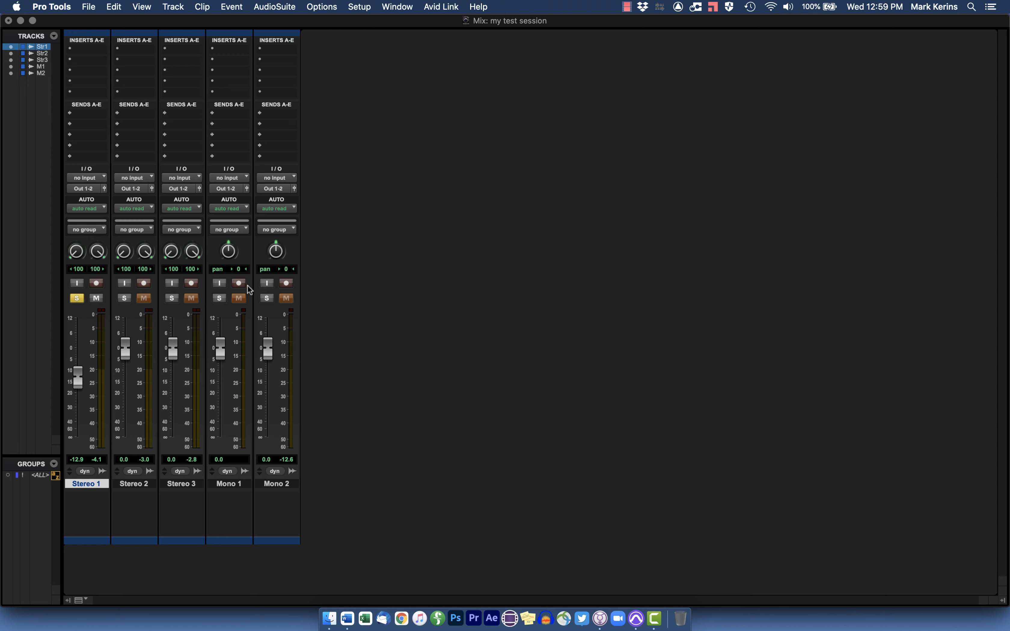
left_click(77, 298)
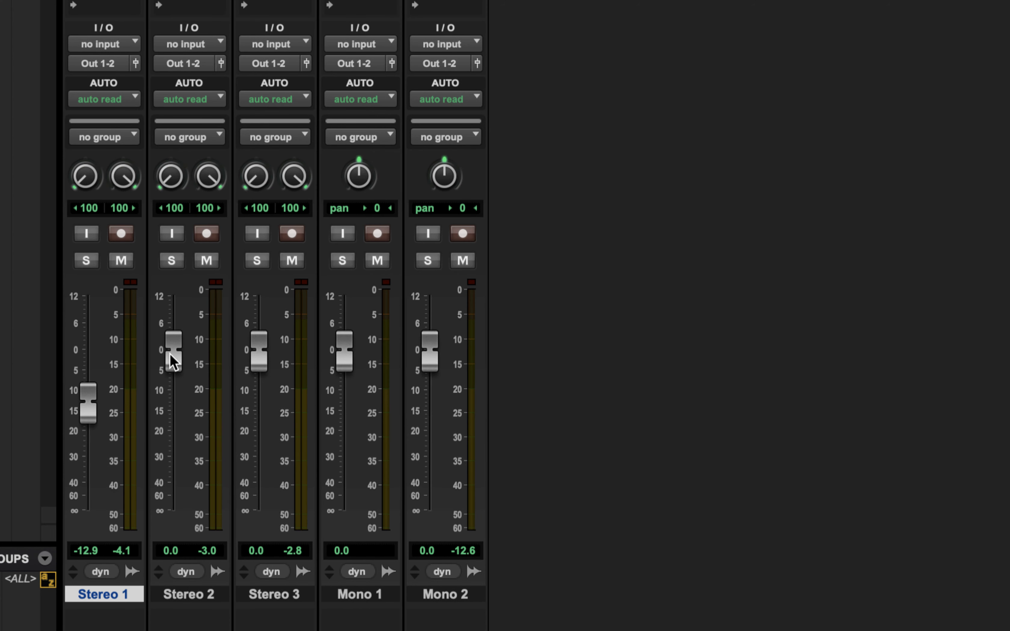
Lower the Stereo 2 fader to about -0.4 dB and return to the Edit window.
mouse_move(169, 354)
left_mouse_down()
mouse_move(169, 434)
mouse_move(169, 329)
mouse_move(169, 432)
mouse_move(169, 355)
left_mouse_up()
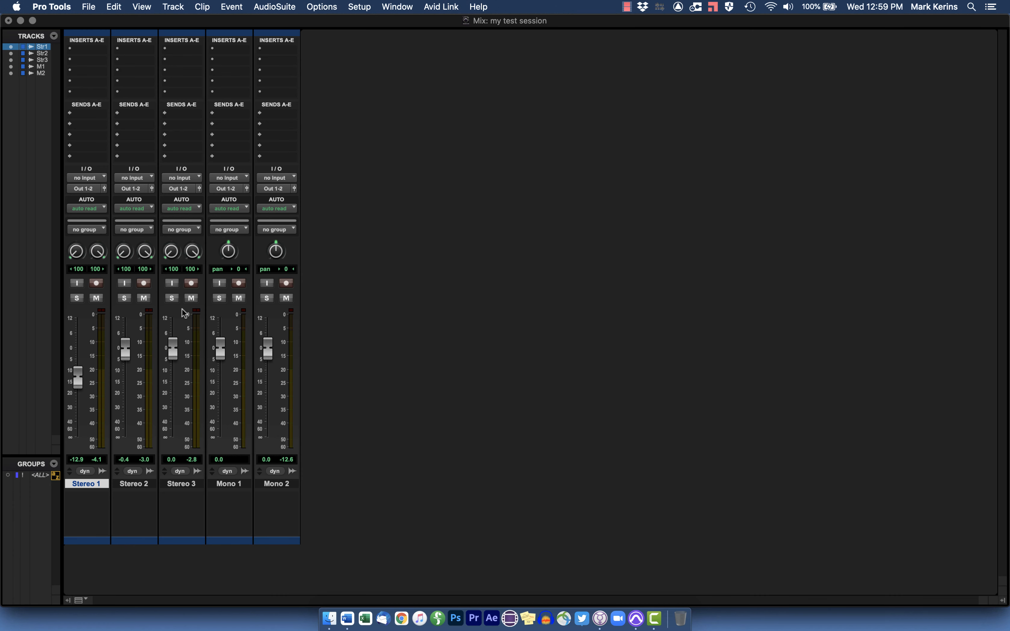
key("super+equal")
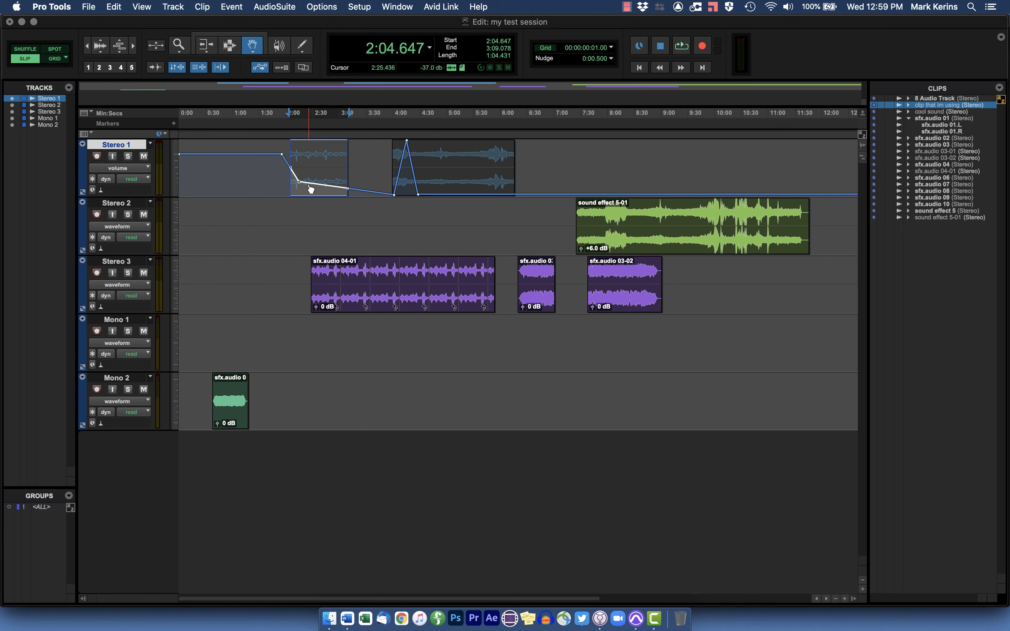
Play from about 4:03.066 and compare Stereo 1's fader movement in the Mix window with its volume line in the Edit window.
key("F7")
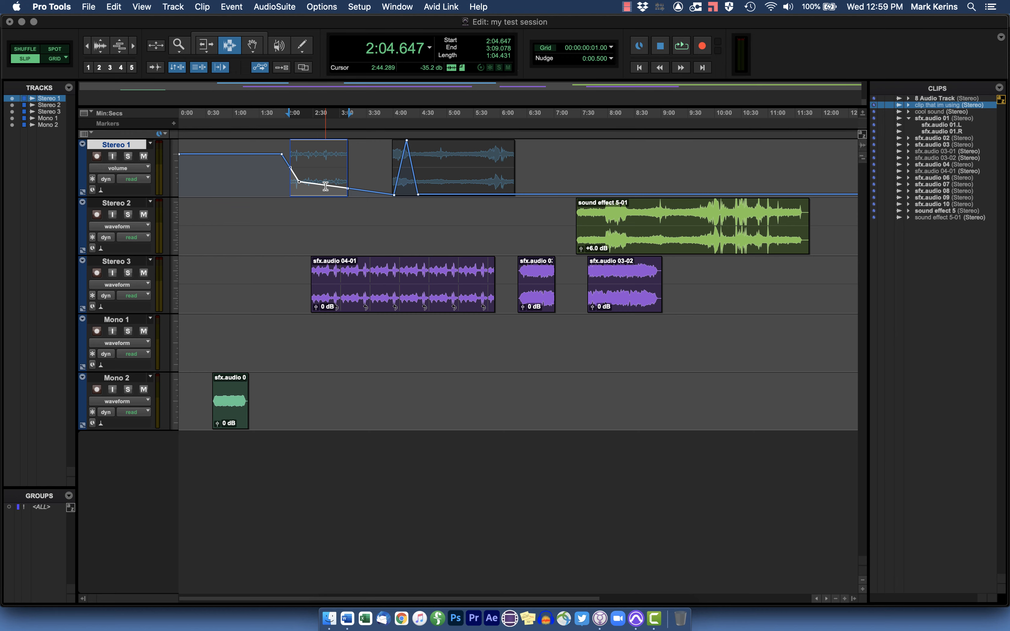
left_click(397, 190)
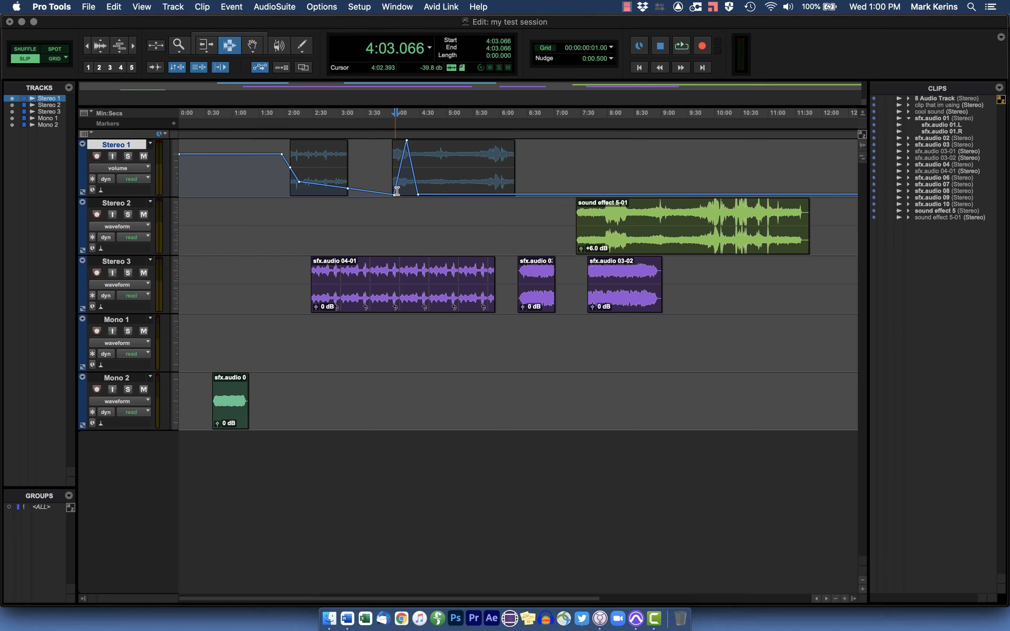
key("space")
key("super+equal")
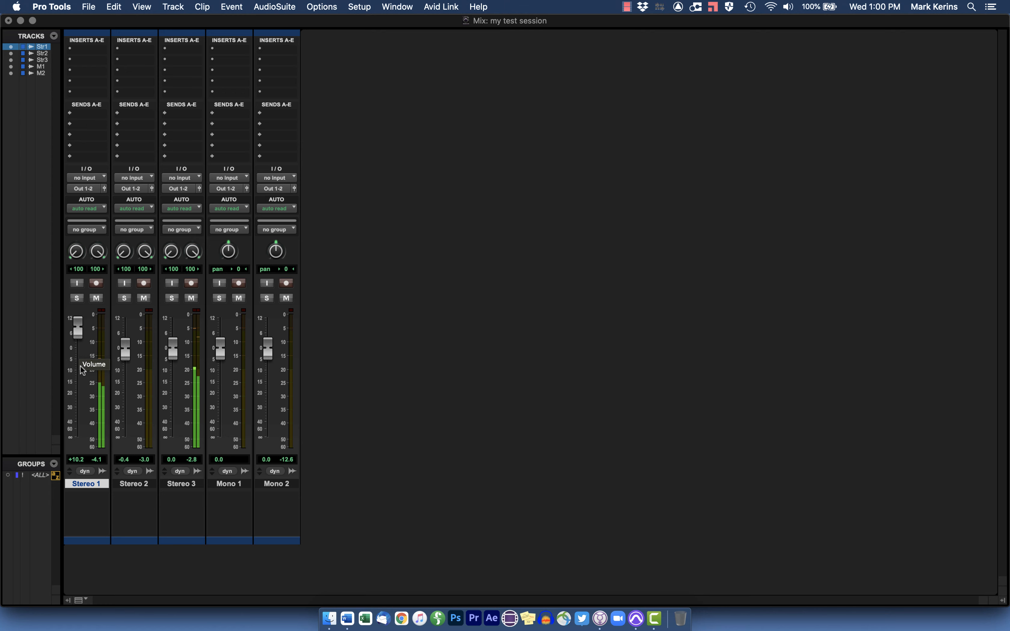
key("super+equal")
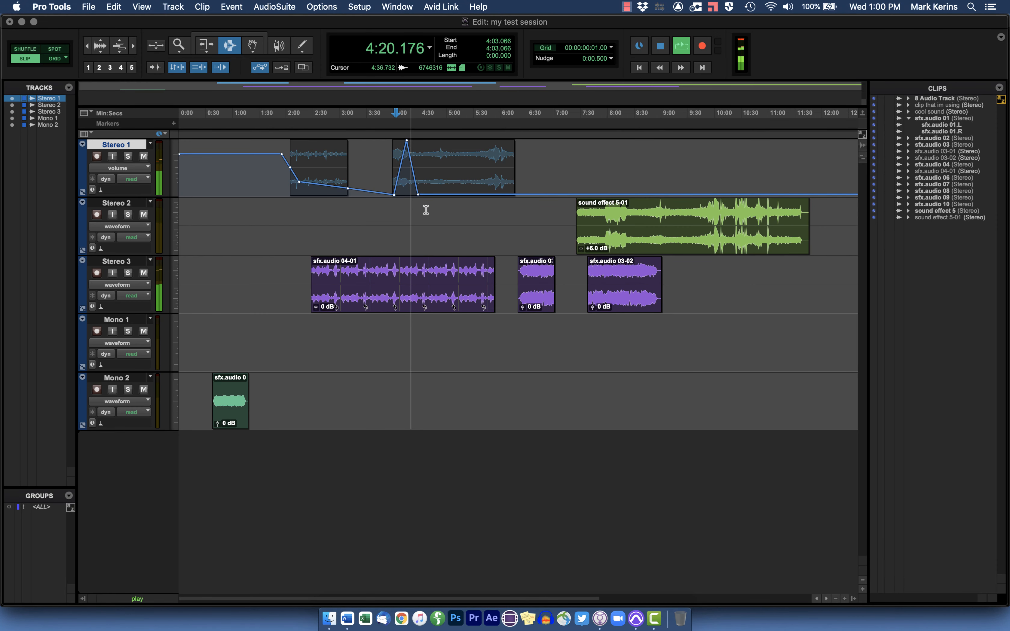
key("super+equal")
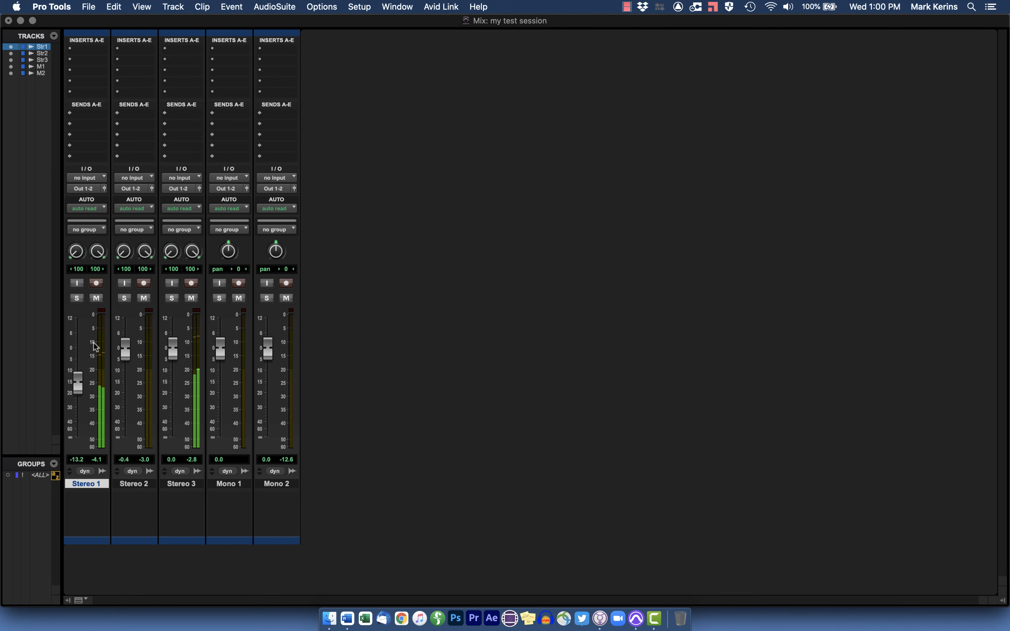
key("space")
key("super+equal")
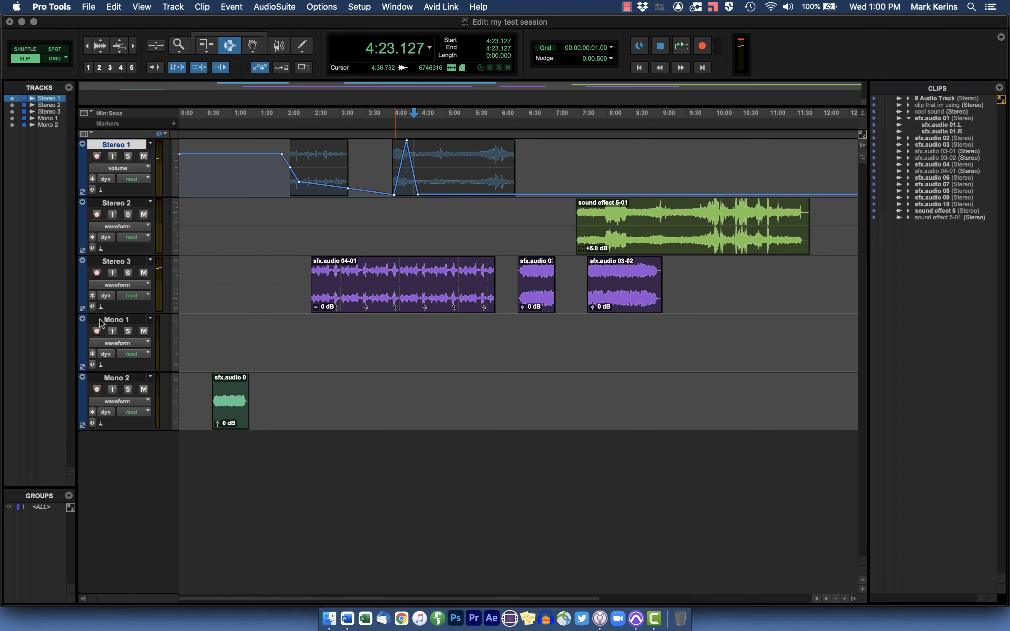
Show the volume line on Stereo 3 and lower its fader to about -21.0 dB in the Mix window.
left_click(124, 285)
left_click(124, 296)
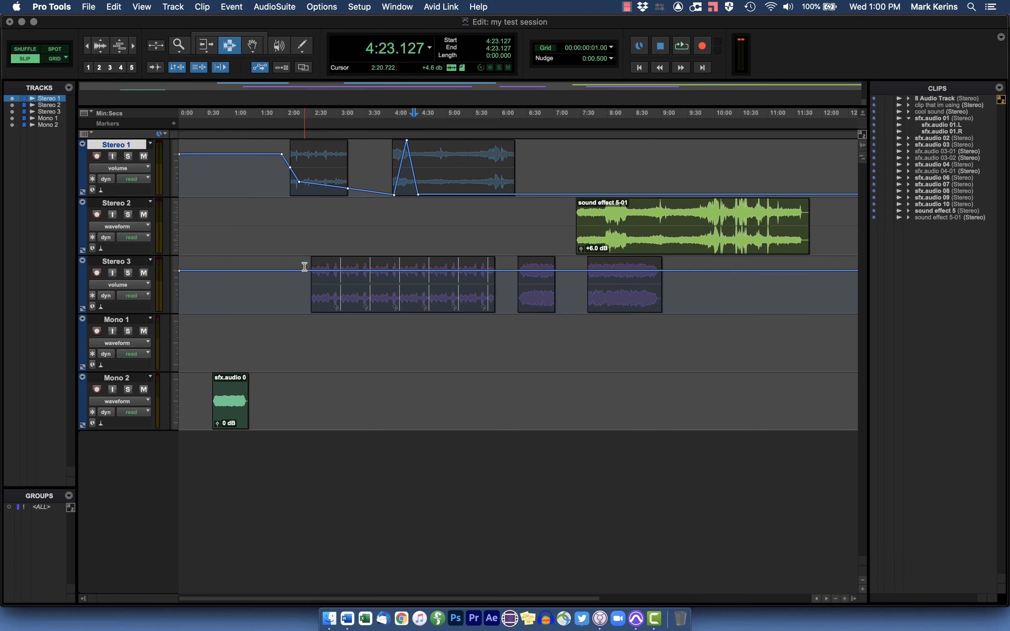
key("super+equal")
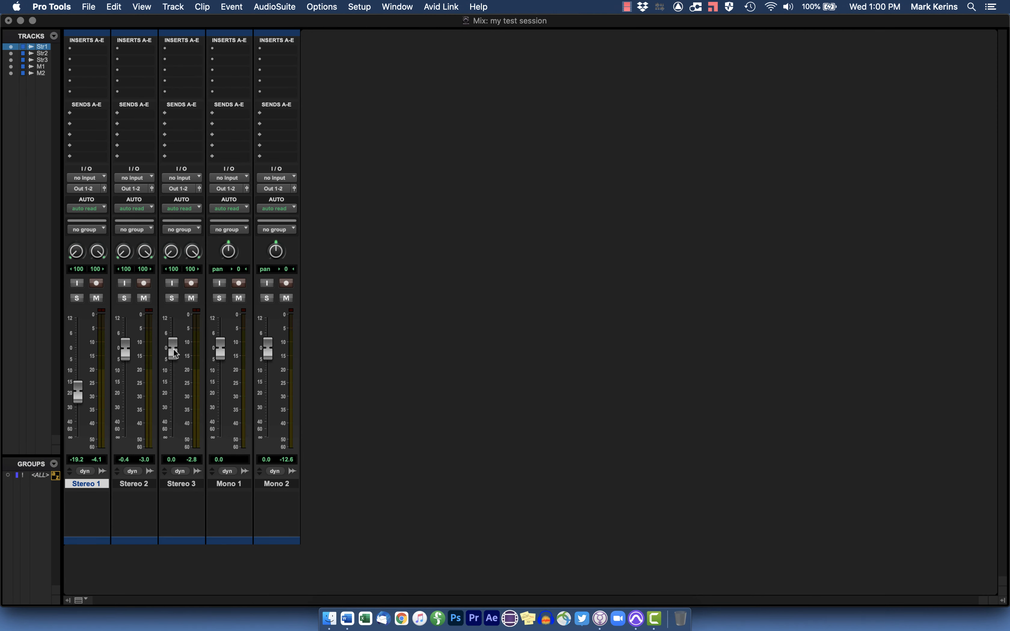
left_click_drag(172, 349, 180, 399)
key("super+equal")
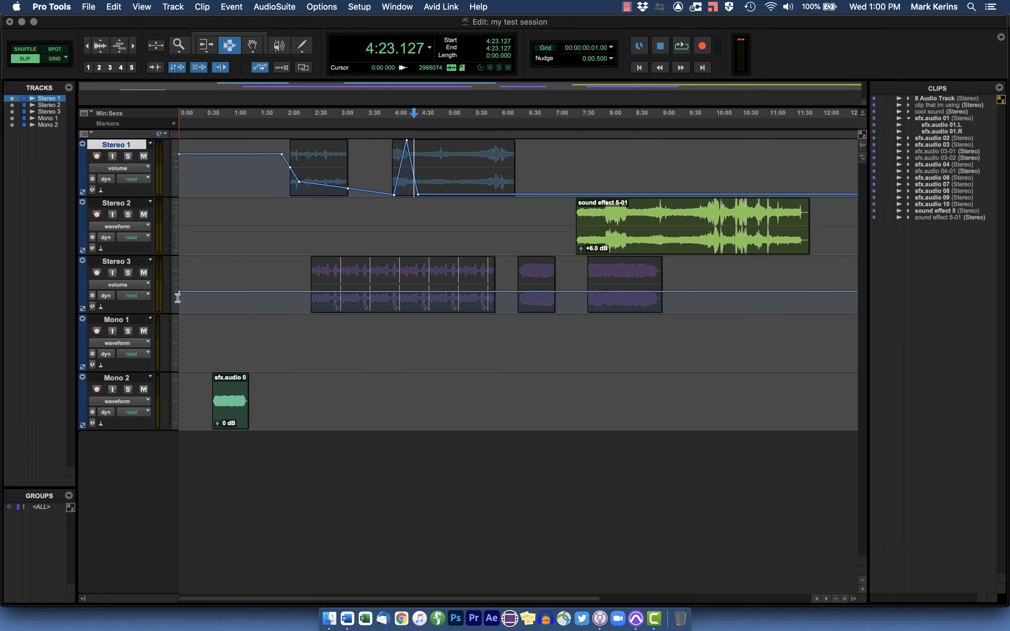
Undo the Stereo 3 volume change and go to the Mix window to check its fader.
key("super+z")
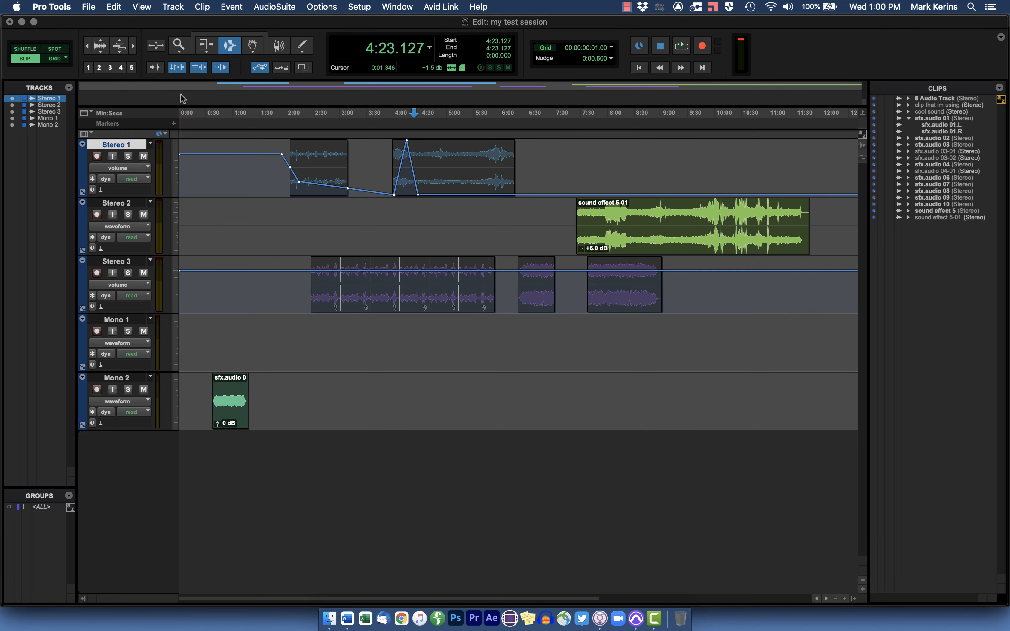
left_click(114, 8)
left_click(144, 198)
key("super+equal")
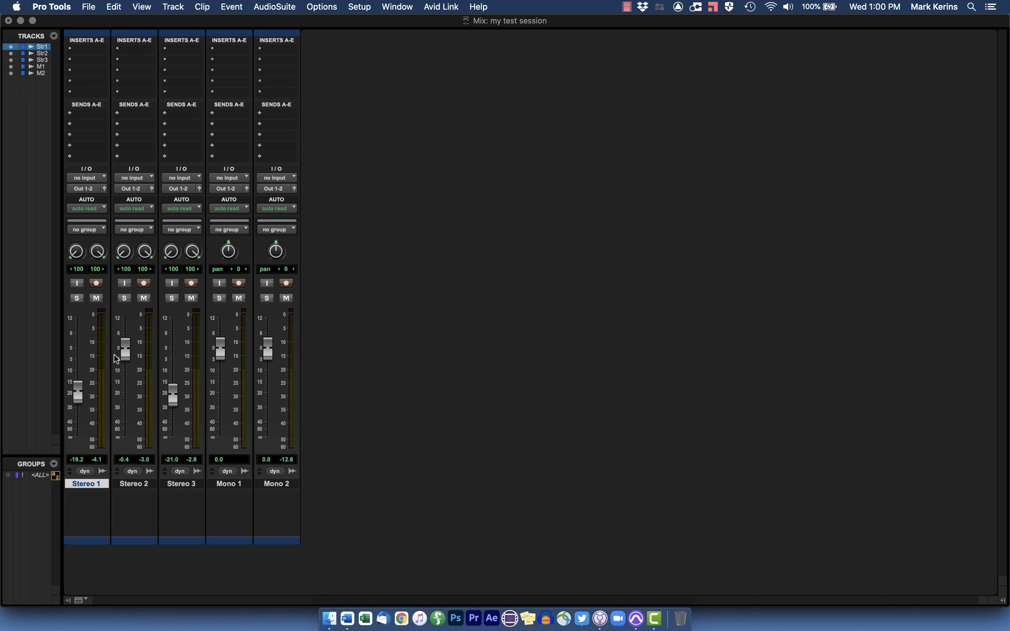
Raise the Stereo 3 fader in the Mix window and return to the Edit window.
left_click_drag(173, 397, 175, 359)
key("super+equal")
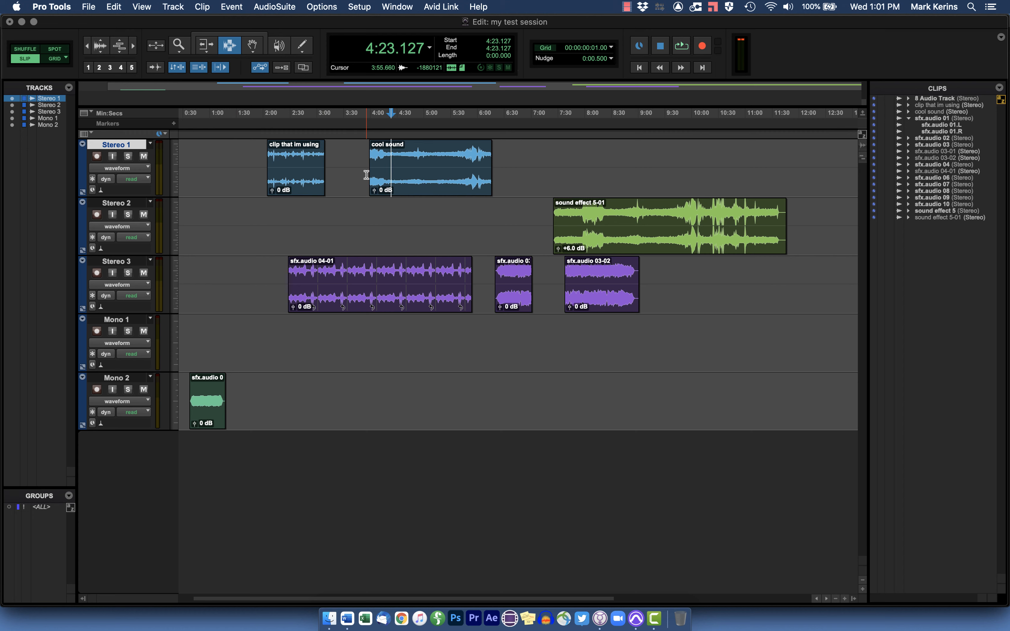
Create a Standard, Equal Power fade-in on the cool sound clip from 3:51.620 to 4:19.226.
left_click_drag(363, 175, 386, 177)
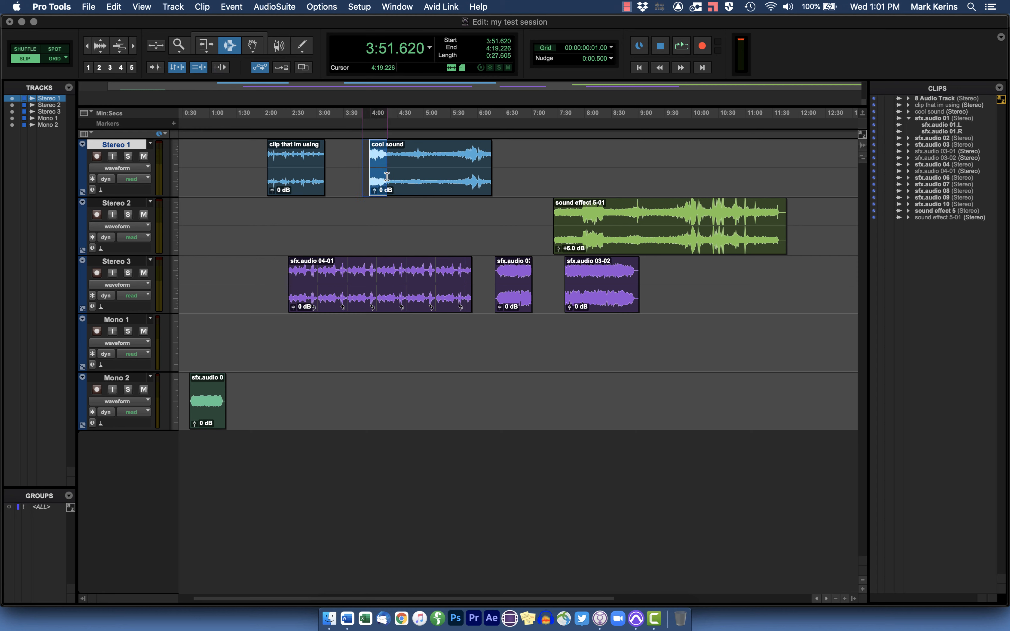
key("shift+slash")
key("super+f")
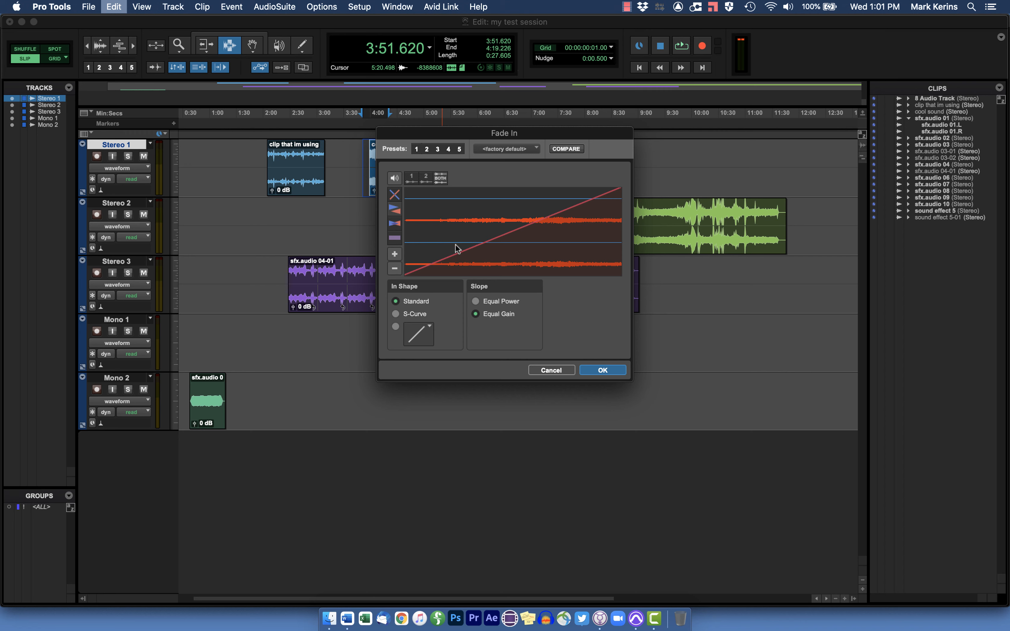
left_click(396, 327)
left_click(475, 301)
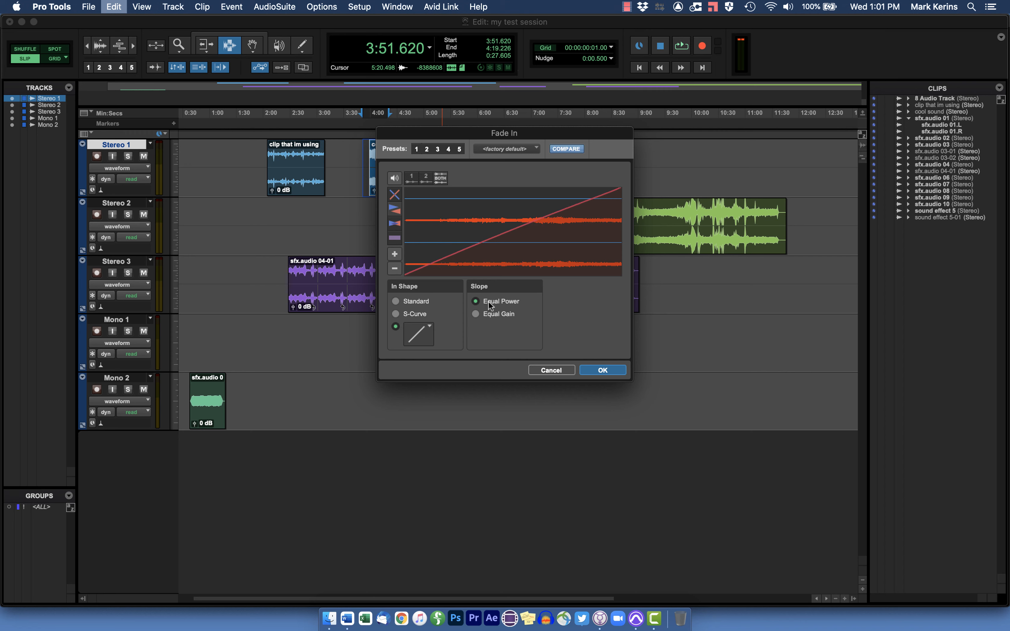
left_click(399, 313)
left_click(396, 302)
left_click_drag(501, 220, 480, 222)
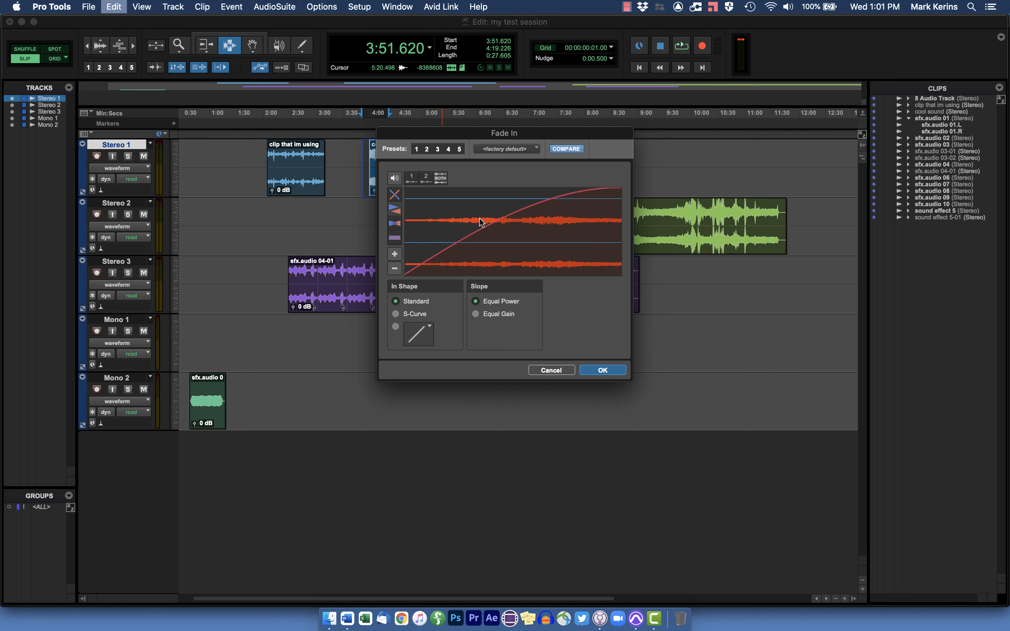
left_click(591, 369)
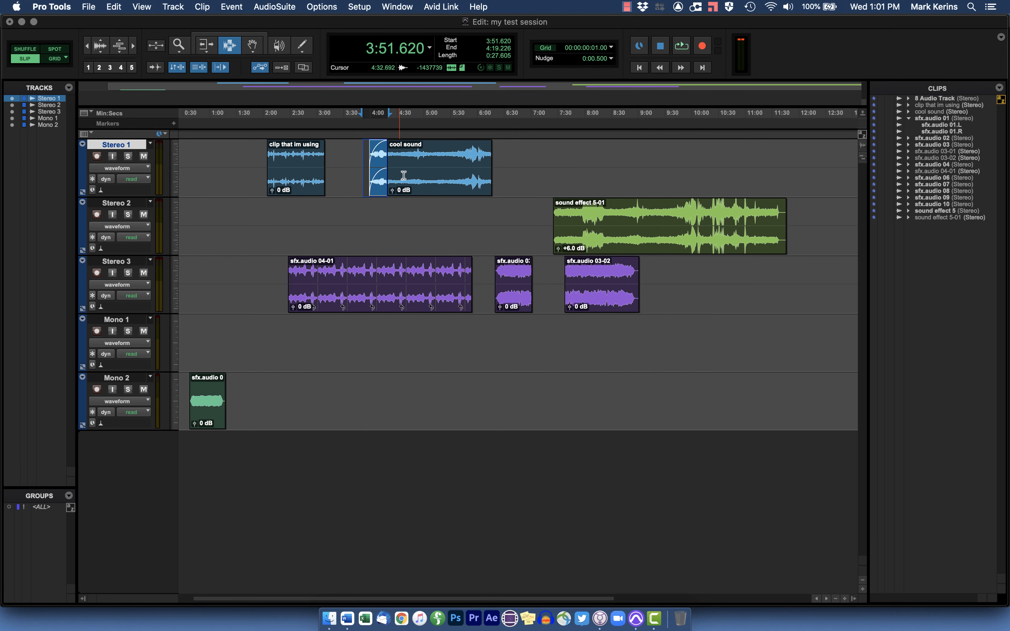
Create a Standard, Equal Gain fade-out on the end of the cool sound clip, selecting from 5:35.311 to 6:49.375.
left_click_drag(456, 170, 519, 170)
key("super+f")
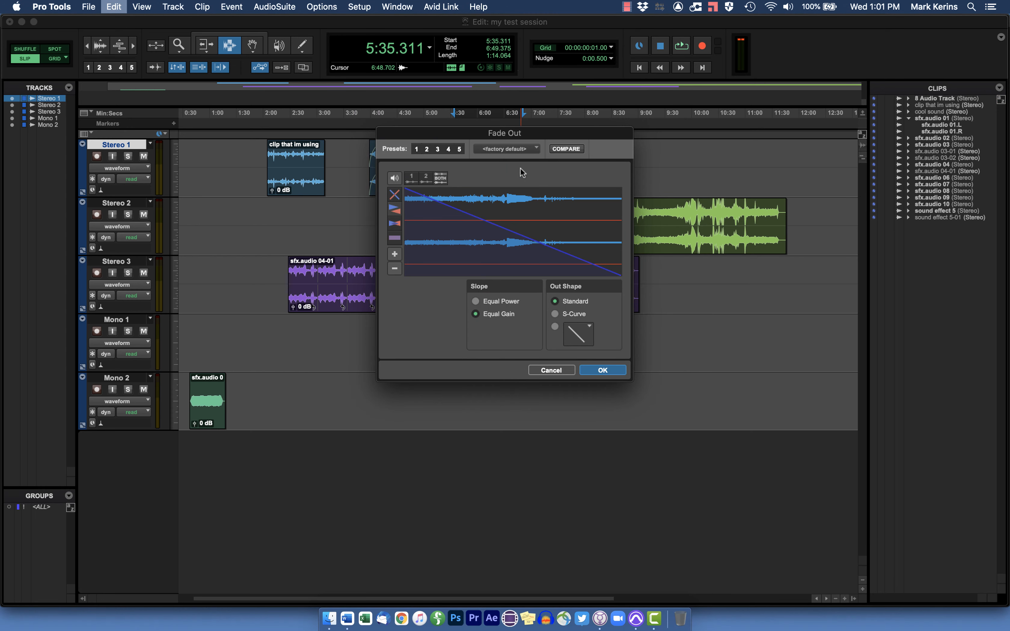
key("Return")
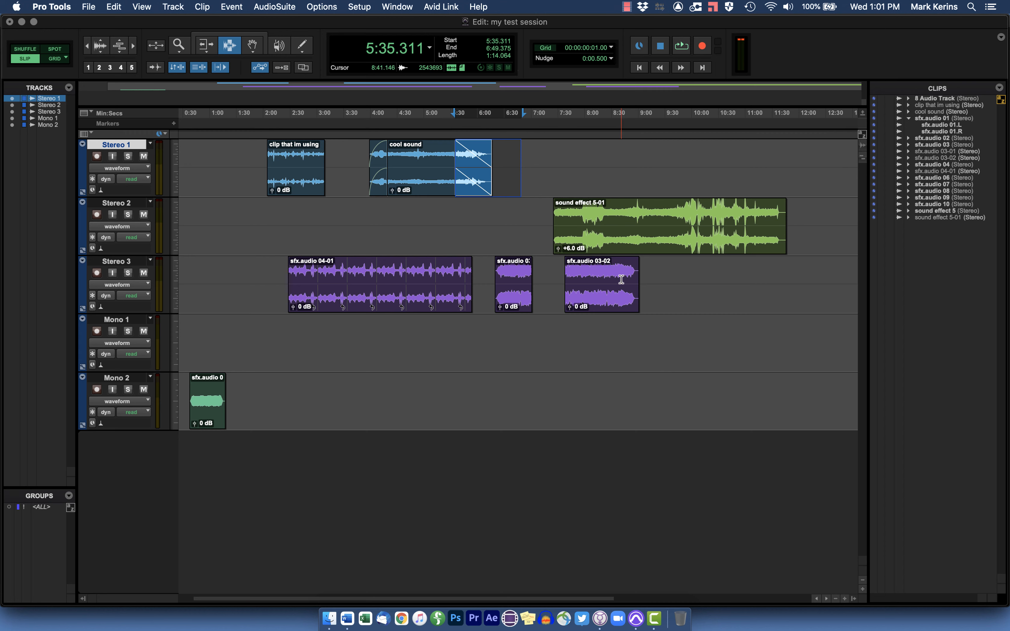
Move the sfx.audio 03-02 clip from Stereo 3 to Stereo 2, directly against the end of sound effect 5-01.
key("F8")
left_click_drag(621, 282, 801, 220)
key("F7")
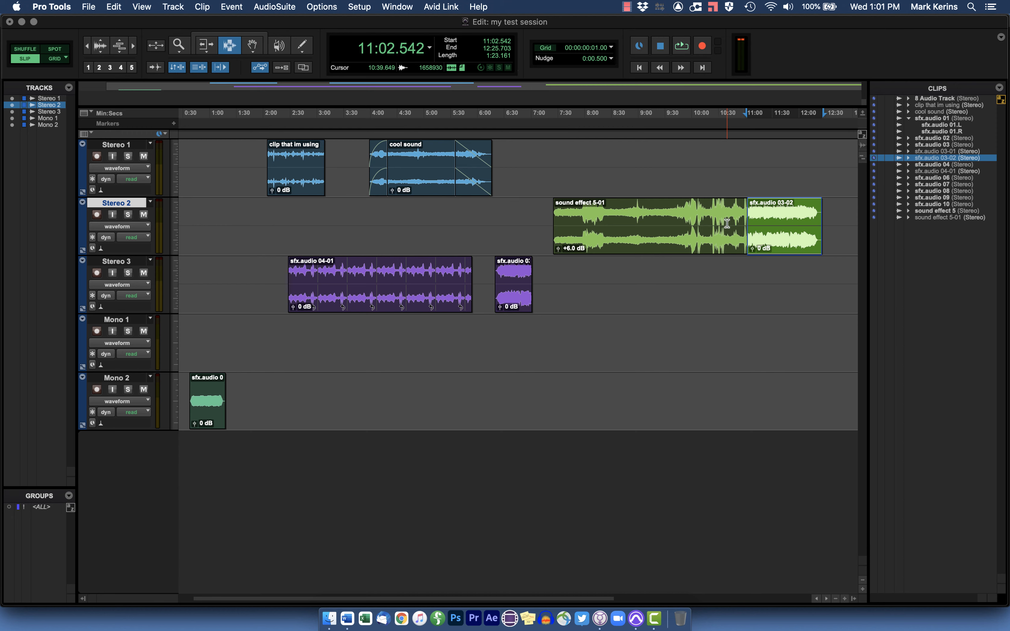
Crossfade sound effect 5-01 and sfx.audio 03-02 from 10:33.590 to 11:32.841 with Standard shapes and Equal Gain.
left_click_drag(722, 227, 774, 226)
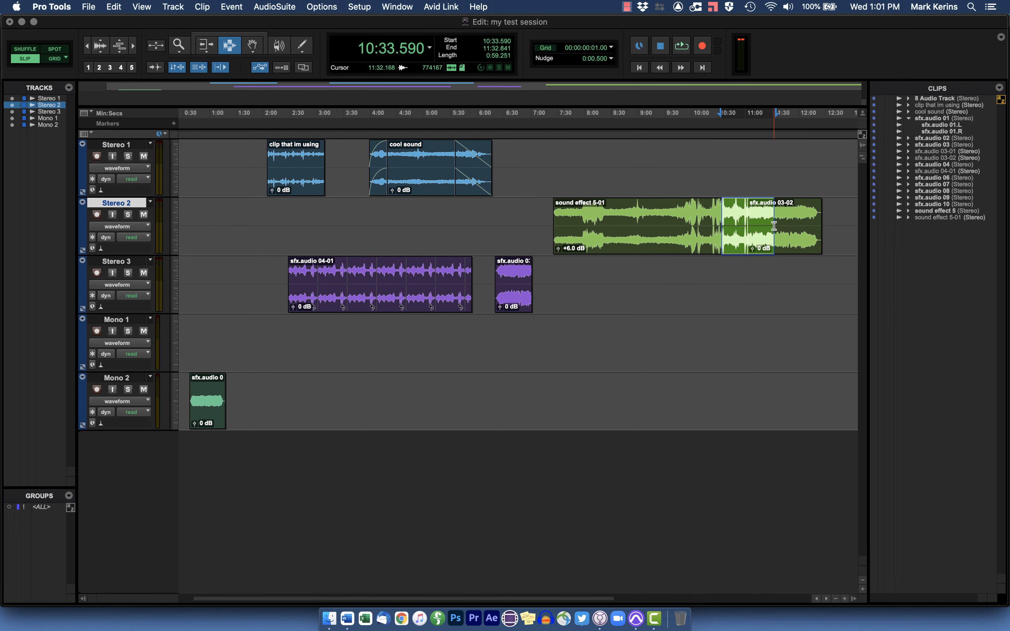
key("super+f")
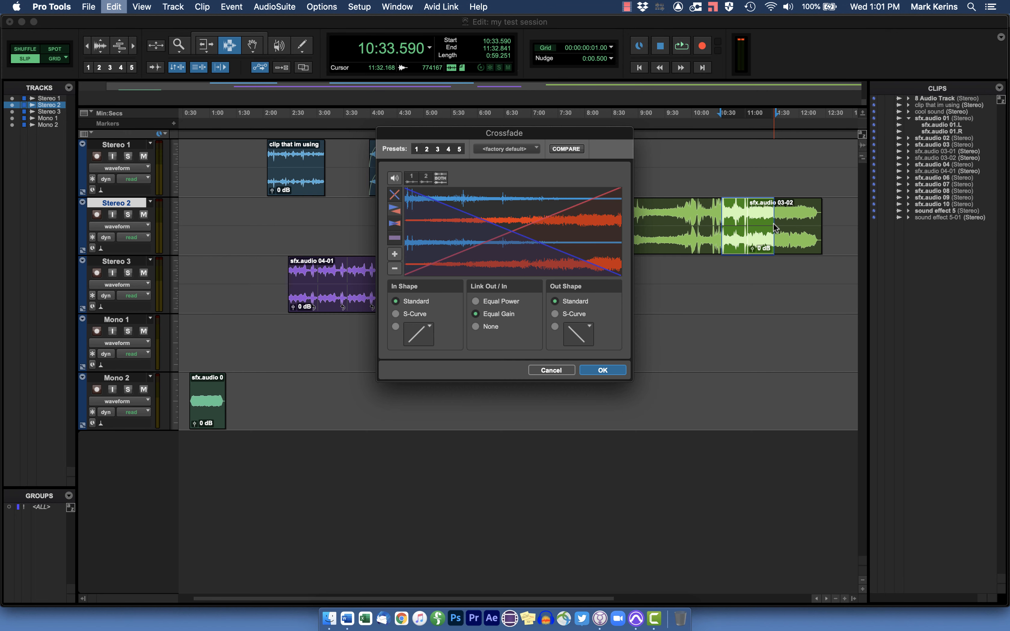
key("Return")
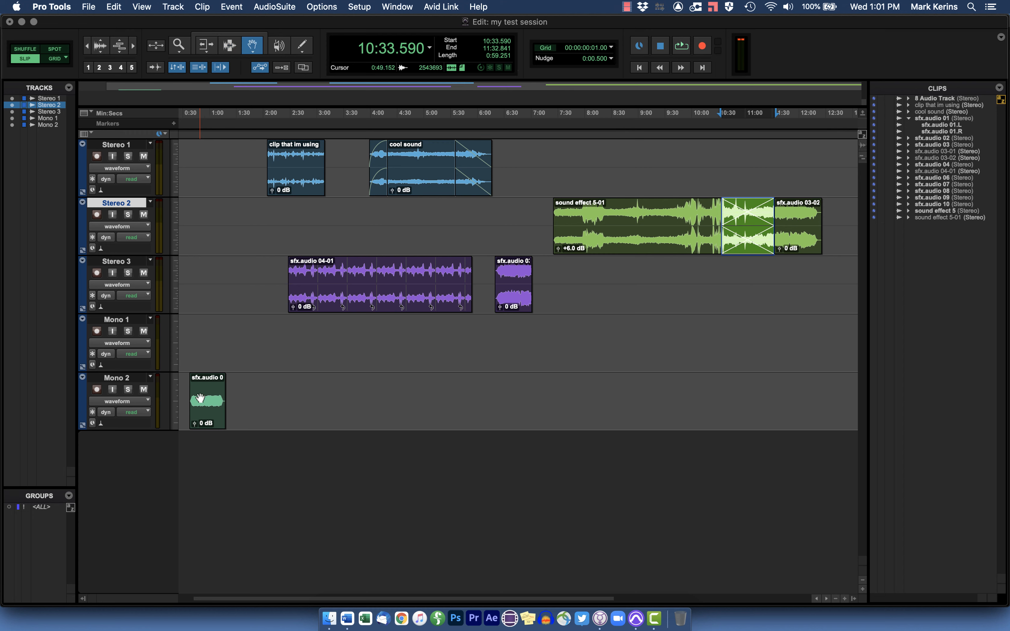
Return to the session start and audition the sfx.audio 01.L clip on Mono 2 from 0:47.637 to 1:01.945.
left_click(135, 47)
left_click(135, 47)
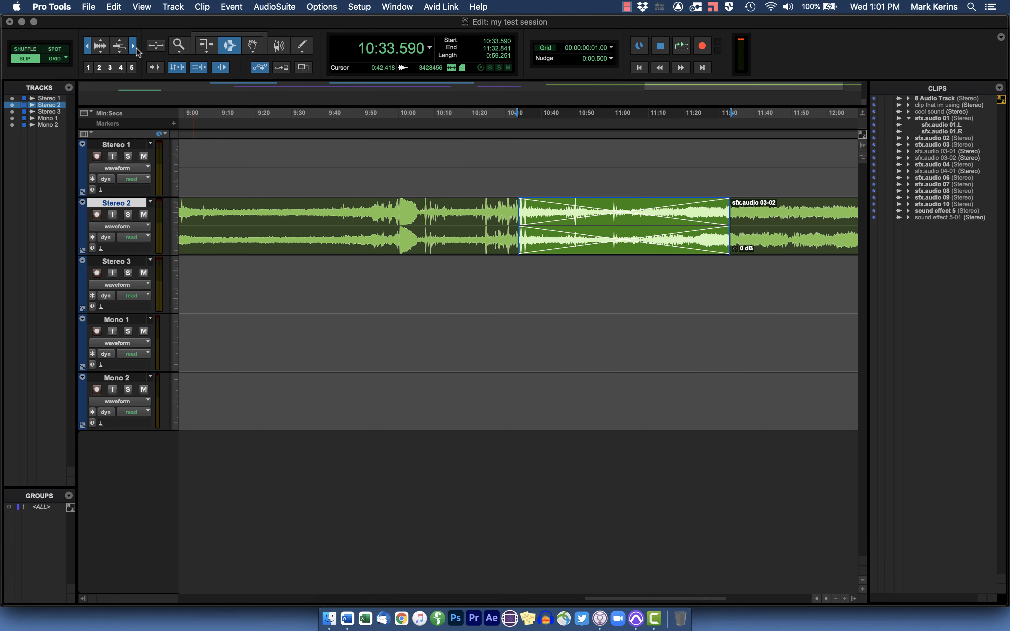
left_click(136, 48)
key("Return")
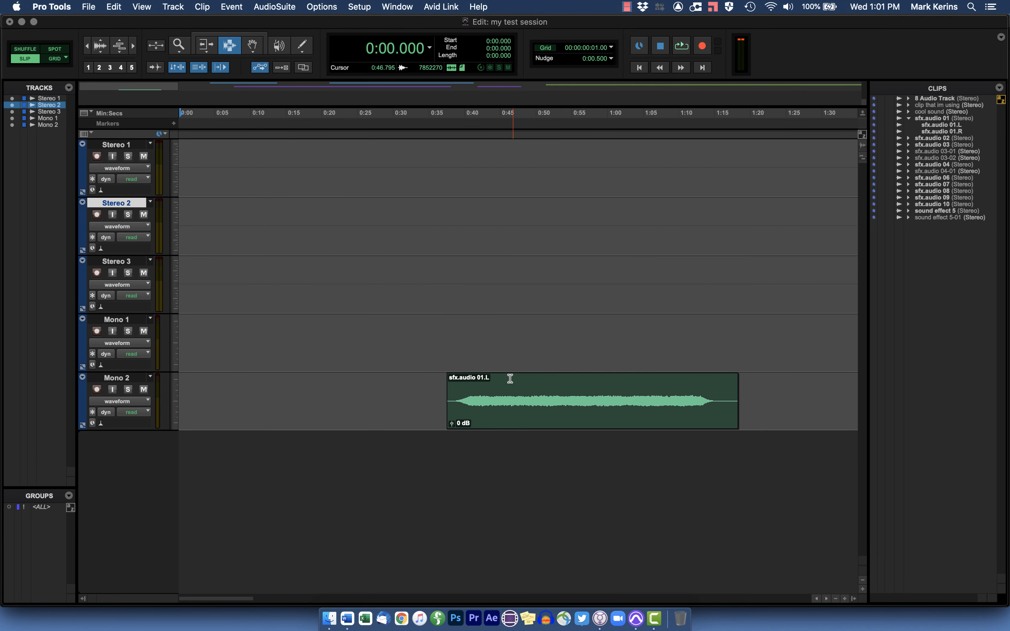
left_click_drag(519, 380, 620, 391)
key("space")
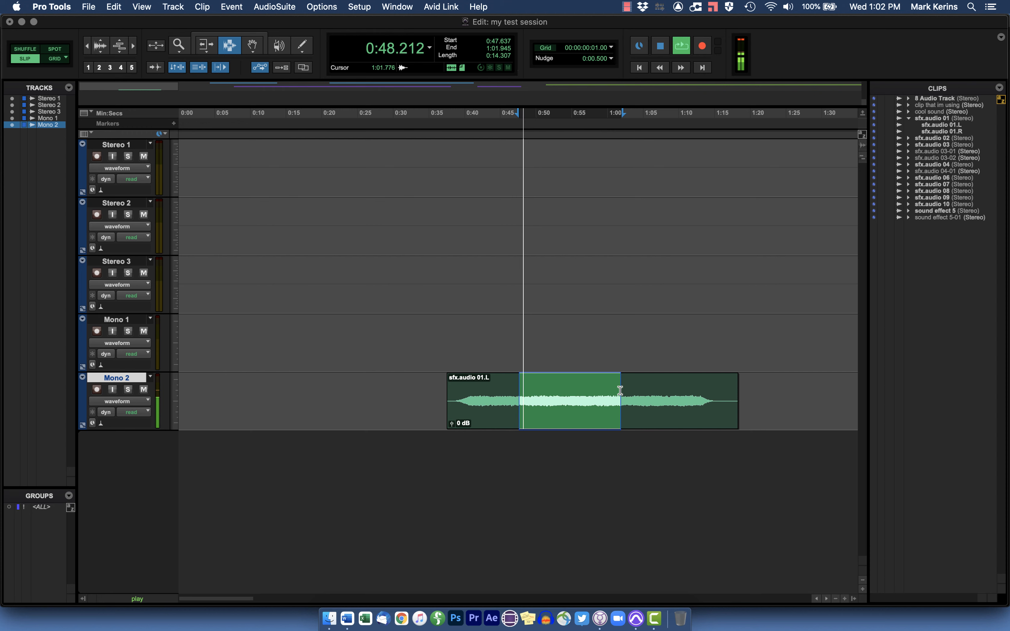
key("space")
Render AudioSuite Pitch II at -11 semitones on the Mono 2 clip from 0:45.701 to 0:55.380.
left_click_drag(506, 389, 574, 390)
left_click(272, 5)
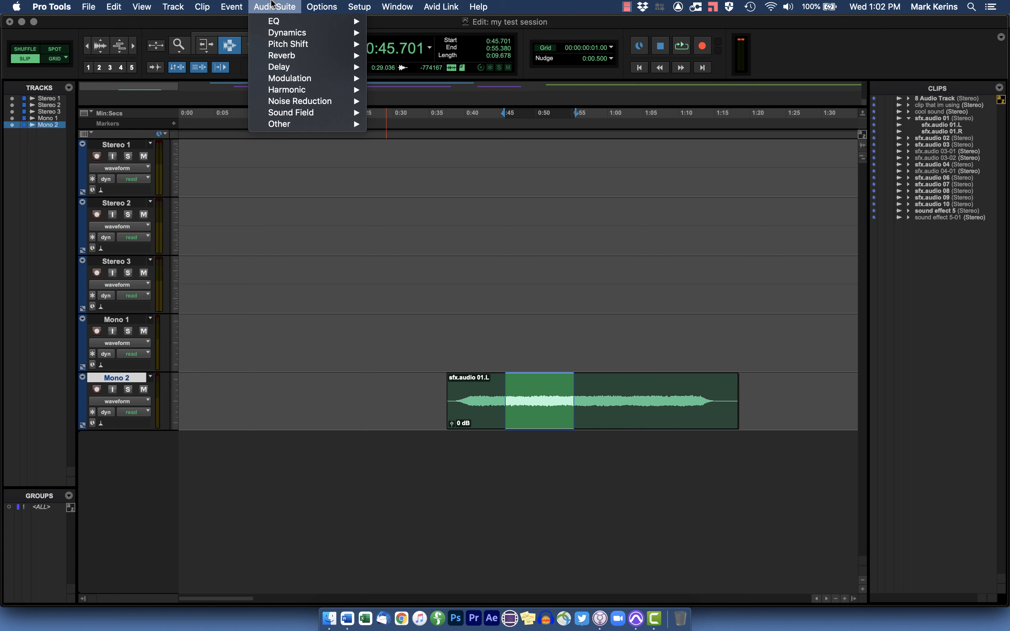
mouse_move(288, 57)
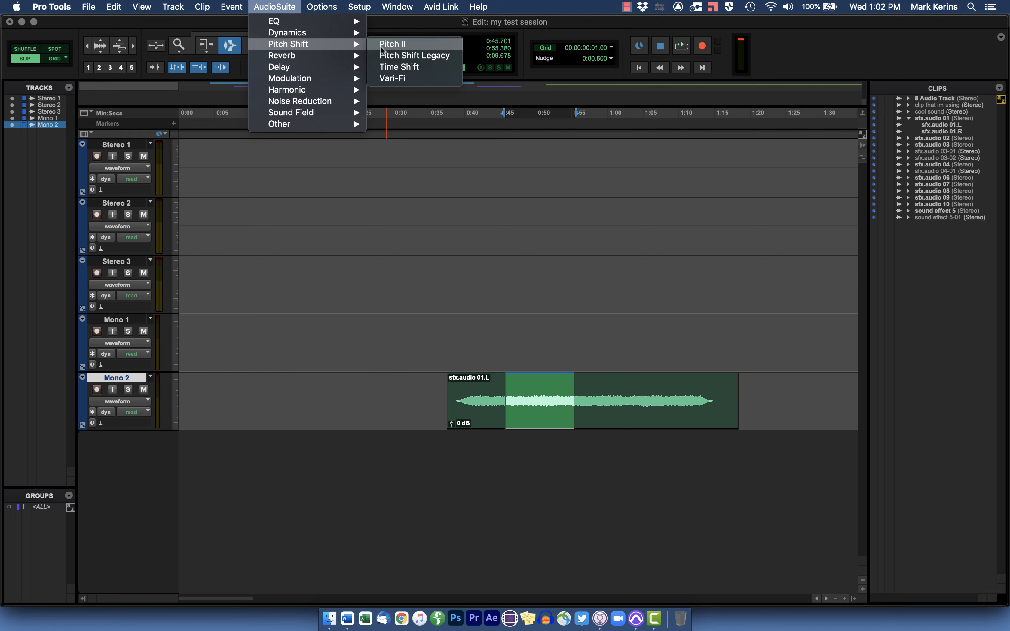
left_click(388, 43)
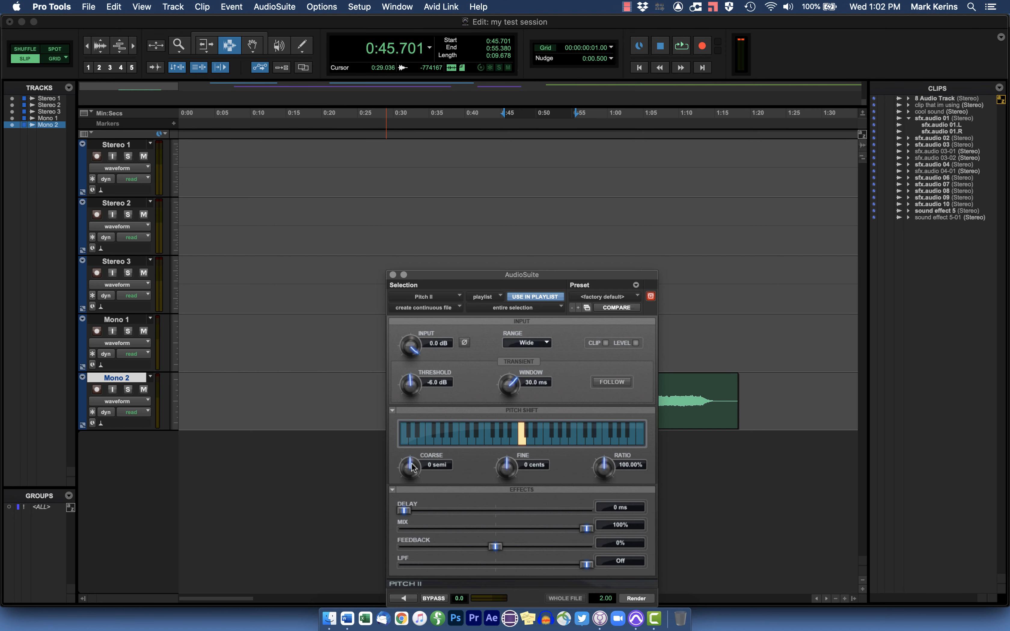
left_click_drag(412, 470, 430, 543)
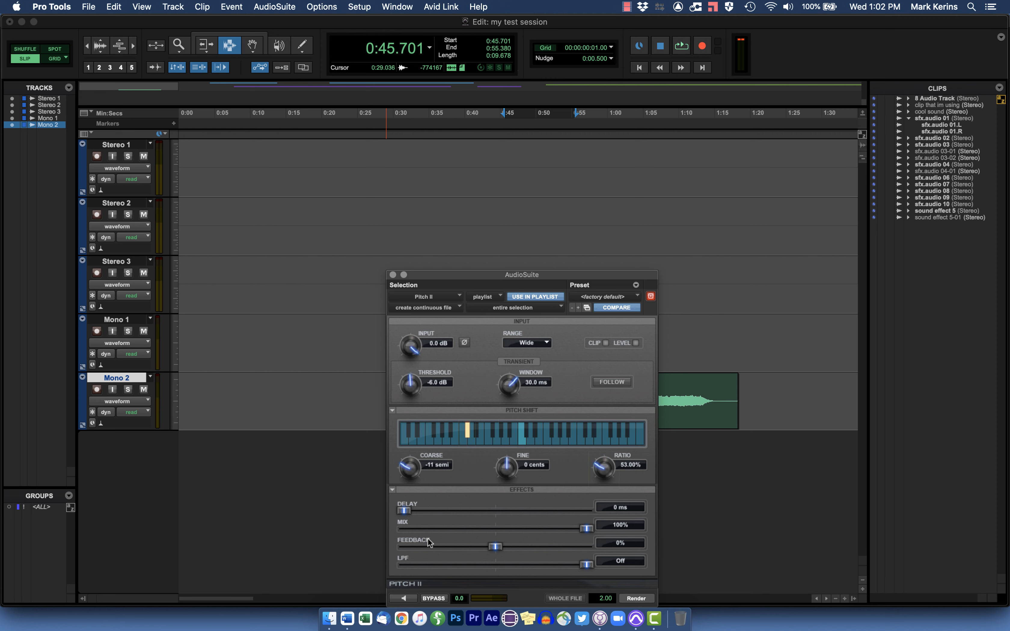
left_click_drag(535, 283, 506, 169)
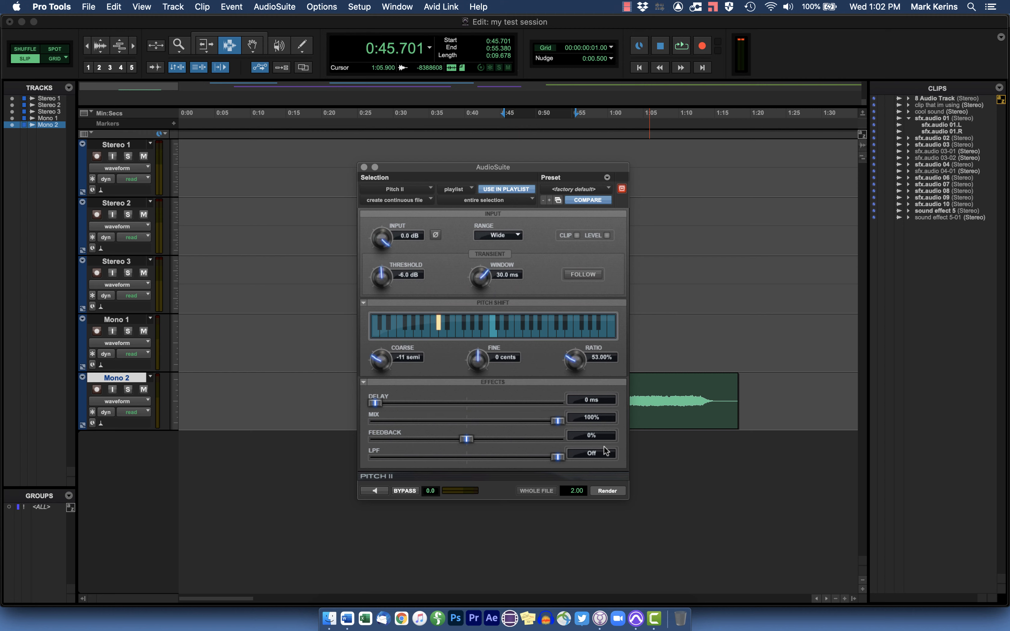
left_click(613, 492)
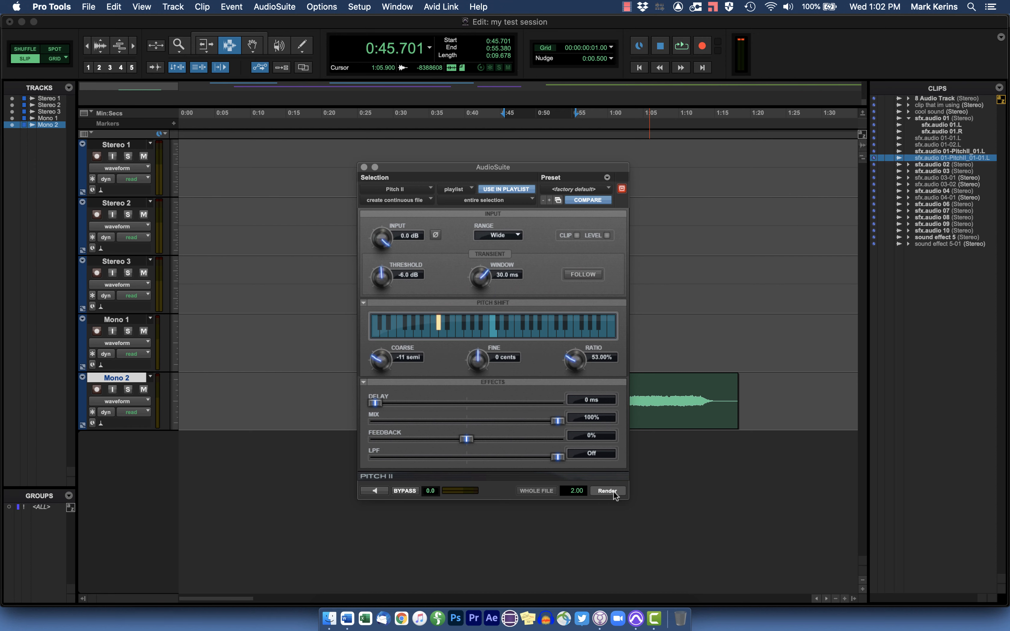
left_click(364, 167)
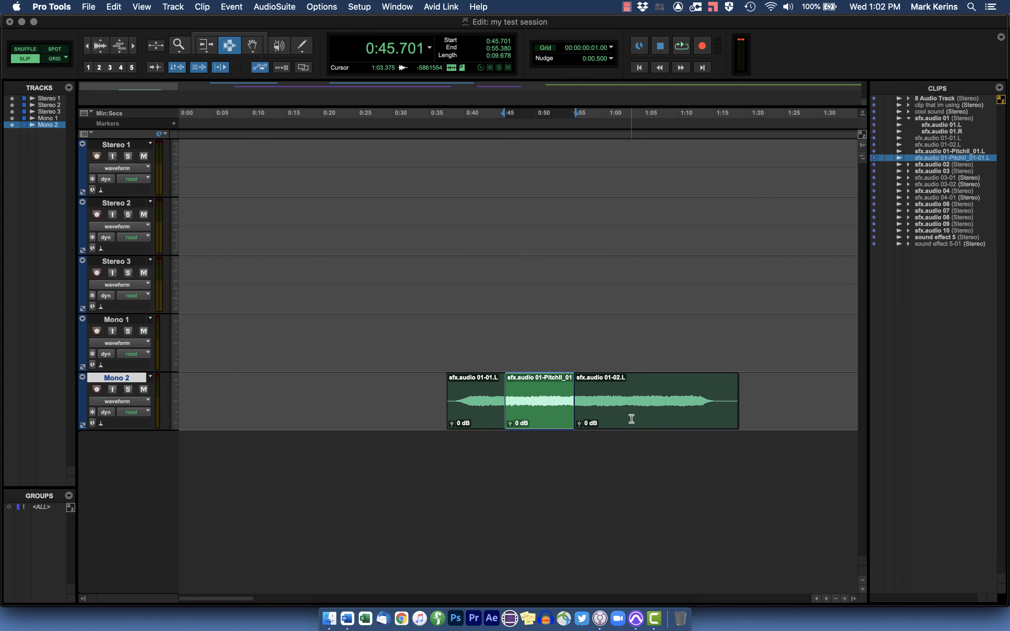
Play the unprocessed audio from 0:59.925 and the pitch-shifted section from 0:46.795 to compare them.
left_click(607, 394)
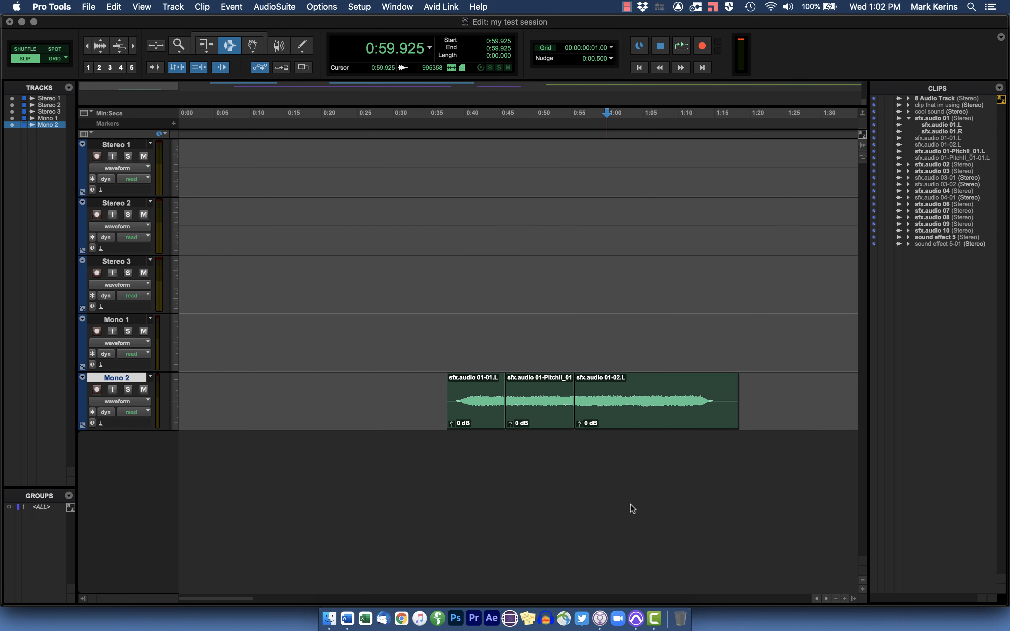
key("space")
key("space")
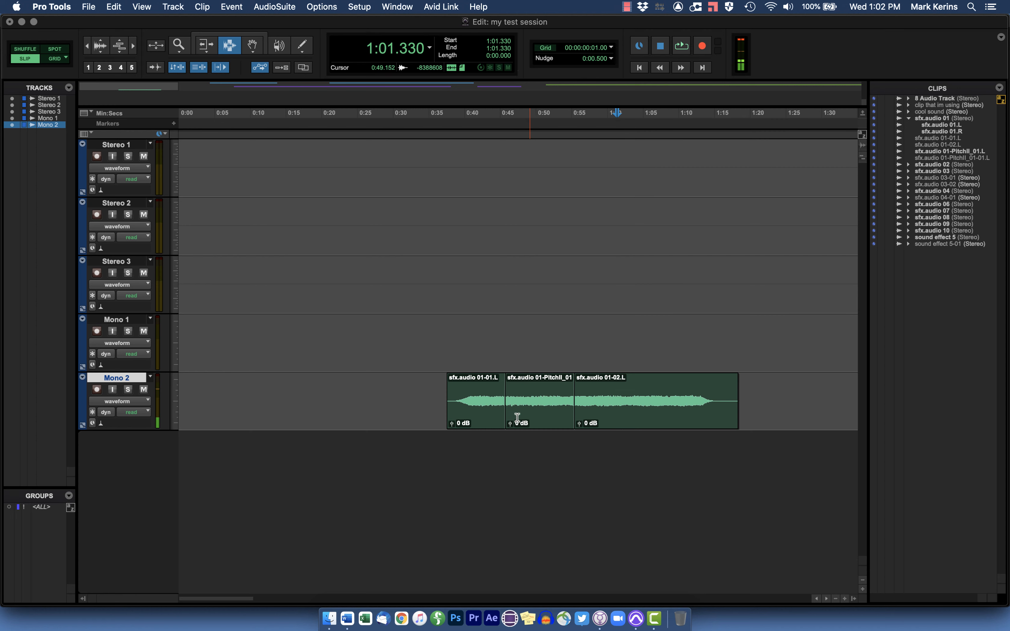
left_click(513, 411)
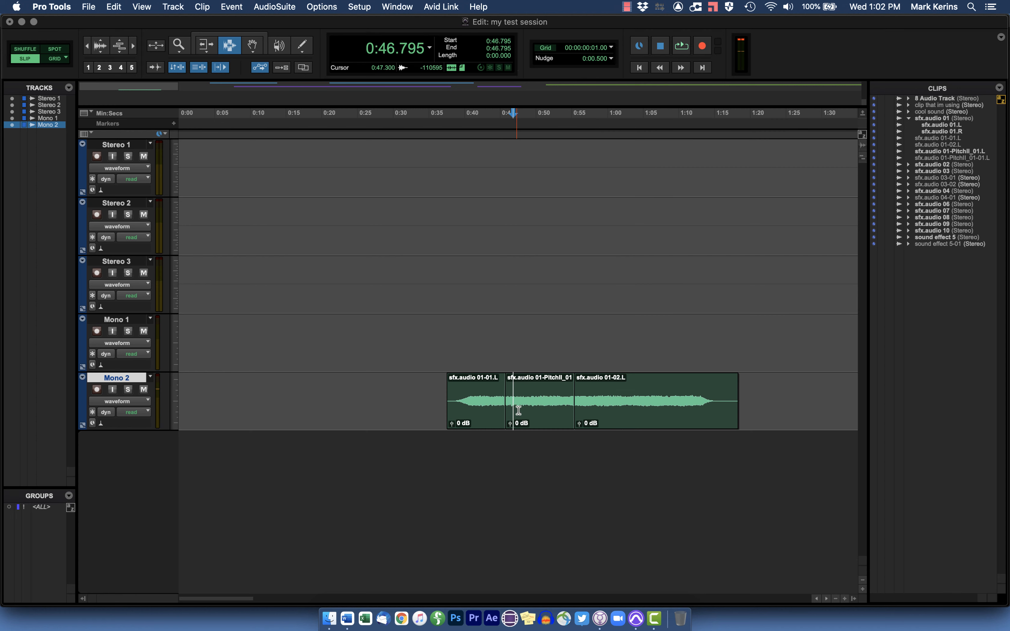
key("space")
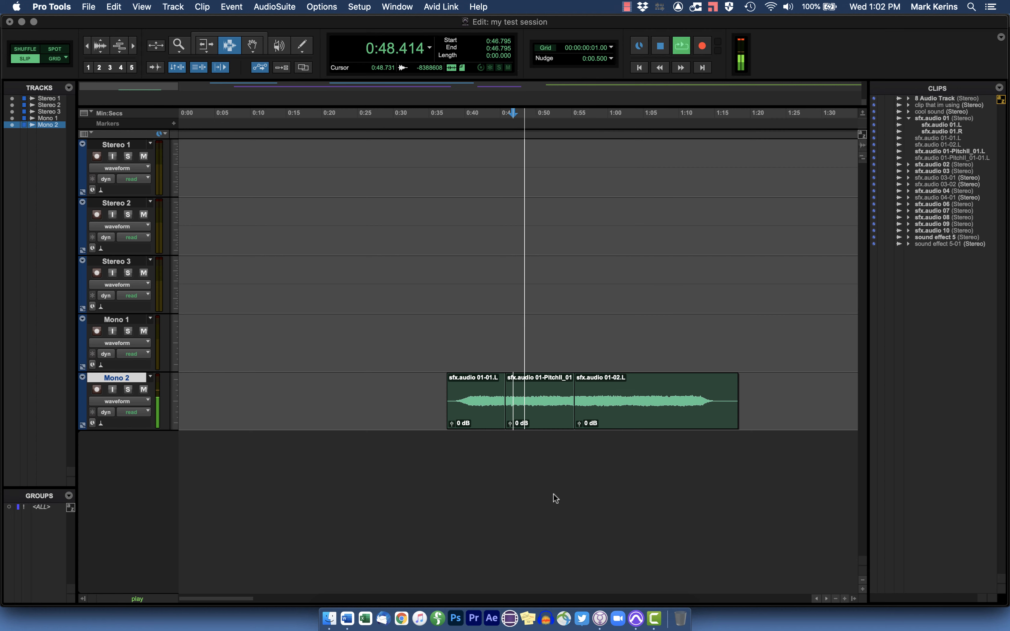
key("space")
Render AudioSuite Pitch II at 11 semitones on the Mono 2 clip from 1:00.430 to 1:07.752.
left_click_drag(611, 415, 662, 401)
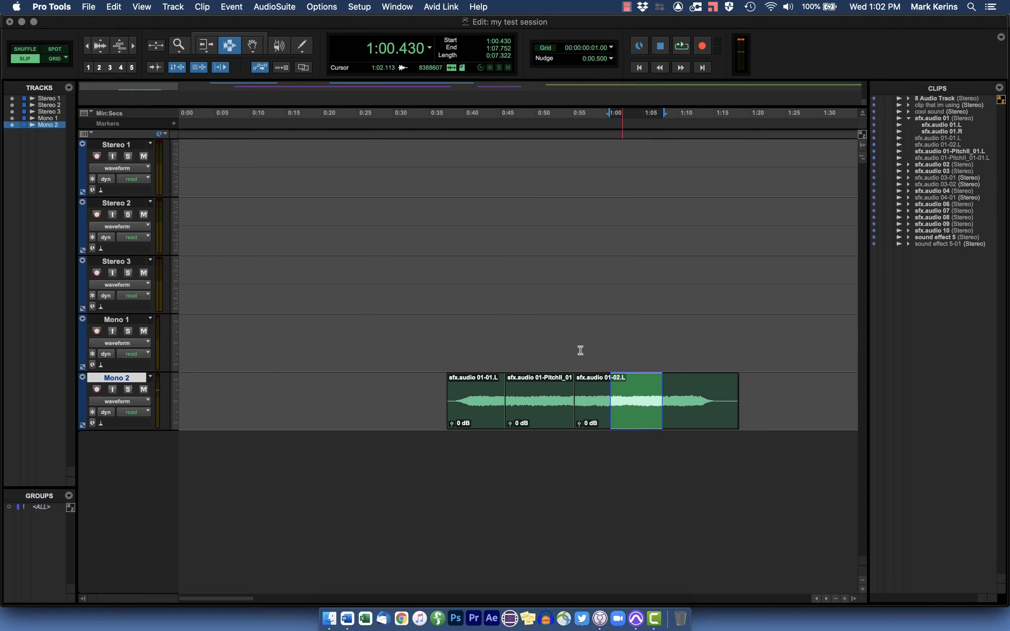
left_click(275, 6)
mouse_move(296, 44)
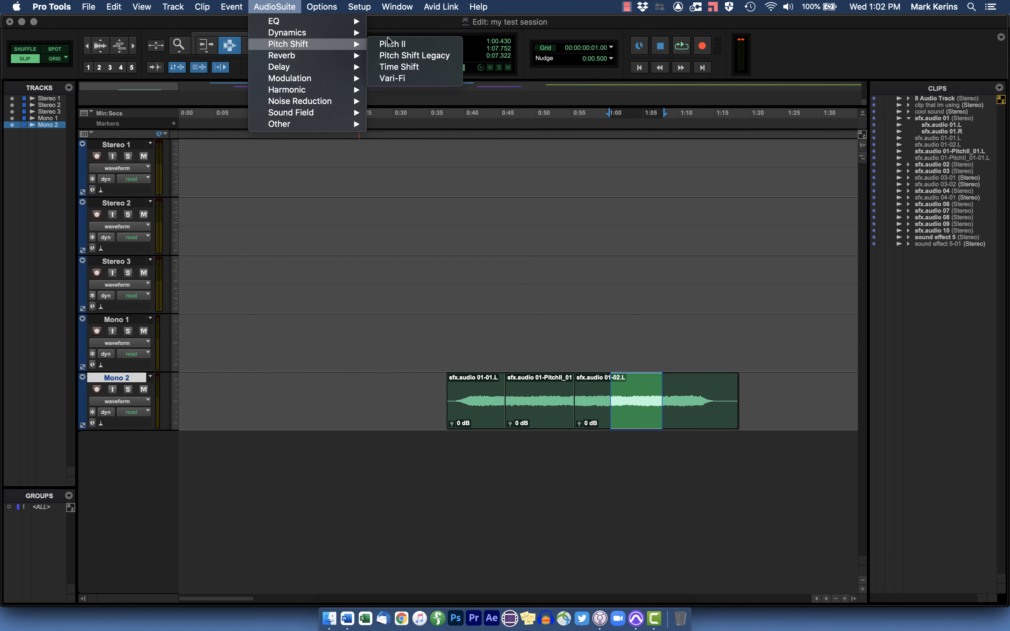
left_click(390, 43)
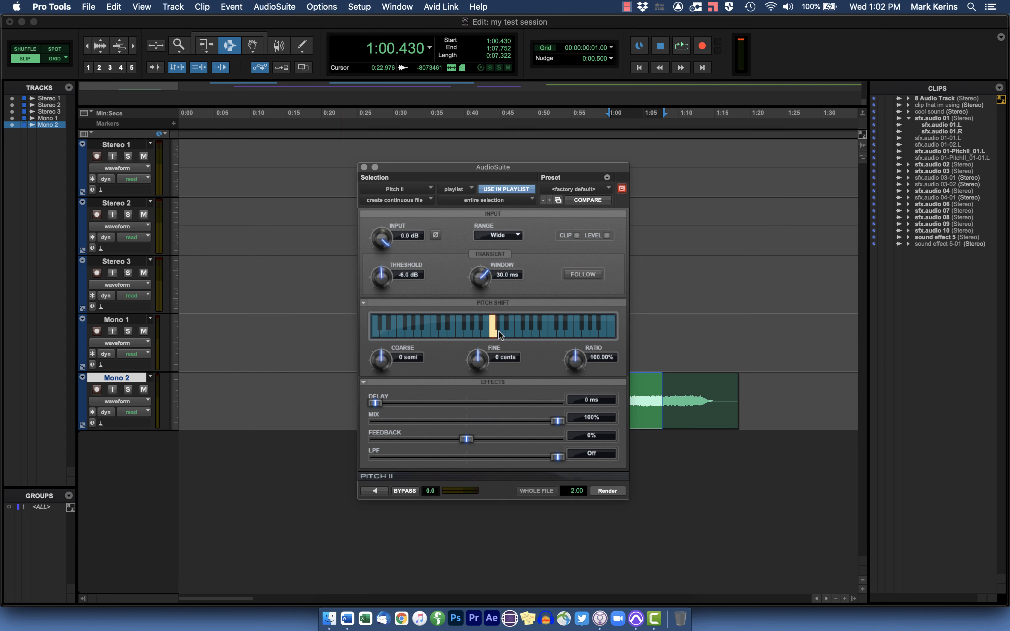
left_click(543, 329)
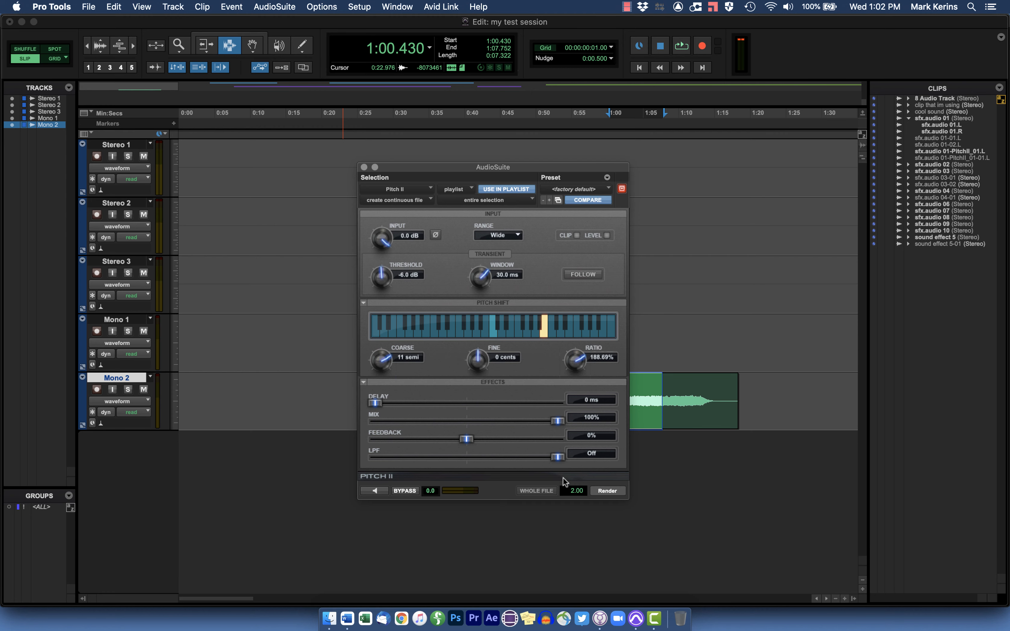
left_click(601, 492)
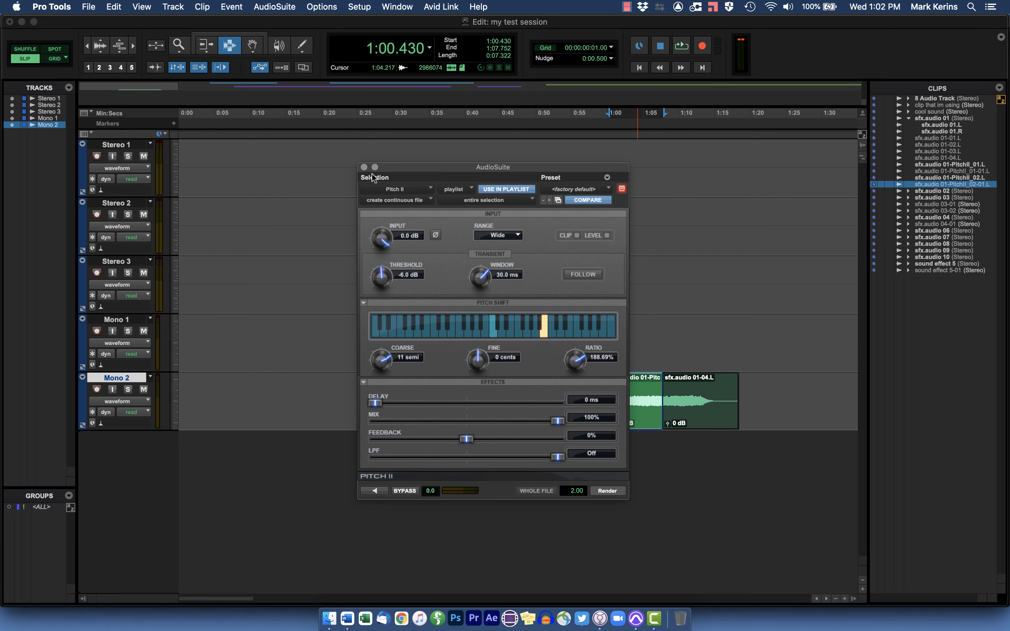
left_click(364, 167)
Compare playback of the newly raised-pitch section on Mono 2 with the unprocessed audio just before it.
left_click(626, 405)
key("space")
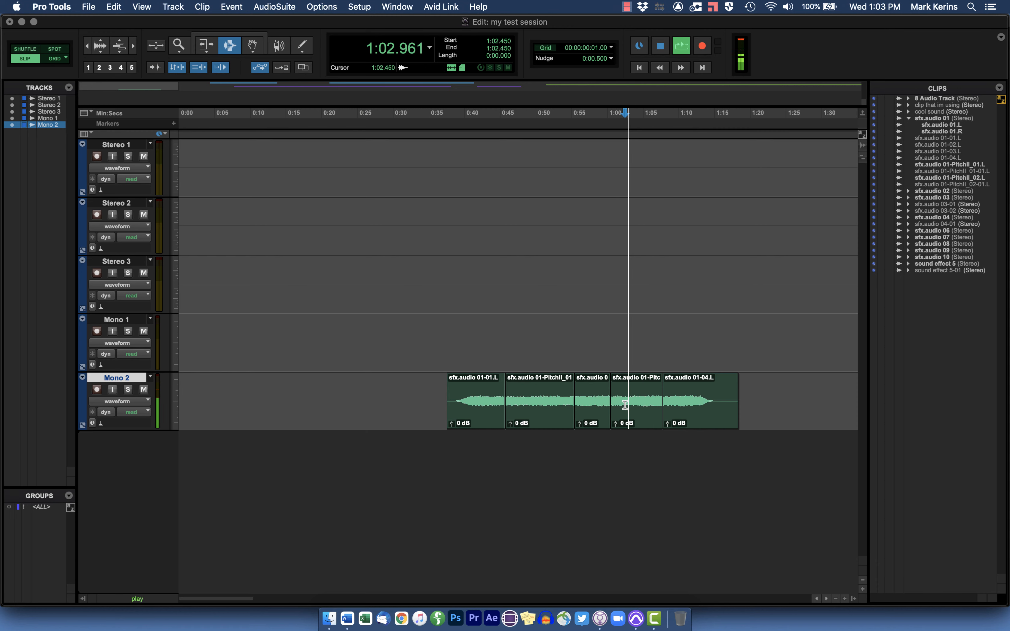
key("space")
left_click(585, 399)
key("space")
key("space")
left_click(630, 398)
key("space")
key("space")
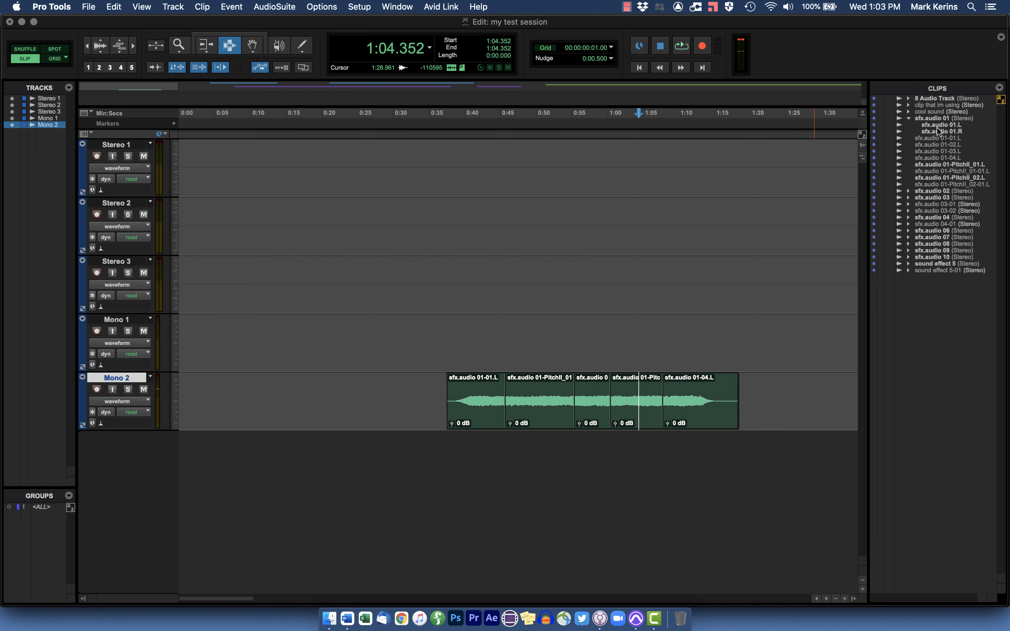
Examine the two PitchII clips in the clip list and their rendered WAV files in the session's Audio Files folder in Finder.
left_click(944, 150)
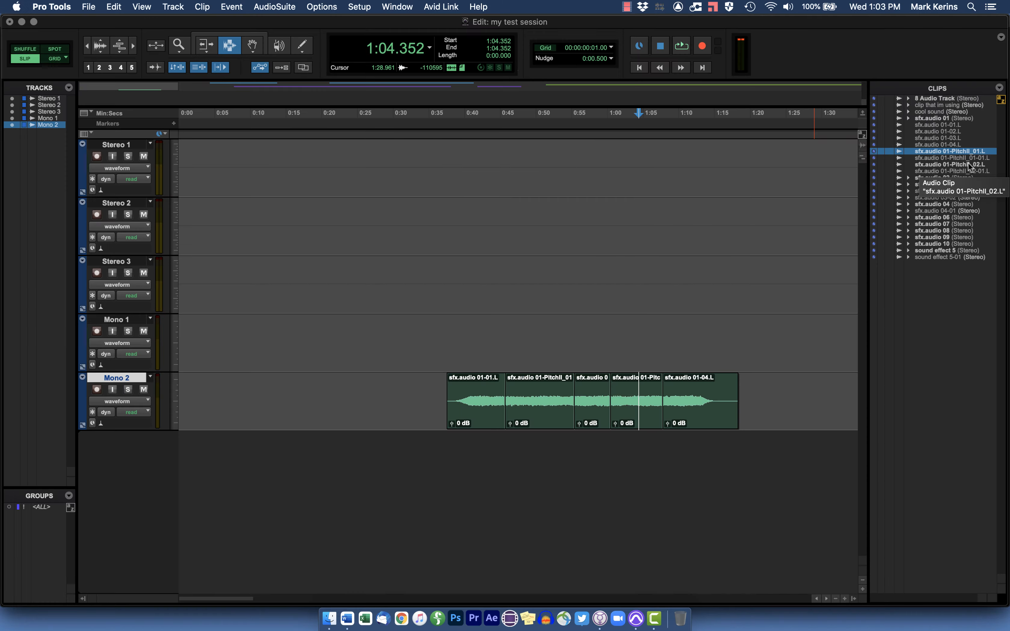
key("super+Tab")
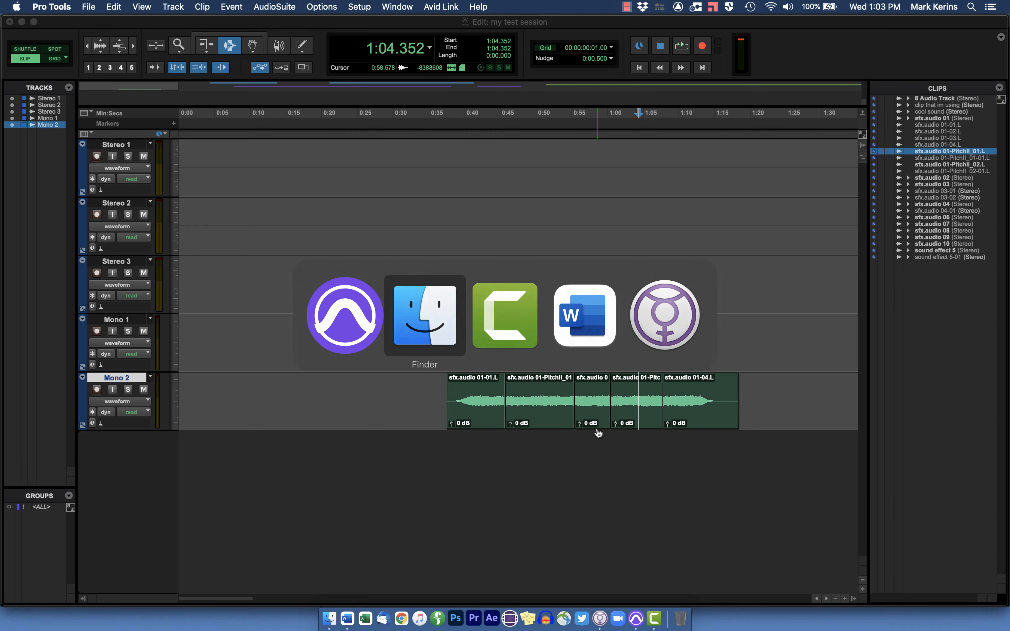
left_click(413, 169)
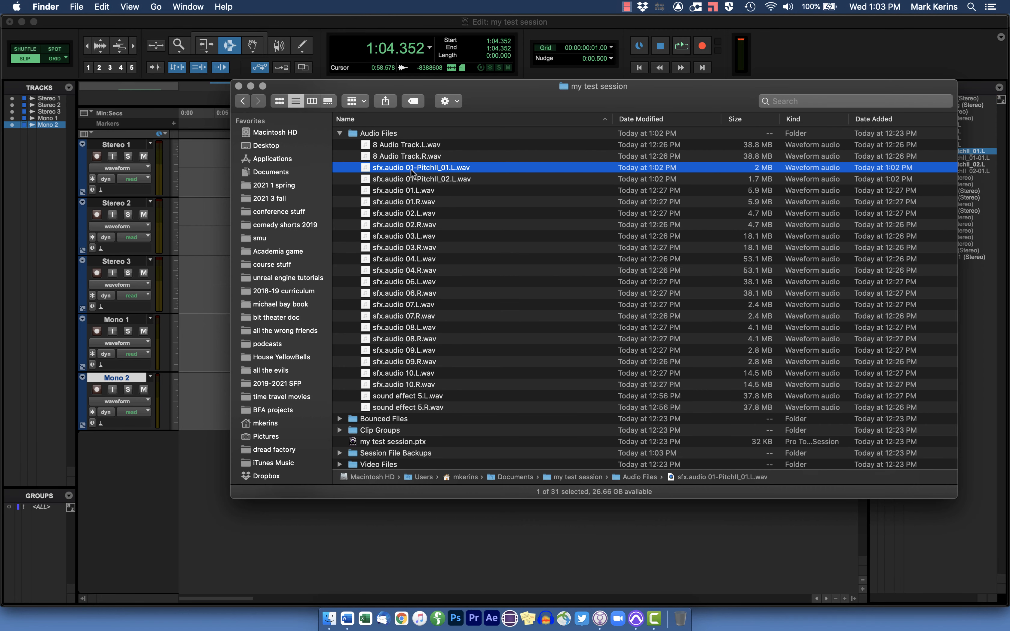
left_click(407, 180)
left_click(407, 169)
left_click(404, 178)
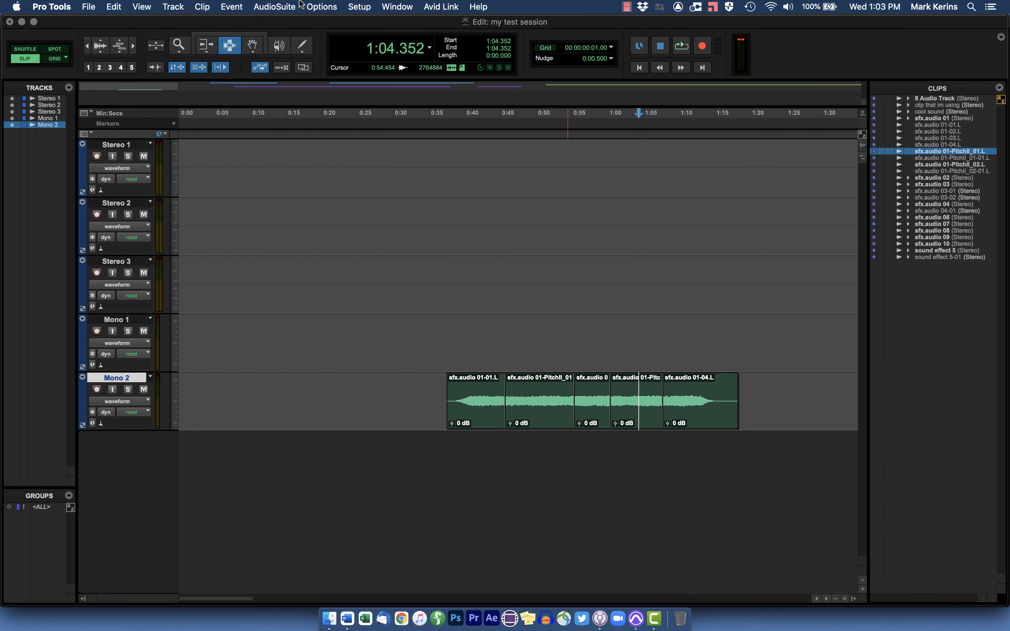
Open the AudioSuite BF-76 peak limiter for the Mono 2 clip from 0:45.701 to 0:55.380, and close it without rendering.
left_click(284, 7)
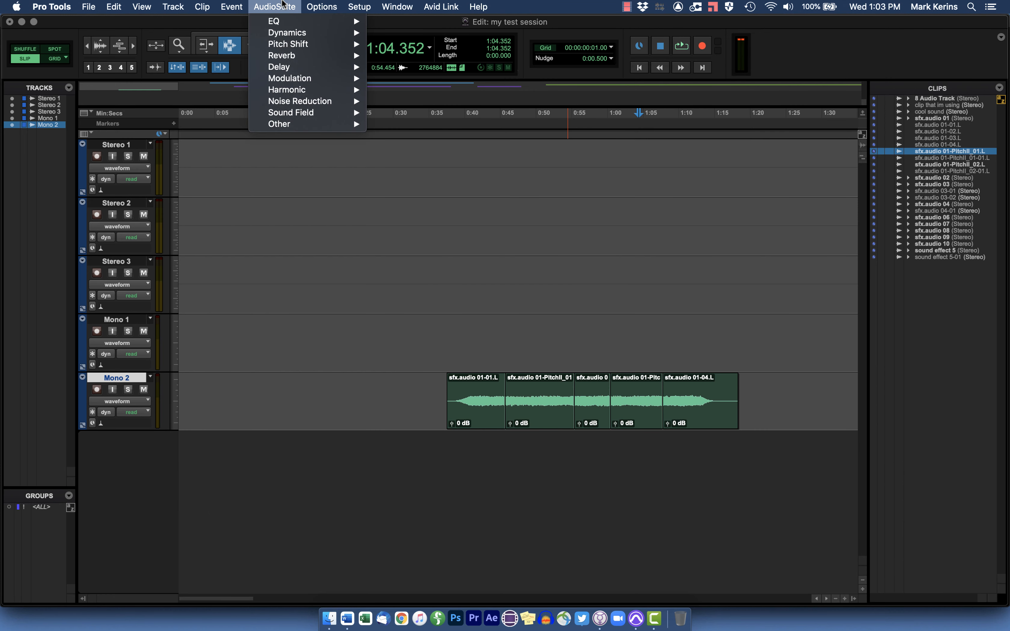
mouse_move(285, 57)
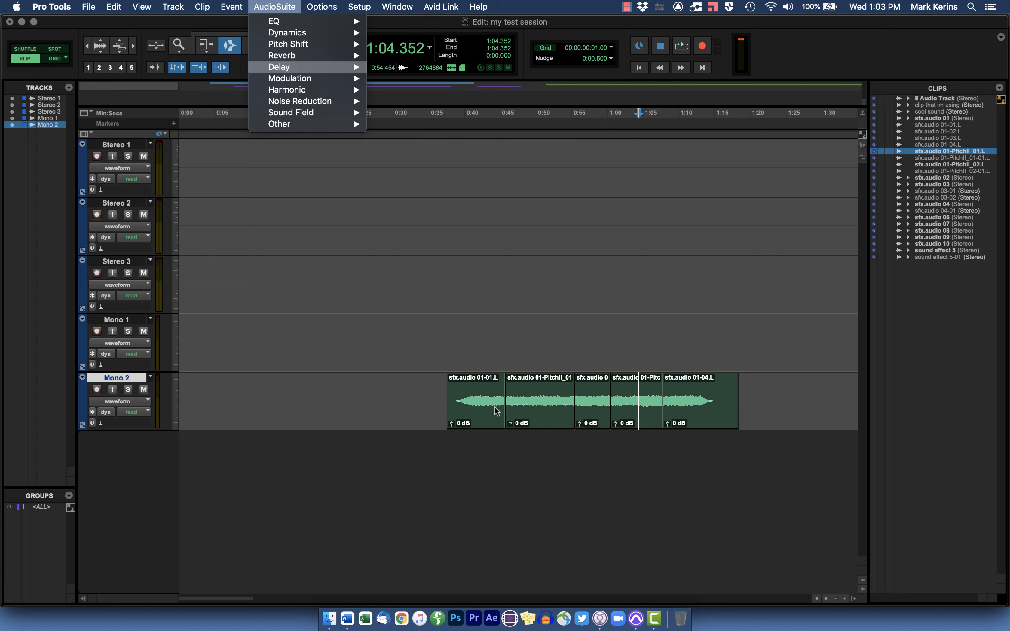
left_click(483, 406)
left_click_drag(482, 406, 558, 402)
key("F8")
left_click(537, 402)
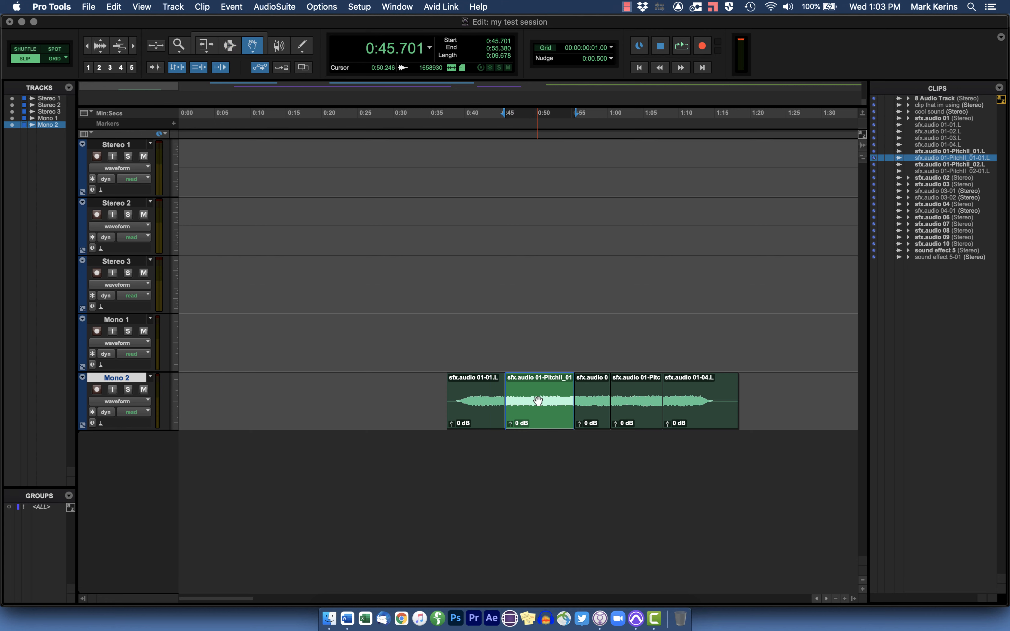
left_click(473, 397)
left_click(536, 403)
left_click(260, 5)
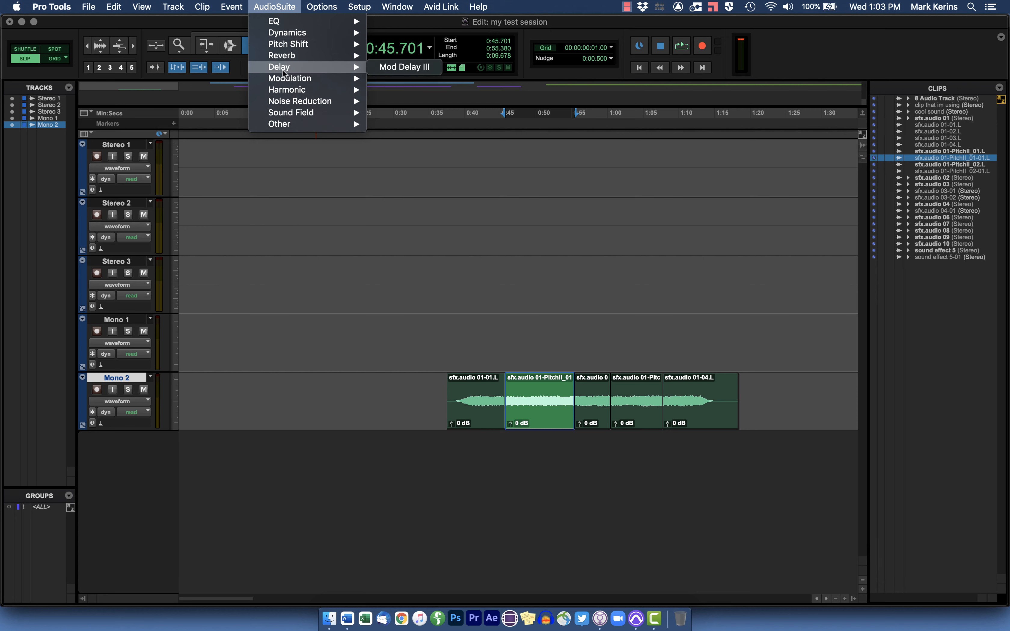
mouse_move(291, 37)
left_click(391, 34)
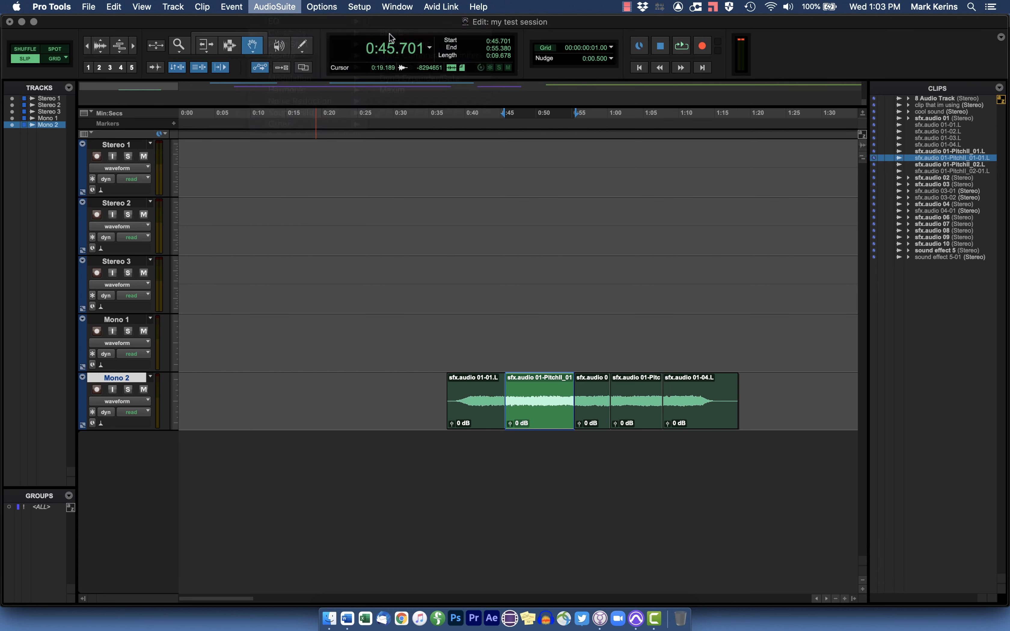
left_click_drag(475, 280, 469, 342)
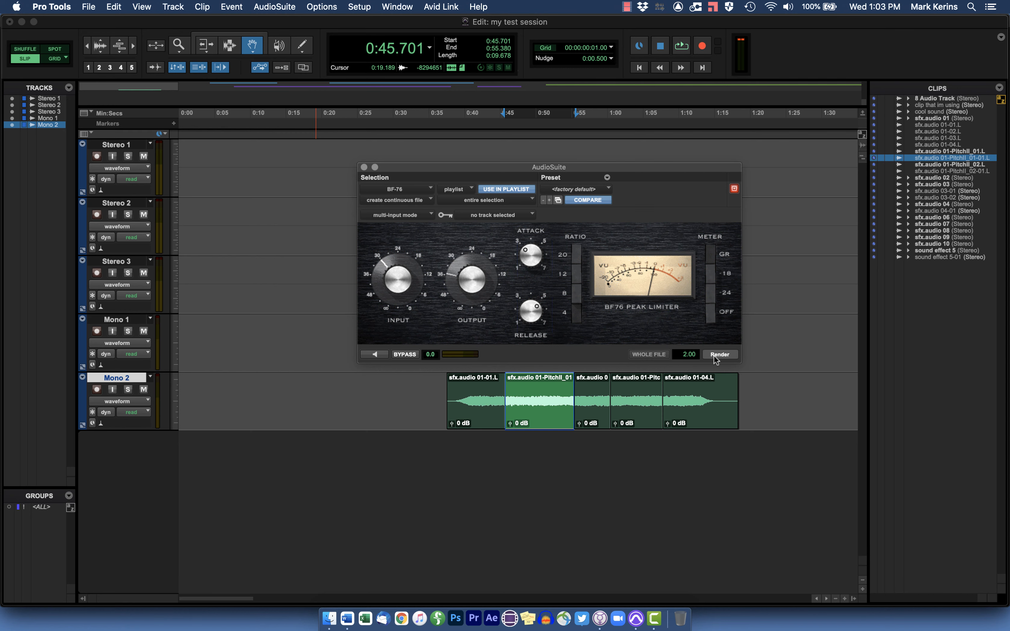
left_click(364, 167)
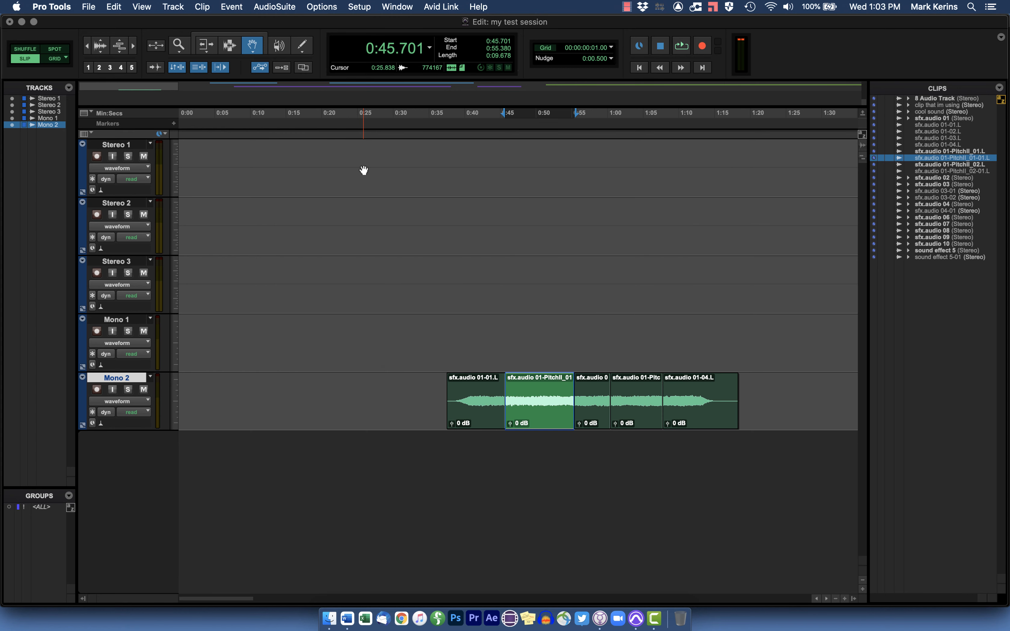
Show the clips of all tracks in the timeline and save the session.
left_click(88, 47)
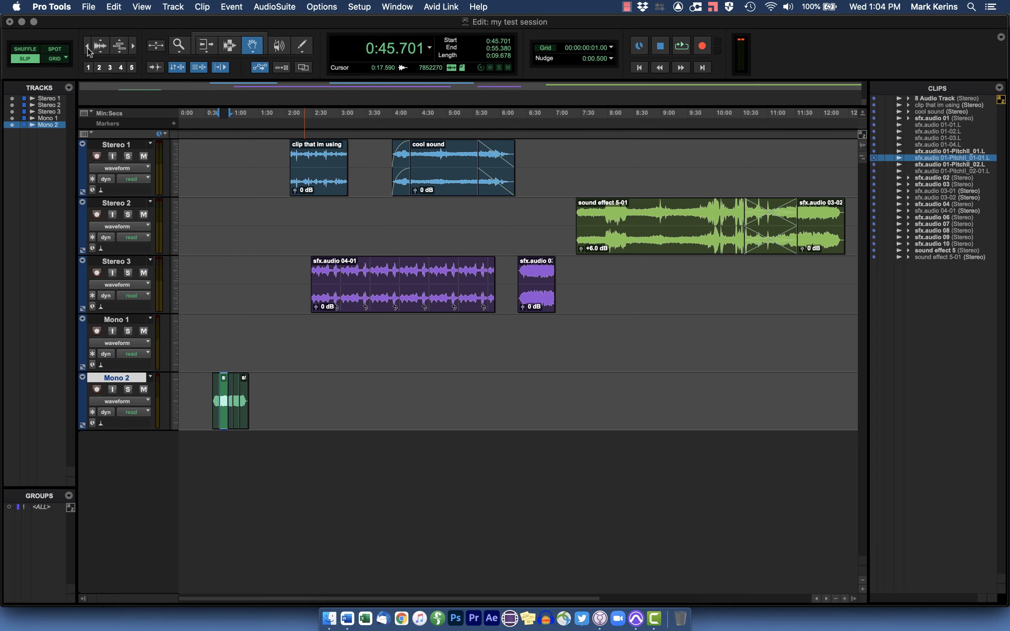
left_click(88, 6)
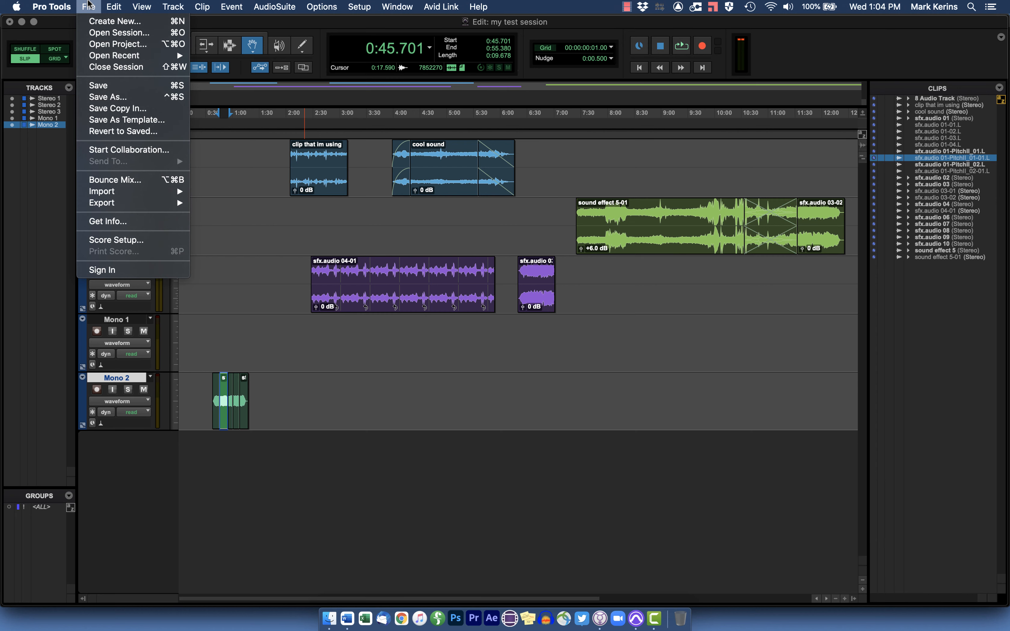
left_click(87, 88)
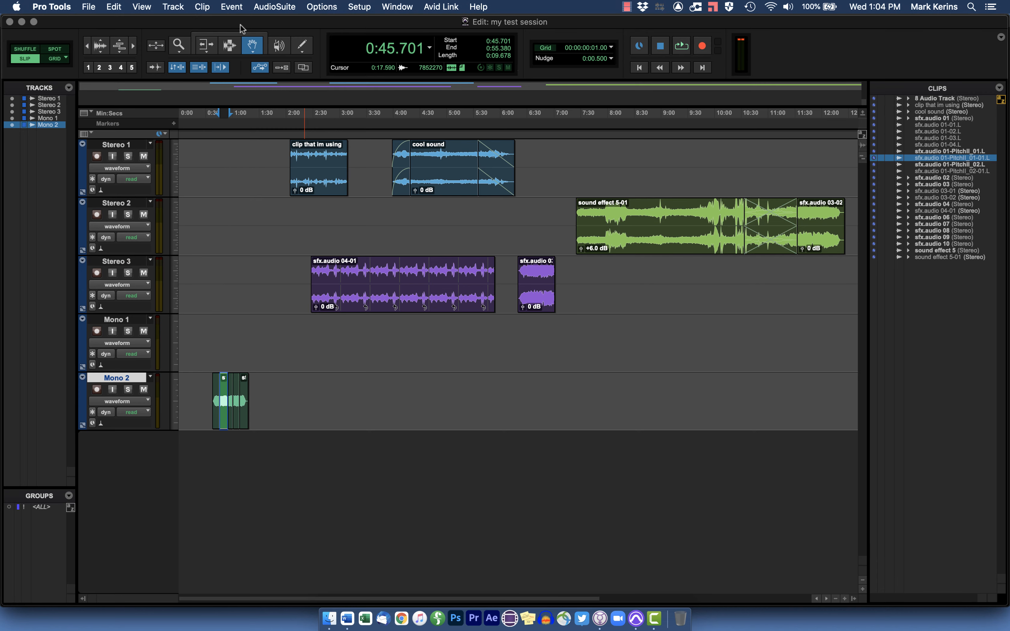
Switch to Finder and locate my test session.ptx inside the my test session folder in Documents.
key("super+Tab")
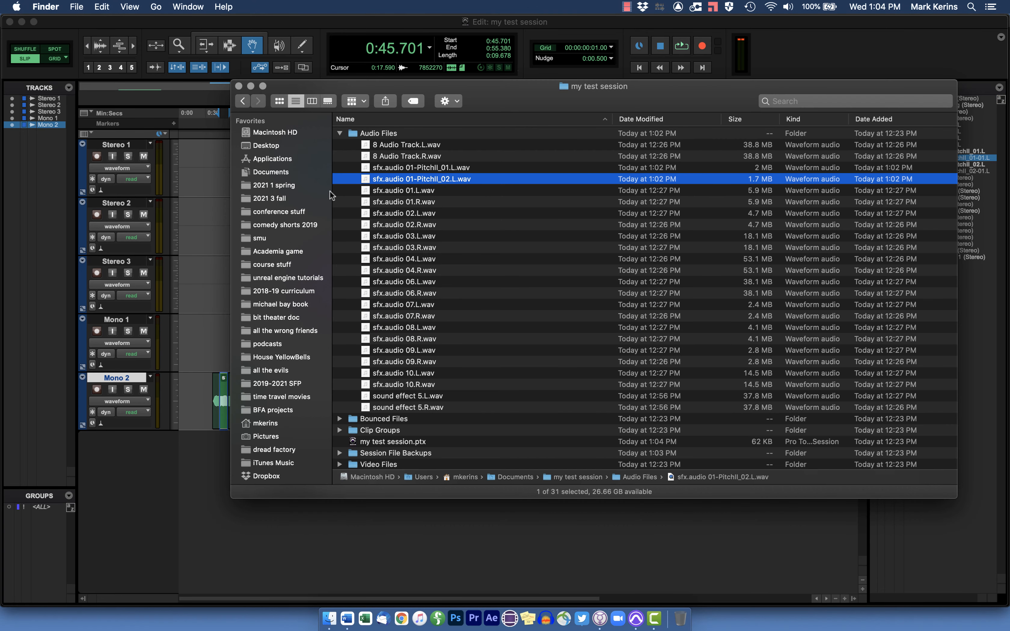
left_click(290, 174)
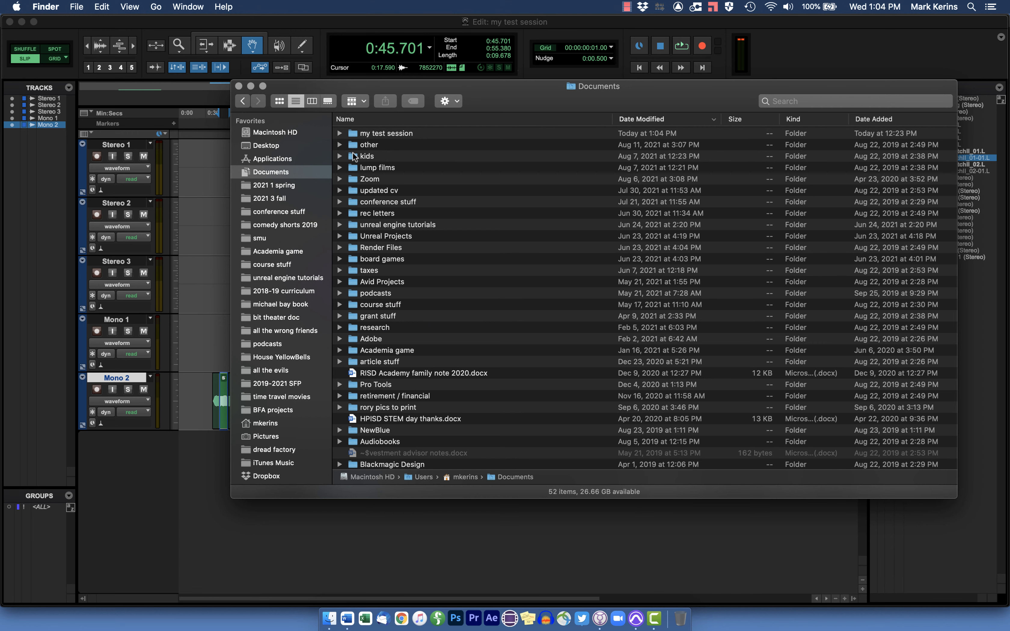
left_click(381, 134)
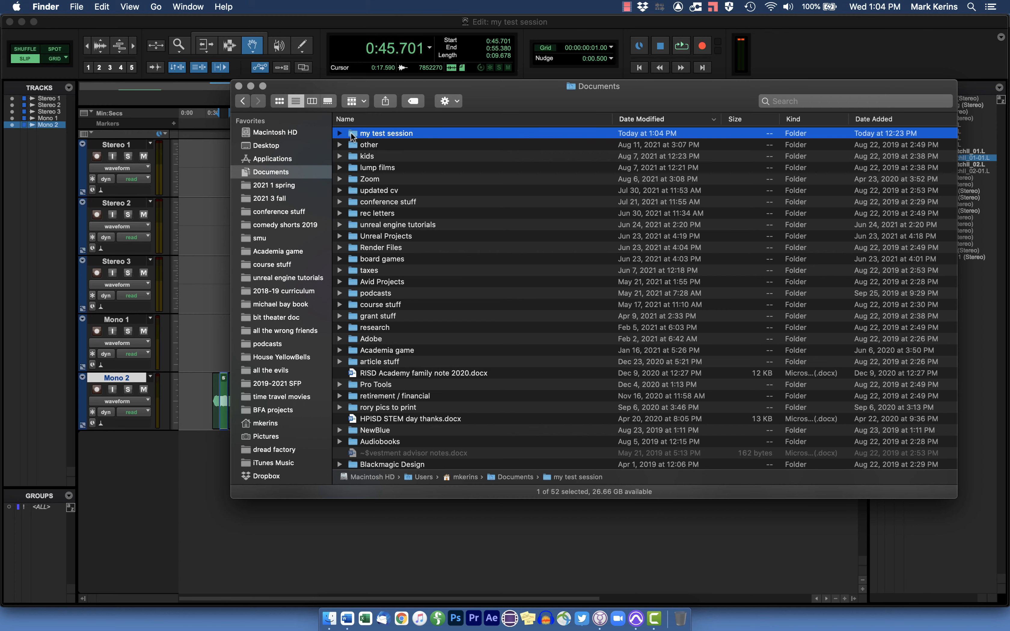
double_click(353, 134)
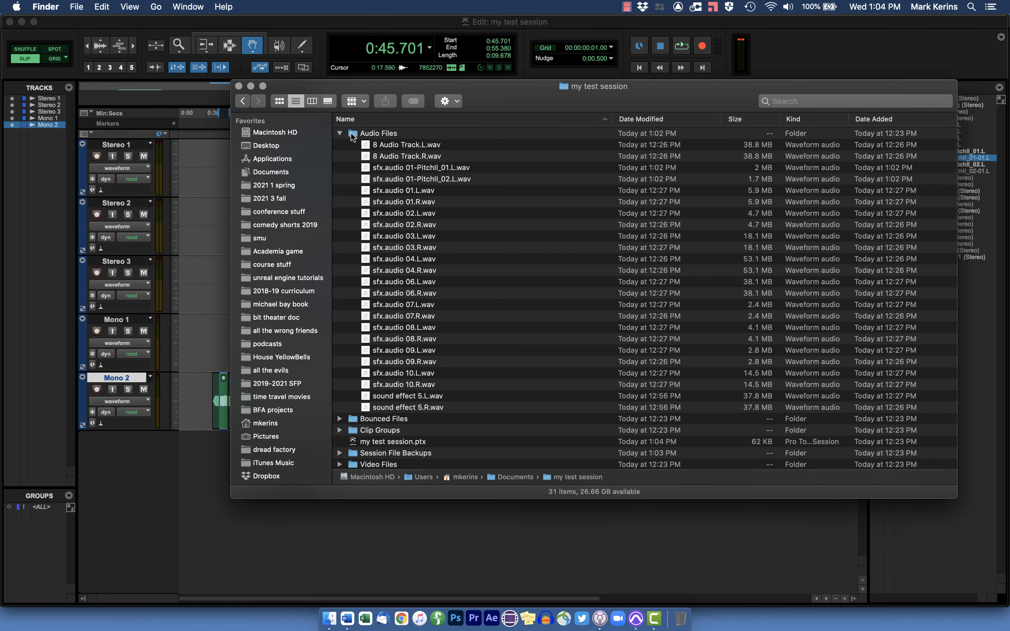
left_click(353, 135)
left_click(340, 134)
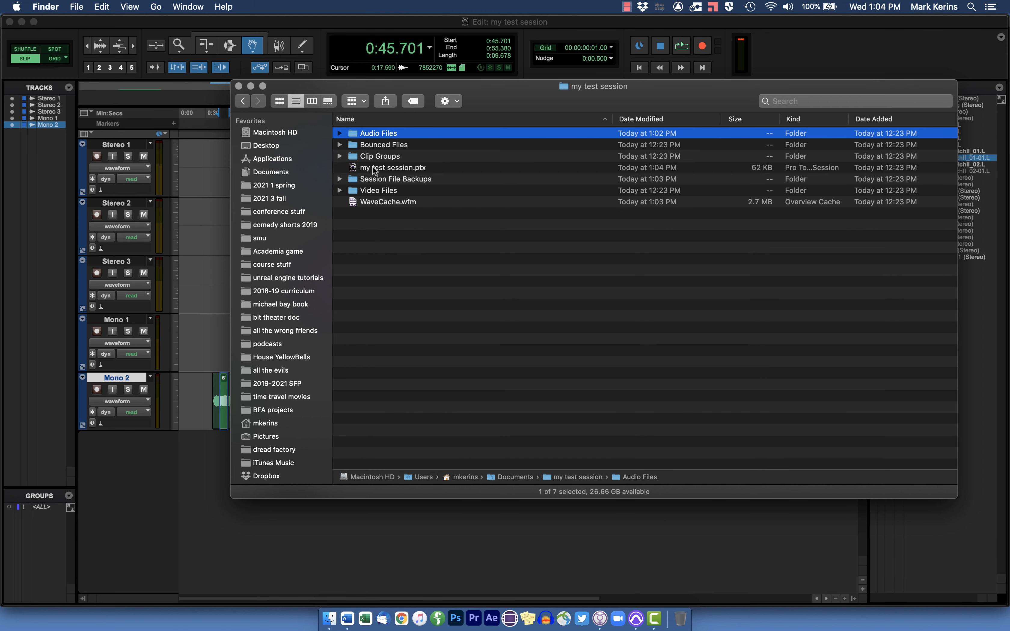
left_click(364, 170)
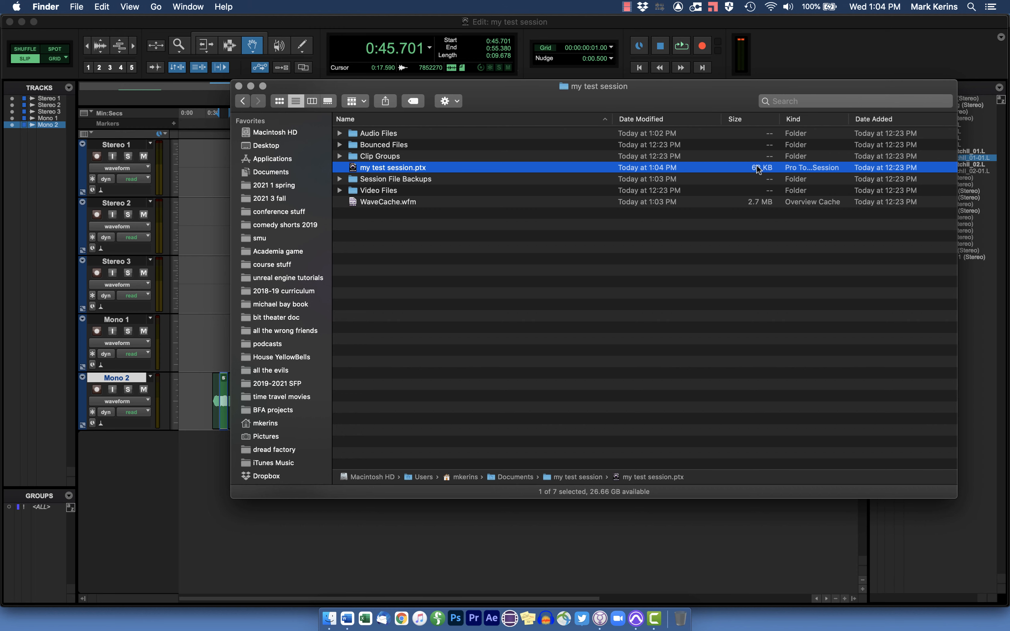
Switch to Pro Tools and set the Stereo 1 track view to volume.
key("super+Tab")
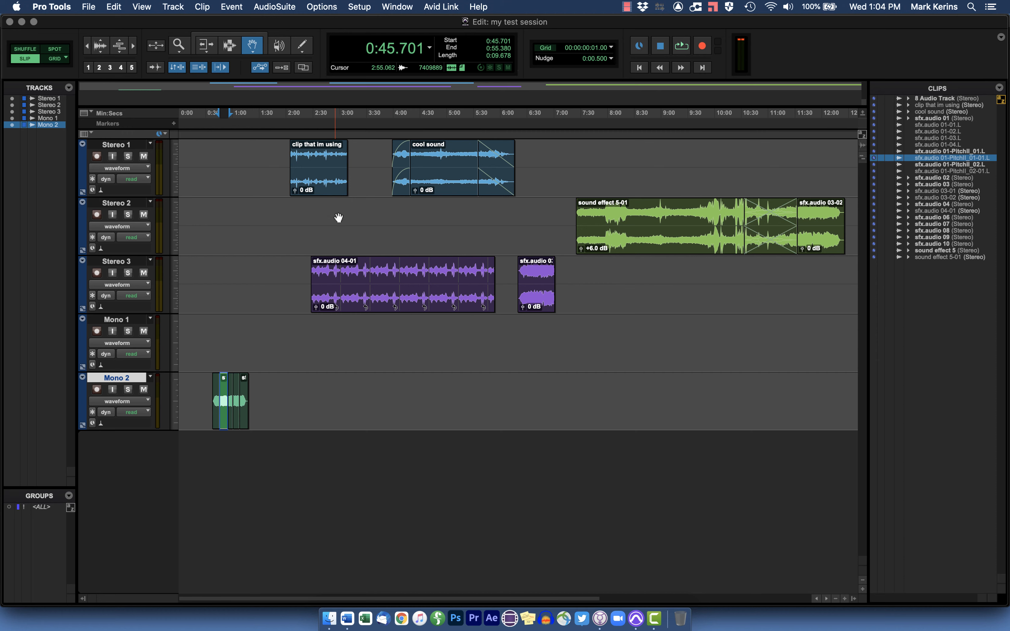
left_click(132, 168)
left_click(119, 180)
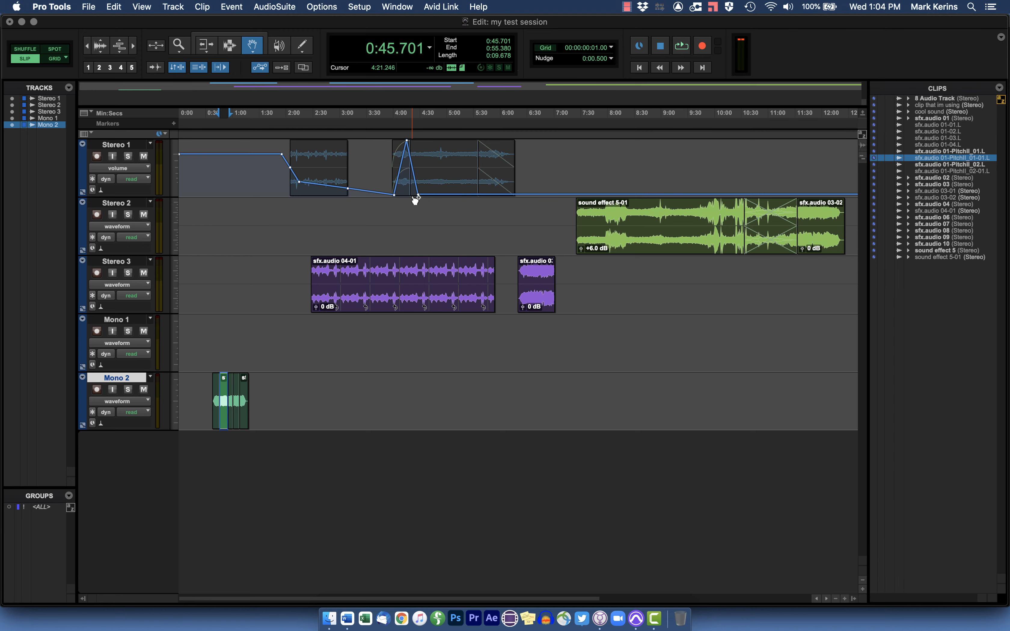
Switch to Finder and review the contents of the session's Audio Files folder, collapsing it again.
key("super+Tab")
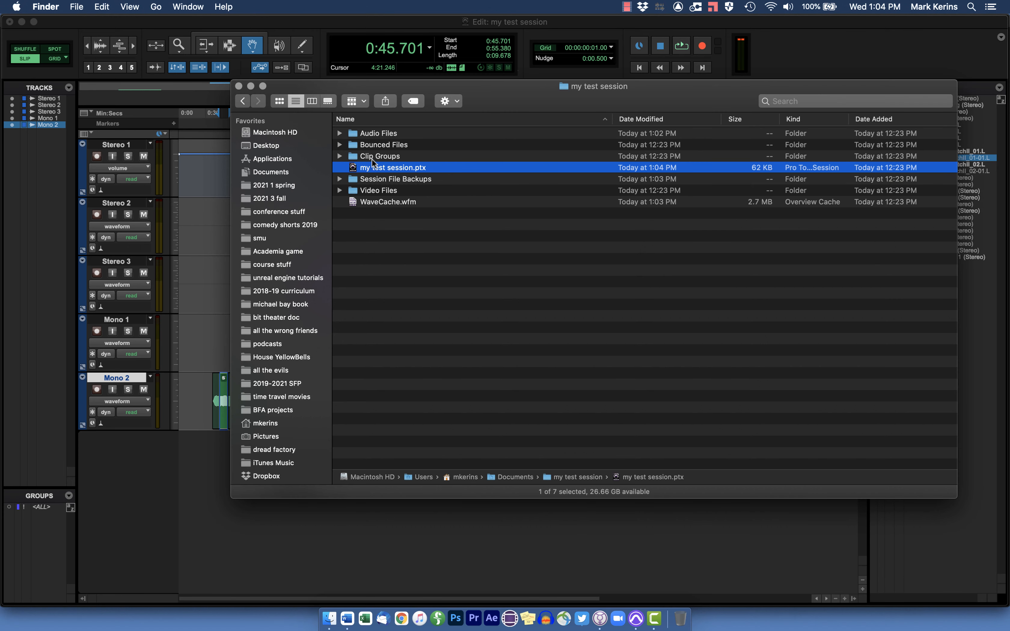
left_click(340, 133)
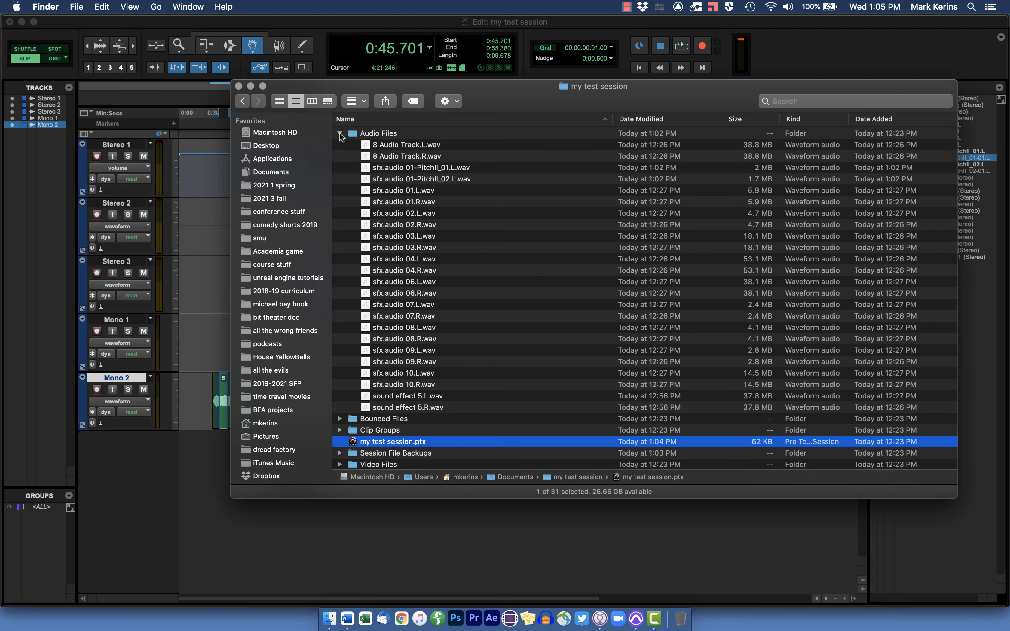
left_click(339, 133)
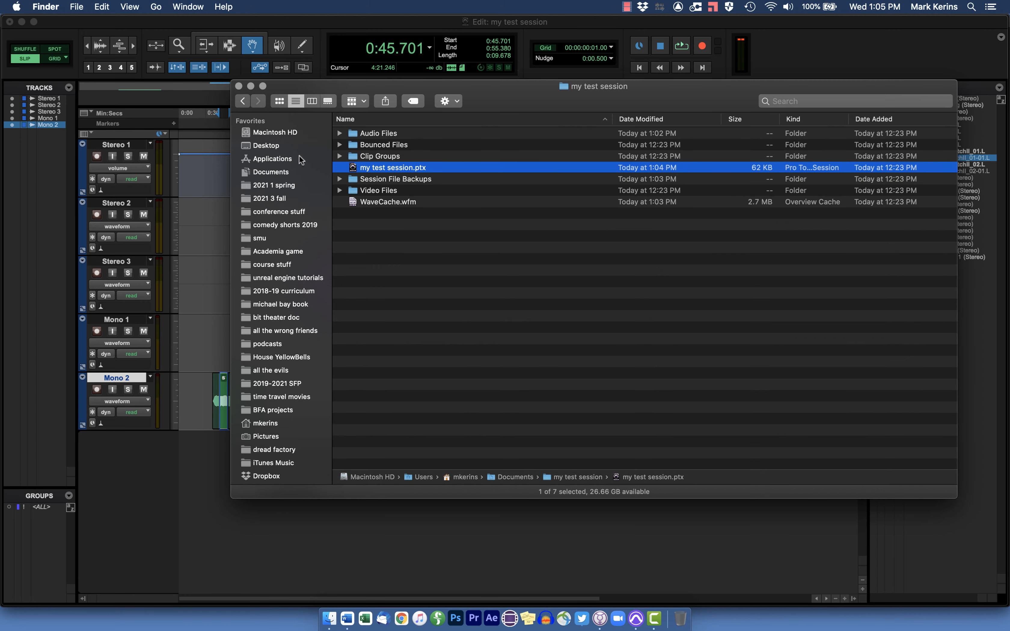
Set up Save Copy In in Pro Tools with Audio Files included, and view the Audio Files folder in Finder.
key("super+Tab")
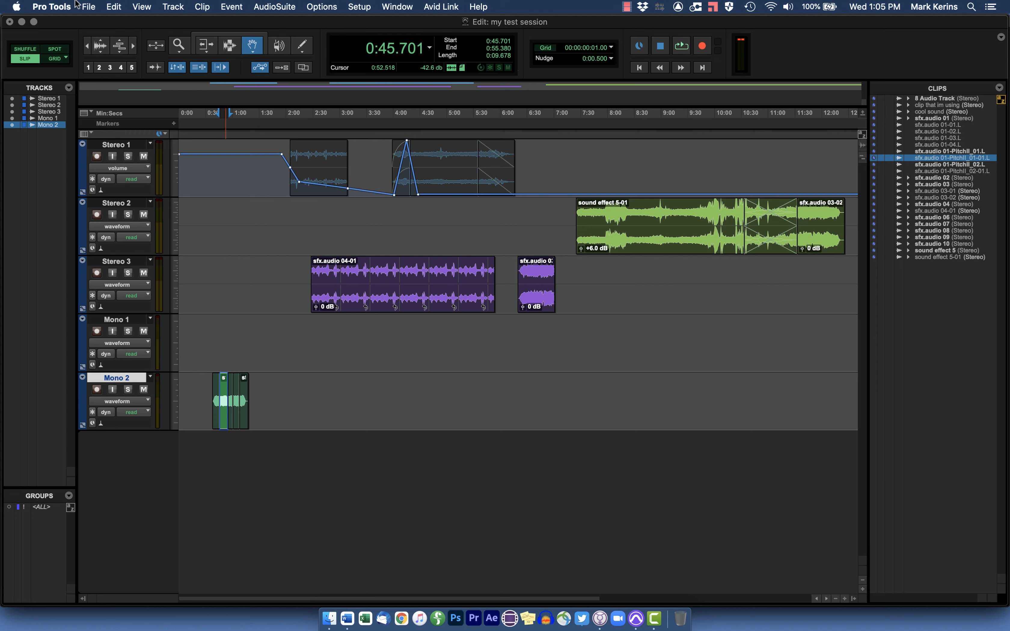
left_click(85, 6)
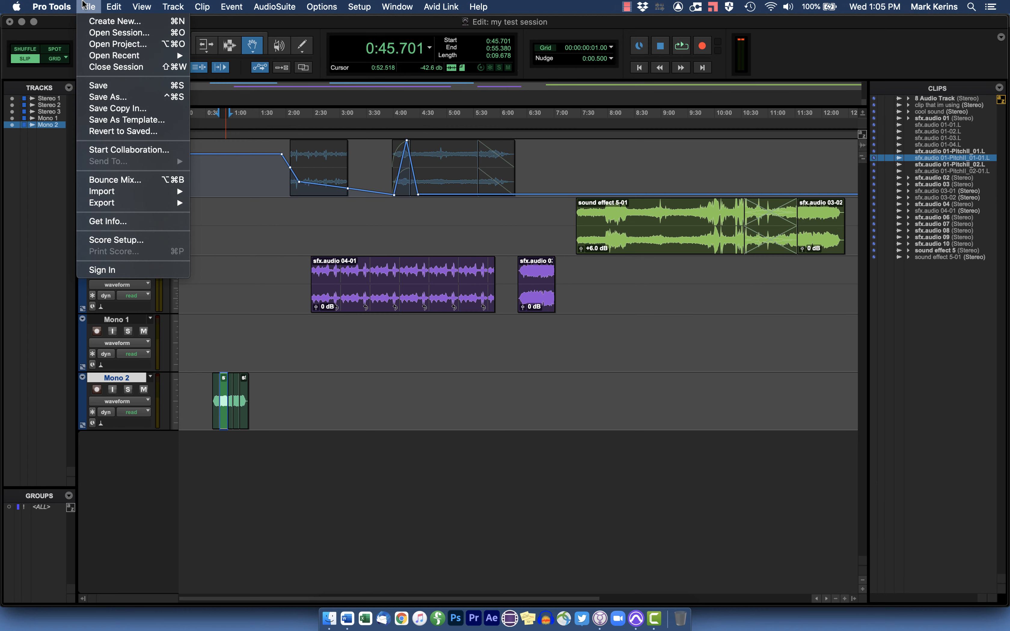
left_click(108, 110)
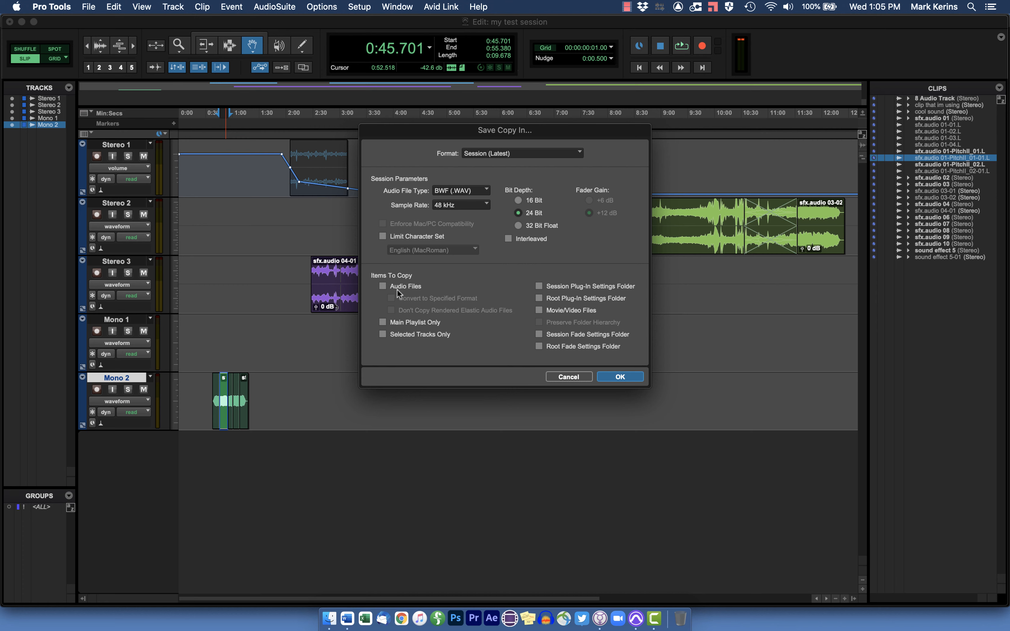
left_click(382, 287)
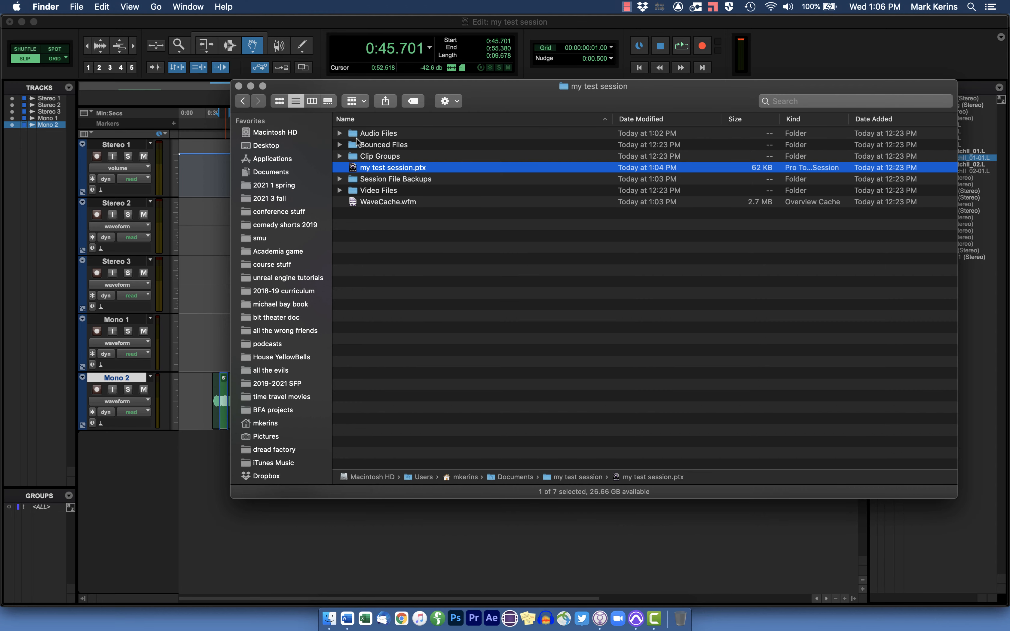
left_click(340, 134)
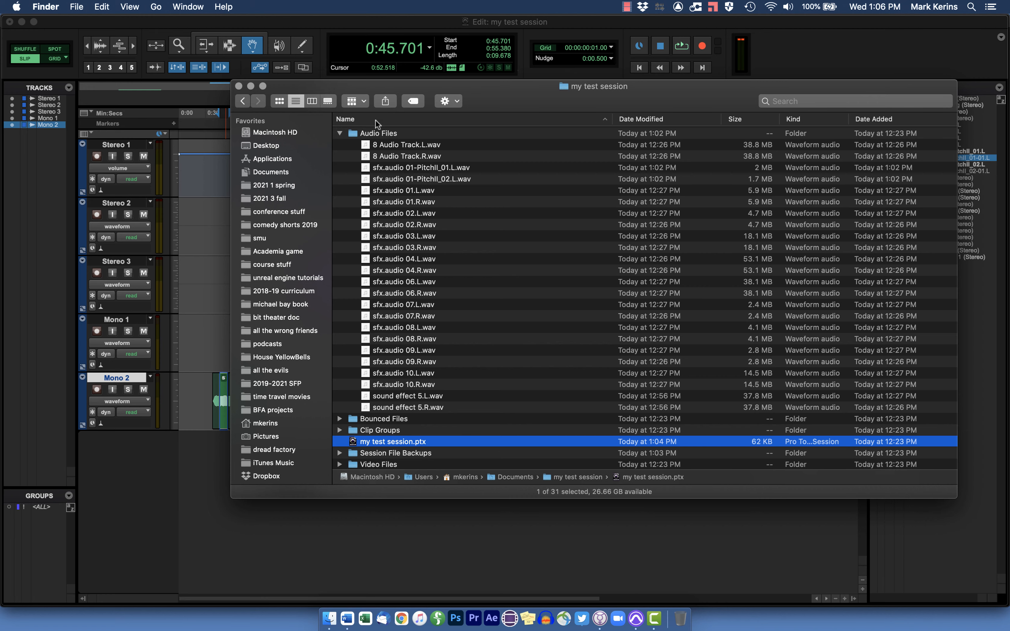
key("super+Tab")
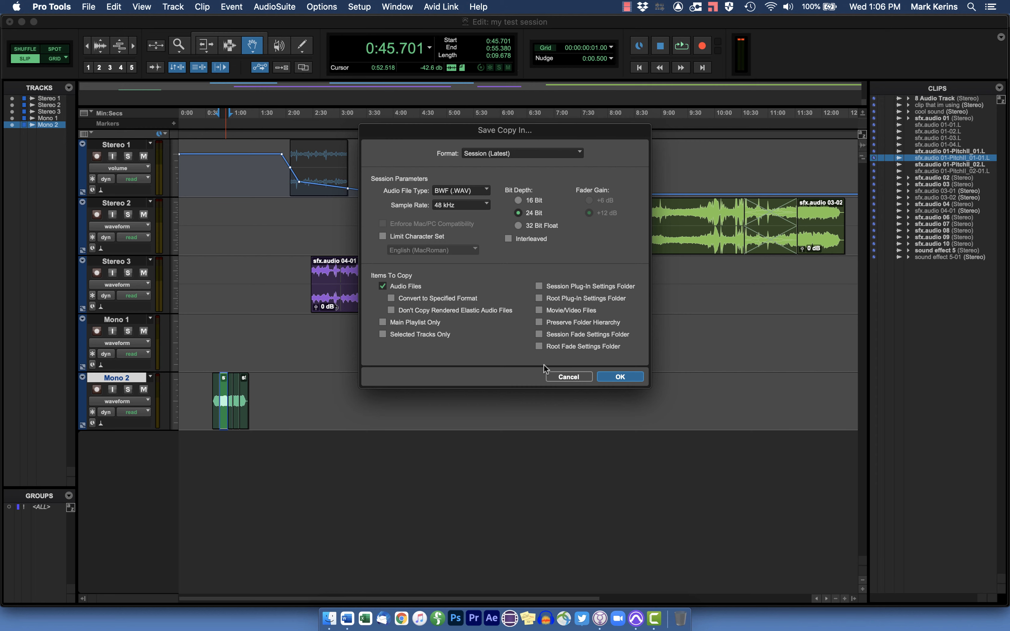
Save the session copy as "Copy of my test session" in the Documents folder.
left_click(625, 377)
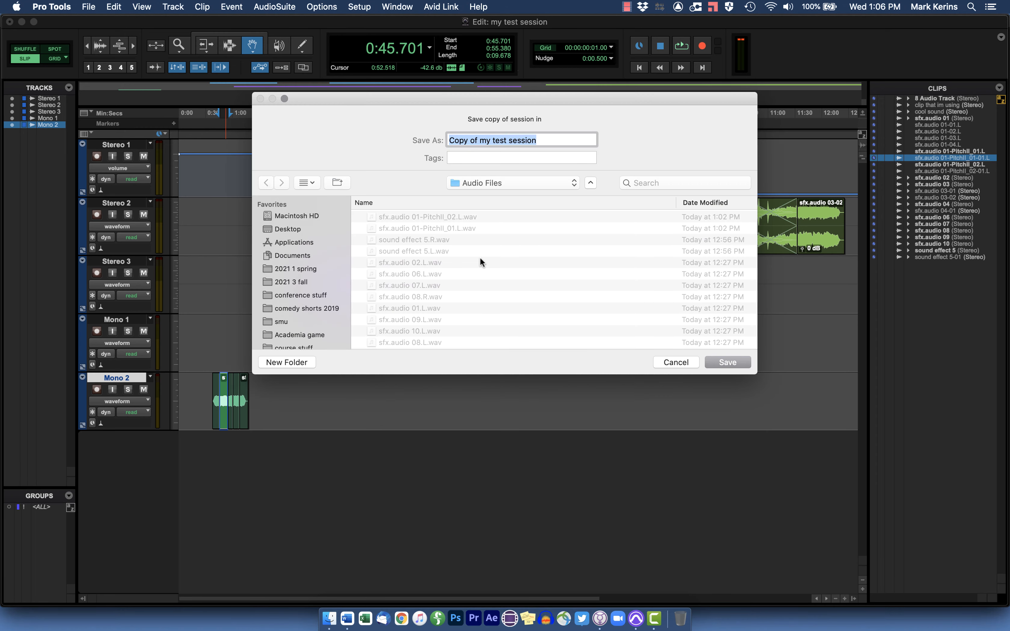
left_click(472, 178)
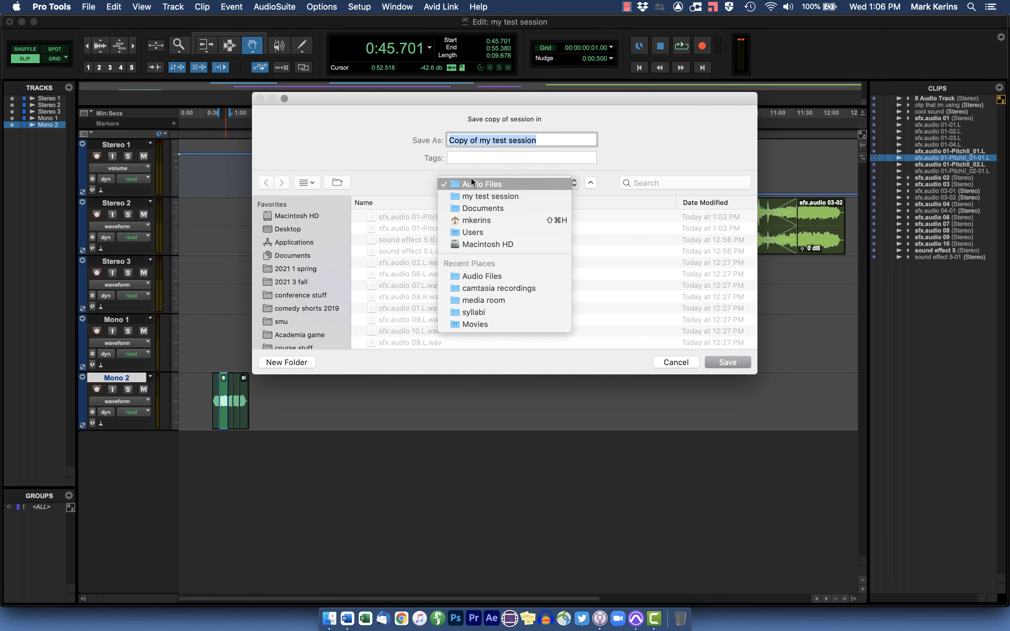
left_click(469, 203)
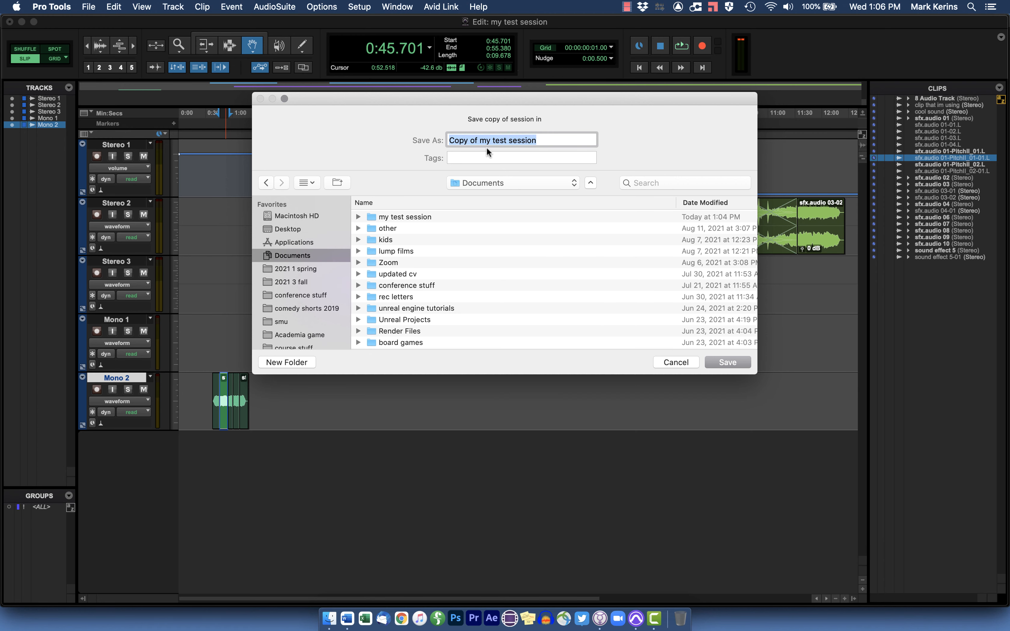
key("Return")
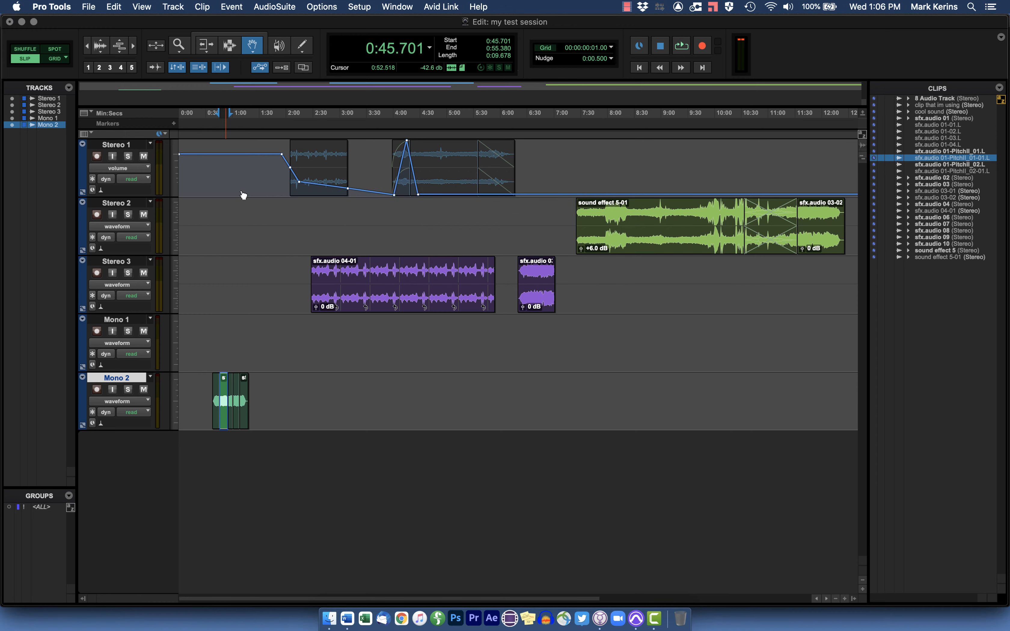
Switch to Finder and examine the files in the Audio Files folder inside the "Copy of my test session" folder.
key("super+Tab")
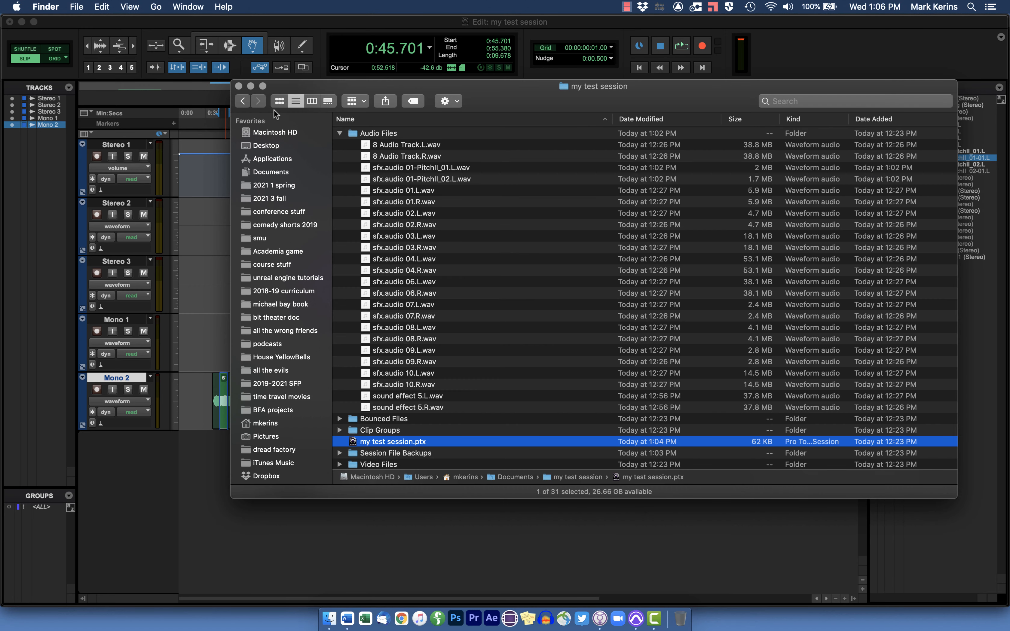
left_click(243, 102)
left_click(378, 135)
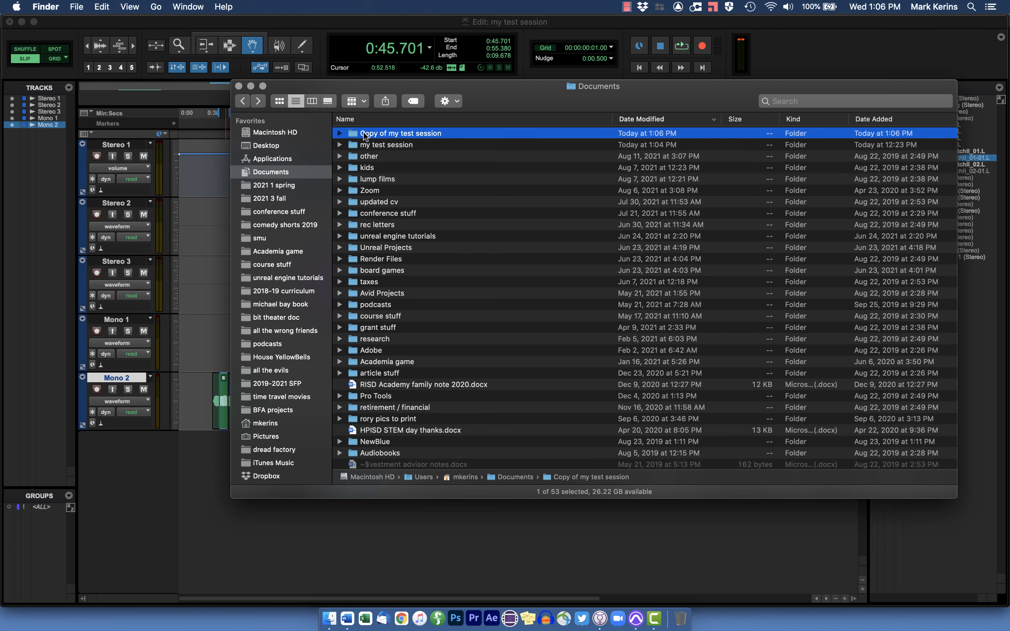
double_click(365, 134)
left_click(395, 146)
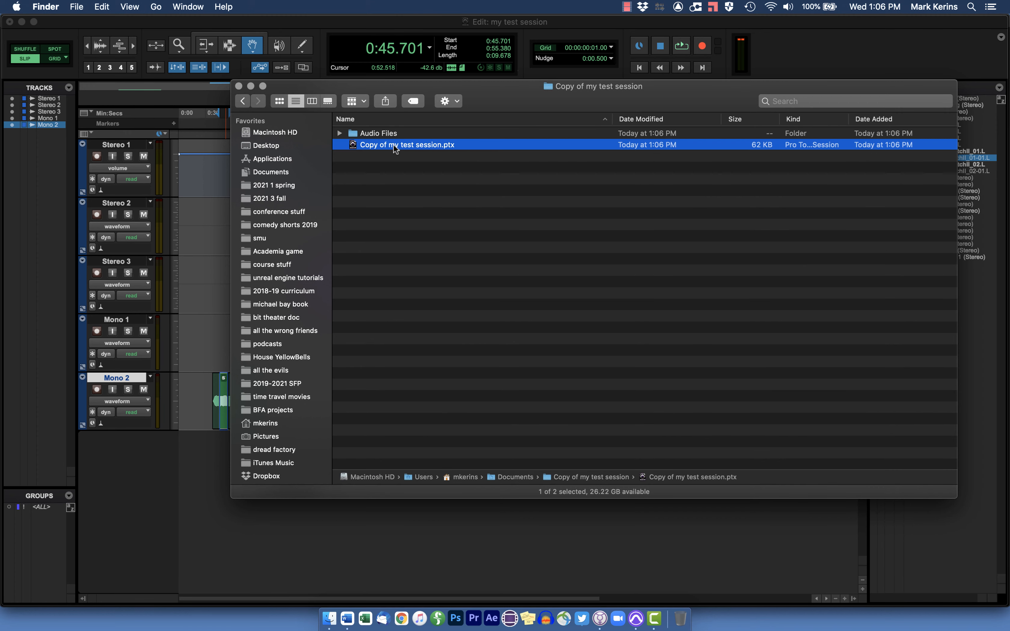
left_click(345, 135)
left_click(339, 133)
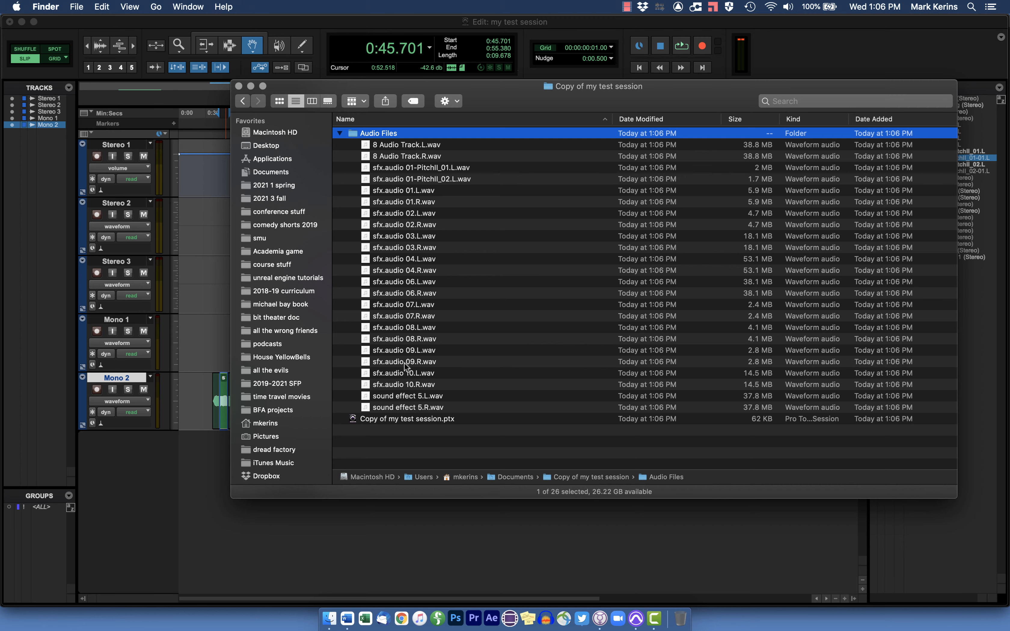
Switch to Pro Tools and close the original "my test session" session.
key("cmd+Tab")
left_click(88, 10)
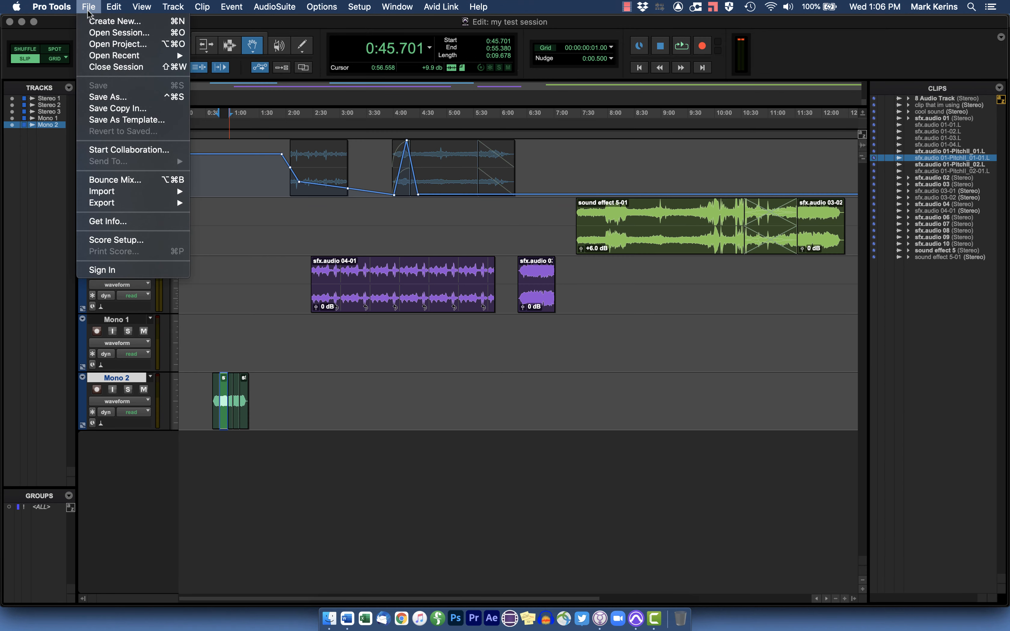
left_click(116, 67)
Open the "Copy of my test session" session from its own folder in Documents.
left_click(90, 6)
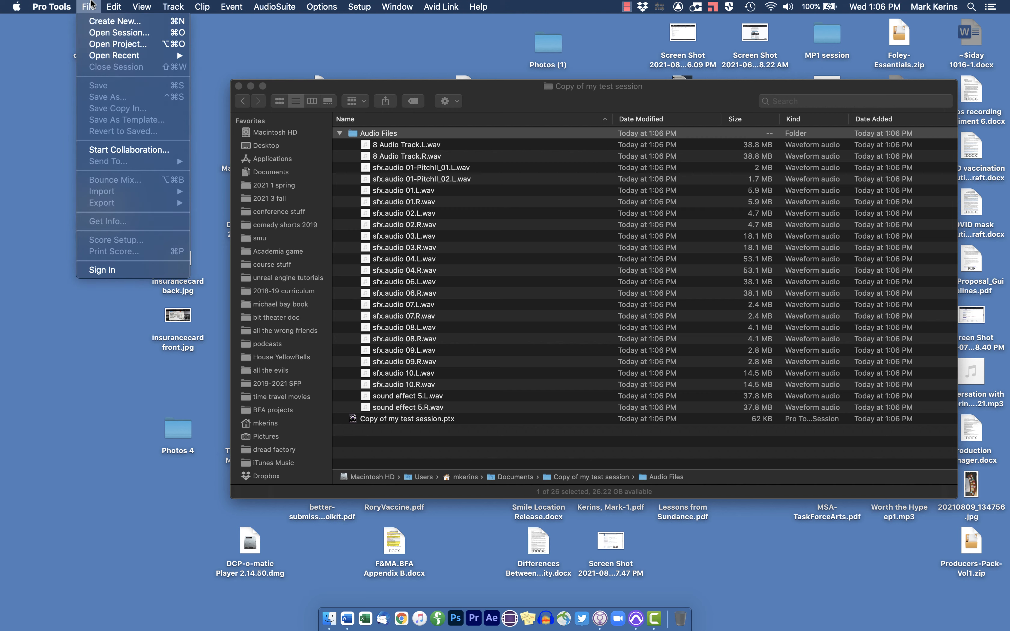
left_click(119, 33)
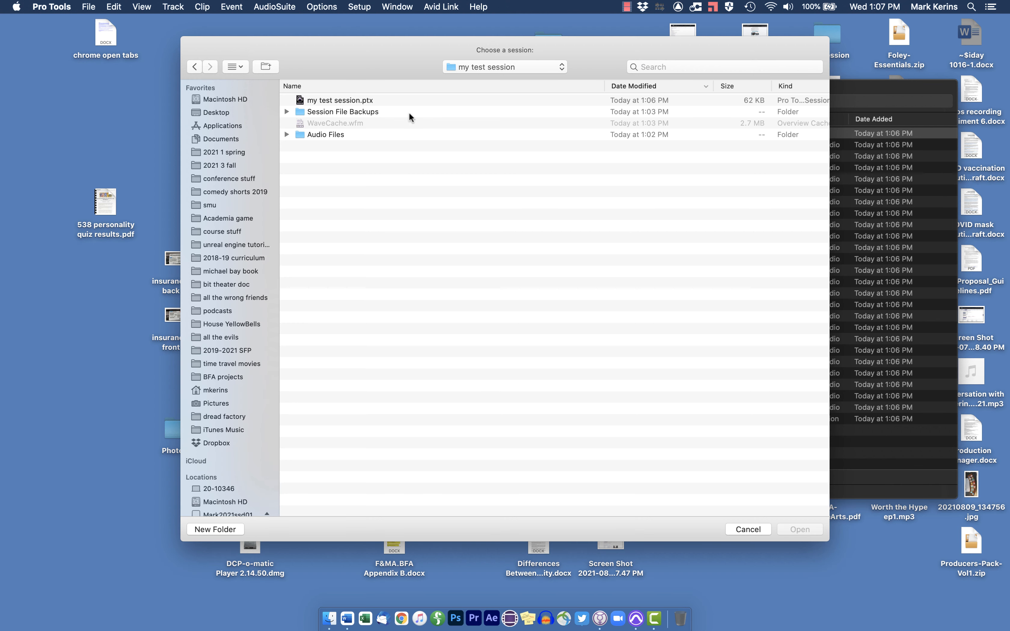
left_click(467, 71)
left_click(476, 76)
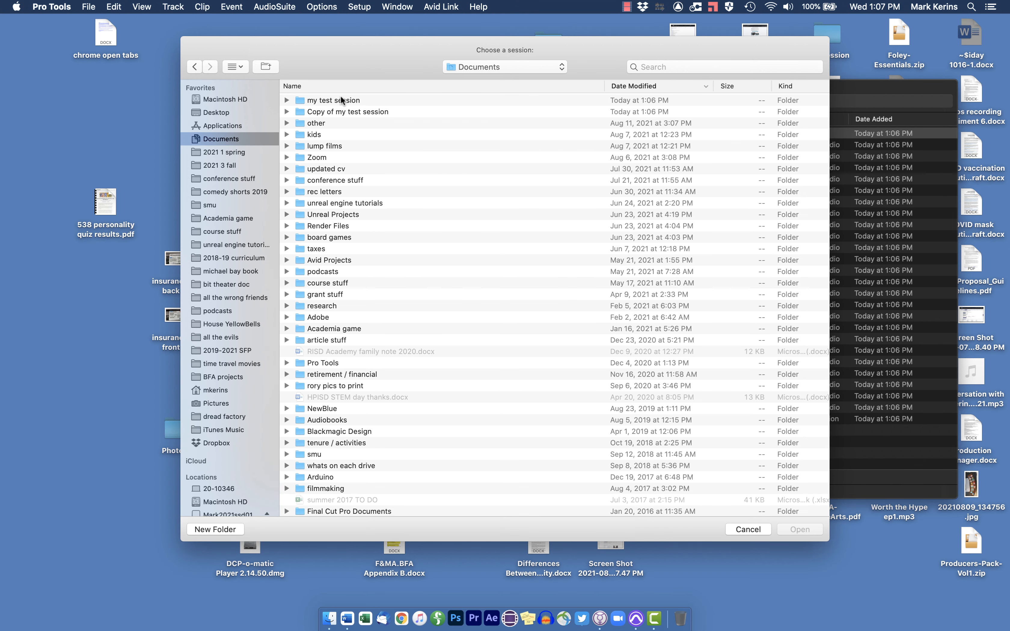
double_click(334, 110)
double_click(330, 97)
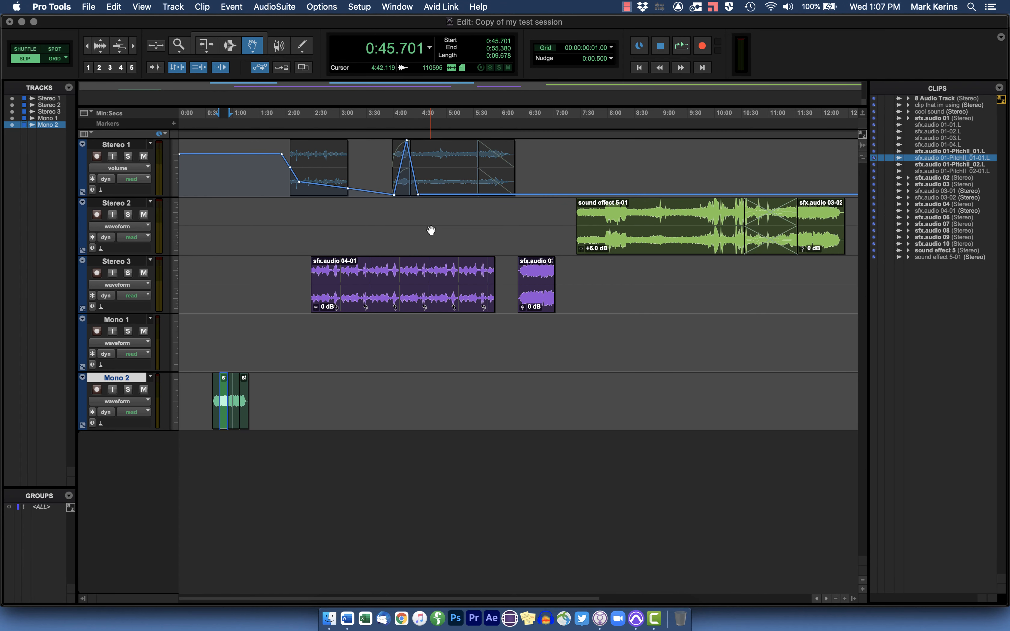
Switch to Finder, collapse Audio Files to review the copied session's folder contents, and go back to Documents.
key("super+equal")
key("super+equal")
key("super+Tab")
left_click(340, 134)
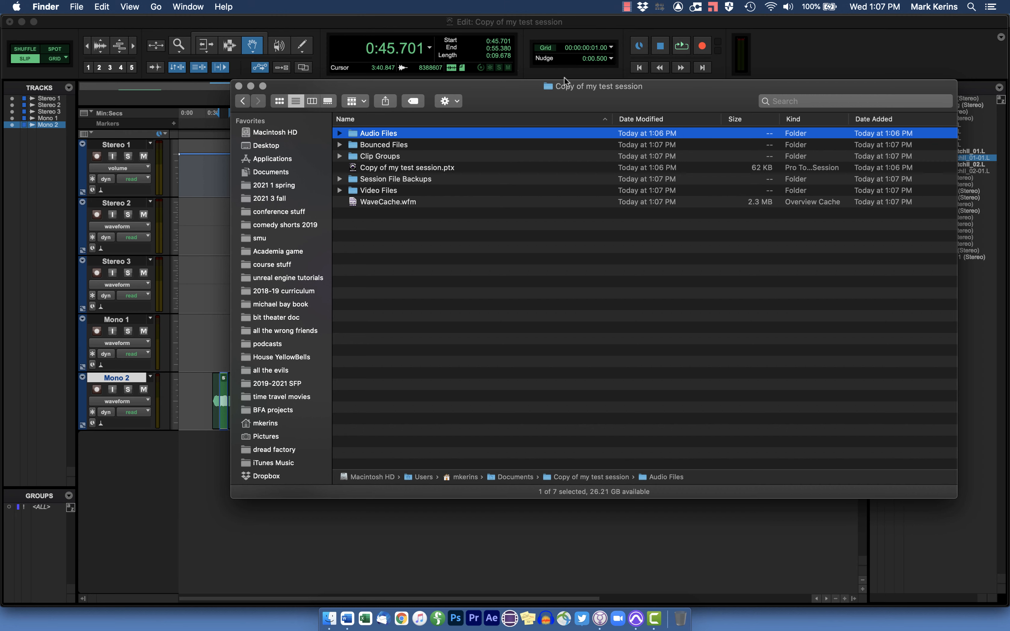
left_click(242, 101)
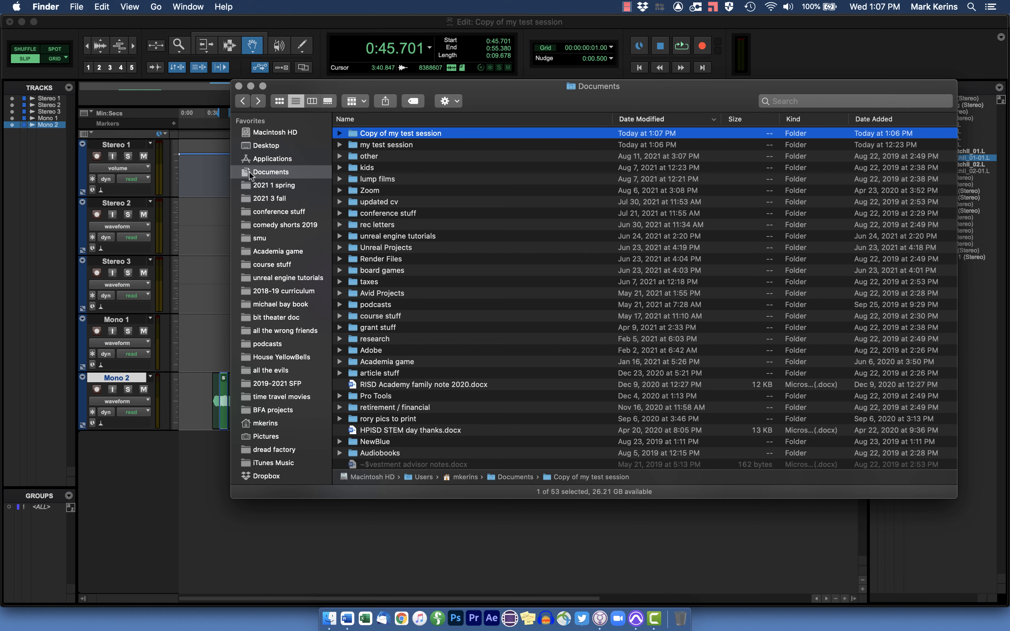
Switch to Pro Tools and close "Copy of my test session", saving its changes.
key("super+Tab")
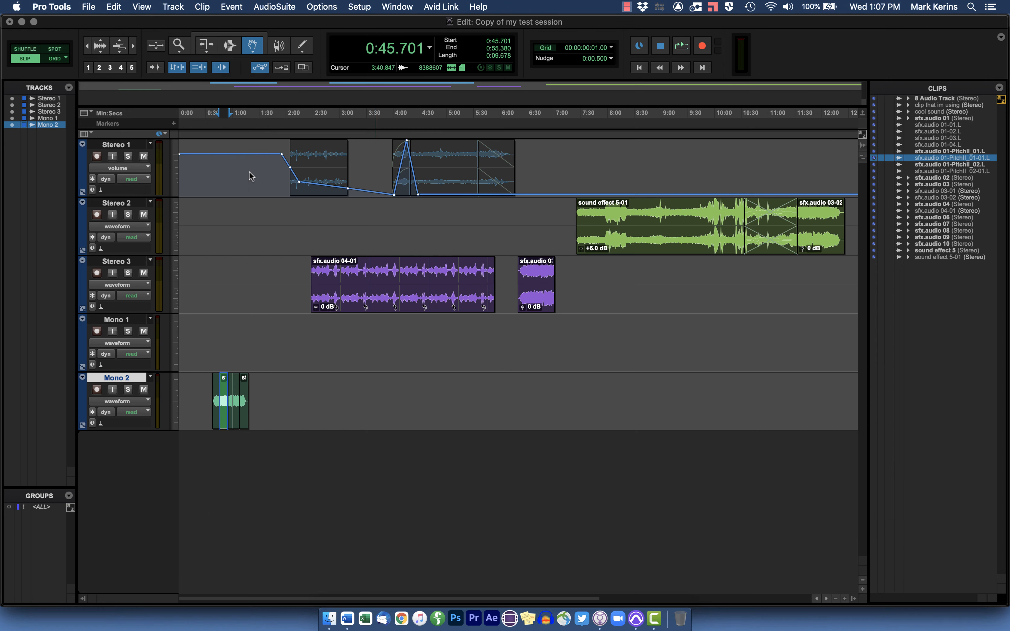
left_click(90, 6)
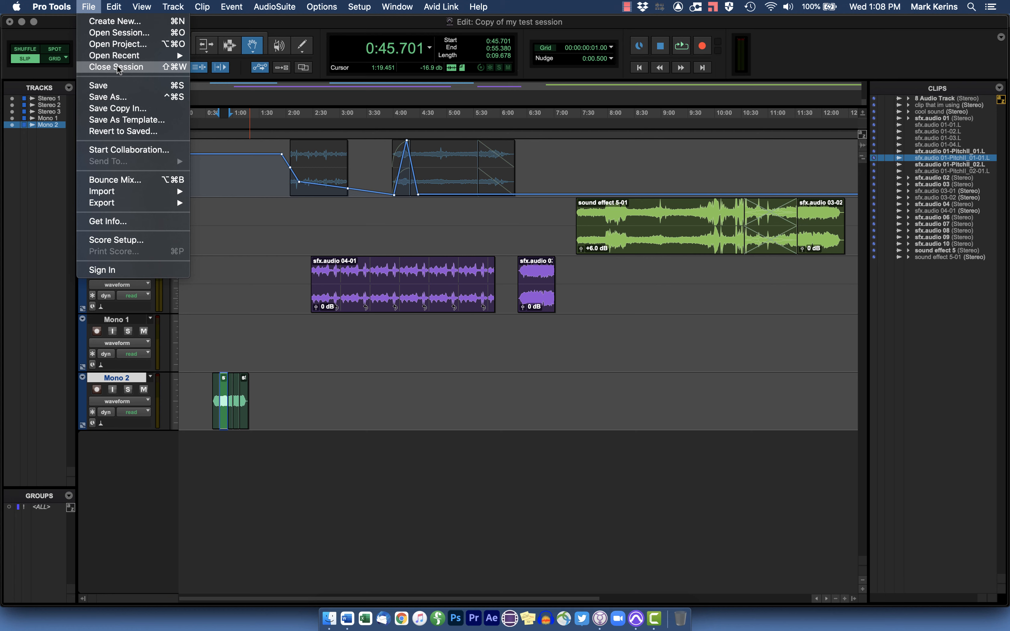
left_click(119, 67)
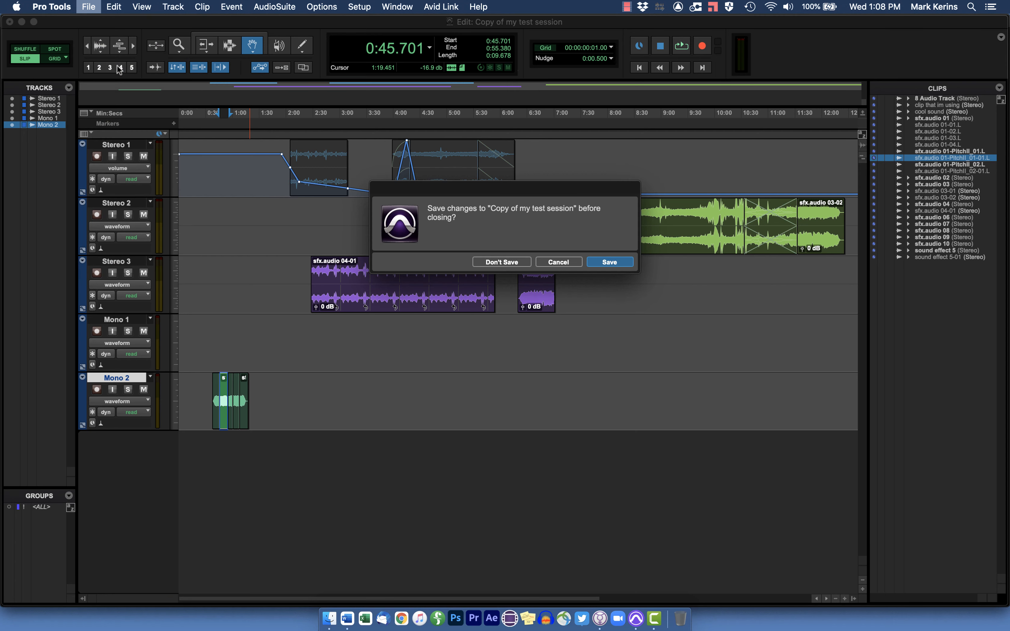
left_click(611, 262)
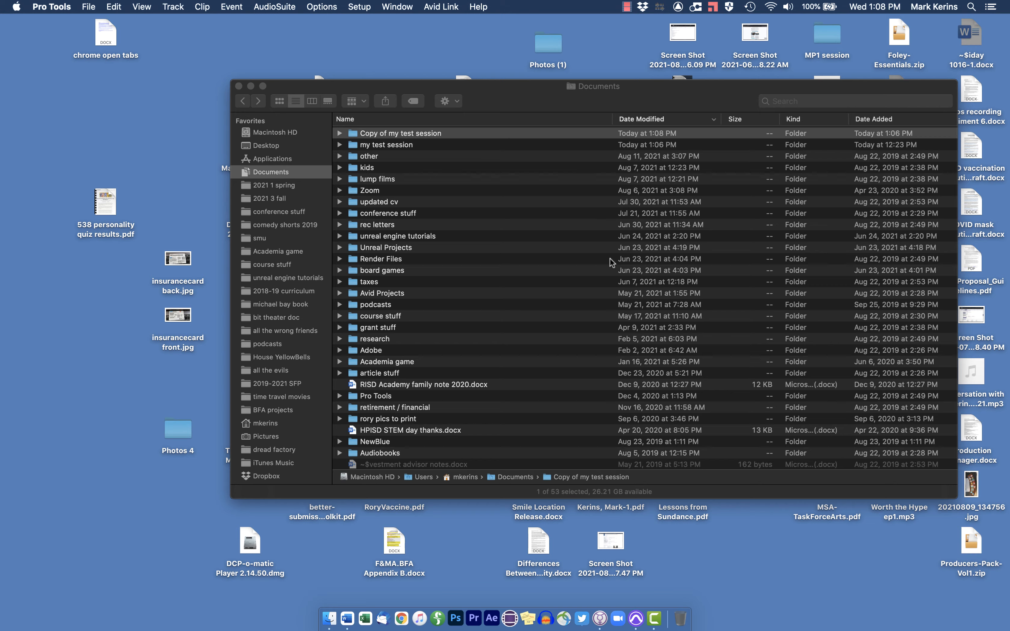
Reopen the original "my test session" from the recently opened sessions.
left_click(87, 6)
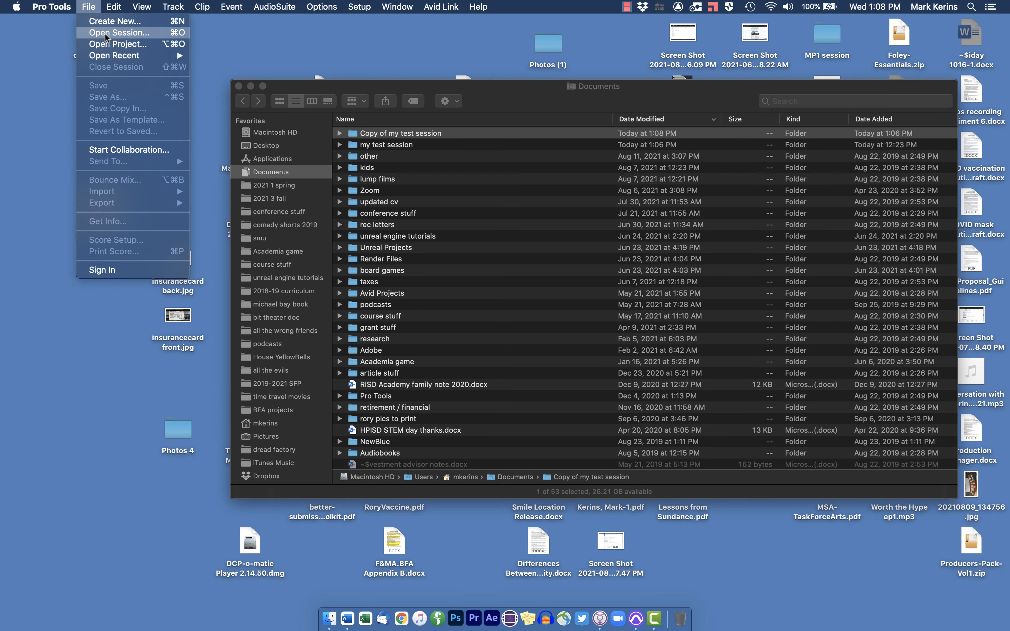
mouse_move(116, 58)
left_click(221, 68)
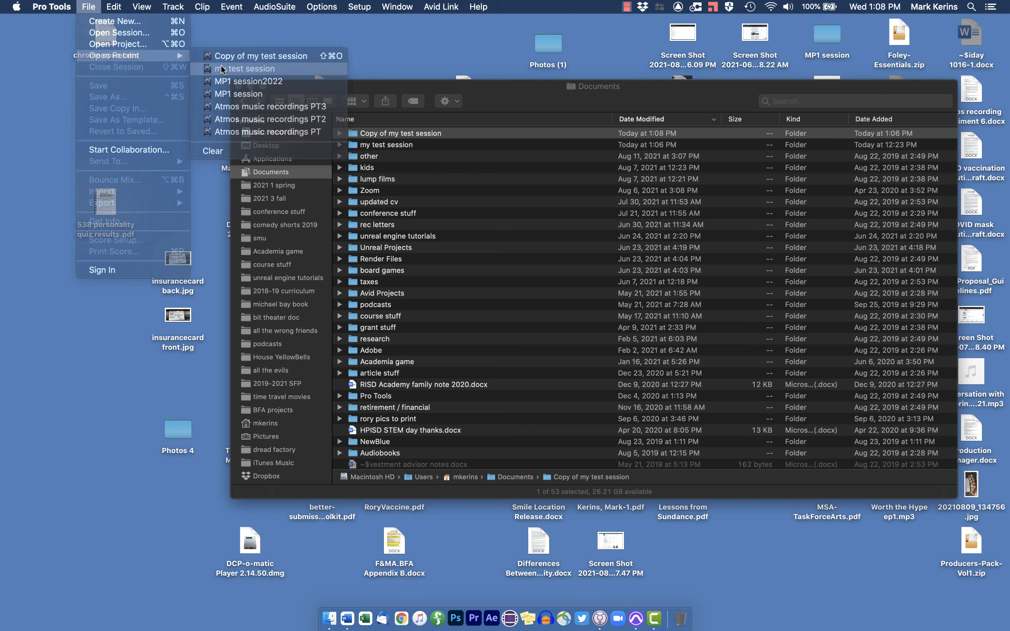